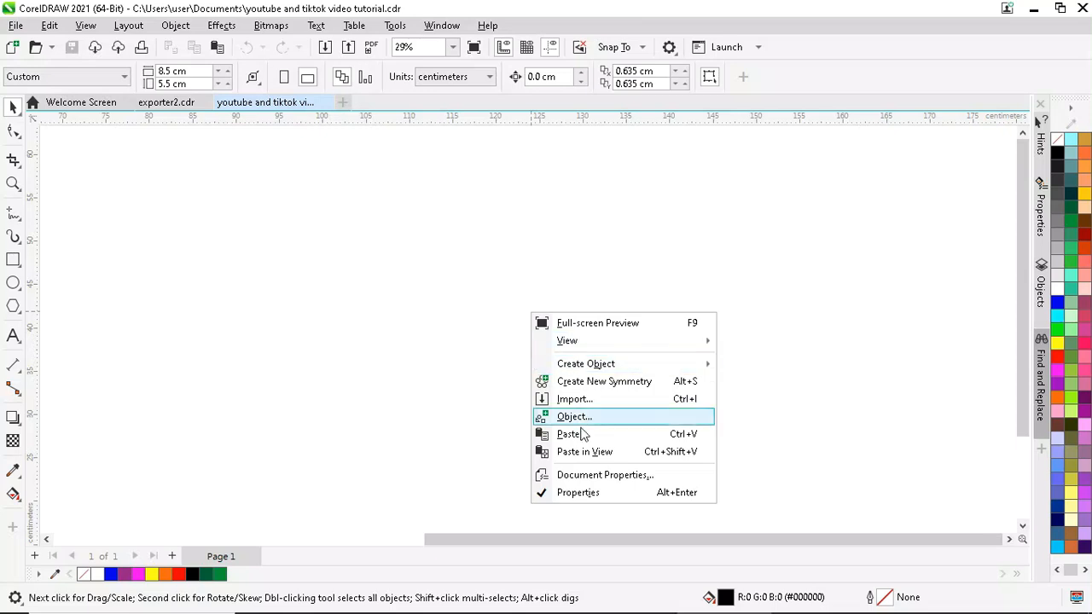
# - Paste the copied graphic into the visible area of the empty page with Paste in View
pyautogui.click(597, 452)
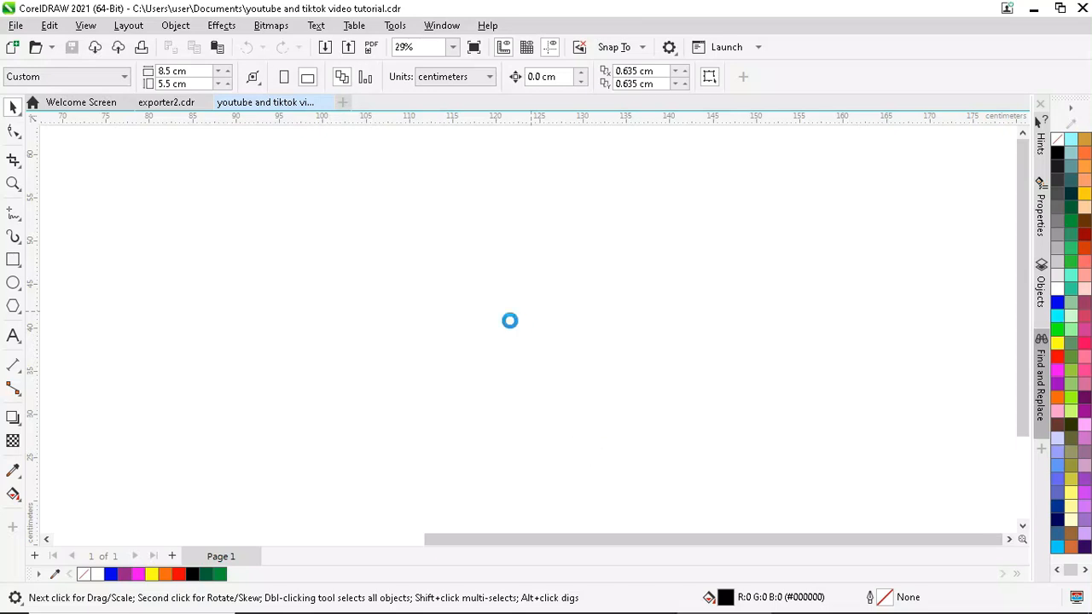
# - Search Pinterest for 'dread locks' and copy the braids photo
pyautogui.hotkey('alt', 'Tab')
pyautogui.click(207, 137)
pyautogui.write('dr')
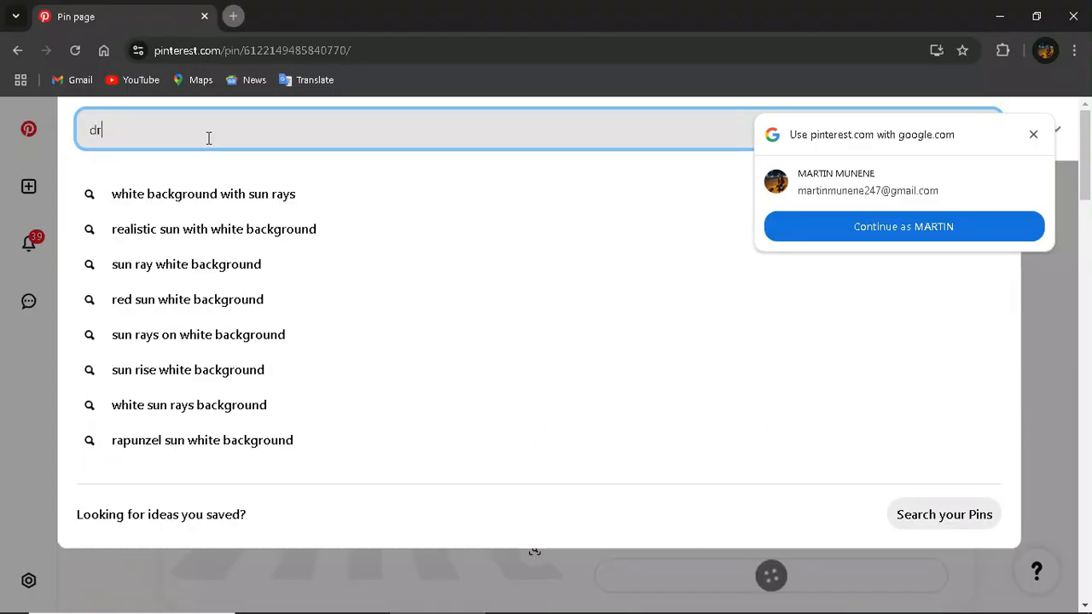
pyautogui.write('ead ')
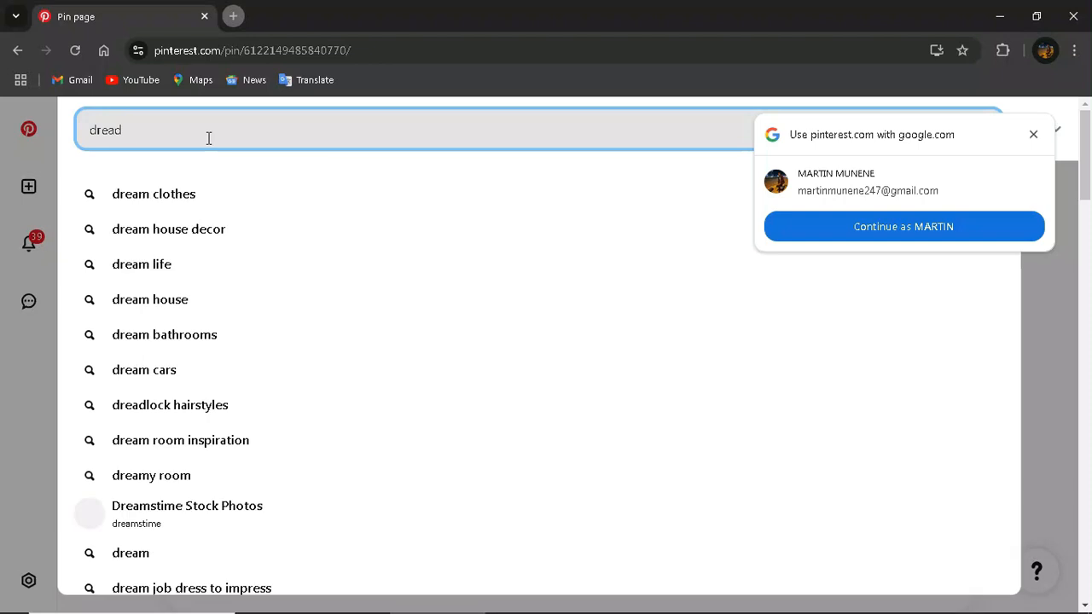
pyautogui.write('locks')
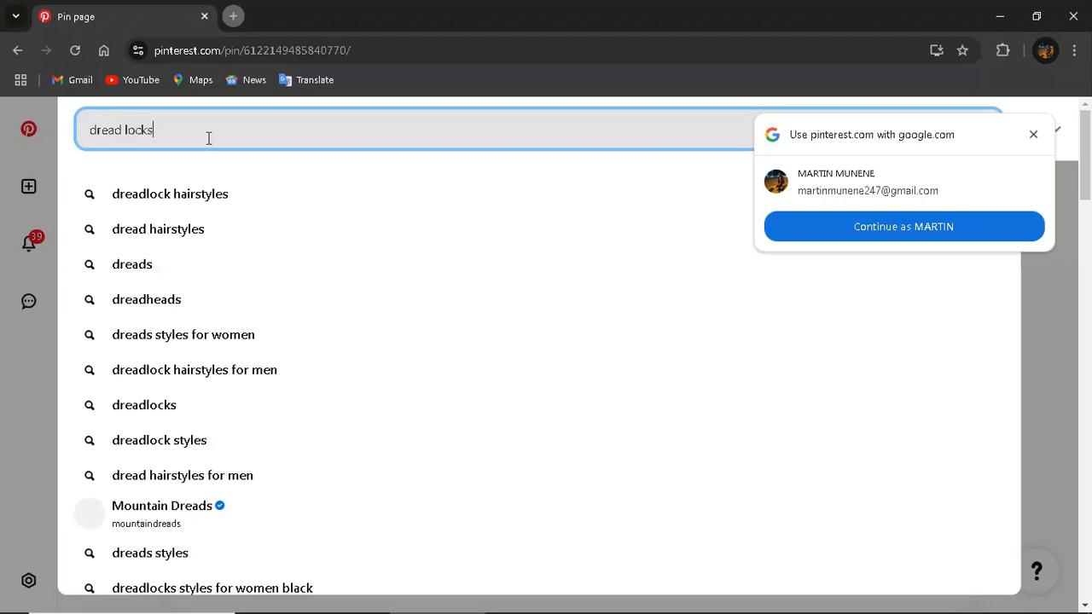
pyautogui.press('Return')
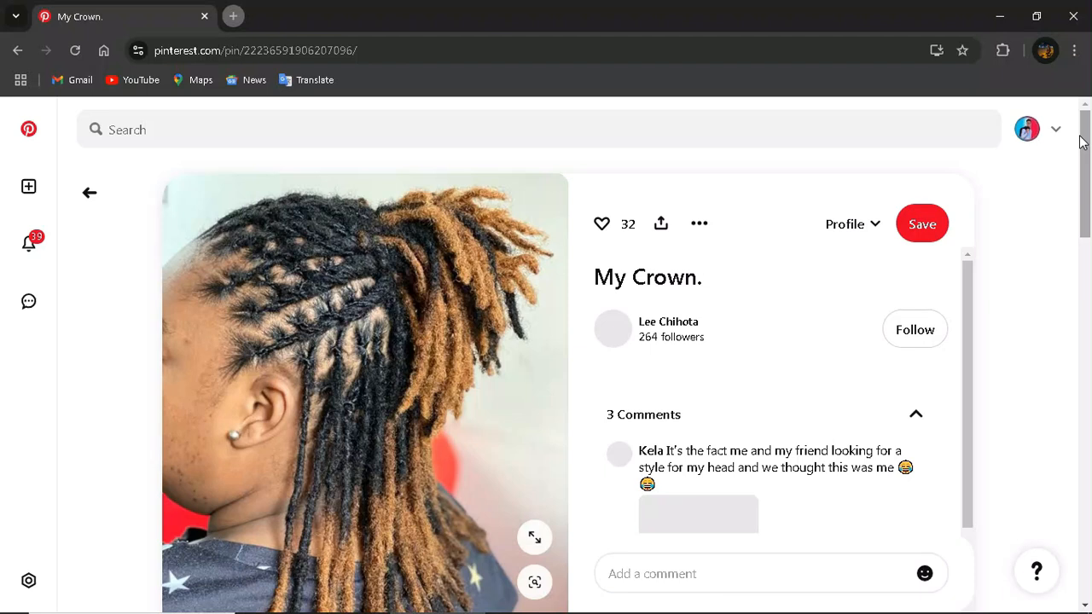
pyautogui.rightClick(365, 260)
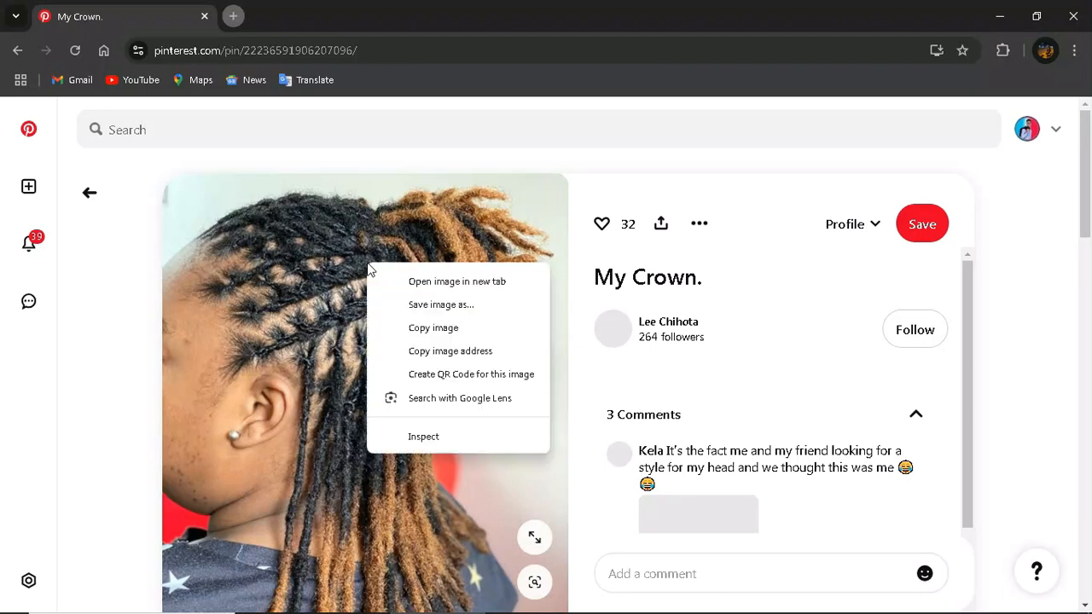
pyautogui.click(443, 326)
# - Paste the braids photo onto the CorelDRAW page and shrink it to about 35%
pyautogui.moveTo(781, 610)
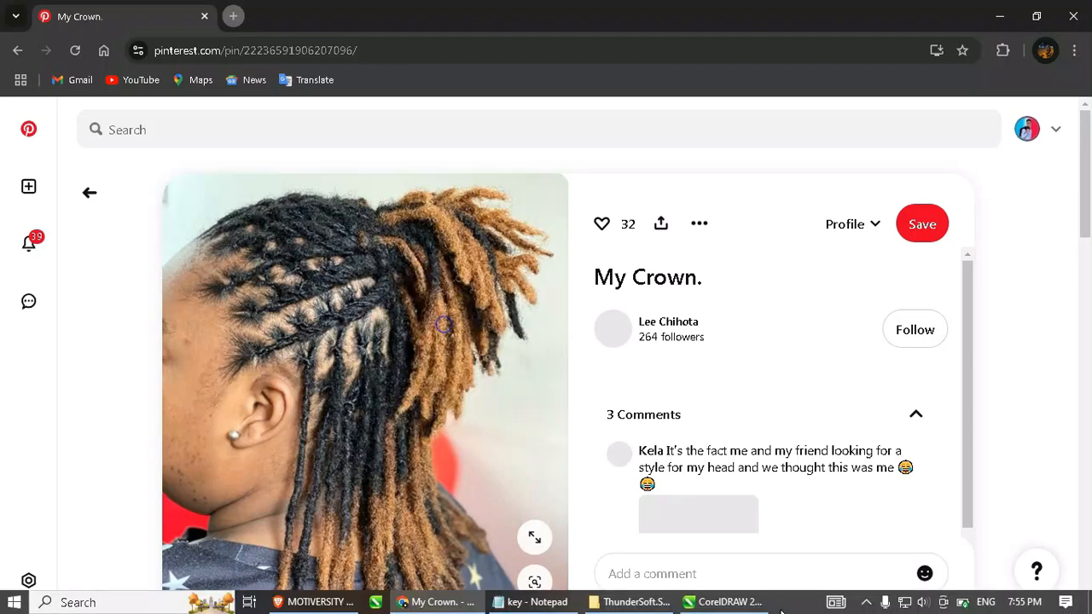
pyautogui.click(727, 602)
pyautogui.rightClick(674, 238)
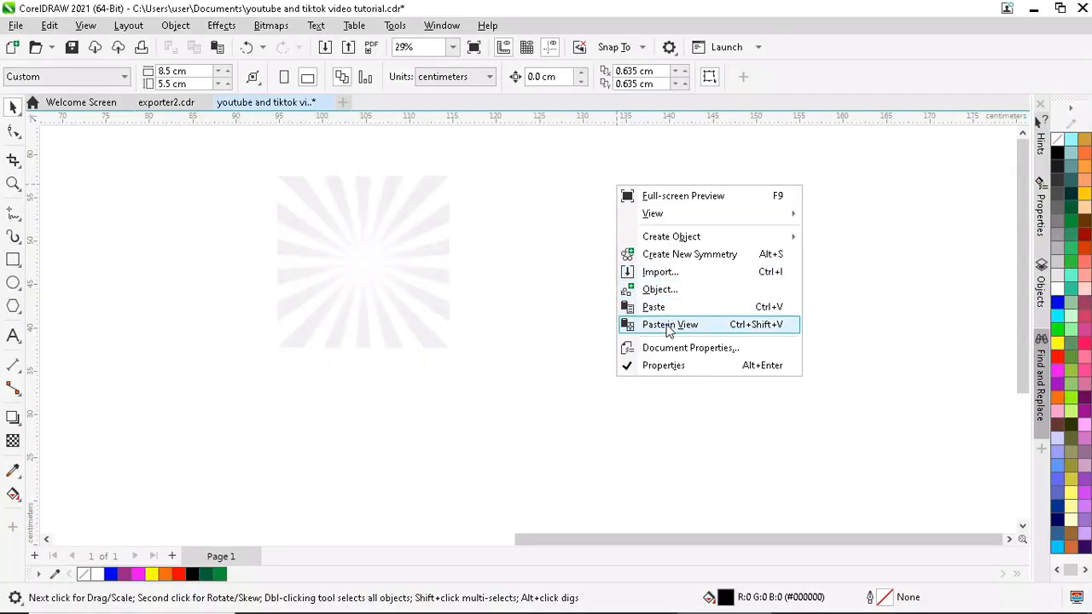
pyautogui.click(669, 325)
pyautogui.moveTo(618, 212); pyautogui.dragTo(528, 205)
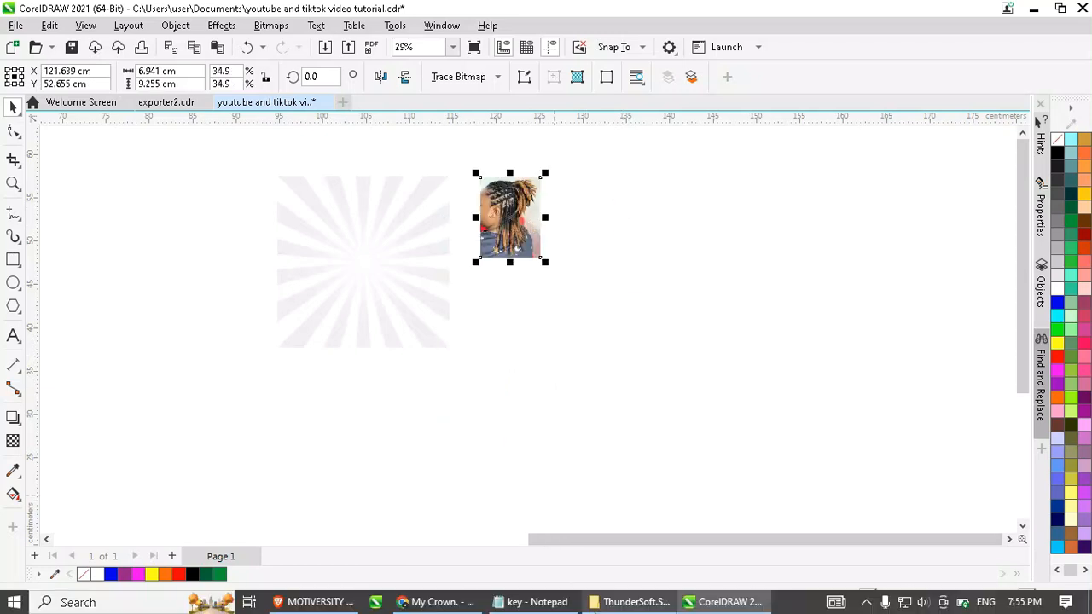
pyautogui.click(452, 602)
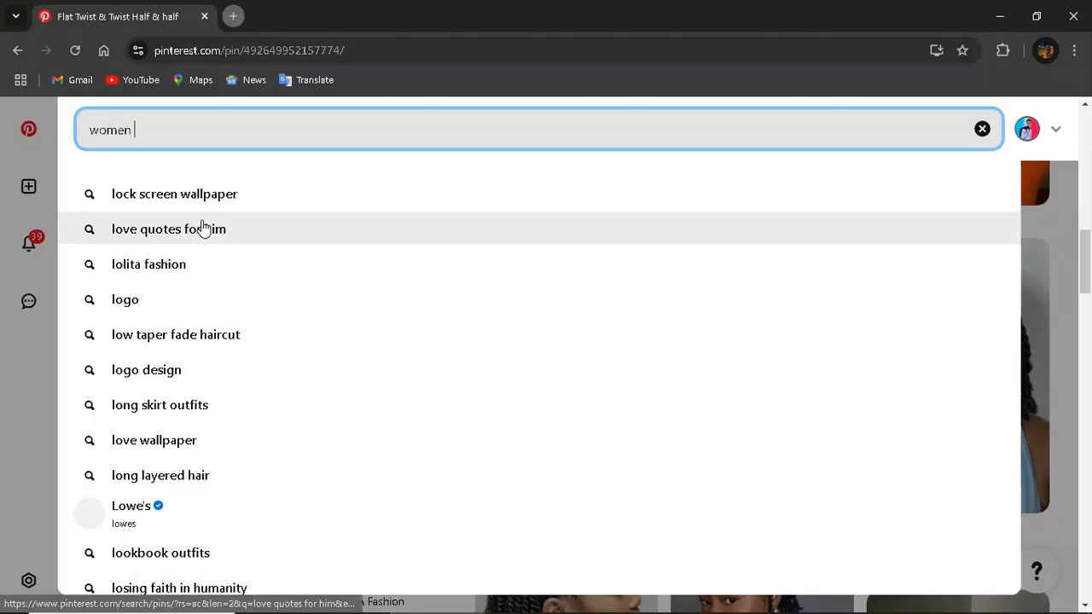
# - Search Pinterest for 'women dreadlocks' and save the locs portrait as a JPEG in Downloads
pyautogui.write('dreadlocks')
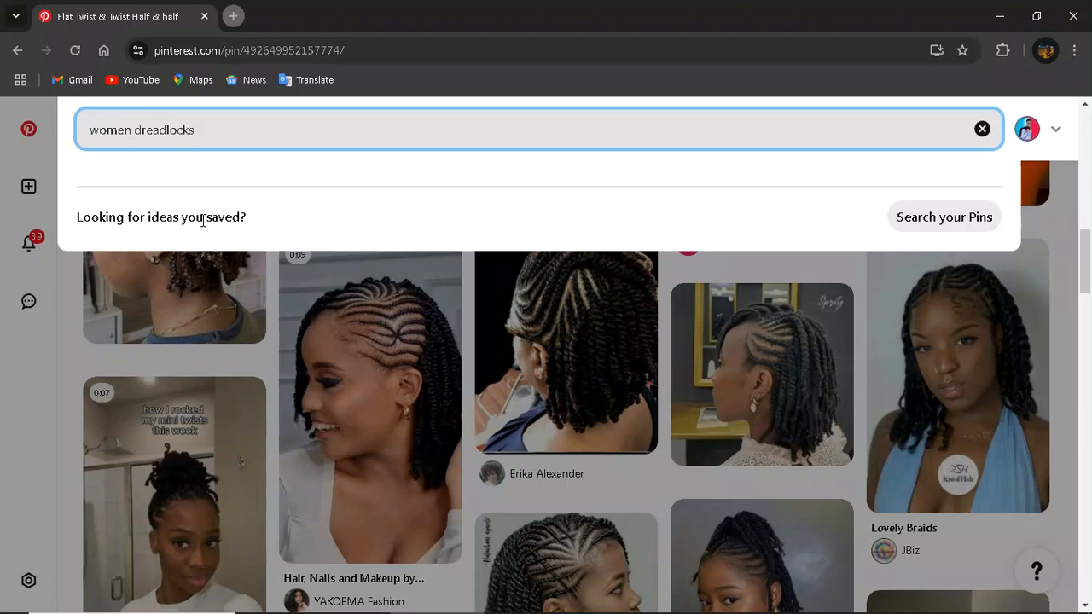
pyautogui.press('Return')
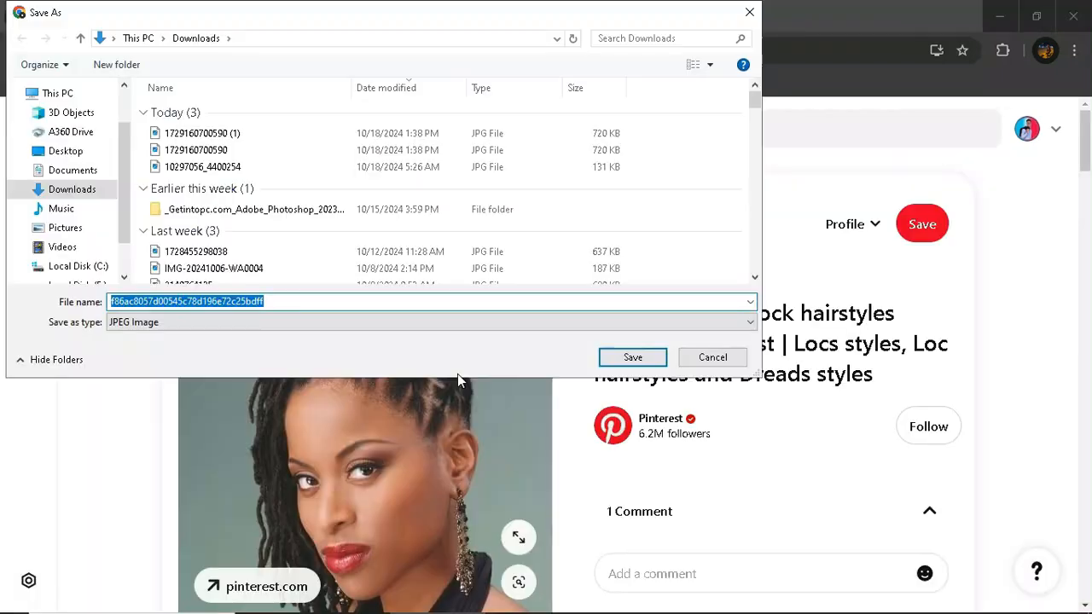
pyautogui.write('sell')
pyautogui.press('Return')
# - Remove the portrait's background in Photoroom, download adf-Photoroom.png, then search Pinterest for nails
pyautogui.click(230, 17)
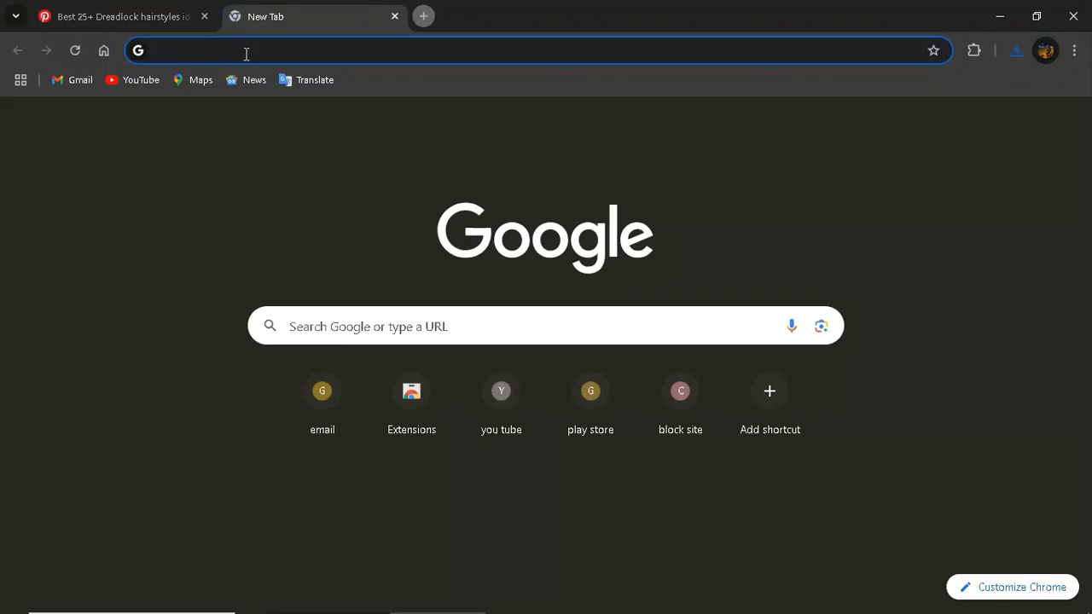
pyautogui.write('photoroom')
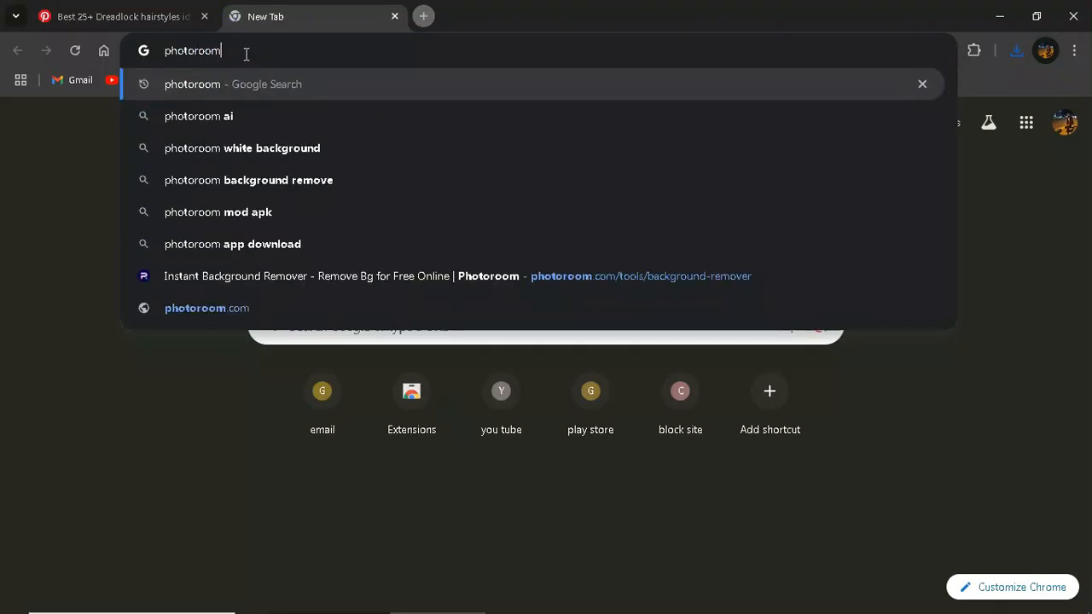
pyautogui.press('Return')
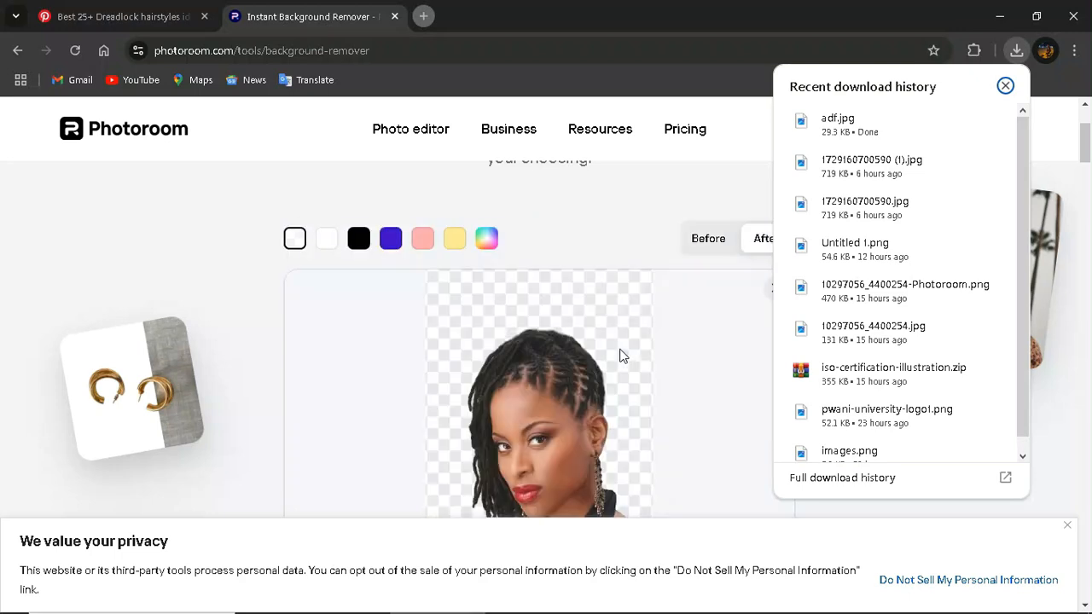
pyautogui.click(623, 355)
pyautogui.scroll(-2, 631, 375)
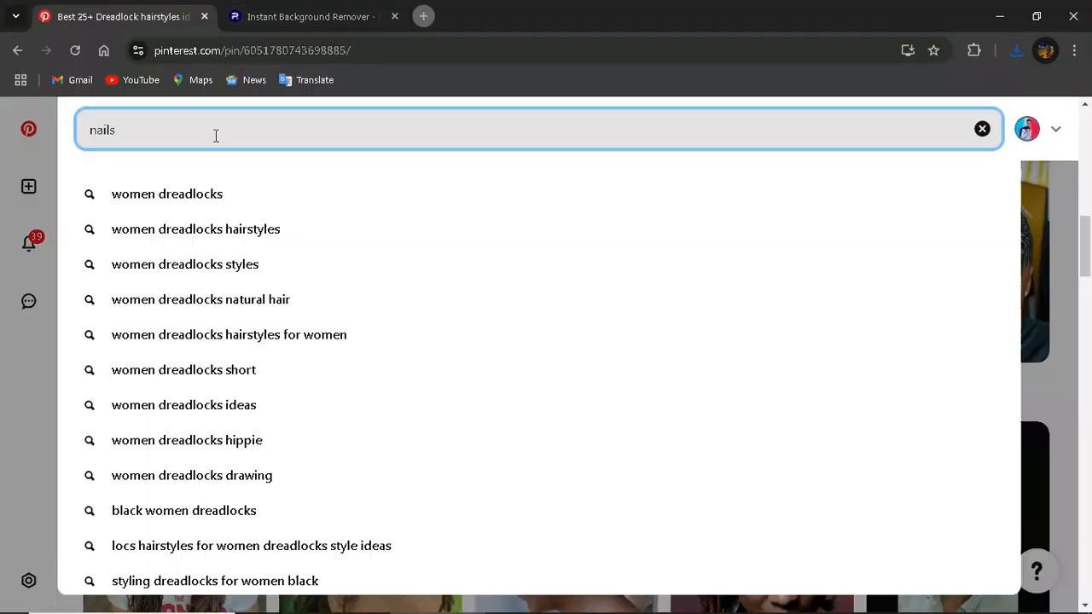
pyautogui.press('Return')
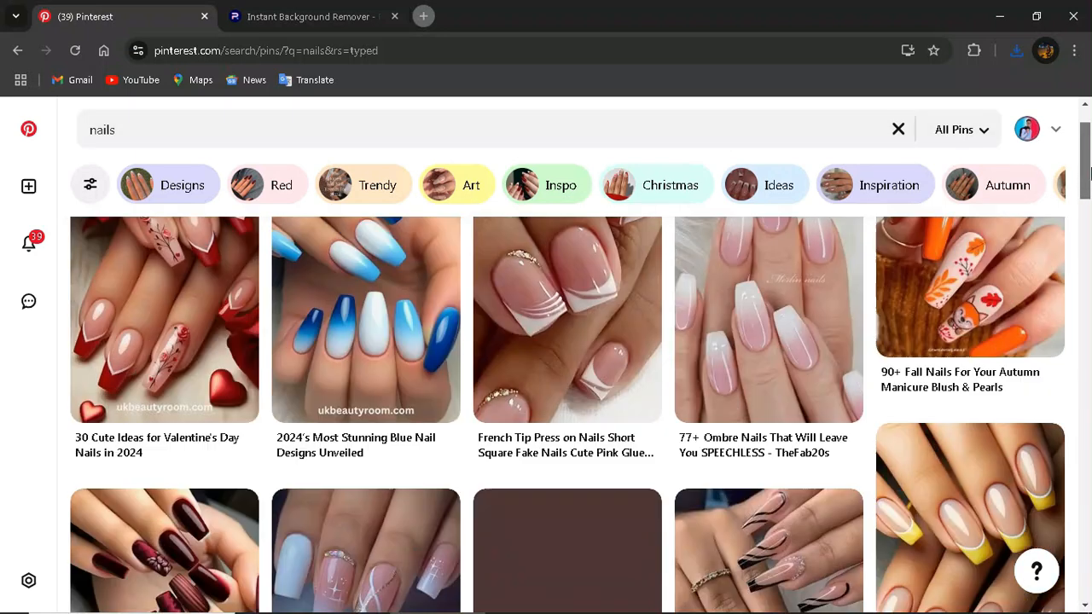
# - Open the purple ombre nail pin on Pinterest and copy its photo
pyautogui.moveTo(1086, 158); pyautogui.dragTo(1089, 253)
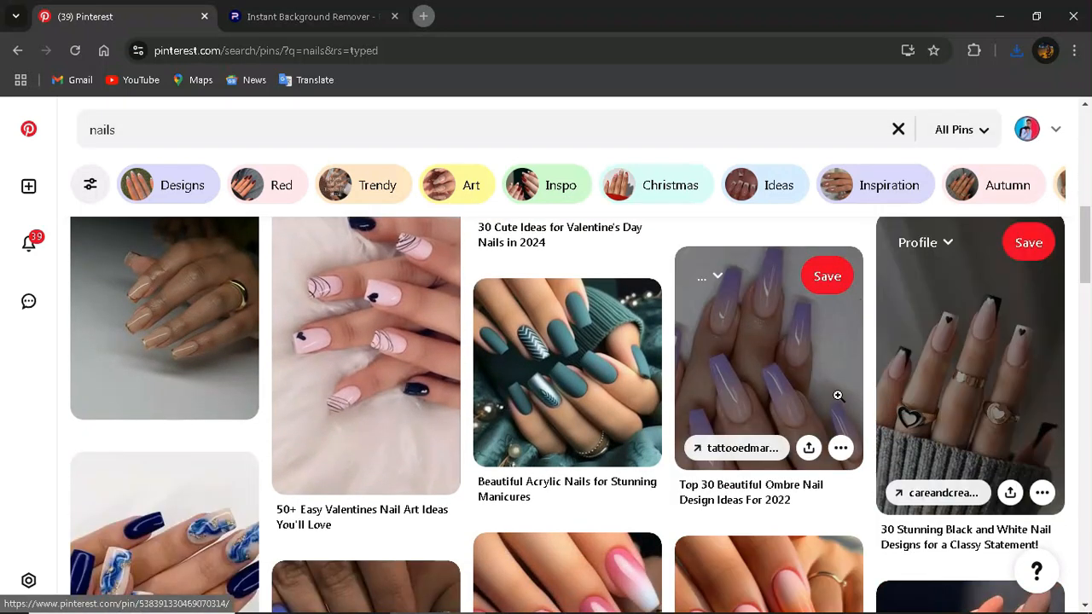
pyautogui.click(838, 395)
pyautogui.scroll(-1, 424, 267)
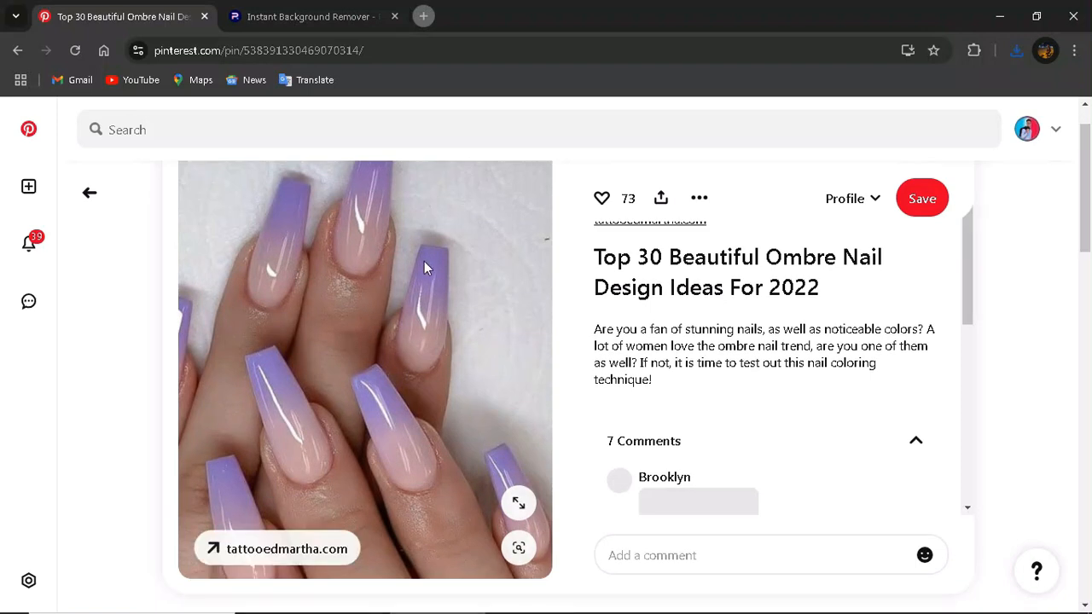
pyautogui.rightClick(426, 267)
pyautogui.click(500, 333)
pyautogui.click(702, 601)
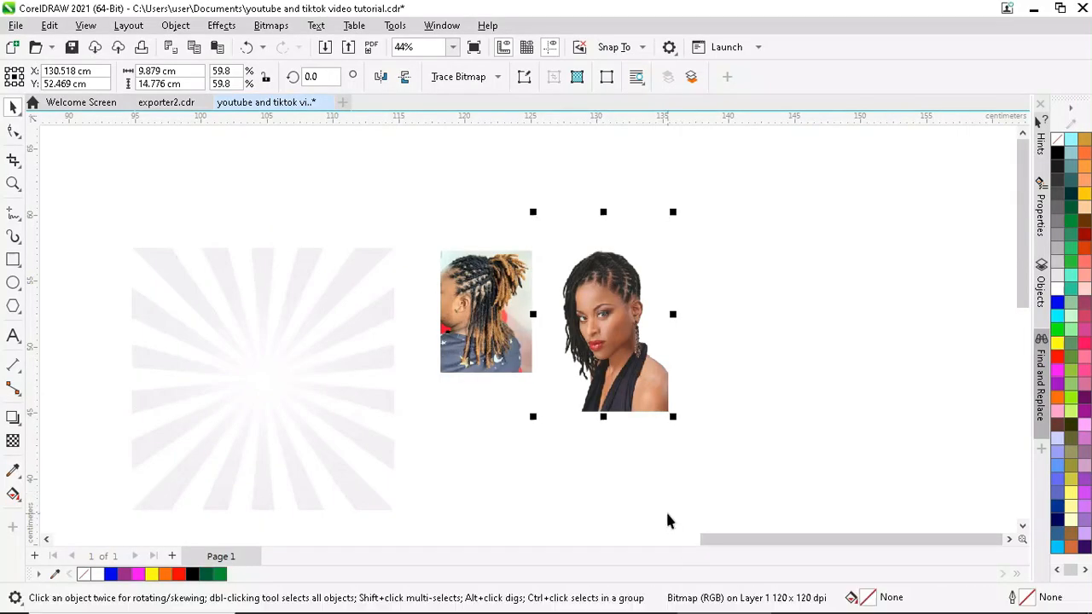
# - Paste the nail photo at about 39% below the braids photo; shrink the portrait to 39% beside it
pyautogui.rightClick(741, 281)
pyautogui.click(770, 395)
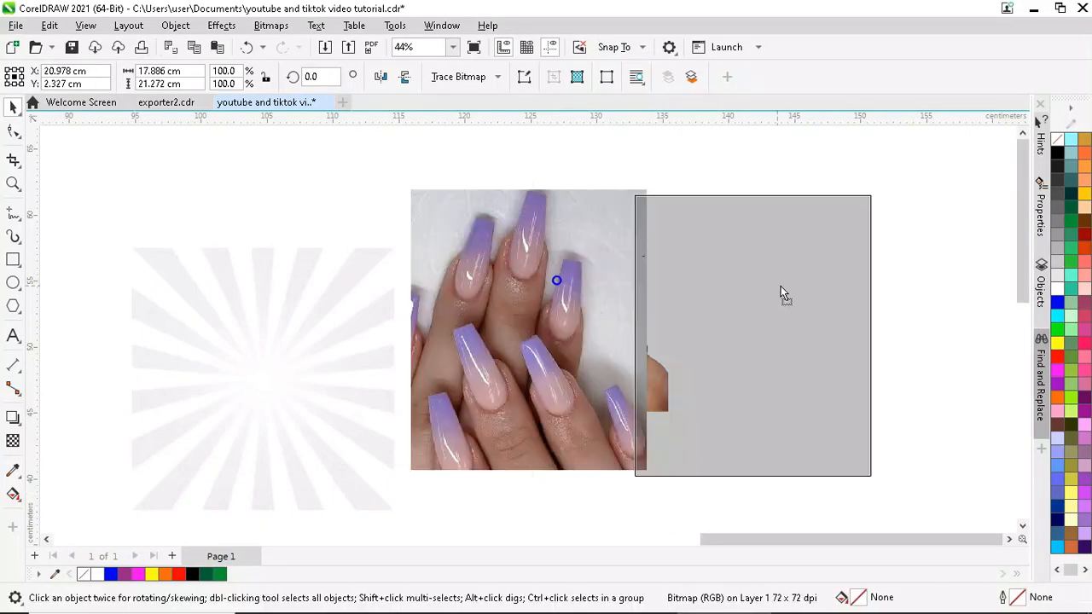
pyautogui.moveTo(873, 189); pyautogui.dragTo(726, 370)
pyautogui.moveTo(661, 421); pyautogui.dragTo(468, 418)
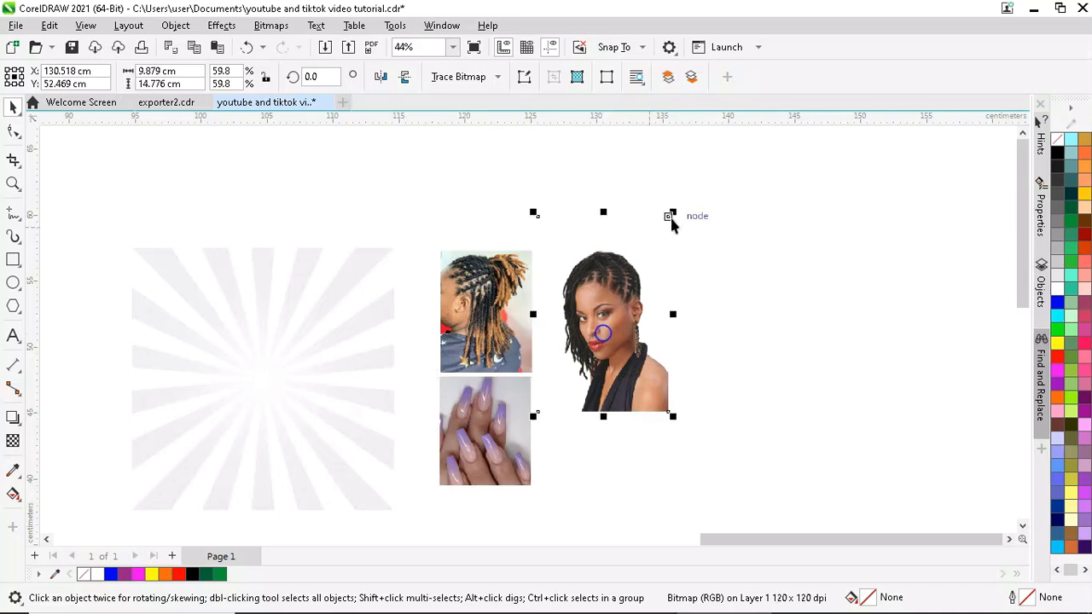
pyautogui.moveTo(672, 215); pyautogui.dragTo(623, 283)
pyautogui.moveTo(599, 350); pyautogui.dragTo(604, 301)
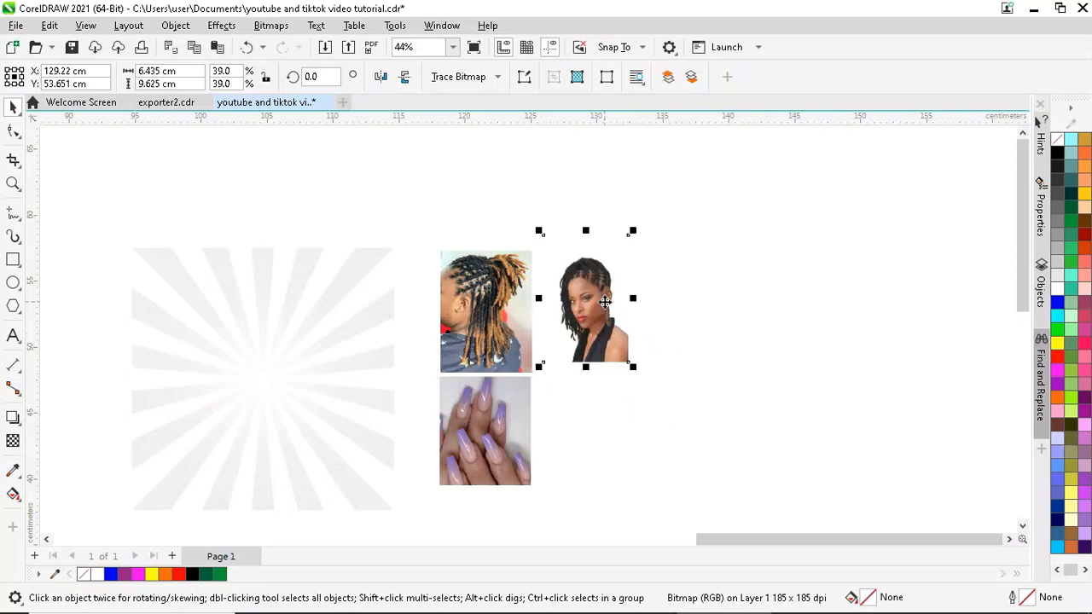
# - Search Pinterest for facial images and open the face-mask treatment pin
pyautogui.click(431, 605)
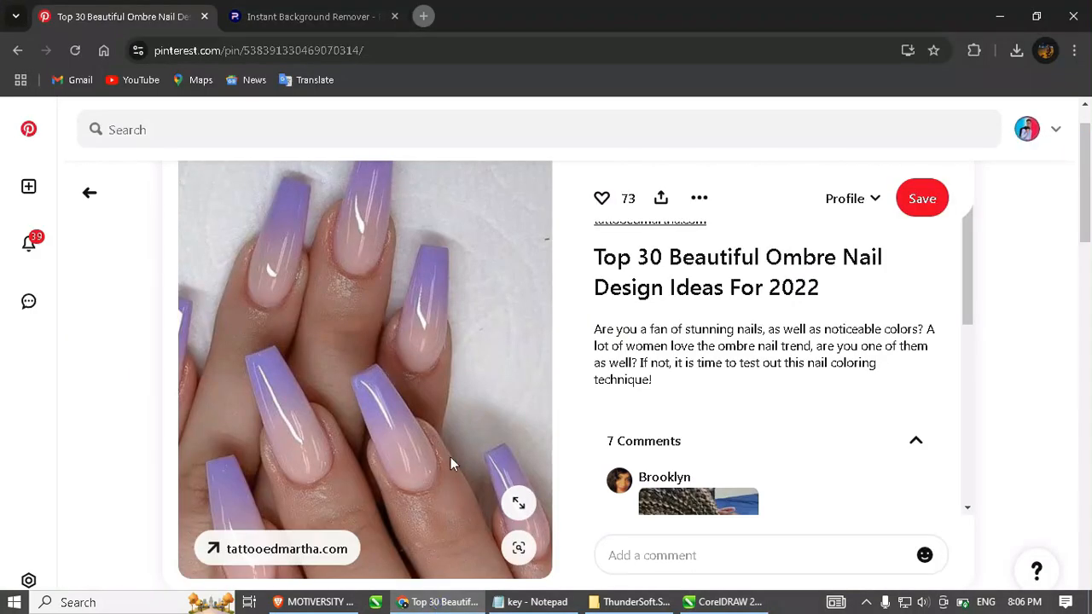
pyautogui.click(194, 127)
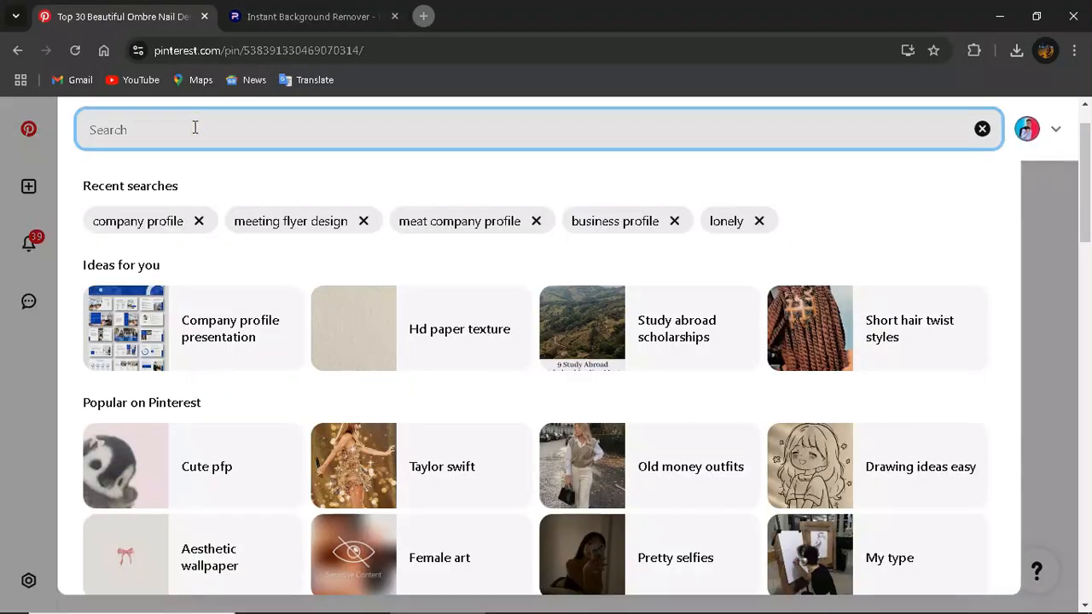
pyautogui.write('n')
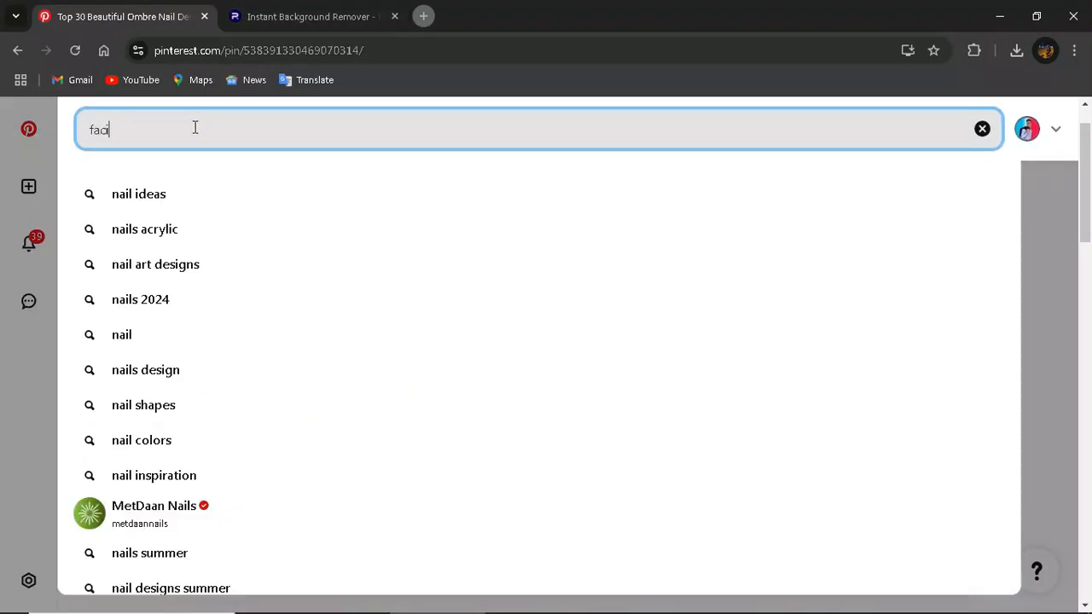
pyautogui.write('facial')
pyautogui.press('Return')
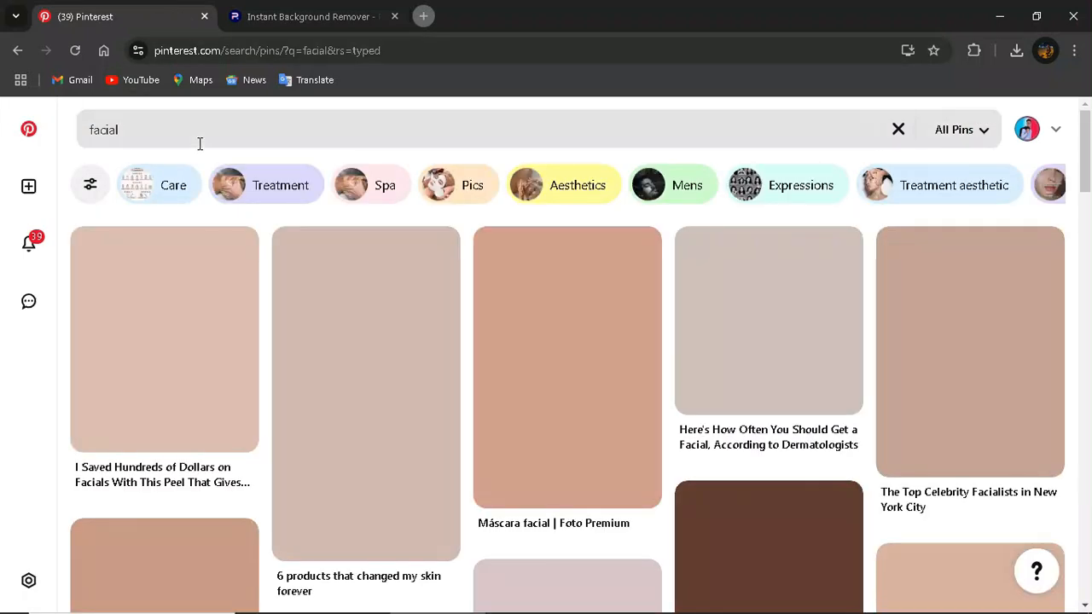
pyautogui.scroll(-10, 748, 364)
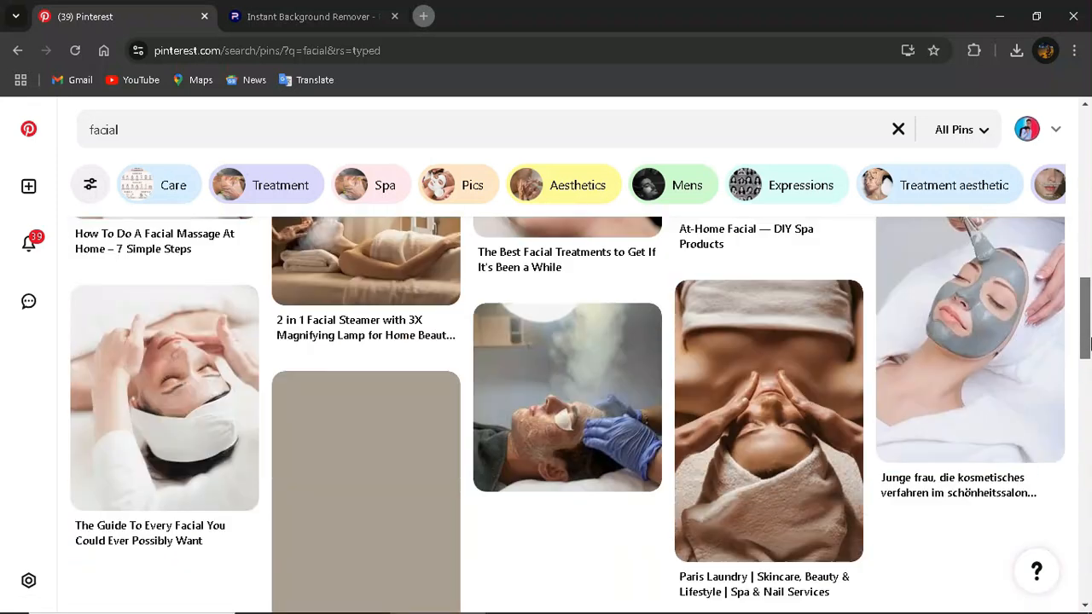
pyautogui.moveTo(1089, 342); pyautogui.dragTo(1078, 446)
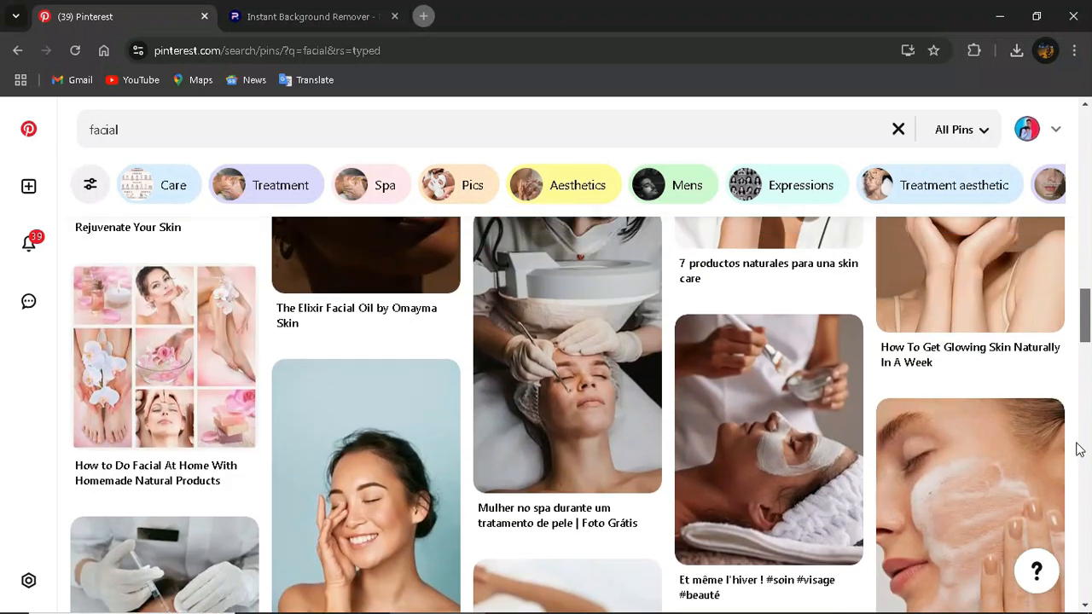
pyautogui.click(787, 442)
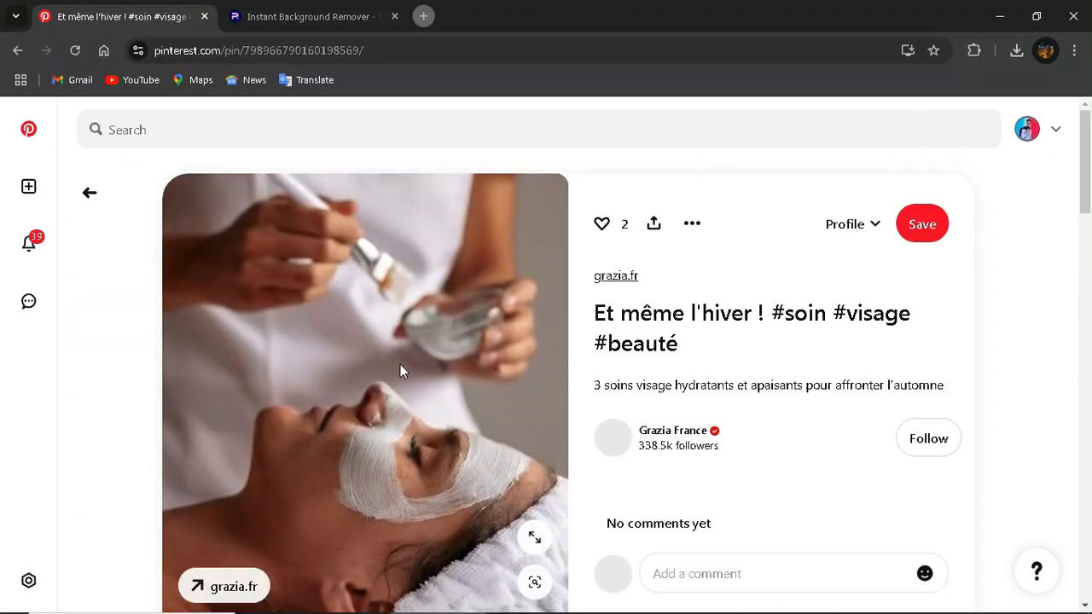
# - Search for 'massage', open the 'Best massages in Mendocino' pin, and copy its photo
pyautogui.click(336, 128)
pyautogui.write('massage')
pyautogui.press('Return')
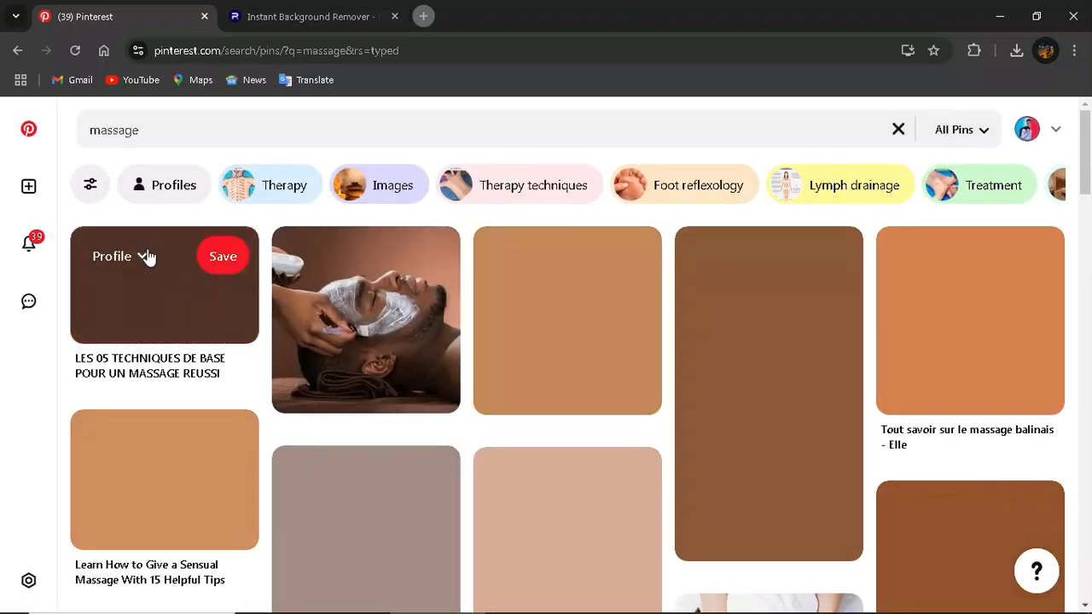
pyautogui.moveTo(1085, 190); pyautogui.dragTo(1089, 201)
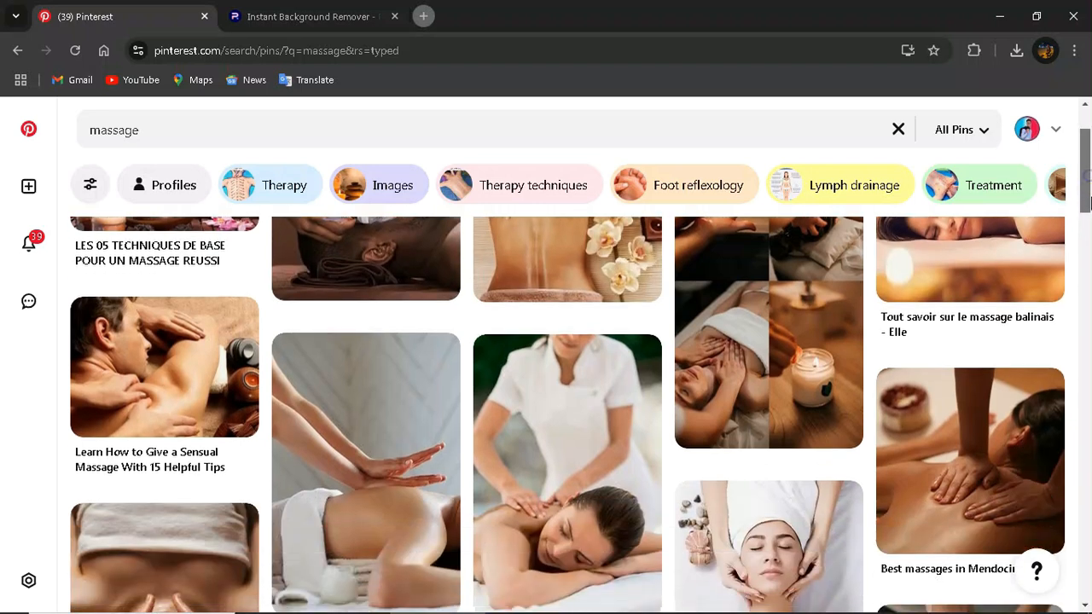
pyautogui.scroll(-1, 970, 401)
pyautogui.click(969, 400)
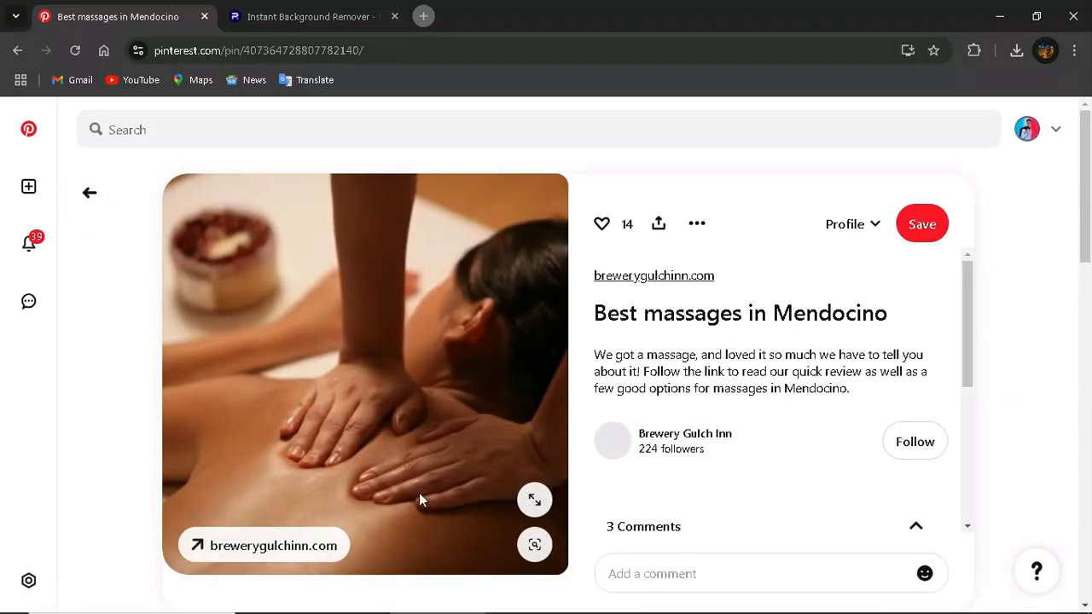
pyautogui.rightClick(367, 309)
pyautogui.click(439, 395)
# - Paste the massage photo, shrink it to about 29%, and place it below the woman's portrait
pyautogui.click(717, 602)
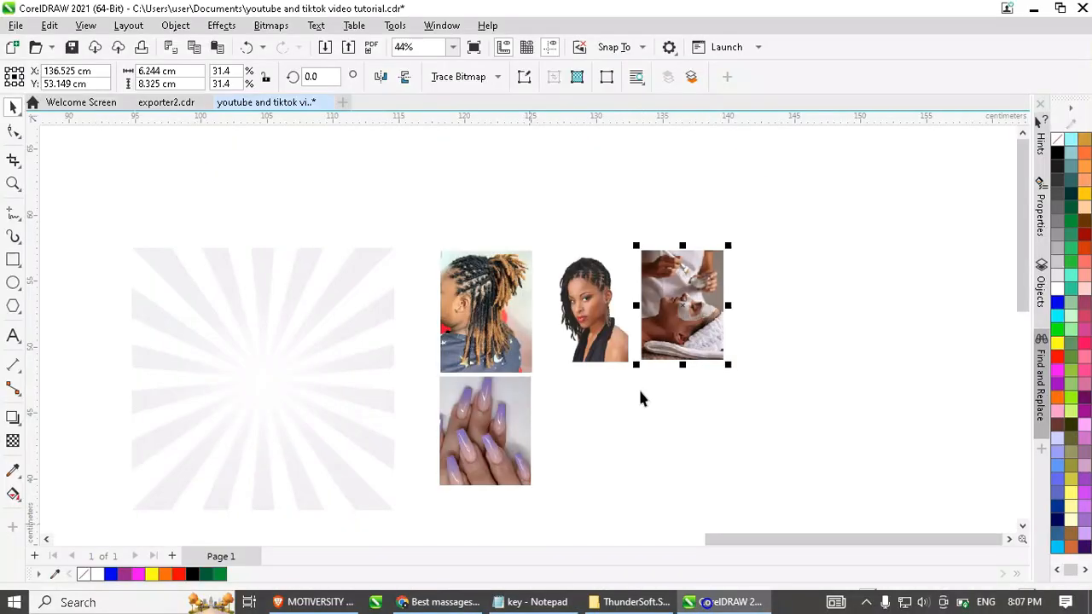
pyautogui.rightClick(638, 395)
pyautogui.click(697, 536)
pyautogui.moveTo(575, 292); pyautogui.dragTo(825, 307)
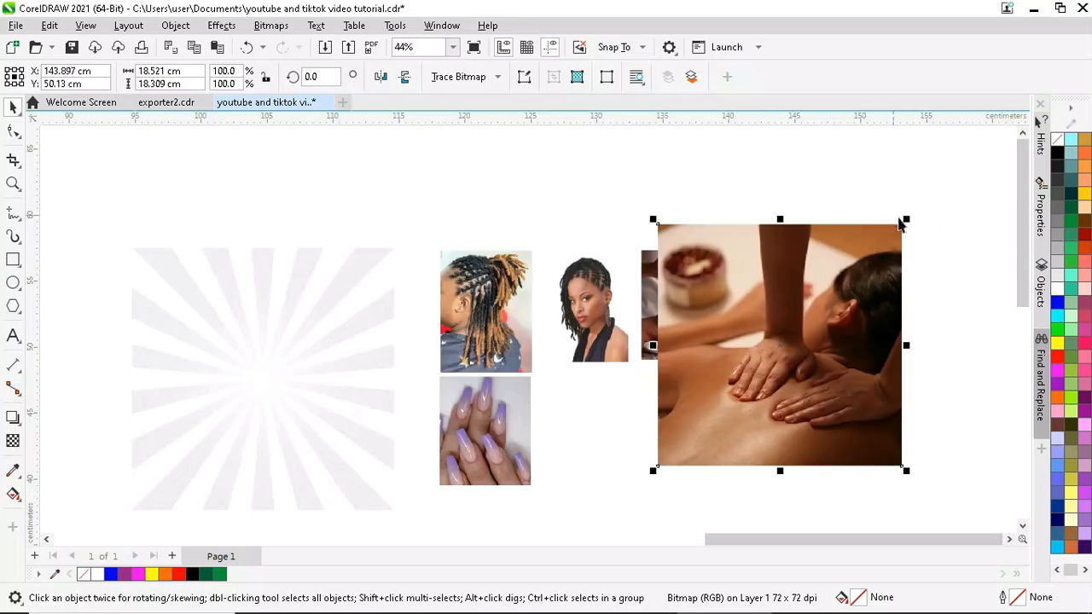
pyautogui.moveTo(902, 223); pyautogui.dragTo(730, 397)
pyautogui.scroll(1, 814, 312)
pyautogui.moveTo(676, 440); pyautogui.dragTo(570, 436)
pyautogui.scroll(-2, 785, 348)
pyautogui.scroll(1, 531, 367)
# - Draw a black square frame over the starburst background
pyautogui.click(531, 367)
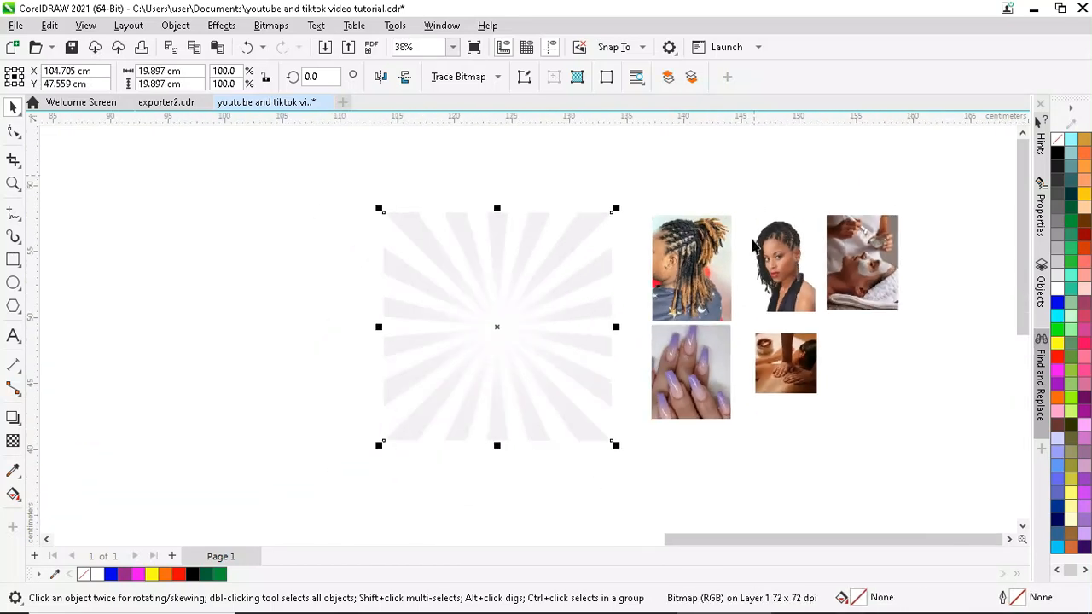
pyautogui.scroll(2, 753, 246)
pyautogui.scroll(-1, 674, 323)
pyautogui.click(12, 260)
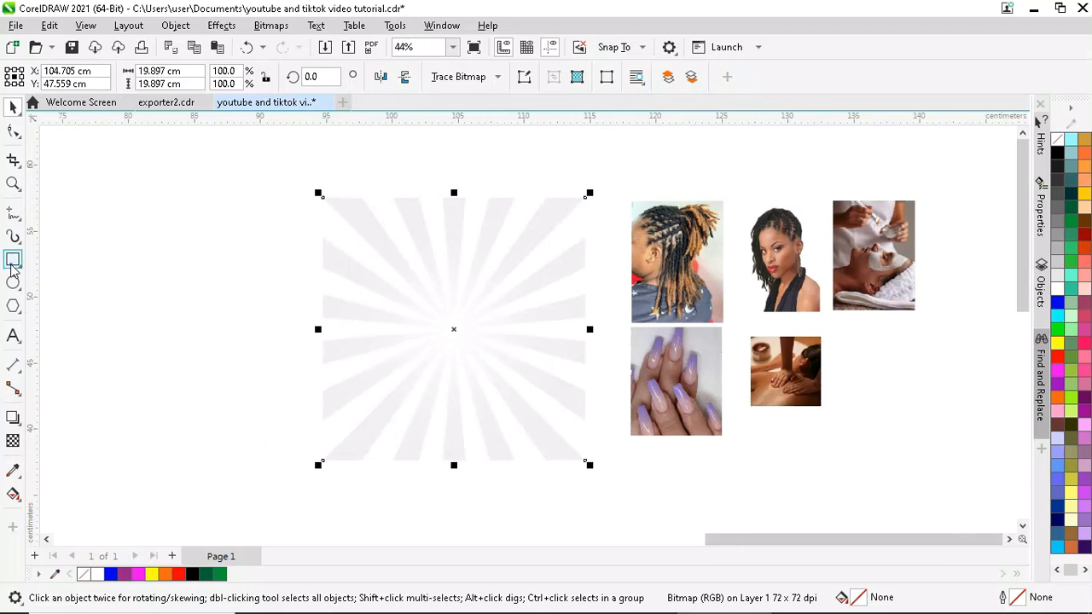
pyautogui.moveTo(290, 192); pyautogui.dragTo(600, 502)
pyautogui.press('space')
pyautogui.moveTo(326, 298); pyautogui.dragTo(224, 295)
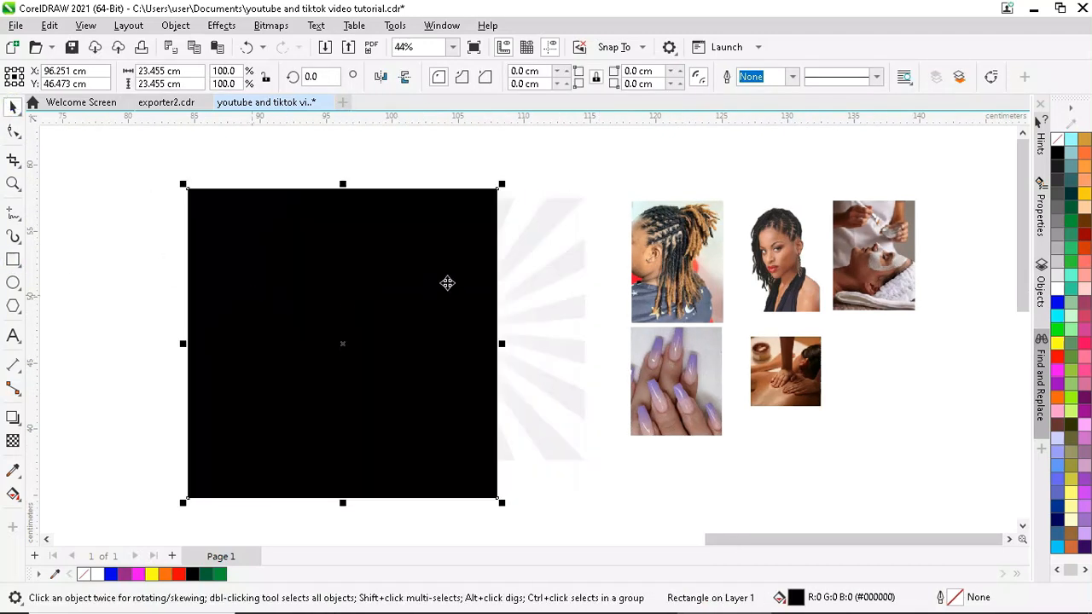
# - PowerClip the starburst inside the black square
pyautogui.click(549, 259)
pyautogui.rightClick(550, 259)
pyautogui.click(616, 371)
pyautogui.click(378, 316)
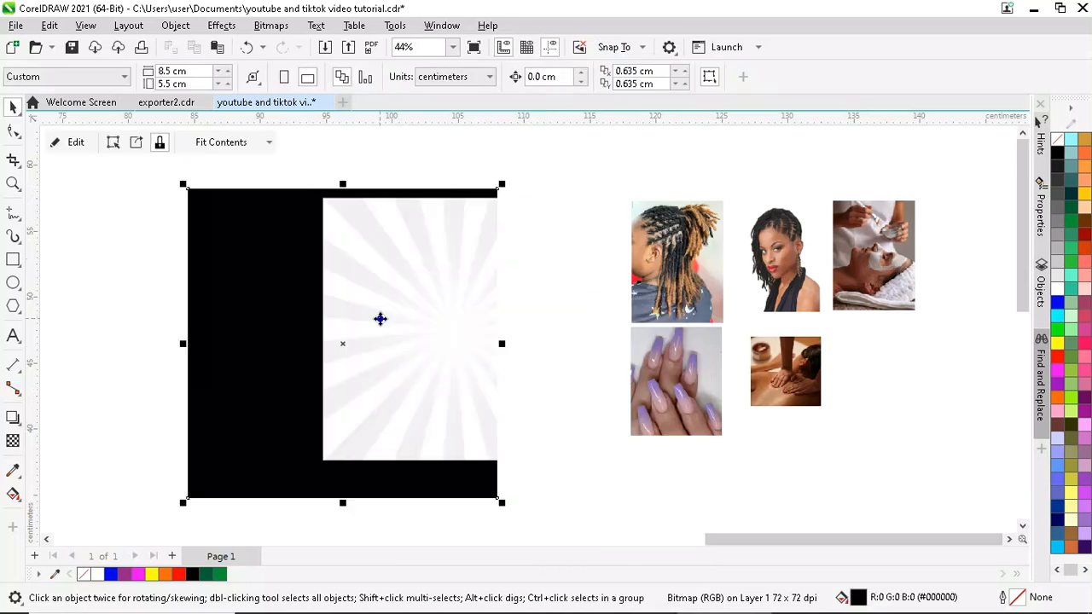
pyautogui.scroll(-2, 444, 324)
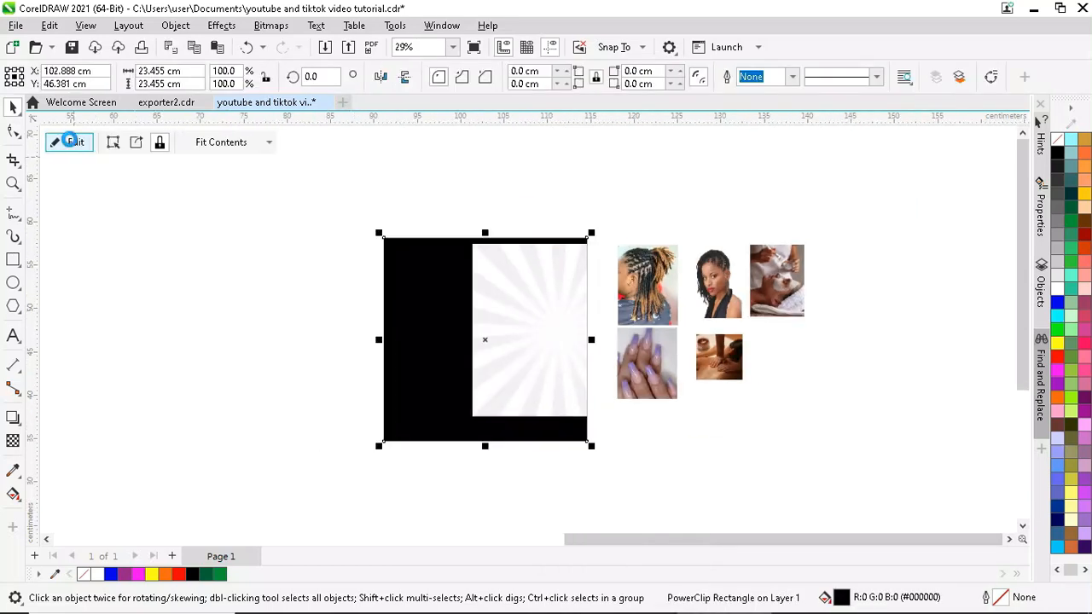
# - Reposition and enlarge the starburst inside the PowerClip frame
pyautogui.click(71, 141)
pyautogui.scroll(3, 541, 307)
pyautogui.scroll(-1, 361, 193)
pyautogui.scroll(1, 210, 195)
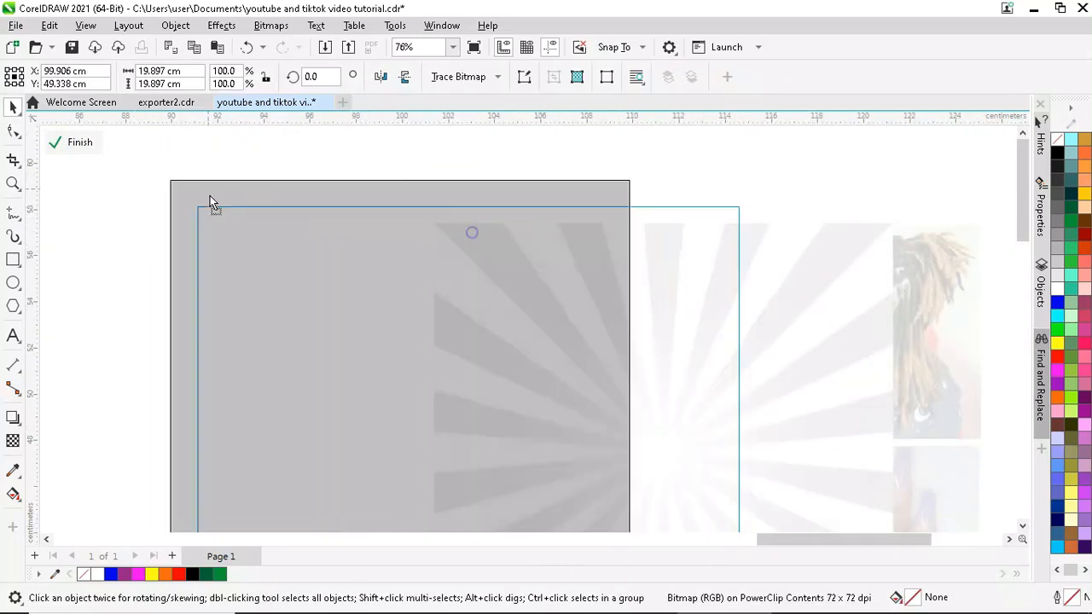
pyautogui.moveTo(210, 195); pyautogui.dragTo(226, 208)
pyautogui.scroll(-3, 212, 188)
pyautogui.moveTo(424, 411); pyautogui.dragTo(563, 529)
pyautogui.scroll(-3, 490, 470)
pyautogui.scroll(2, 359, 263)
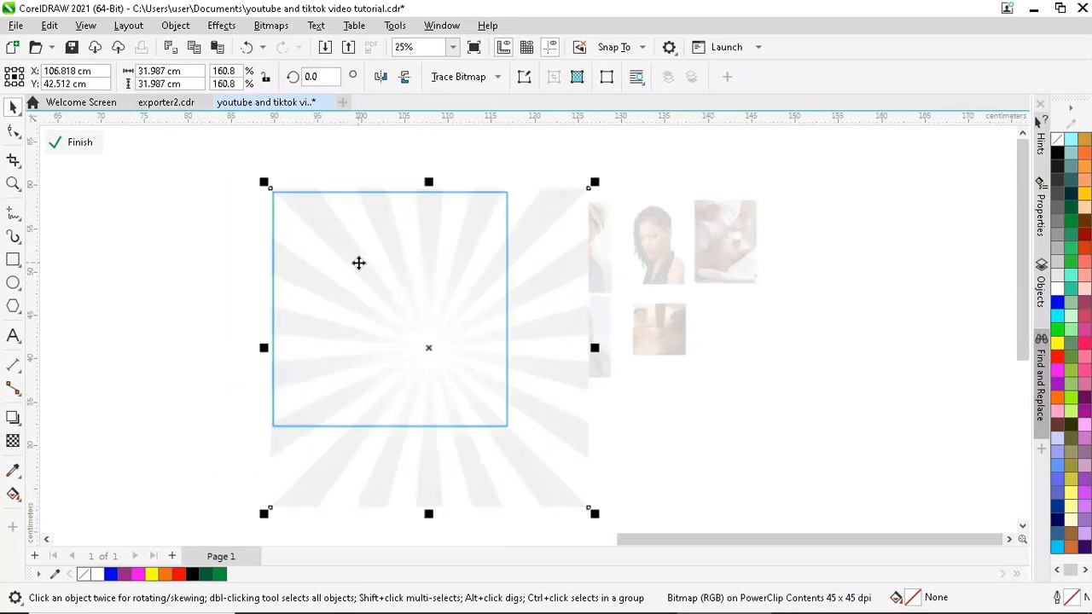
pyautogui.moveTo(441, 295); pyautogui.dragTo(462, 285)
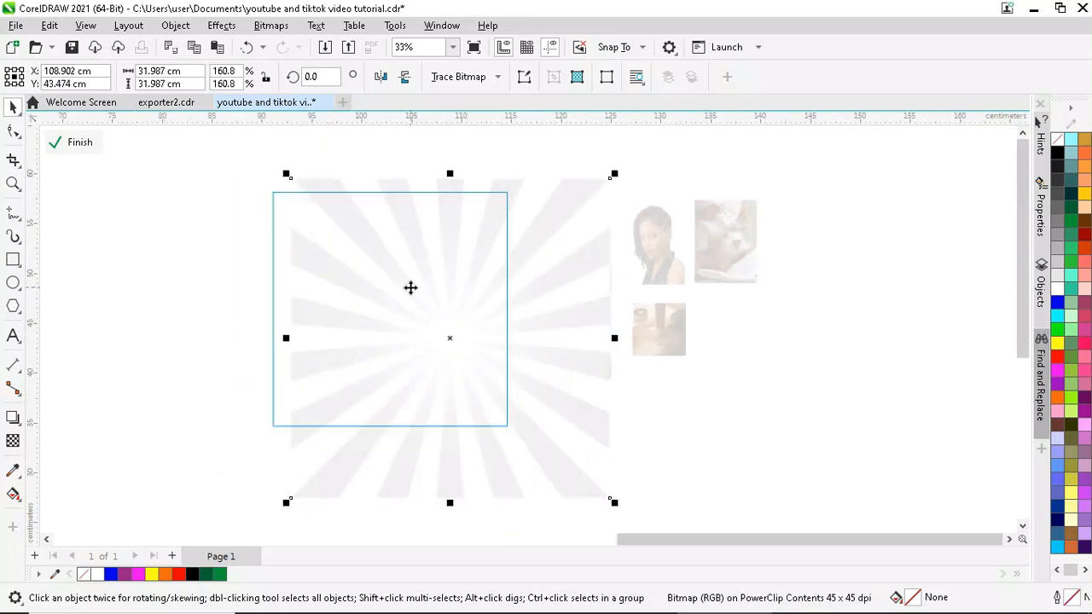
pyautogui.scroll(-1, 410, 287)
pyautogui.moveTo(318, 203); pyautogui.dragTo(288, 193)
pyautogui.scroll(2, 378, 202)
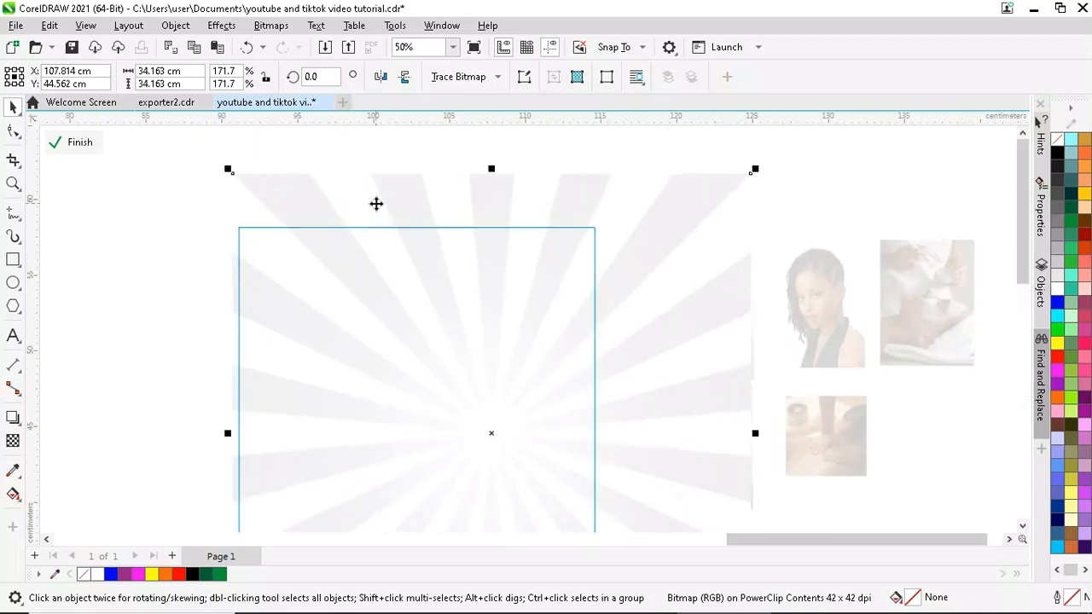
pyautogui.scroll(-1, 346, 217)
pyautogui.scroll(1, 415, 204)
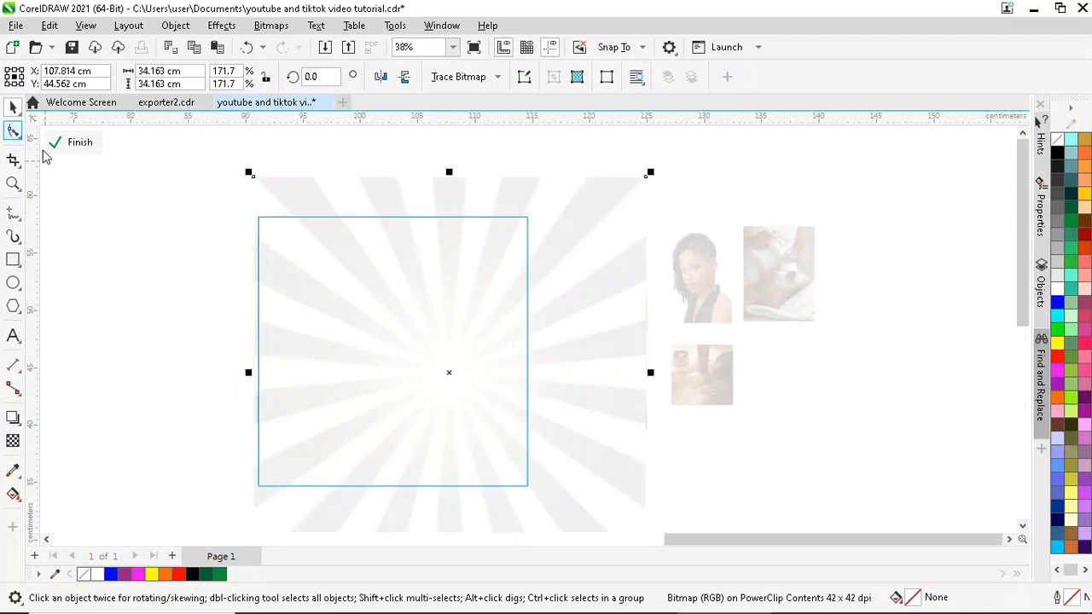
# - Crop the starburst's top and right edges to about 25.5 × 26 cm
pyautogui.moveTo(645, 179); pyautogui.dragTo(646, 210)
pyautogui.scroll(-1, 530, 178)
pyautogui.moveTo(605, 433); pyautogui.dragTo(545, 402)
pyautogui.click(13, 105)
pyautogui.scroll(2, 498, 222)
pyautogui.scroll(-1, 445, 144)
pyautogui.scroll(1, 444, 144)
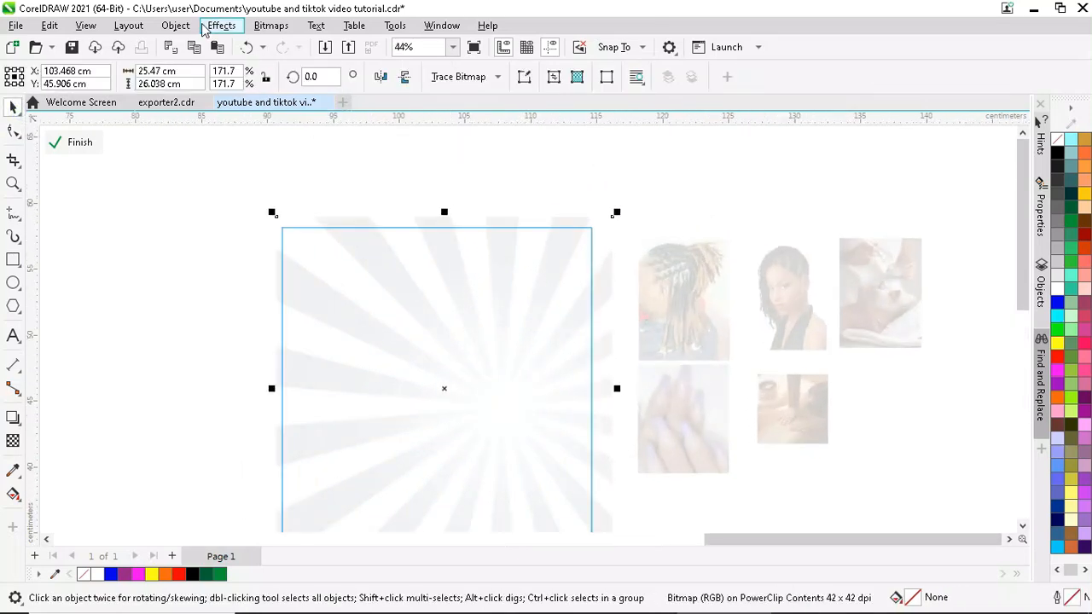
pyautogui.click(221, 26)
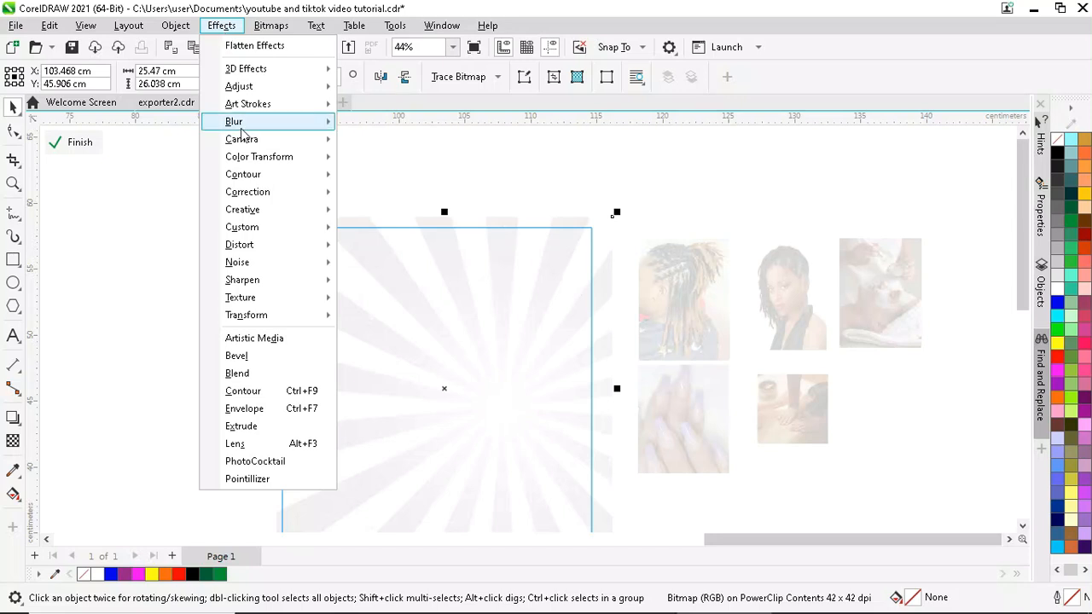
# - Give the starburst a magenta Elephant Skin texture with age 38 and a randomized pattern
pyautogui.moveTo(249, 299)
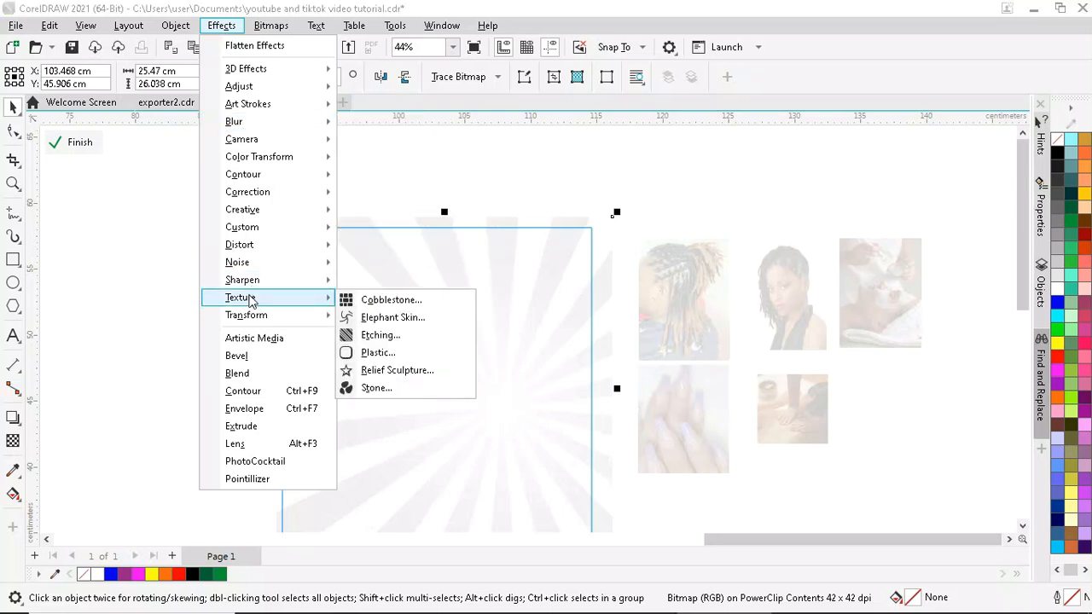
pyautogui.click(408, 317)
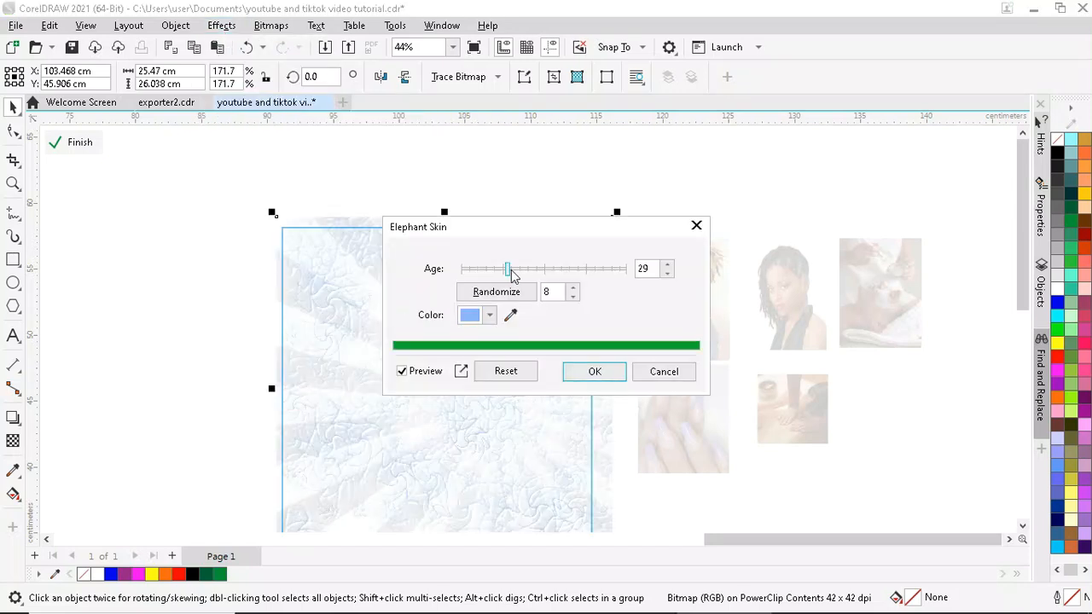
pyautogui.click(510, 317)
pyautogui.click(137, 574)
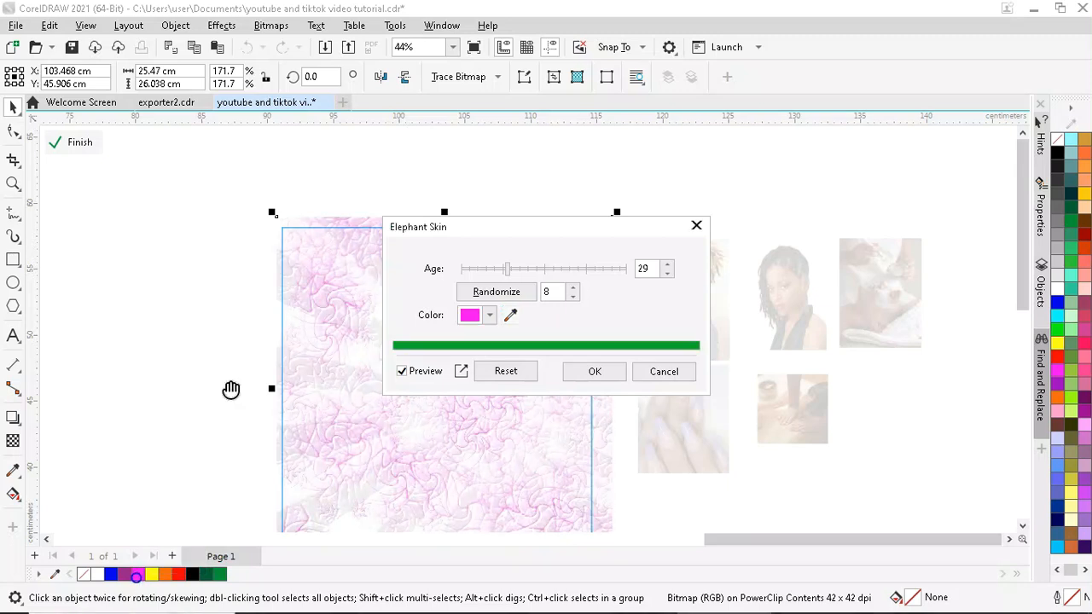
pyautogui.click(489, 268)
pyautogui.moveTo(475, 272); pyautogui.dragTo(522, 268)
pyautogui.click(577, 290)
# - Change the texture colour to pale pink #FC7EFC in RGB and apply it
pyautogui.click(470, 314)
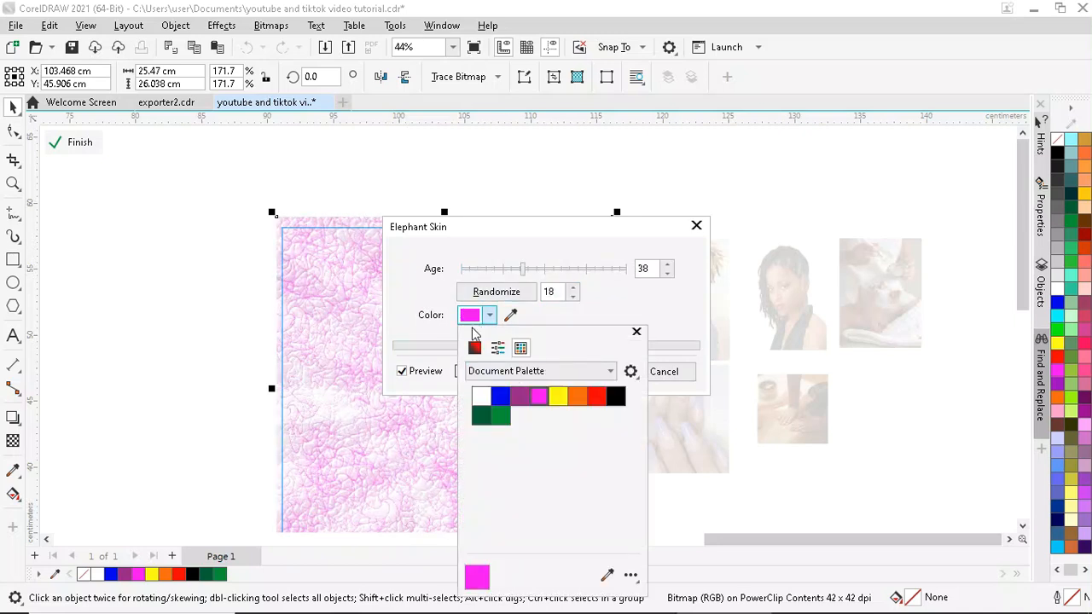
pyautogui.click(475, 347)
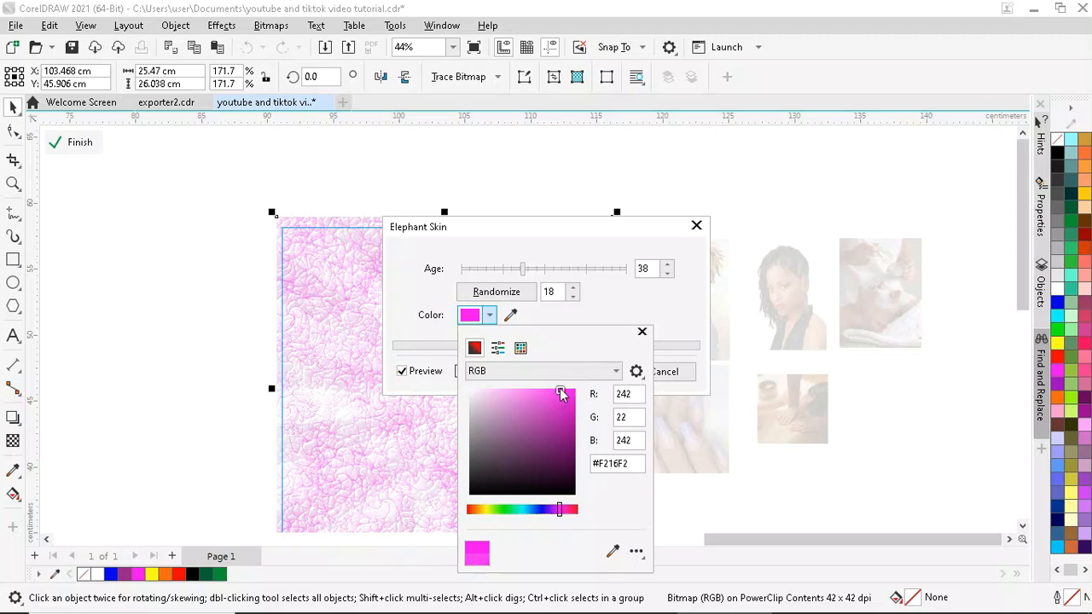
pyautogui.click(516, 389)
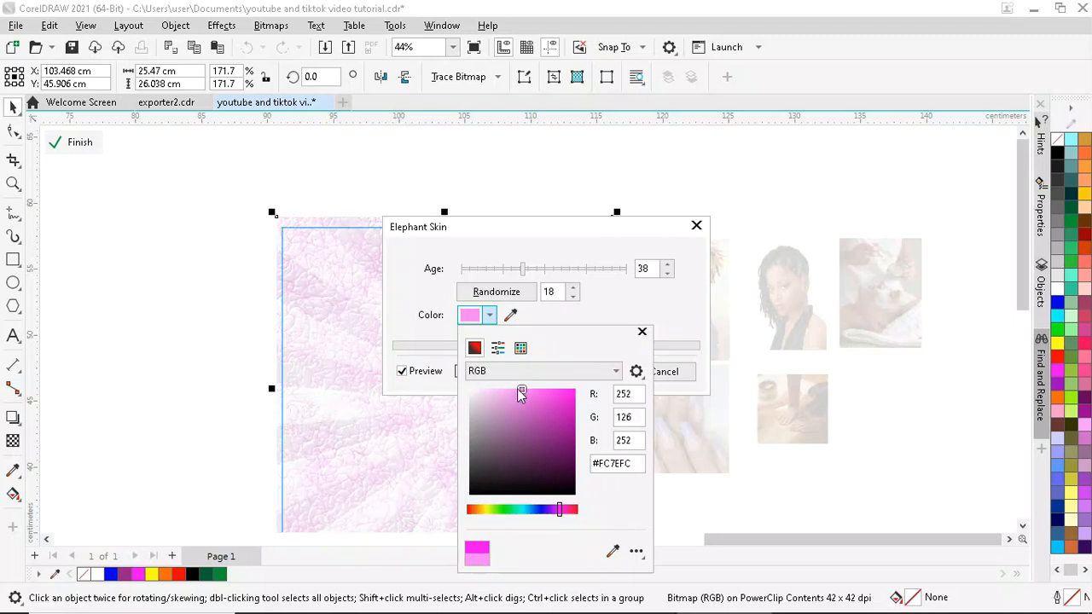
pyautogui.click(651, 306)
pyautogui.click(585, 370)
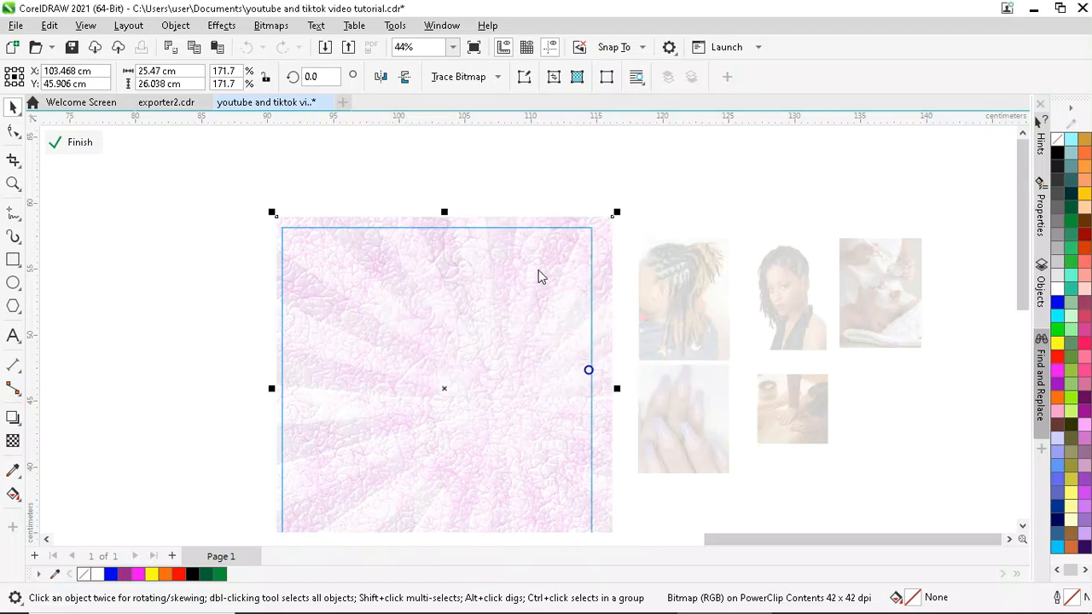
pyautogui.scroll(-1, 458, 332)
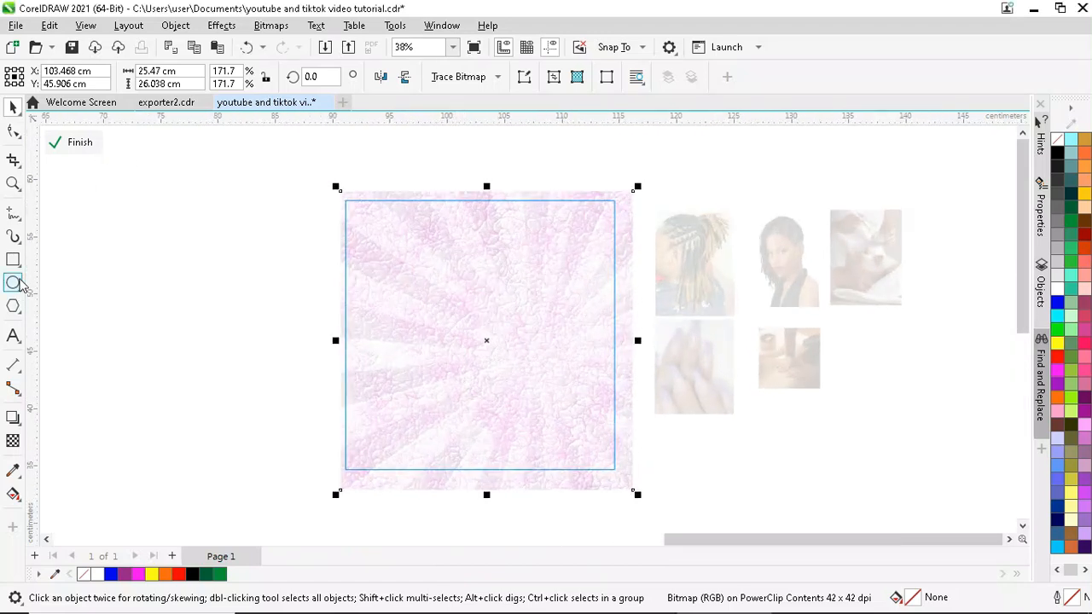
pyautogui.click(223, 27)
pyautogui.moveTo(290, 122)
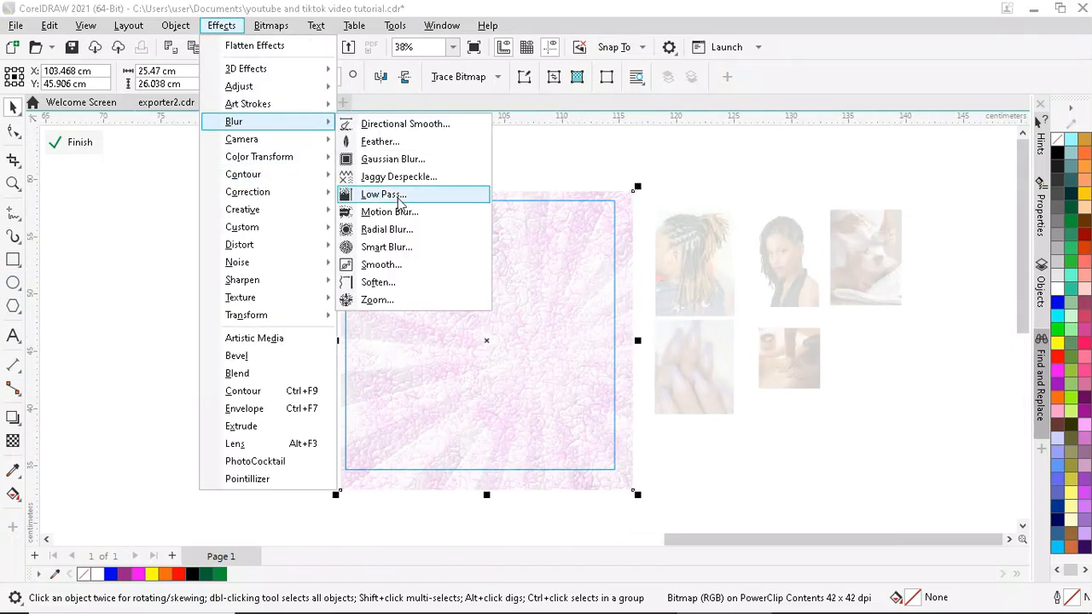
pyautogui.click(400, 159)
pyautogui.moveTo(517, 248); pyautogui.dragTo(677, 342)
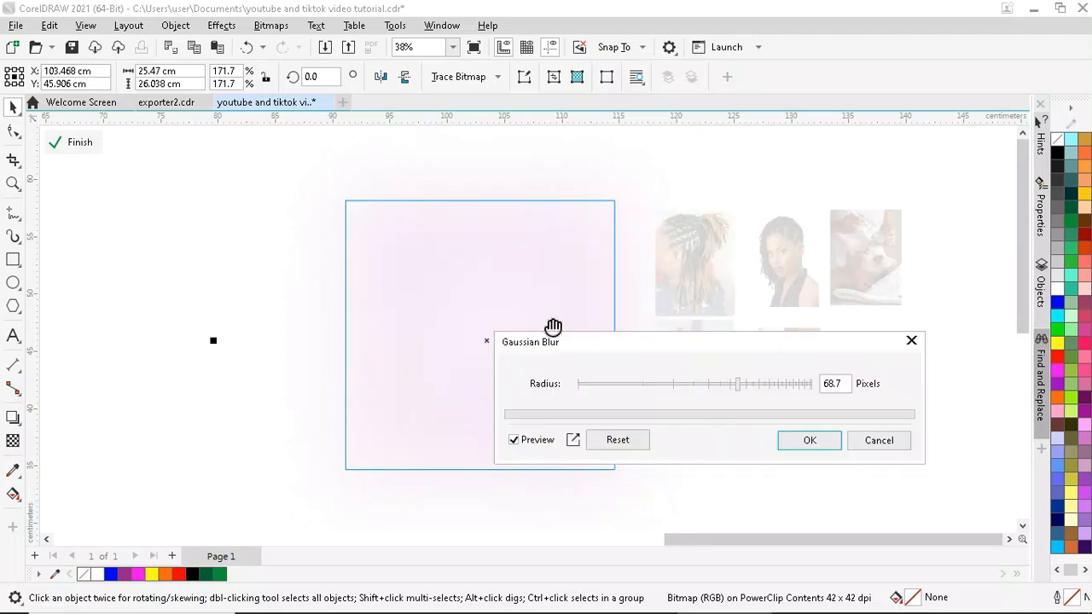
pyautogui.click(594, 385)
pyautogui.moveTo(591, 384); pyautogui.dragTo(583, 386)
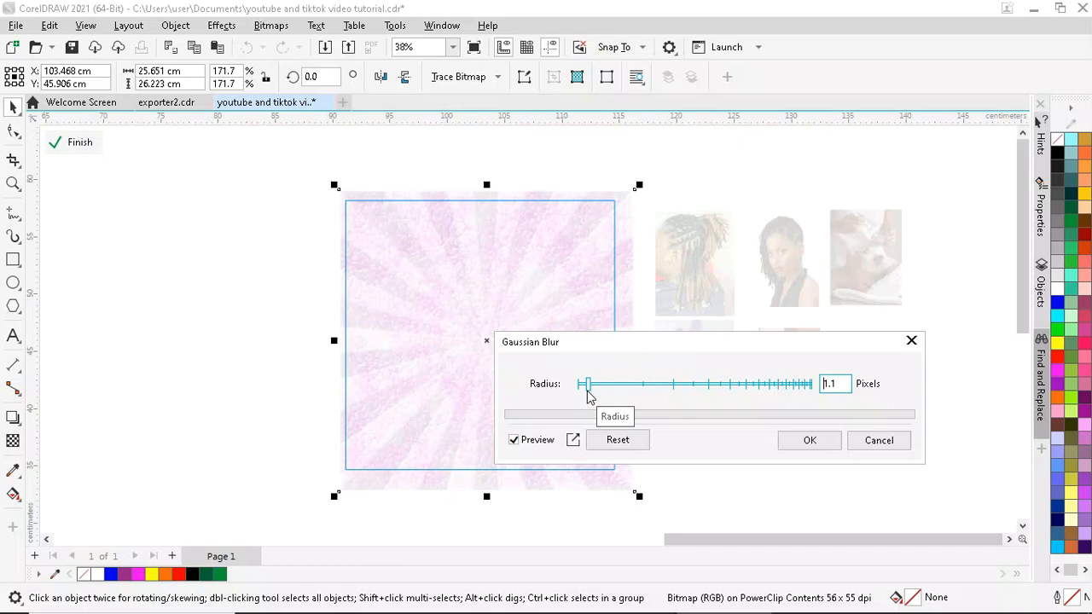
pyautogui.click(811, 441)
pyautogui.click(695, 182)
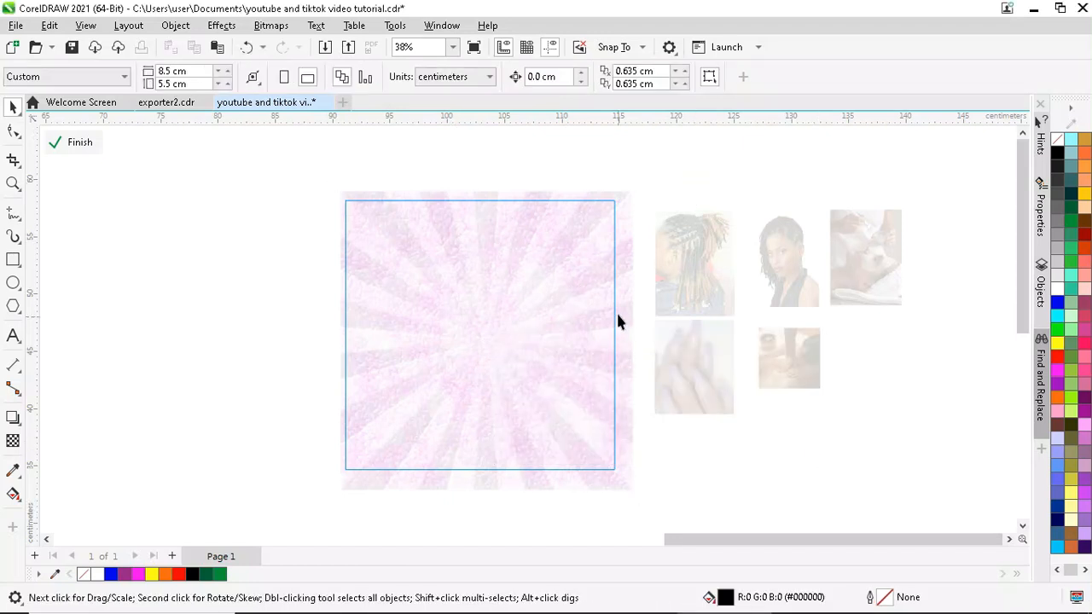
pyautogui.scroll(1, 614, 290)
pyautogui.scroll(-1, 478, 282)
pyautogui.click(464, 281)
pyautogui.scroll(-2, 421, 236)
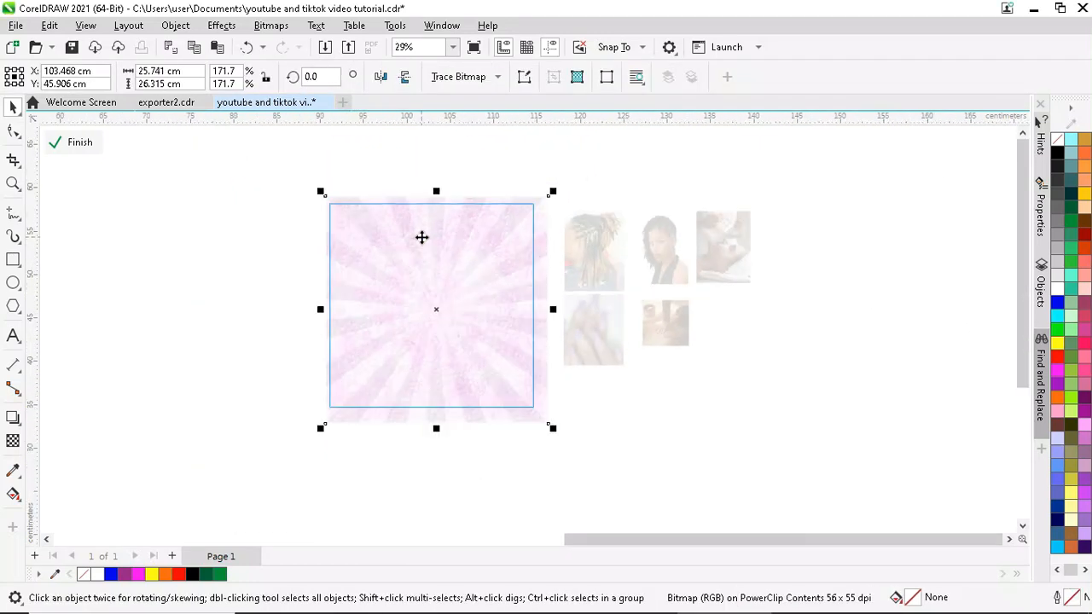
pyautogui.scroll(3, 514, 346)
pyautogui.scroll(-2, 459, 271)
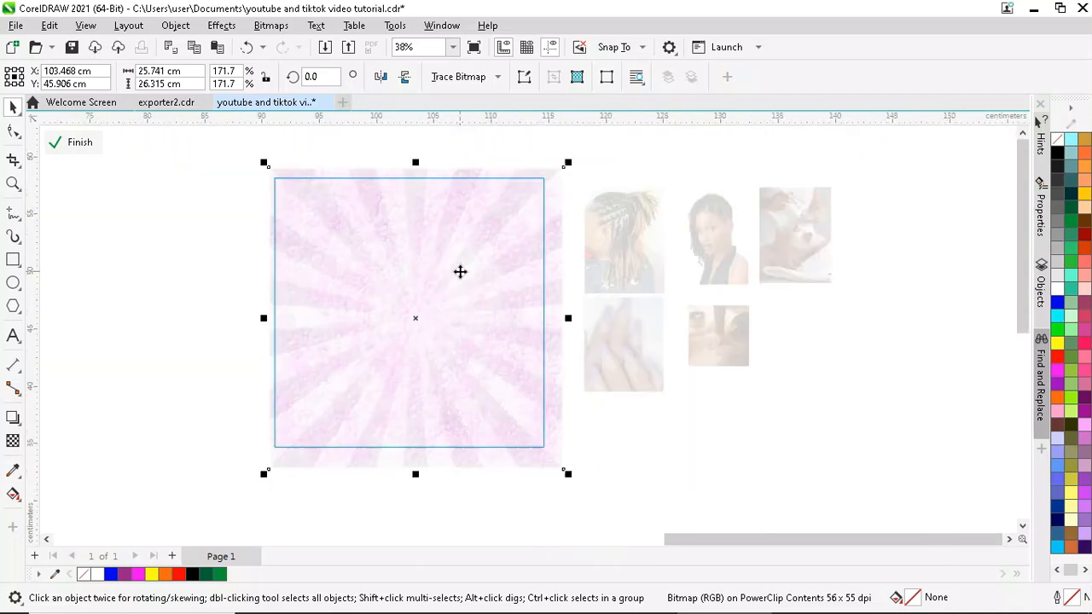
pyautogui.moveTo(573, 467); pyautogui.dragTo(659, 570)
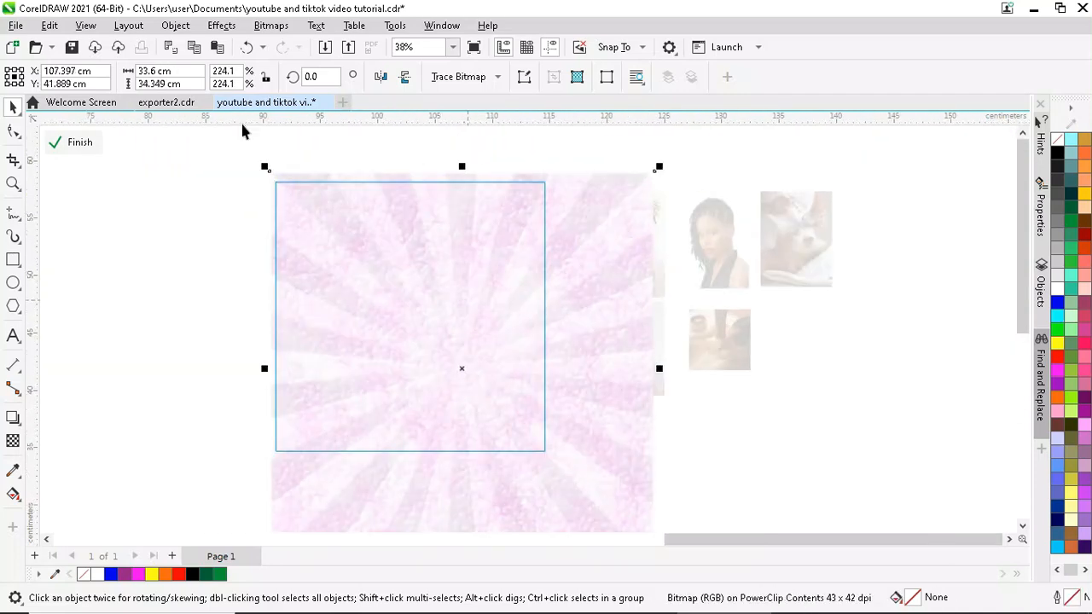
pyautogui.click(245, 47)
pyautogui.click(246, 47)
pyautogui.click(378, 151)
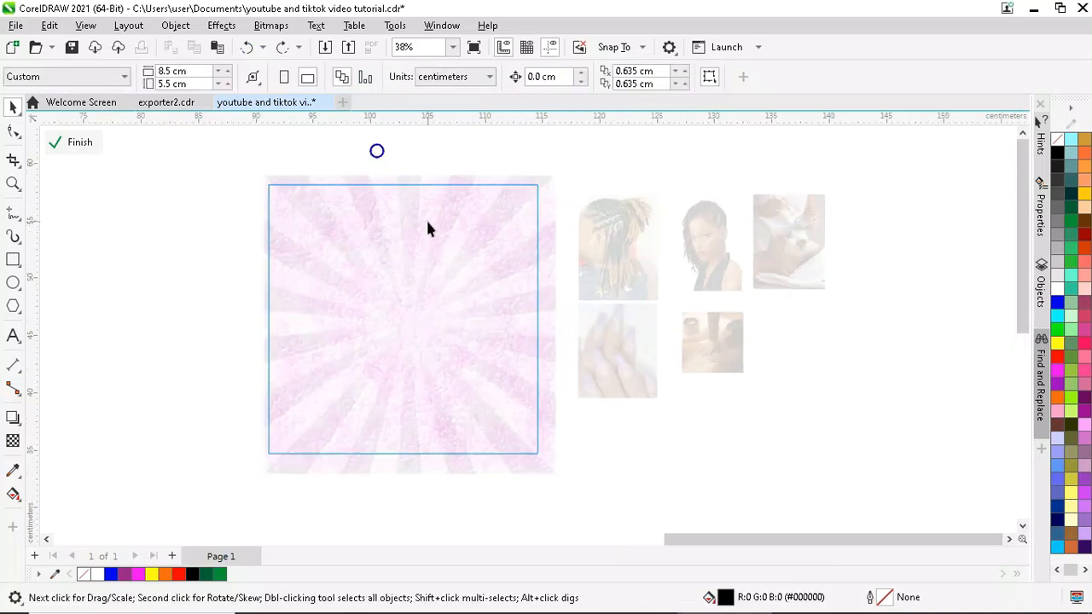
# - Draw a rectangle over the sunburst background and fill it magenta
pyautogui.scroll(1, 426, 217)
pyautogui.click(13, 260)
pyautogui.moveTo(232, 161); pyautogui.dragTo(572, 506)
pyautogui.click(137, 573)
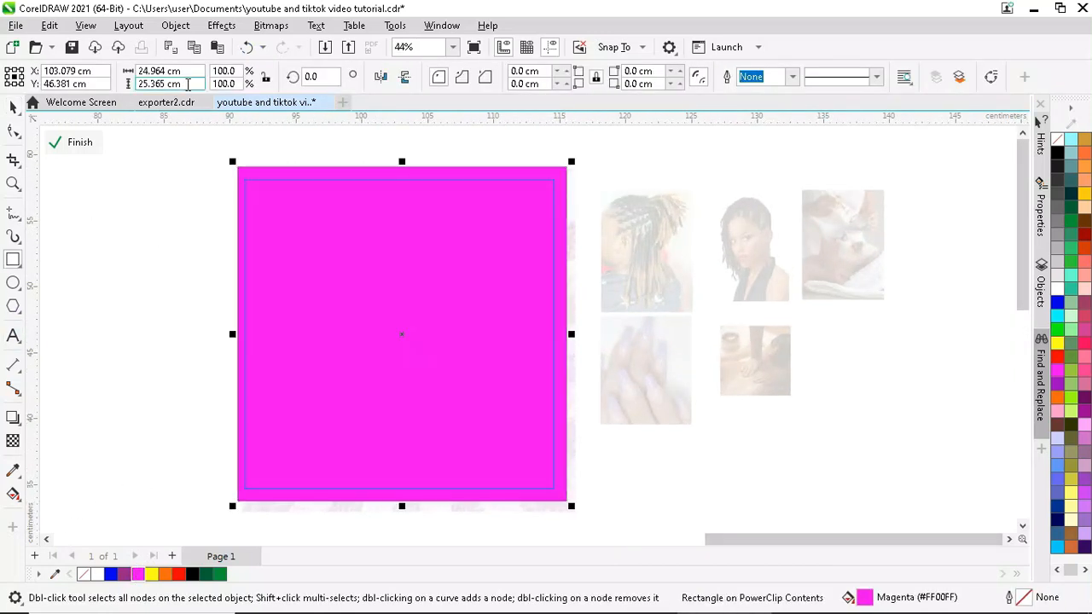
# - Blend the magenta rectangle with Soft Light and make it partly transparent
pyautogui.click(14, 441)
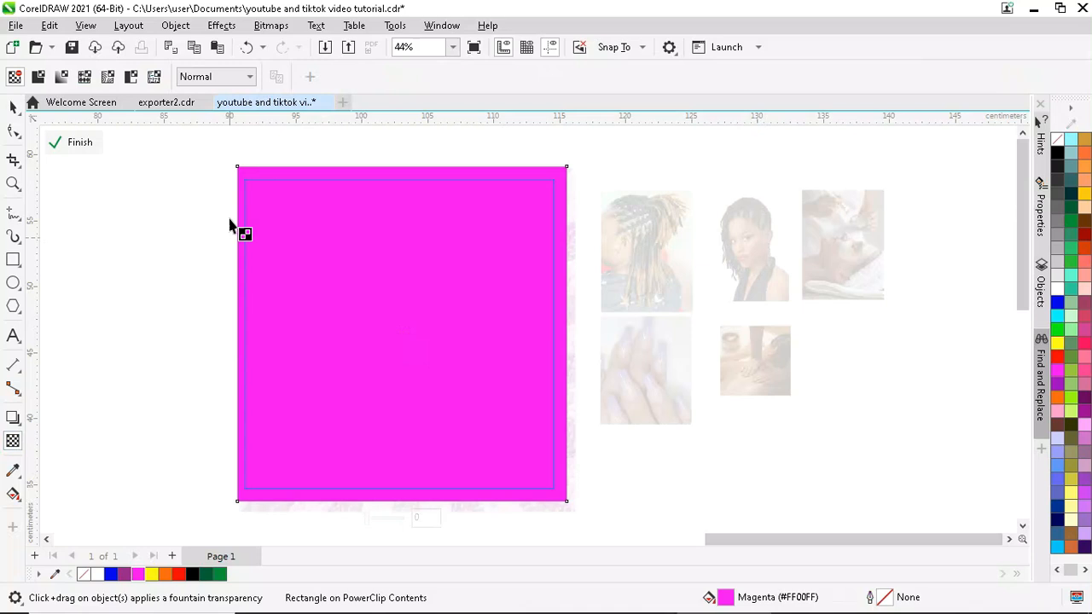
pyautogui.click(247, 79)
pyautogui.click(202, 418)
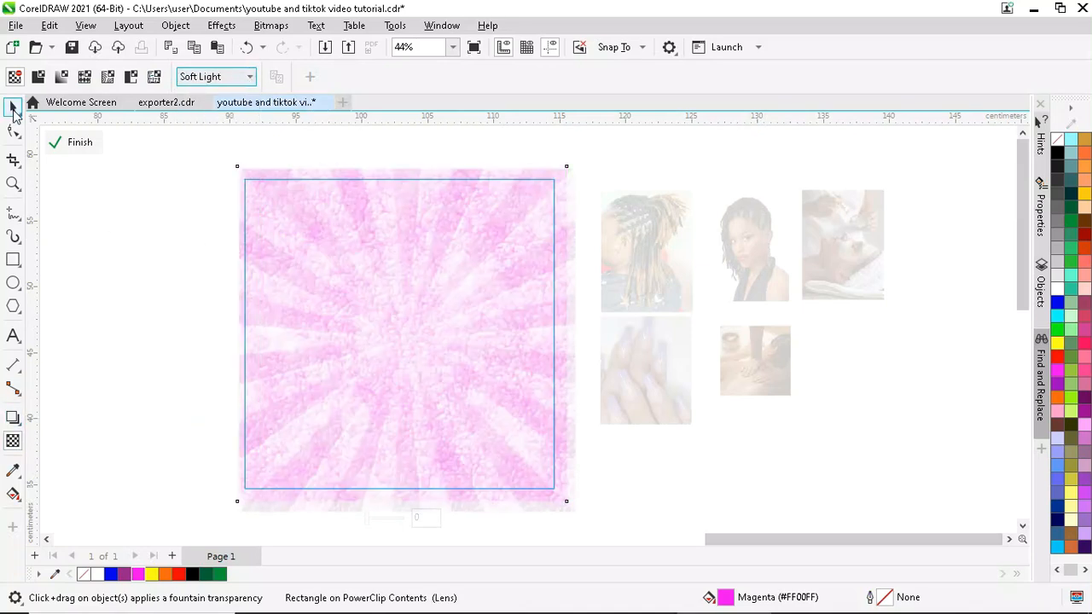
pyautogui.click(13, 106)
pyautogui.press('space')
pyautogui.moveTo(369, 518); pyautogui.dragTo(389, 519)
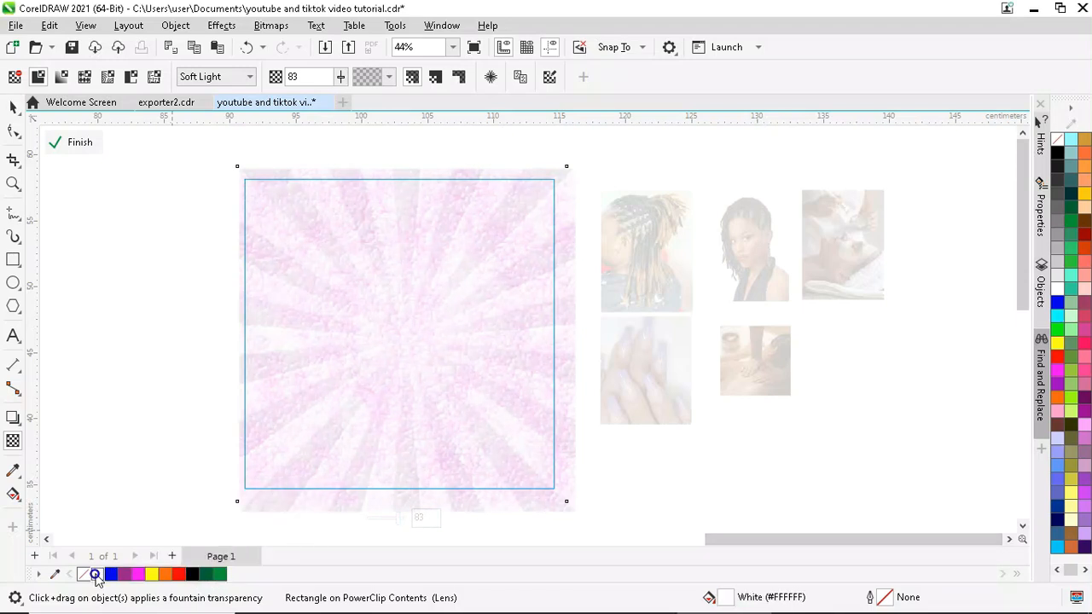
# - Switch the rectangle's blend mode back to Normal and set its transparency to 100
pyautogui.click(216, 77)
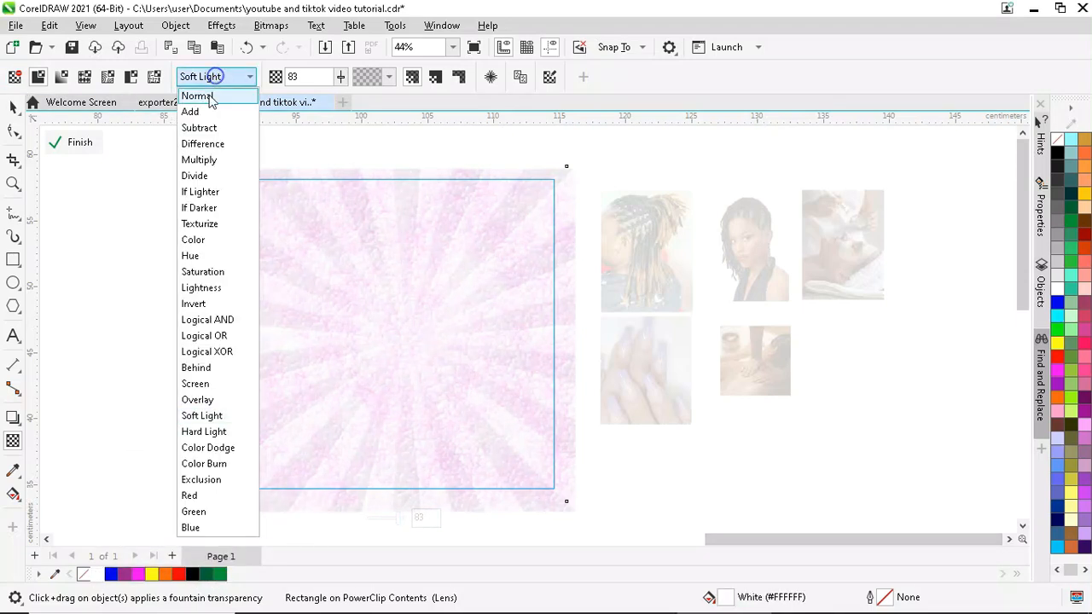
pyautogui.click(205, 97)
pyautogui.click(13, 107)
pyautogui.click(12, 441)
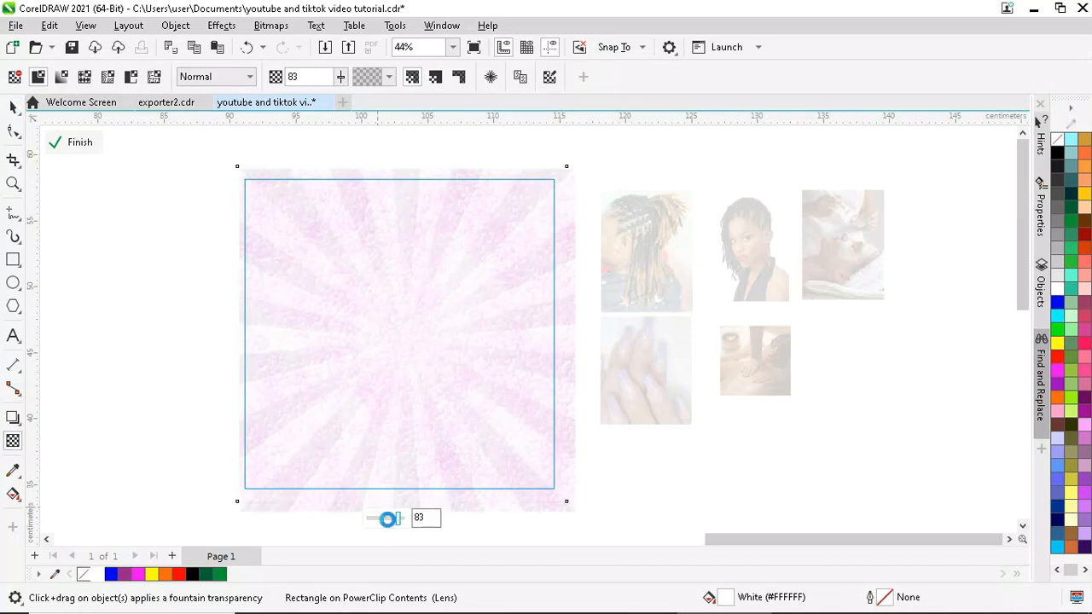
pyautogui.moveTo(390, 517); pyautogui.dragTo(406, 536)
pyautogui.click(139, 576)
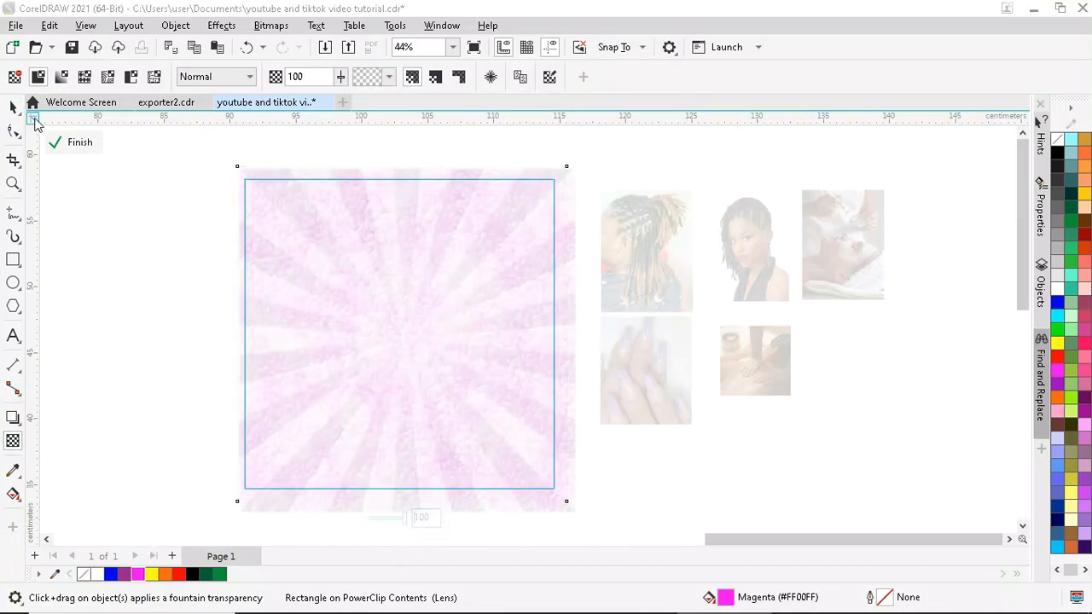
pyautogui.click(13, 107)
pyautogui.press('Escape')
# - Draw a circle over the sunburst's centre and shift it slightly left
pyautogui.click(355, 280)
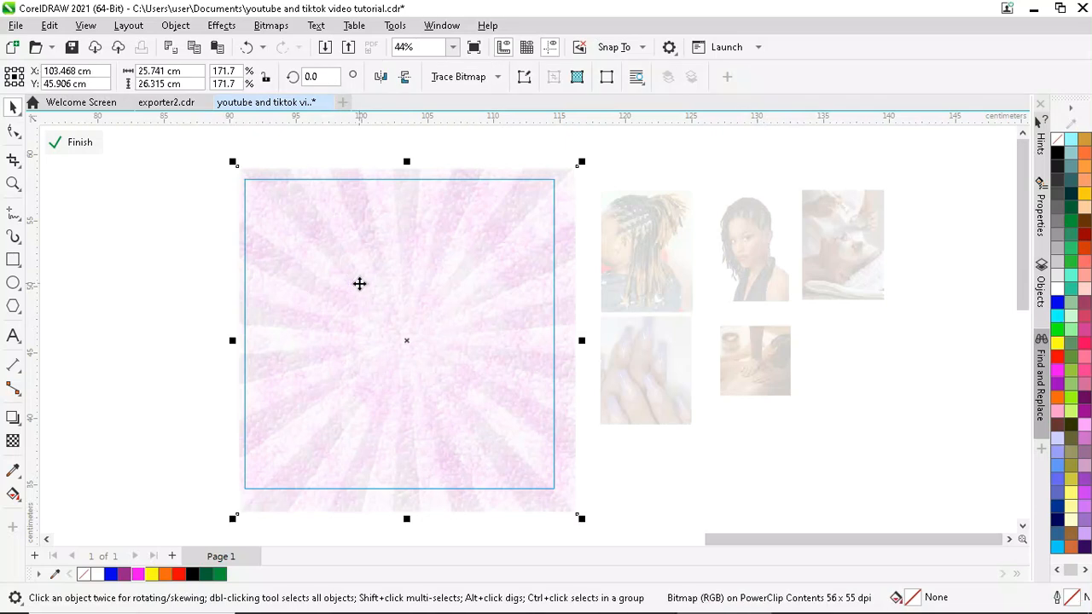
pyautogui.scroll(-1, 358, 283)
pyautogui.moveTo(390, 266)
pyautogui.mouseDown()
pyautogui.moveTo(492, 366)
pyautogui.moveTo(504, 398)
pyautogui.moveTo(523, 400)
pyautogui.mouseUp()
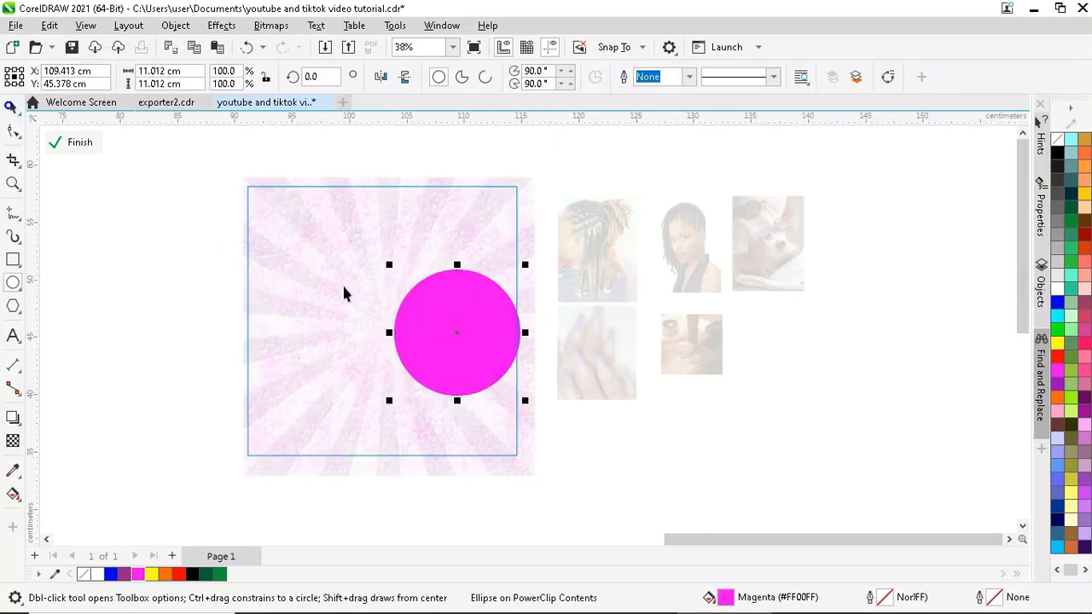
pyautogui.press('space')
pyautogui.moveTo(458, 323); pyautogui.dragTo(441, 322)
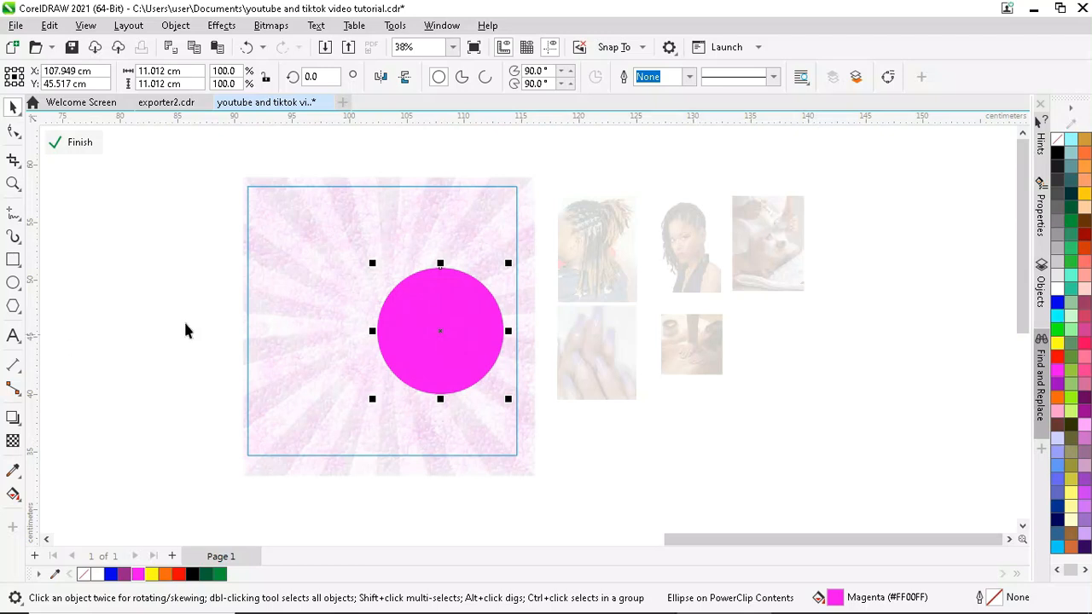
# - Stretch the sunburst background wider to the right and reshape the frame's right edge
pyautogui.click(522, 330)
pyautogui.moveTo(536, 326); pyautogui.dragTo(601, 327)
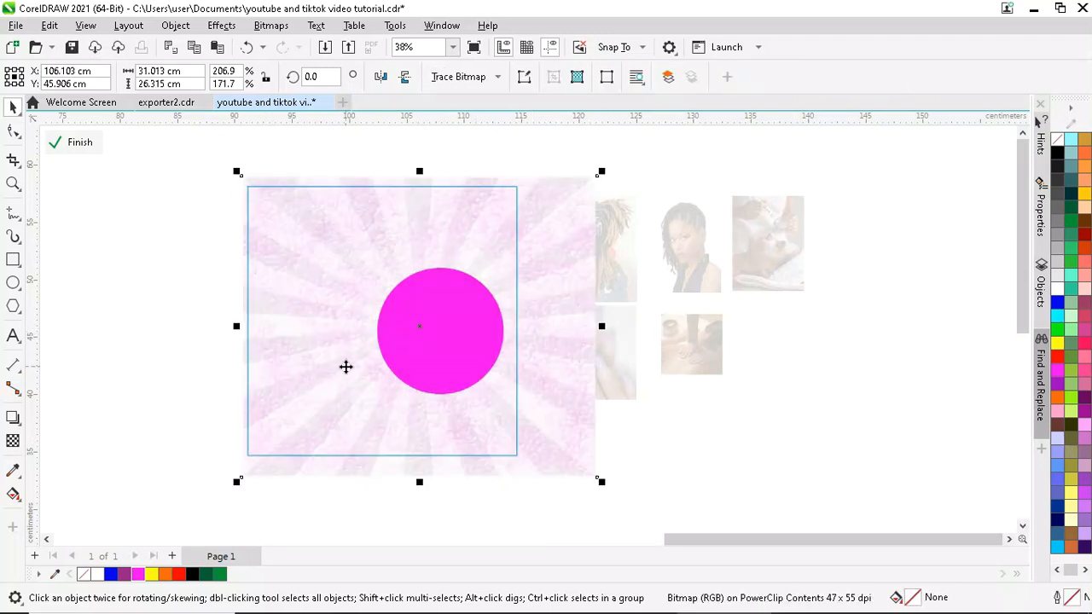
pyautogui.scroll(1, 415, 294)
pyautogui.press('F10')
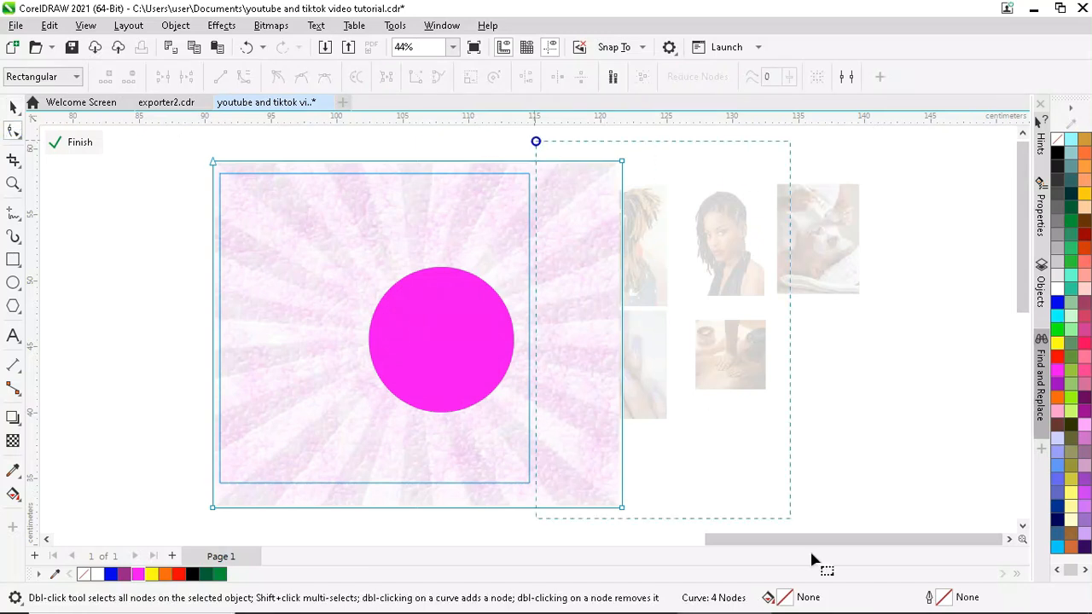
pyautogui.scroll(-1, 665, 488)
pyautogui.moveTo(623, 454); pyautogui.dragTo(544, 456)
pyautogui.scroll(-1, 540, 468)
pyautogui.scroll(2, 536, 190)
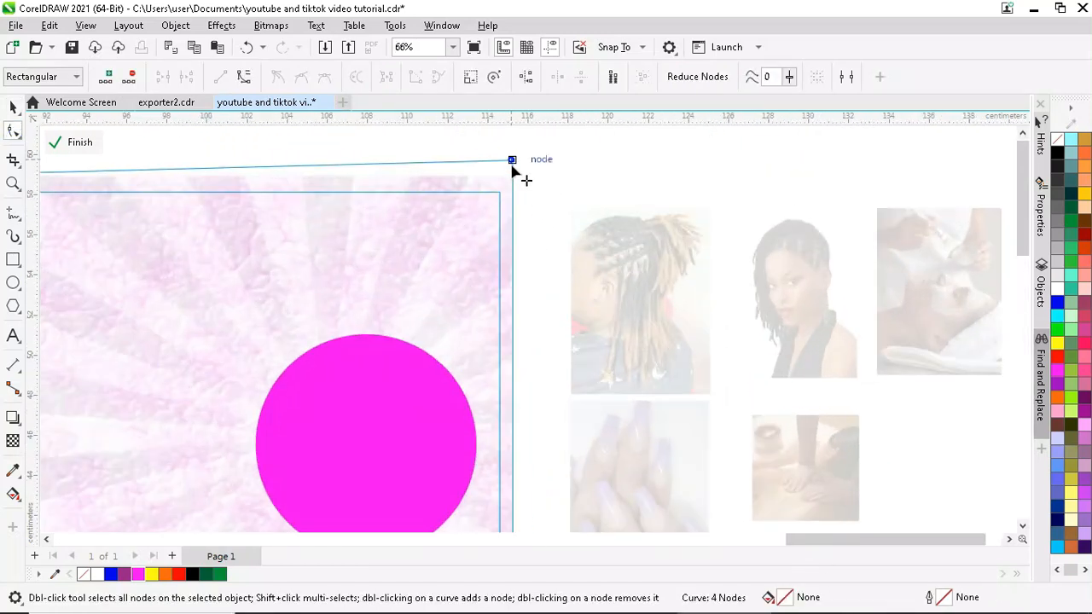
pyautogui.moveTo(517, 166); pyautogui.dragTo(521, 171)
pyautogui.scroll(-1, 521, 170)
# - Fill the circle with white
pyautogui.press('space')
pyautogui.keyDown('ctrl'); pyautogui.click(414, 367); pyautogui.keyUp('ctrl')
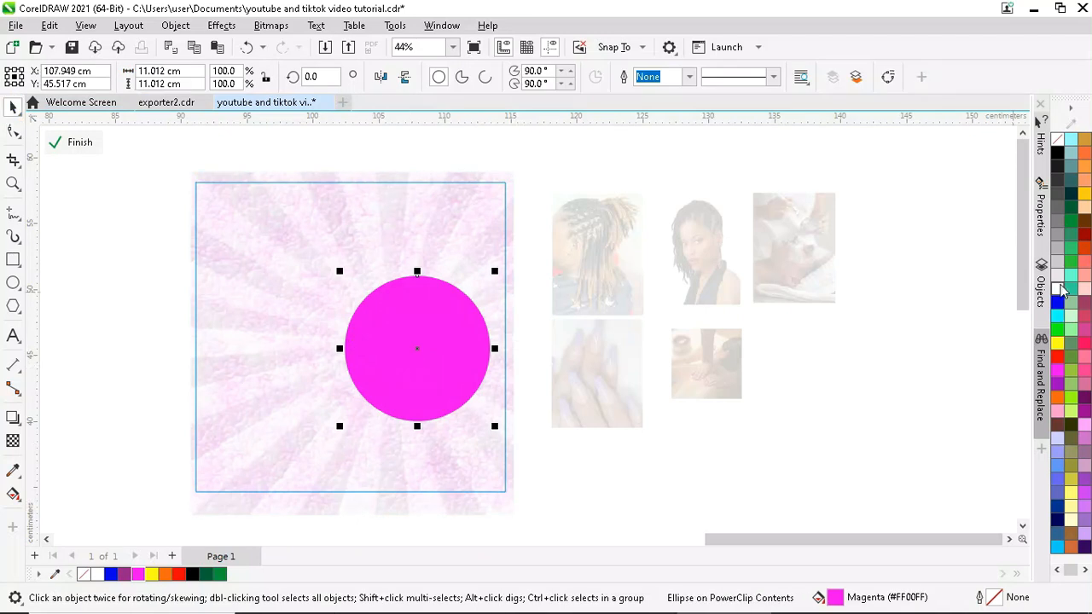
pyautogui.click(1061, 290)
# - Apply a Gaussian Blur with radius 159.1 to the white circle
pyautogui.click(221, 25)
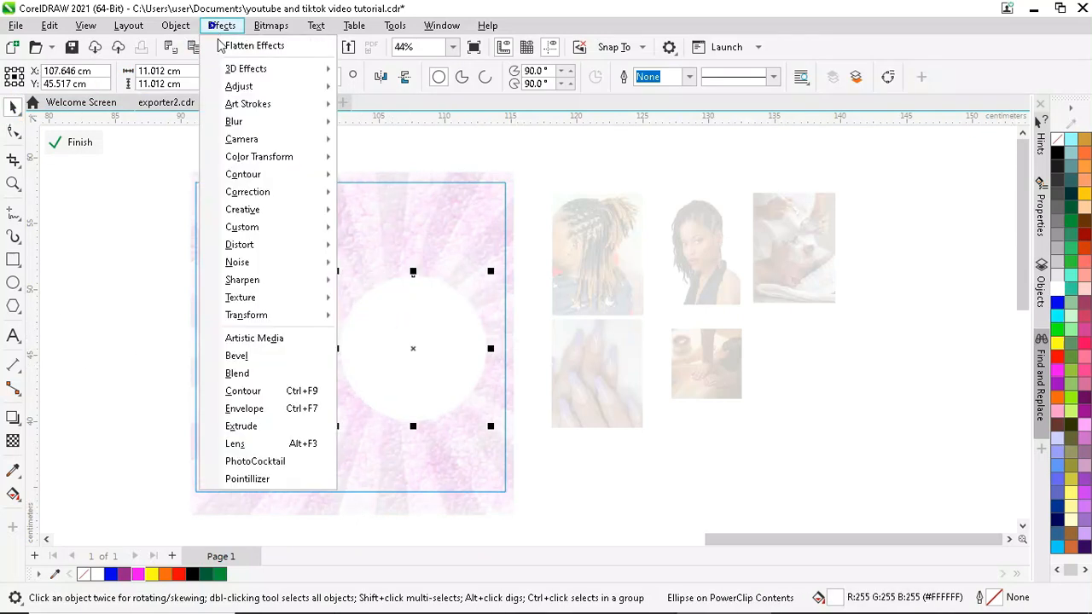
pyautogui.click(396, 168)
pyautogui.click(585, 293)
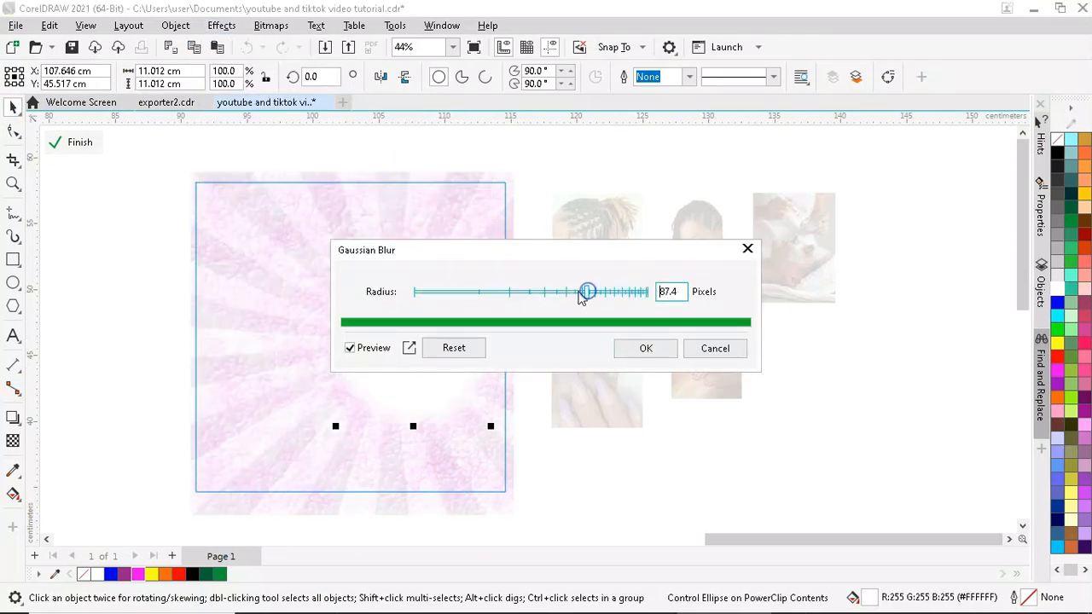
pyautogui.moveTo(446, 251); pyautogui.dragTo(607, 251)
pyautogui.moveTo(765, 295); pyautogui.dragTo(777, 294)
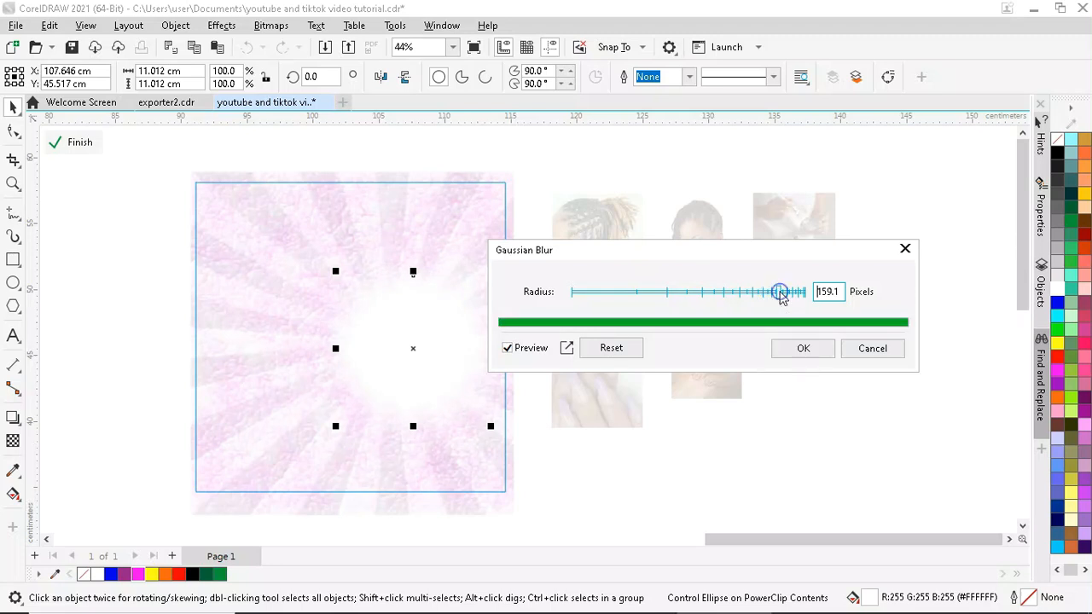
pyautogui.click(792, 352)
# - Move the white glow up and left, then finish editing the PowerClip
pyautogui.click(512, 343)
pyautogui.moveTo(418, 359)
pyautogui.mouseDown()
pyautogui.moveTo(401, 319)
pyautogui.moveTo(368, 336)
pyautogui.moveTo(410, 378)
pyautogui.mouseUp()
pyautogui.click(79, 141)
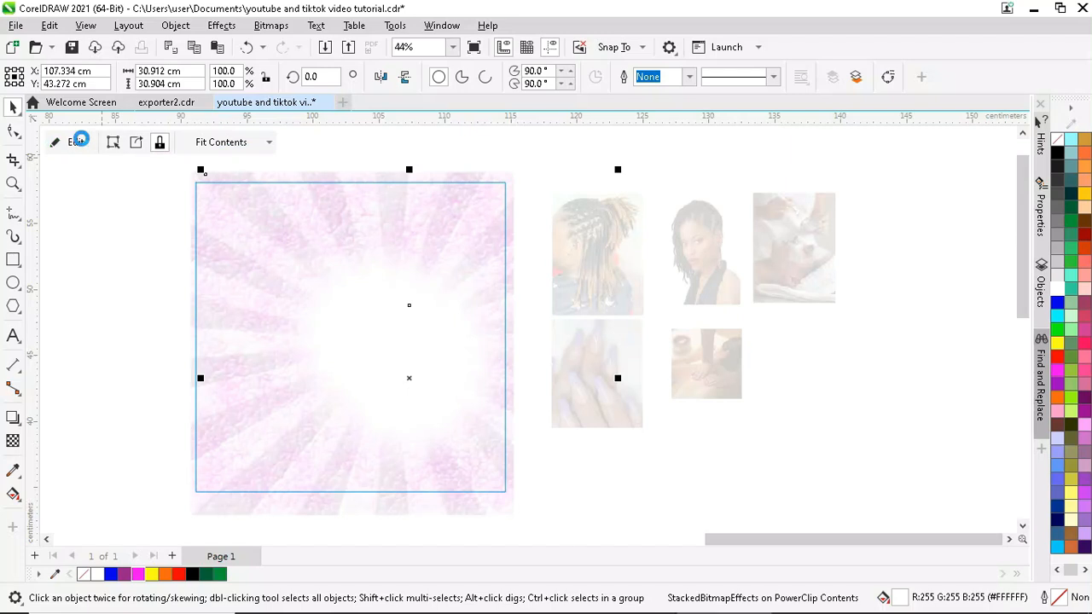
# - Bring the woman's portrait onto the frame, enlarge it, and crop its top and left edges
pyautogui.click(191, 248)
pyautogui.moveTo(711, 254); pyautogui.dragTo(272, 274)
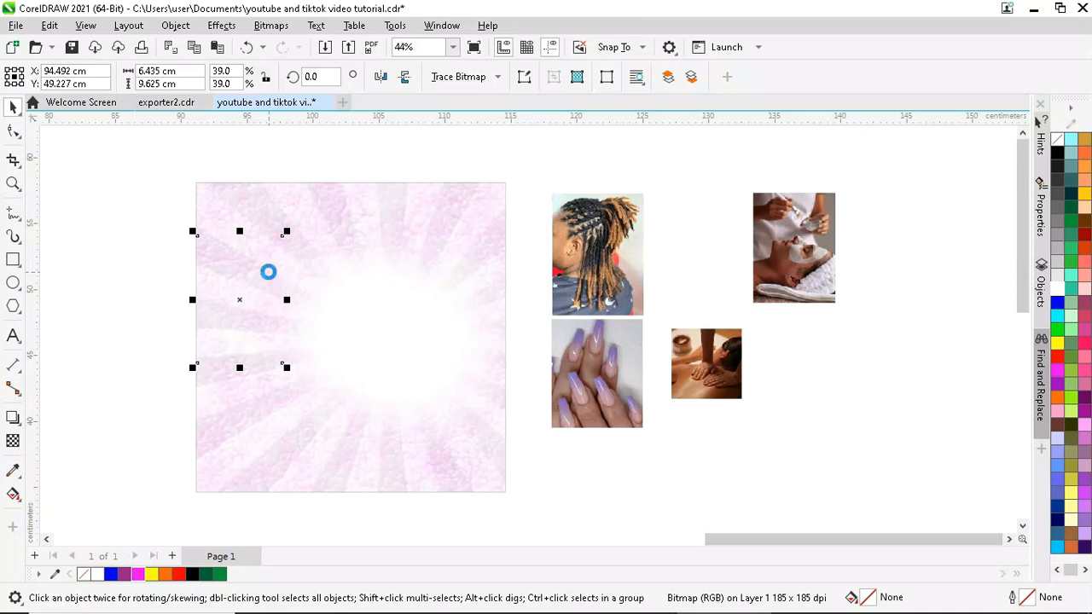
pyautogui.moveTo(287, 367); pyautogui.dragTo(373, 495)
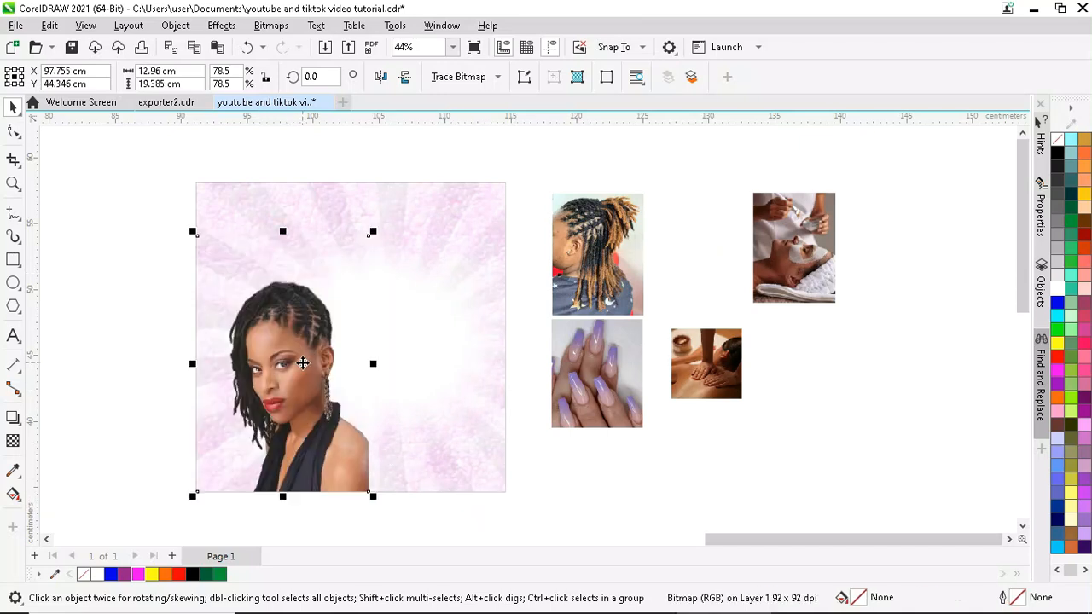
pyautogui.click(13, 132)
pyautogui.moveTo(376, 242); pyautogui.dragTo(372, 278)
pyautogui.moveTo(166, 259); pyautogui.dragTo(243, 399)
pyautogui.moveTo(195, 493); pyautogui.dragTo(217, 488)
# - Mirror the portrait horizontally, scale it to 108.3% and position it over the frame
pyautogui.click(13, 106)
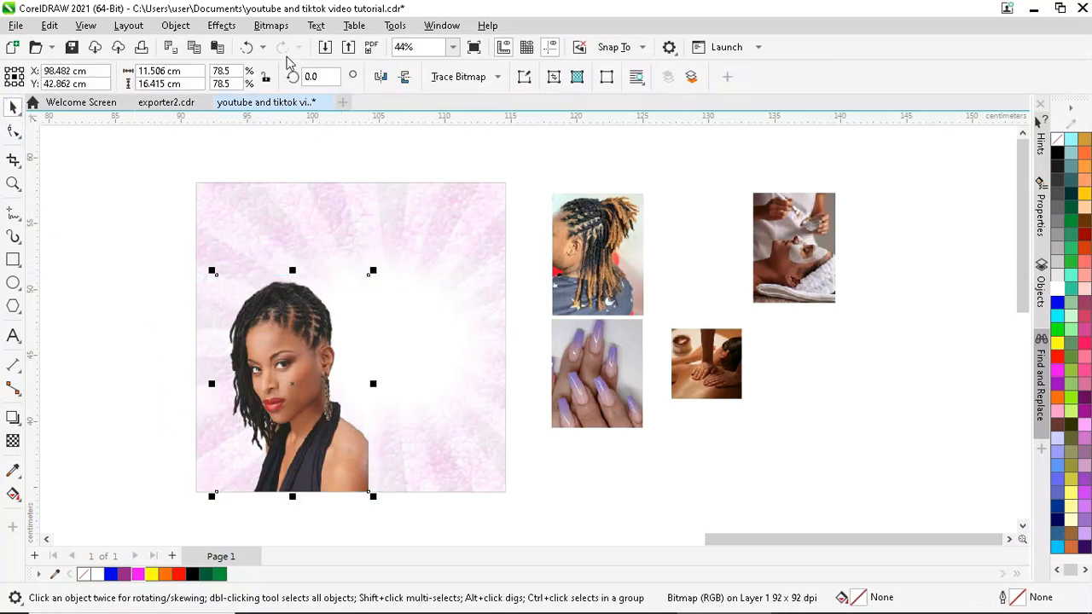
pyautogui.click(376, 76)
pyautogui.moveTo(374, 270); pyautogui.dragTo(546, 173)
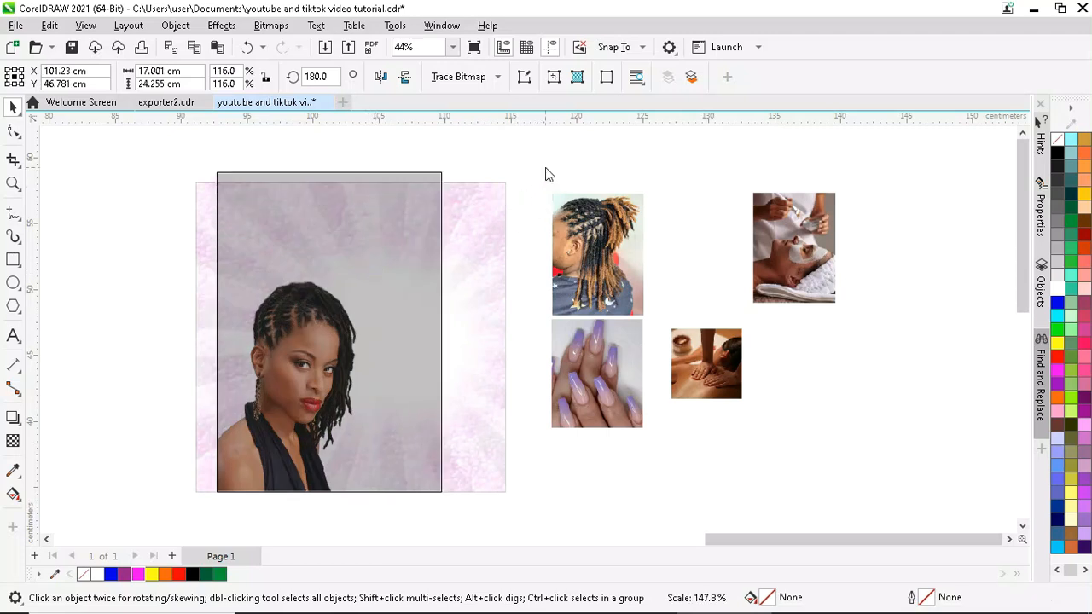
pyautogui.moveTo(350, 231); pyautogui.dragTo(300, 237)
pyautogui.moveTo(394, 173); pyautogui.dragTo(455, 130)
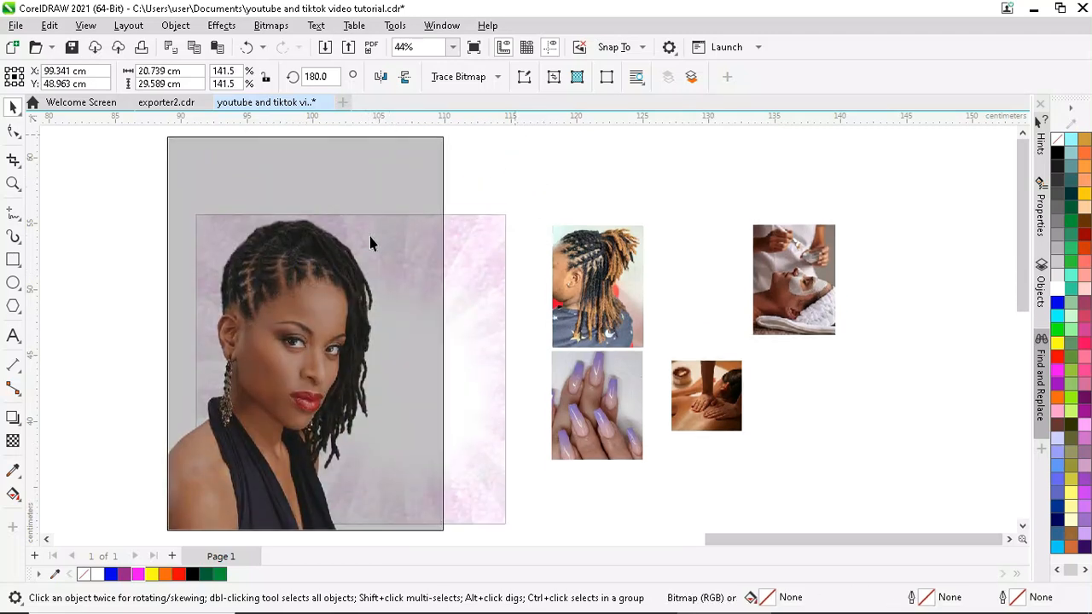
pyautogui.scroll(-2, 369, 237)
pyautogui.scroll(1, 333, 230)
pyautogui.moveTo(333, 231); pyautogui.dragTo(306, 273)
pyautogui.moveTo(420, 194); pyautogui.dragTo(363, 276)
pyautogui.scroll(1, 235, 491)
pyautogui.moveTo(296, 316); pyautogui.dragTo(302, 285)
pyautogui.scroll(-2, 256, 279)
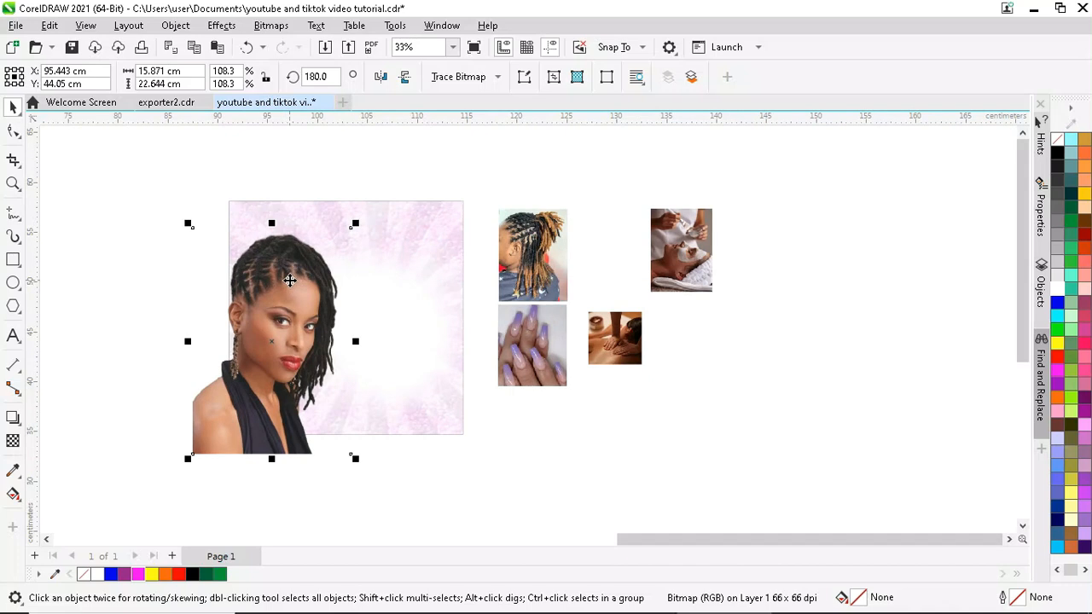
pyautogui.press('Delete')
# - Place the portrait inside the pink square frame with PowerClip Inside
pyautogui.click(244, 246)
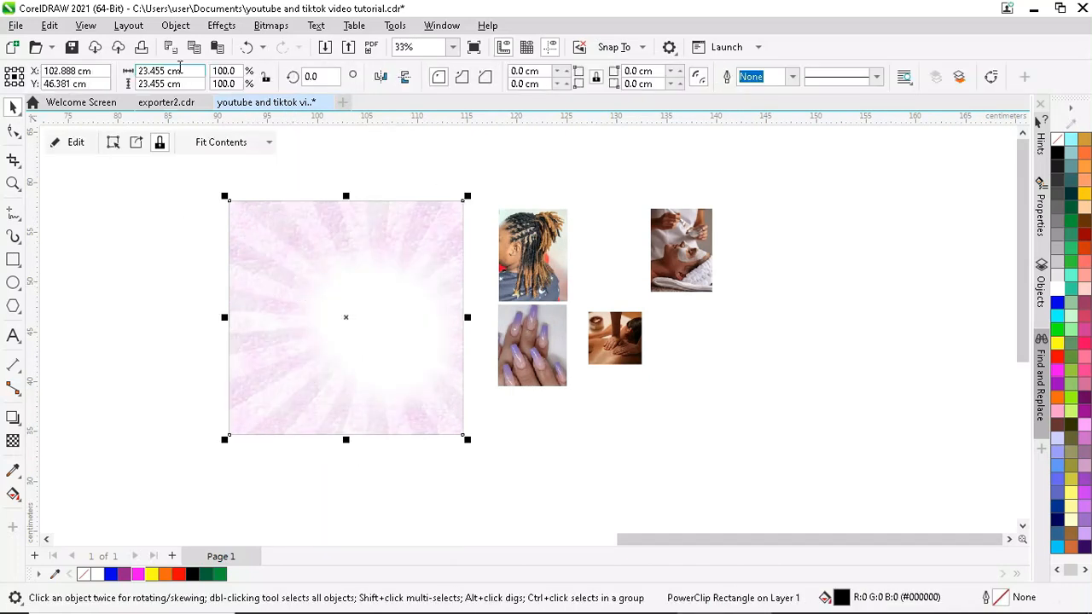
pyautogui.click(246, 47)
pyautogui.moveTo(282, 289); pyautogui.dragTo(286, 288)
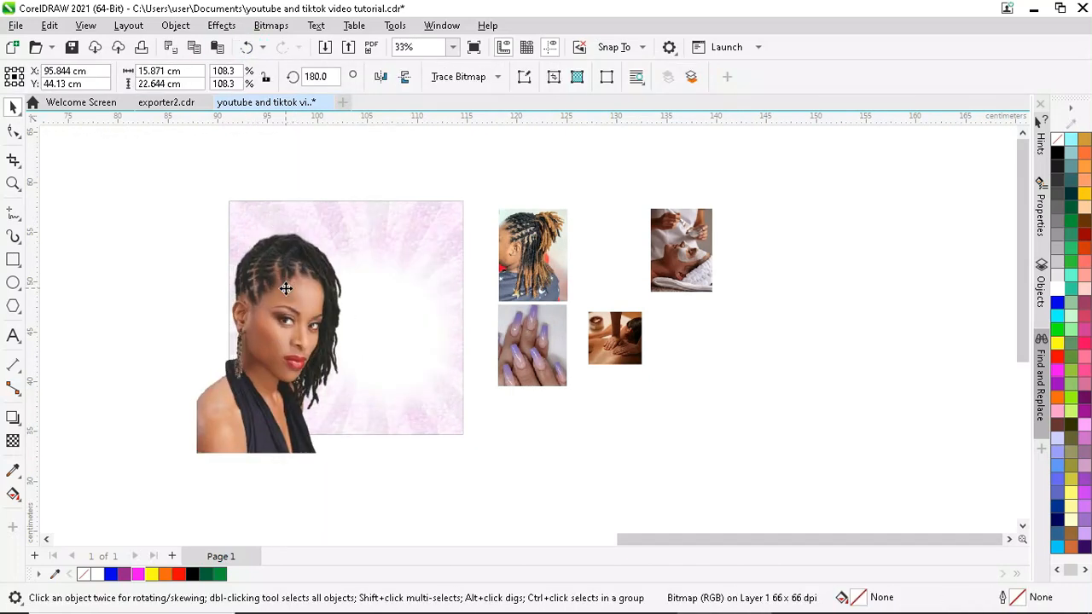
pyautogui.click(286, 289)
pyautogui.rightClick(285, 288)
pyautogui.click(380, 367)
pyautogui.click(380, 361)
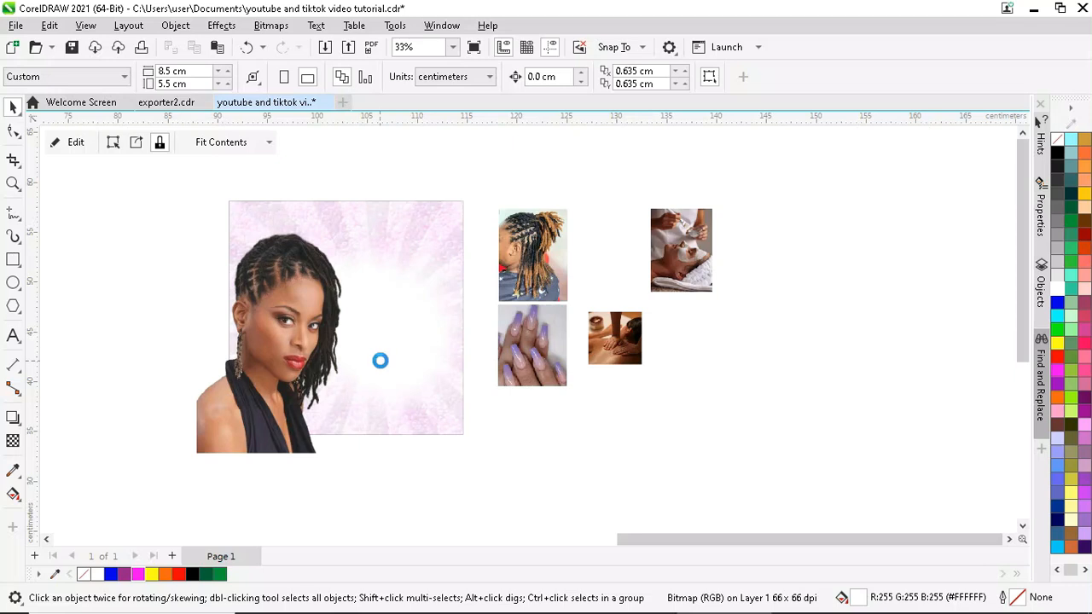
# - Select the pink frame and start editing its PowerClip contents
pyautogui.click(182, 247)
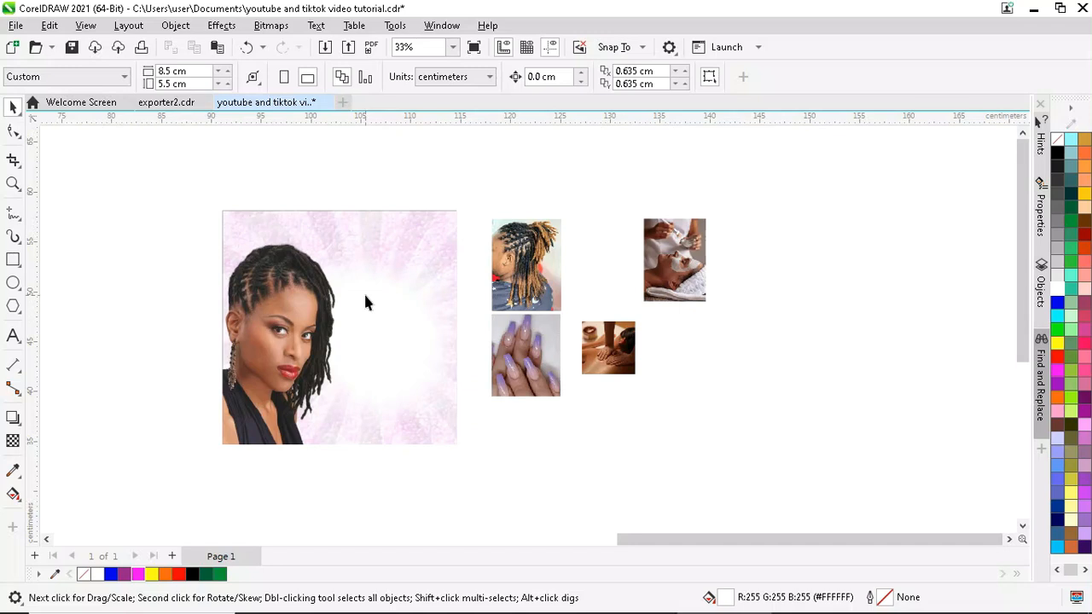
pyautogui.click(291, 332)
pyautogui.click(75, 144)
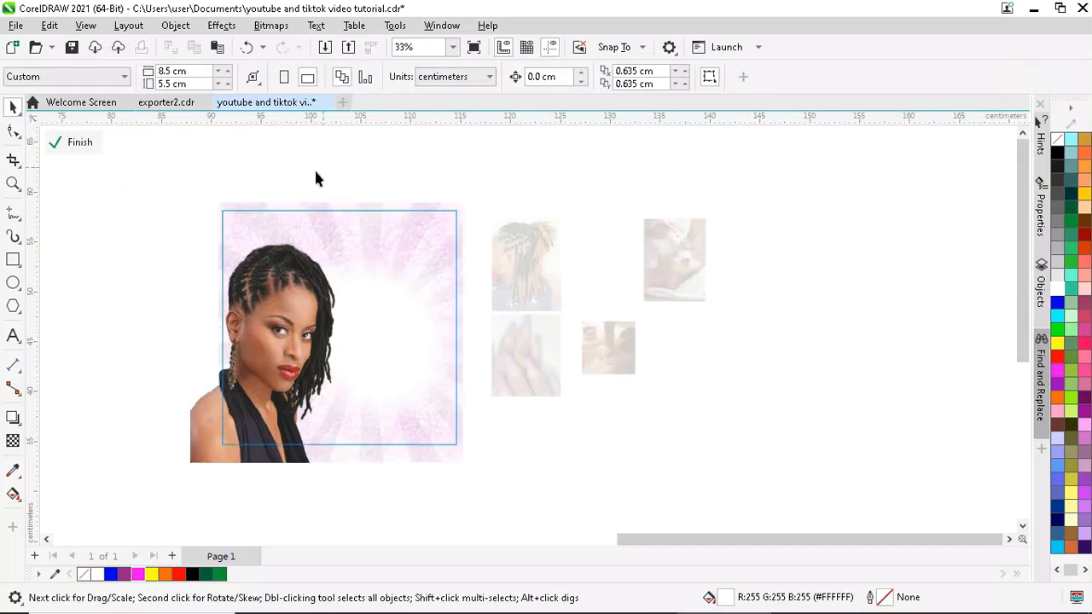
# - Give the portrait a fountain transparency fading out toward its bottom
pyautogui.click(13, 440)
pyautogui.scroll(2, 286, 375)
pyautogui.moveTo(255, 332); pyautogui.dragTo(256, 439)
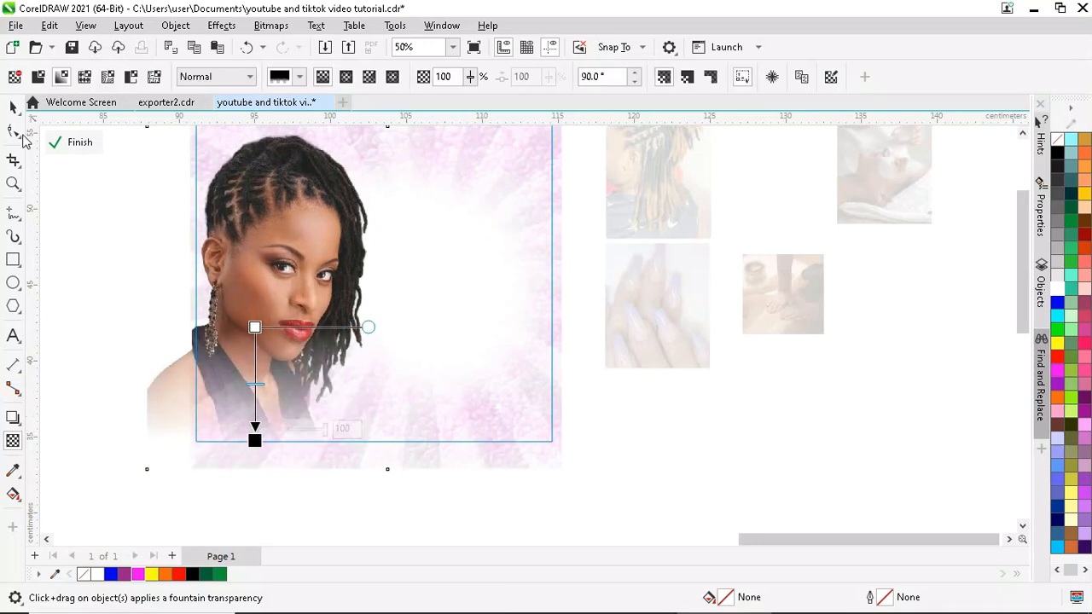
pyautogui.click(12, 106)
pyautogui.click(76, 237)
pyautogui.scroll(1, 76, 236)
# - Draw a small orange circle over the woman's neck and choose Gaussian Blur for it
pyautogui.click(13, 282)
pyautogui.moveTo(235, 357)
pyautogui.mouseDown()
pyautogui.moveTo(316, 443)
pyautogui.moveTo(303, 426)
pyautogui.mouseUp()
pyautogui.click(13, 106)
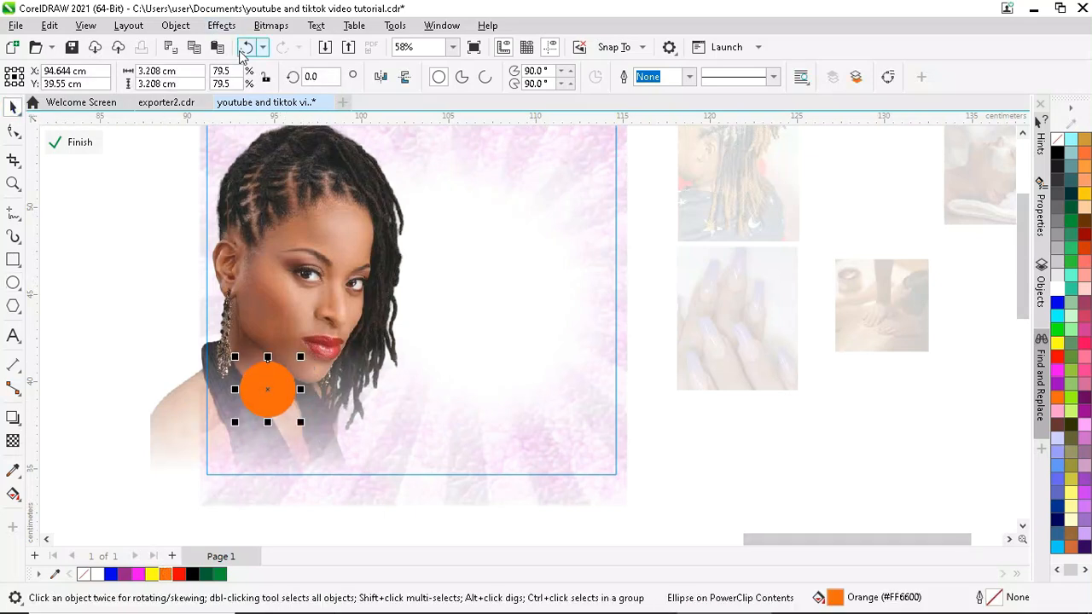
pyautogui.click(220, 24)
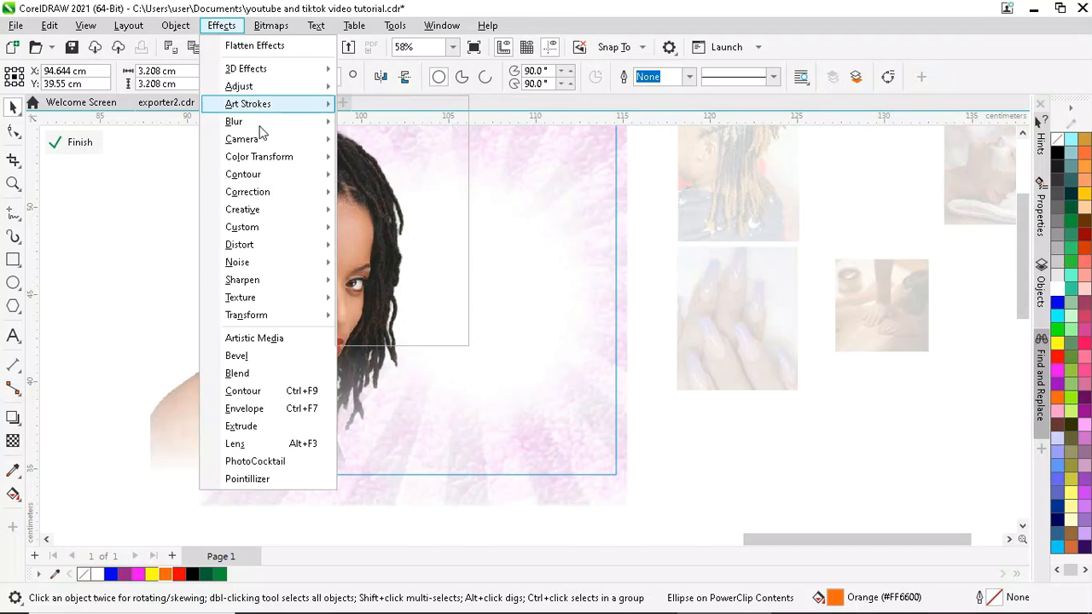
pyautogui.moveTo(256, 121)
pyautogui.click(384, 139)
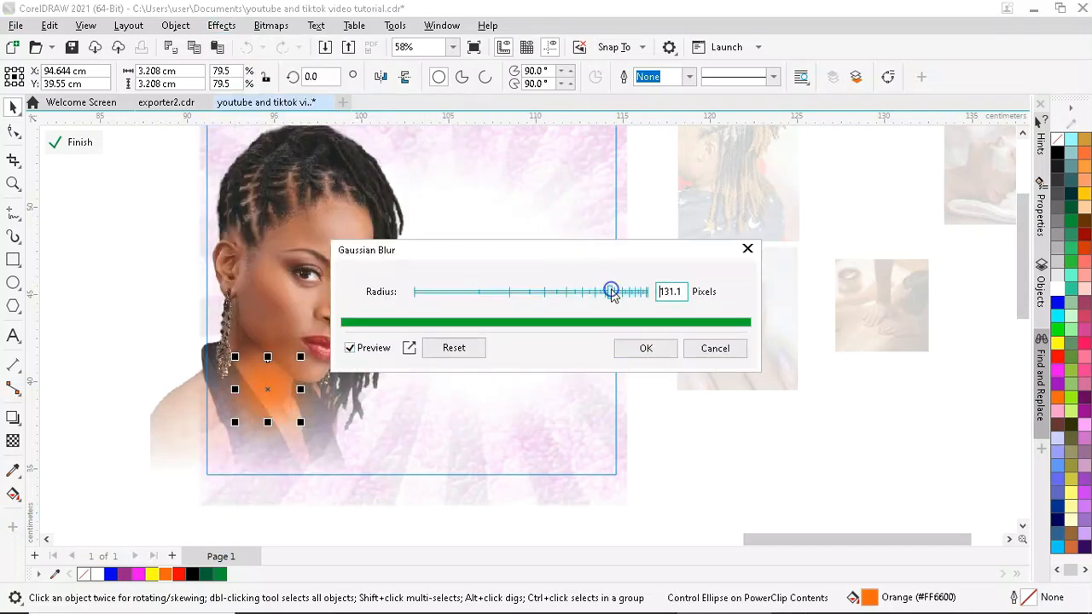
# - Confirm the blur on the orange circle and settle the glow over the neck
pyautogui.click(632, 345)
pyautogui.moveTo(300, 423)
pyautogui.mouseDown()
pyautogui.moveTo(329, 455)
pyautogui.moveTo(312, 435)
pyautogui.mouseUp()
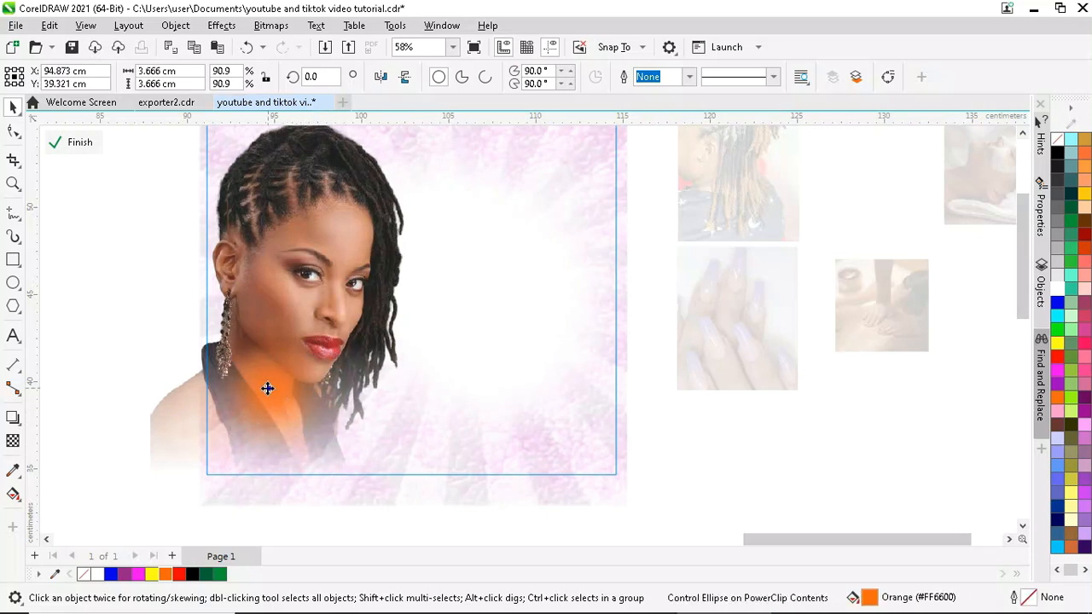
pyautogui.moveTo(254, 394); pyautogui.dragTo(260, 383)
pyautogui.scroll(-2, 284, 495)
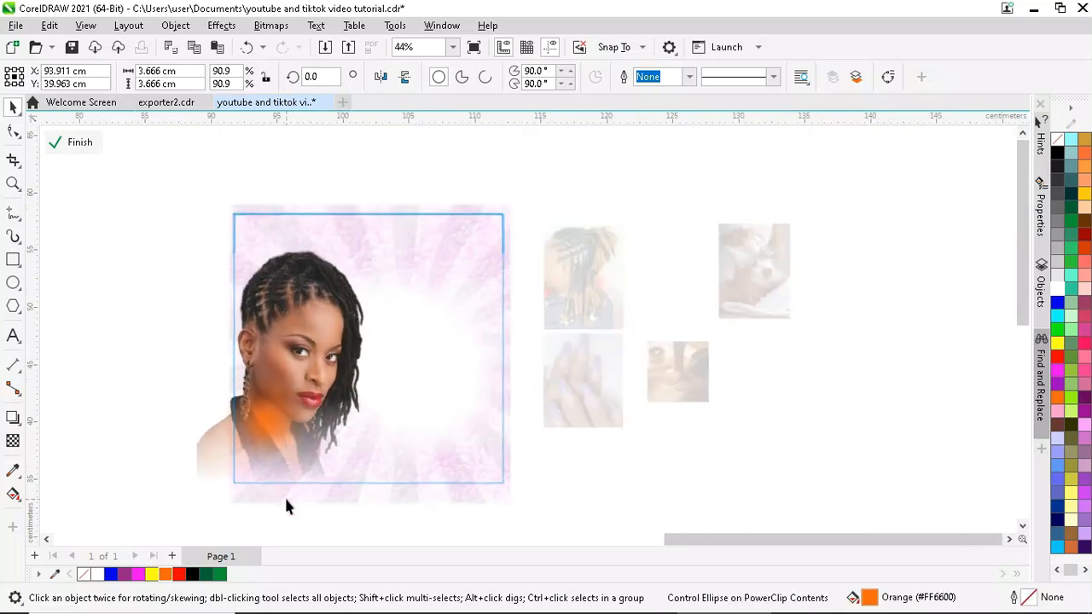
pyautogui.scroll(1, 163, 252)
# - Recolour the glow on the hair yellow, shrink it slightly and reposition it
pyautogui.click(350, 285)
pyautogui.moveTo(350, 286); pyautogui.dragTo(373, 273)
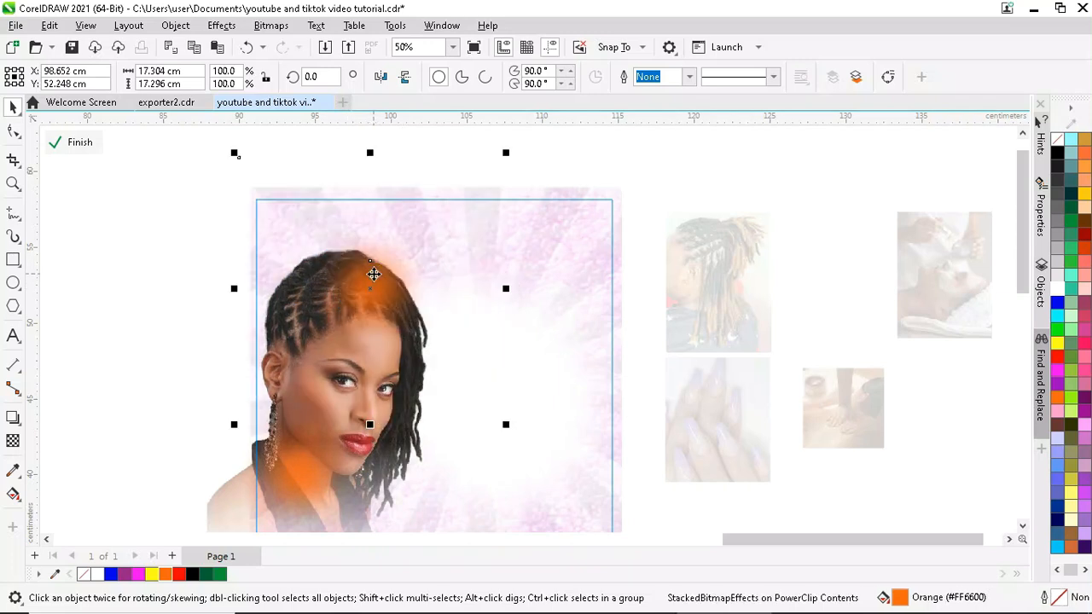
pyautogui.click(156, 573)
pyautogui.scroll(2, 336, 324)
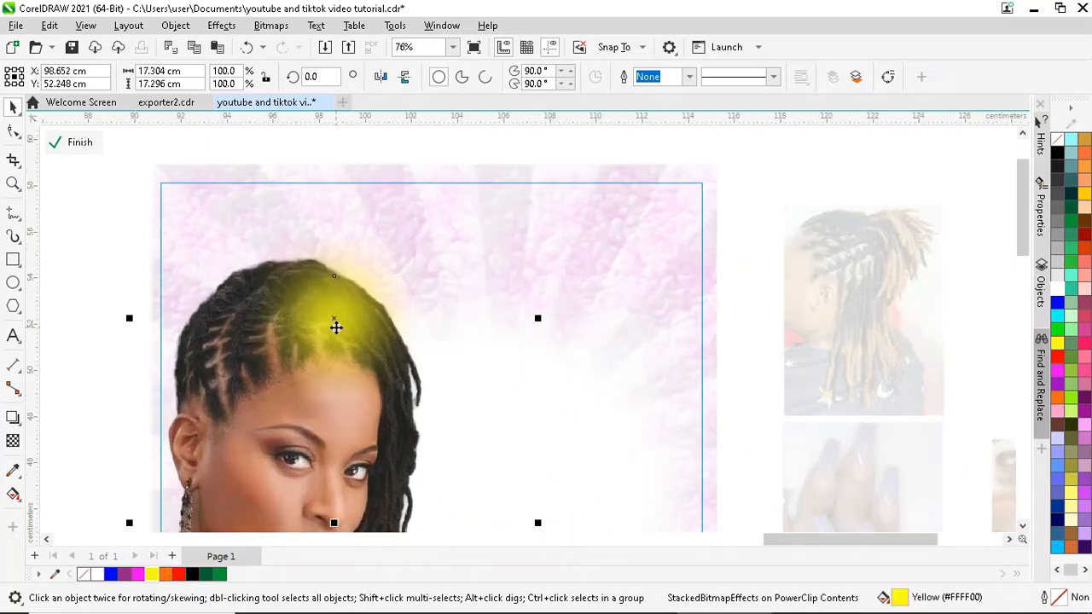
pyautogui.scroll(-1, 288, 365)
pyautogui.moveTo(479, 176)
pyautogui.mouseDown()
pyautogui.moveTo(477, 202)
pyautogui.moveTo(474, 180)
pyautogui.mouseUp()
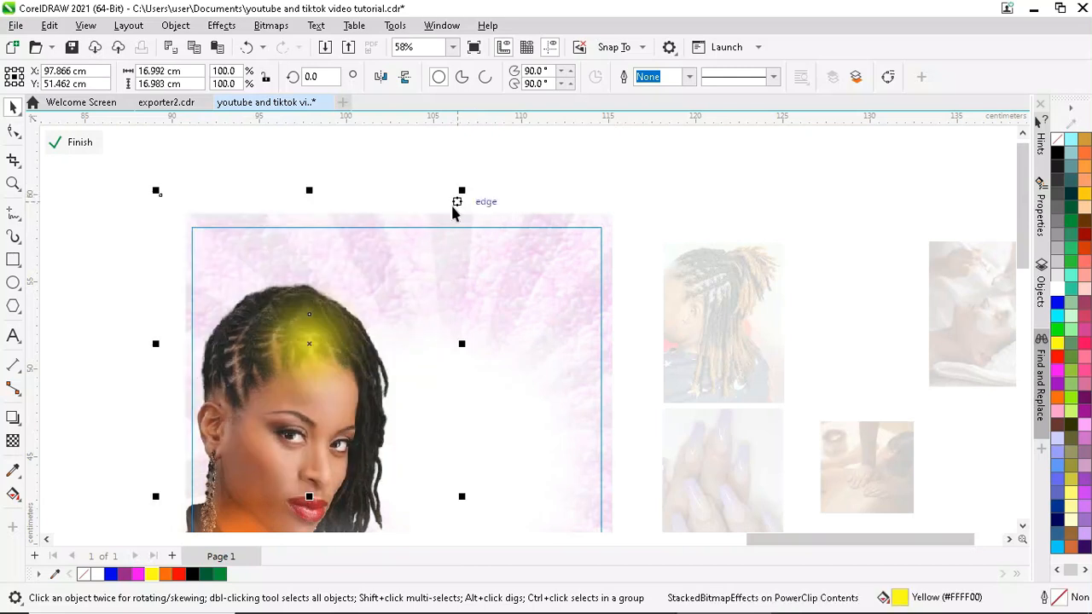
pyautogui.moveTo(318, 334); pyautogui.dragTo(348, 348)
pyautogui.scroll(-1, 330, 350)
pyautogui.scroll(1, 341, 354)
pyautogui.scroll(-2, 209, 256)
pyautogui.scroll(-1, 209, 255)
pyautogui.scroll(1, 388, 286)
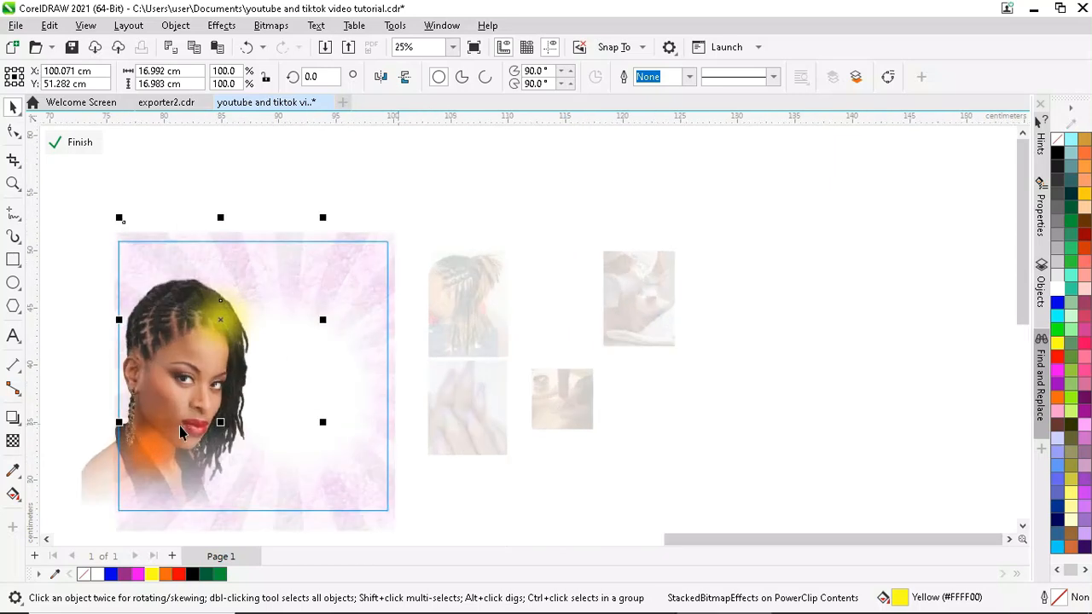
# - Place a magenta glow near the frame's right side, slightly enlarged
pyautogui.click(150, 451)
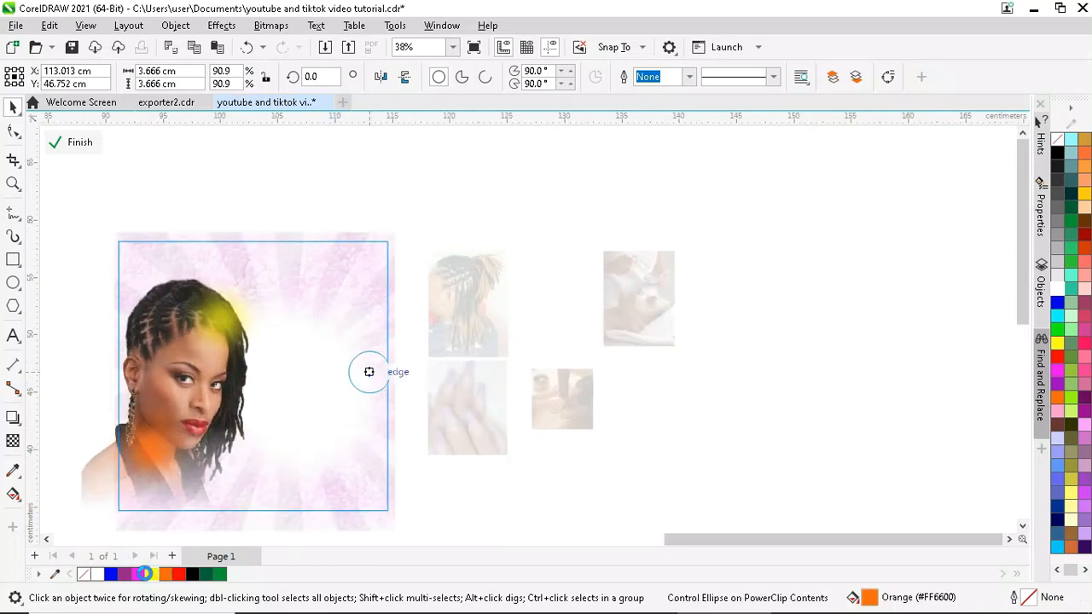
pyautogui.moveTo(368, 371); pyautogui.dragTo(369, 371)
pyautogui.click(123, 574)
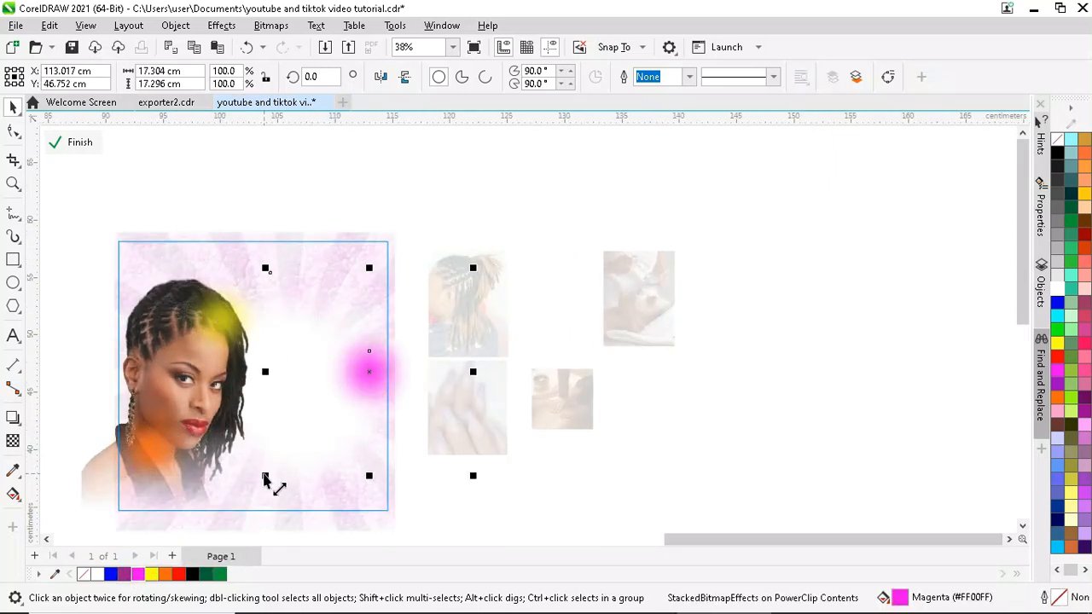
pyautogui.moveTo(267, 482)
pyautogui.mouseDown()
pyautogui.moveTo(224, 517)
pyautogui.moveTo(256, 484)
pyautogui.mouseUp()
pyautogui.scroll(1, 374, 366)
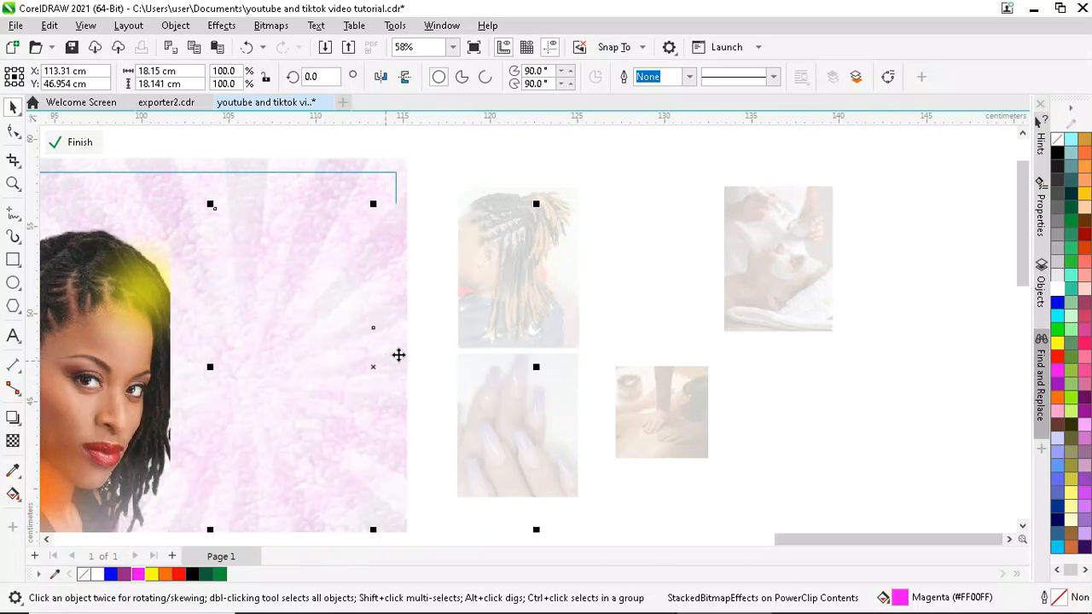
pyautogui.scroll(-1, 398, 355)
pyautogui.moveTo(385, 353); pyautogui.dragTo(386, 356)
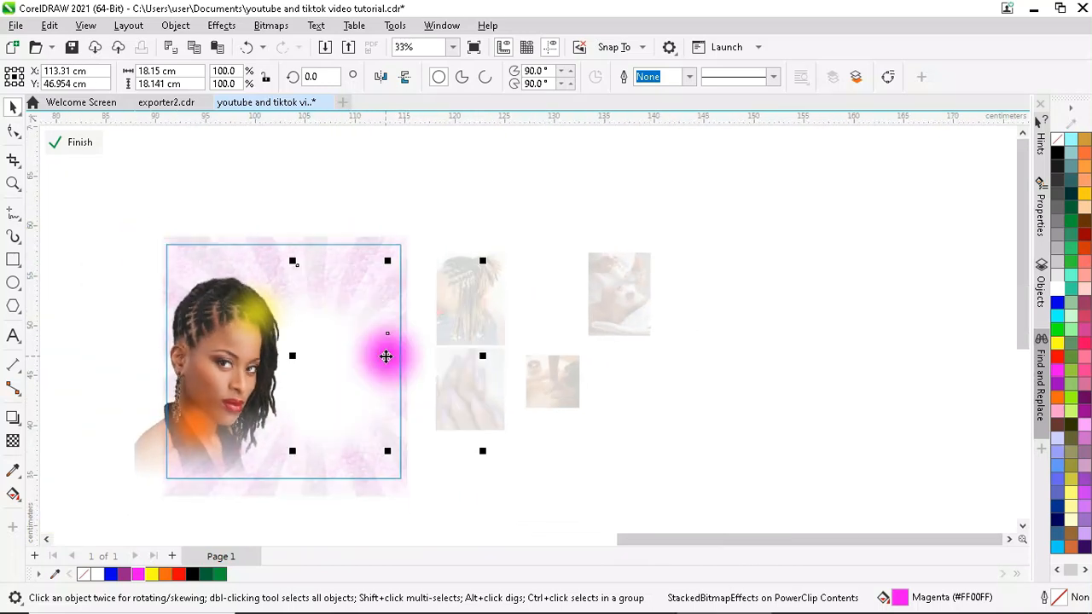
pyautogui.click(14, 257)
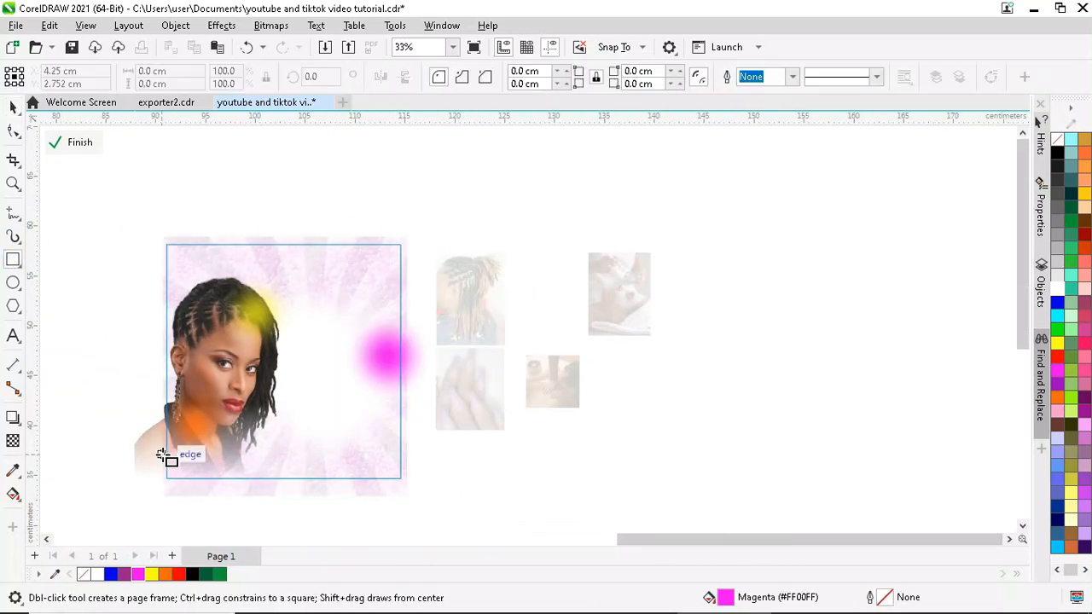
# - Draw a bar along the bottom of the portrait and adjust its height and position
pyautogui.moveTo(161, 454); pyautogui.dragTo(408, 488)
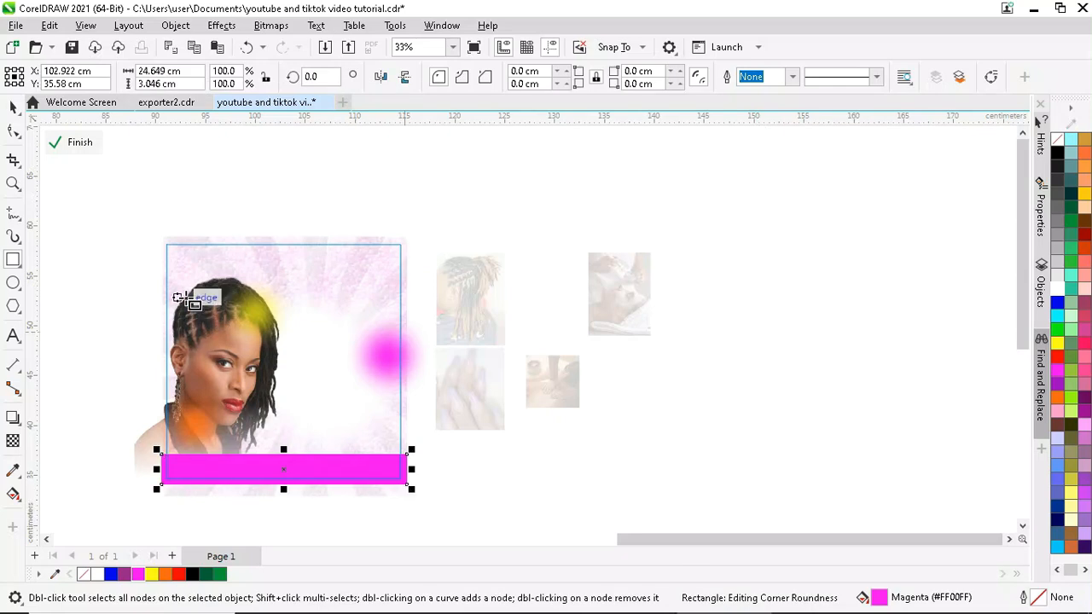
pyautogui.click(13, 109)
pyautogui.scroll(2, 283, 482)
pyautogui.moveTo(284, 494); pyautogui.dragTo(283, 467)
pyautogui.scroll(1, 281, 481)
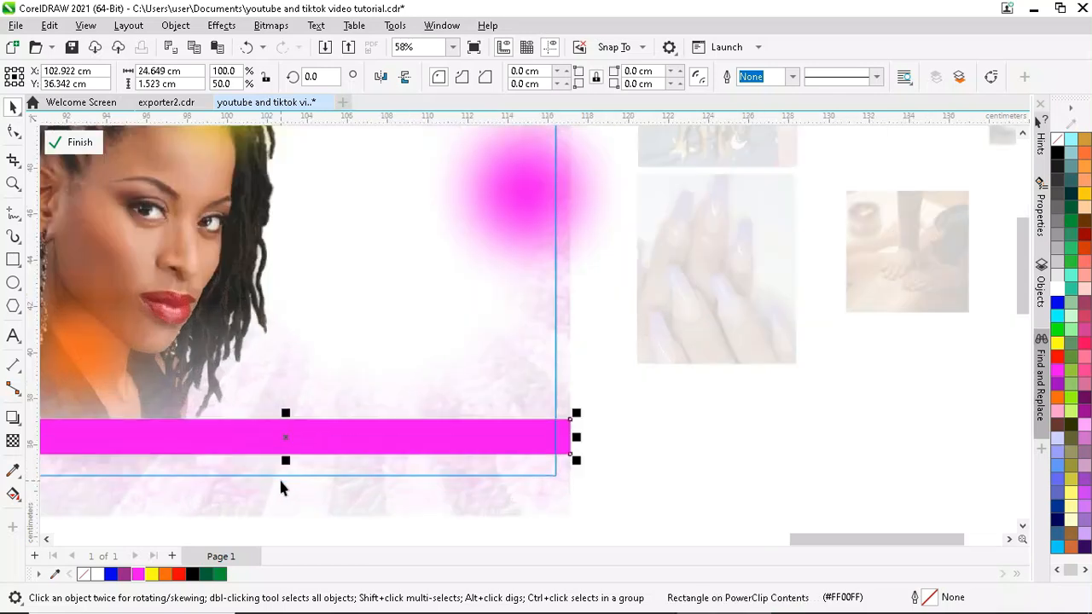
pyautogui.scroll(2, 287, 478)
pyautogui.scroll(1, 292, 453)
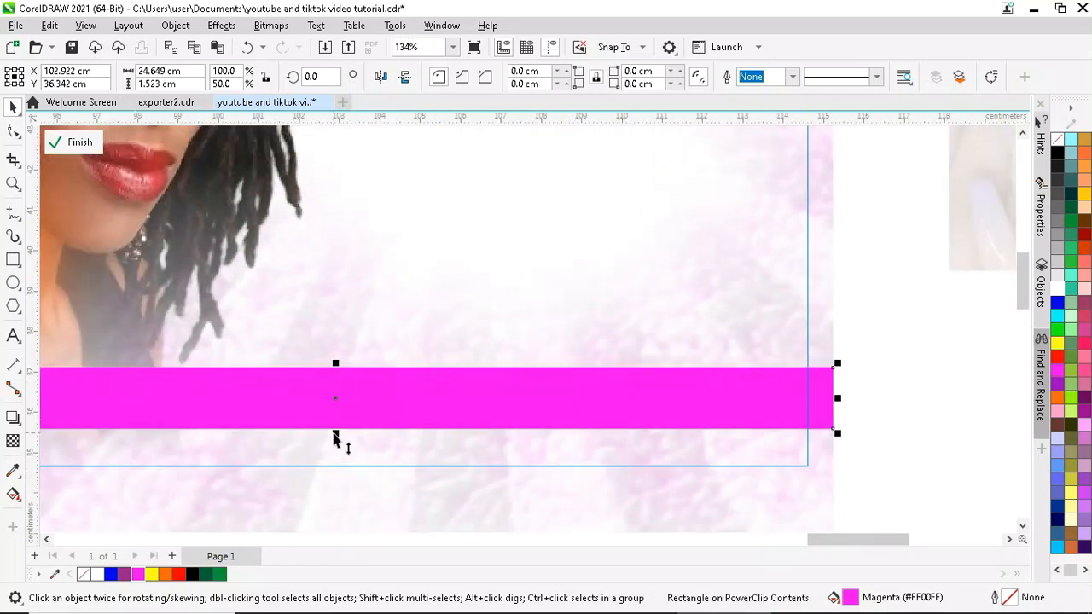
pyautogui.moveTo(335, 437)
pyautogui.mouseDown()
pyautogui.moveTo(330, 452)
pyautogui.moveTo(336, 441)
pyautogui.mouseUp()
pyautogui.scroll(-2, 467, 441)
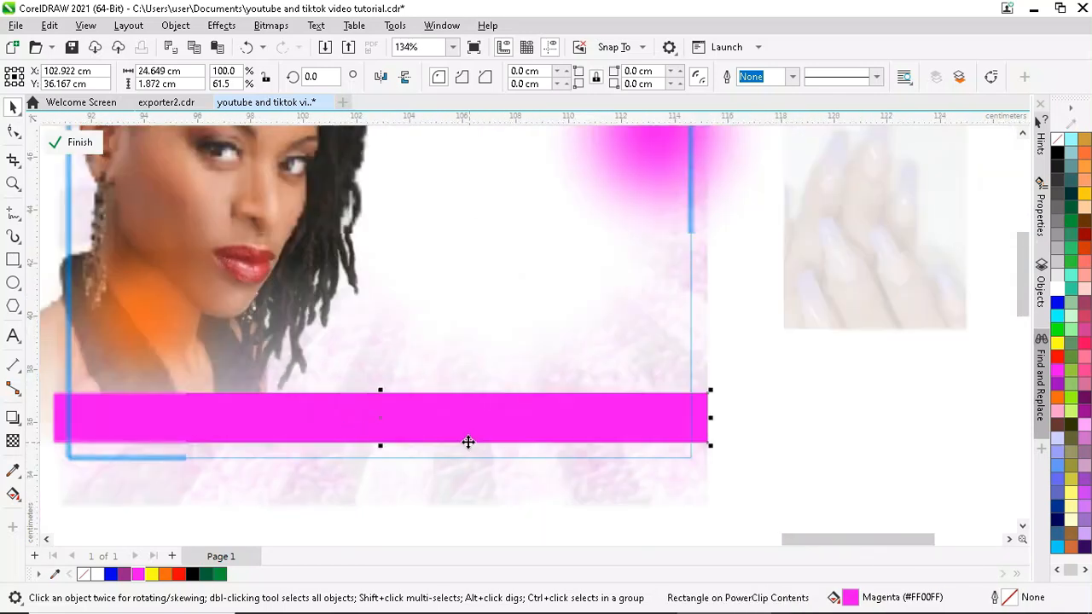
pyautogui.moveTo(404, 414); pyautogui.dragTo(404, 403)
# - Round the bar's corners, trim it to 20.3 × 1.4 cm, and fill it magenta-to-white
pyautogui.press('F10')
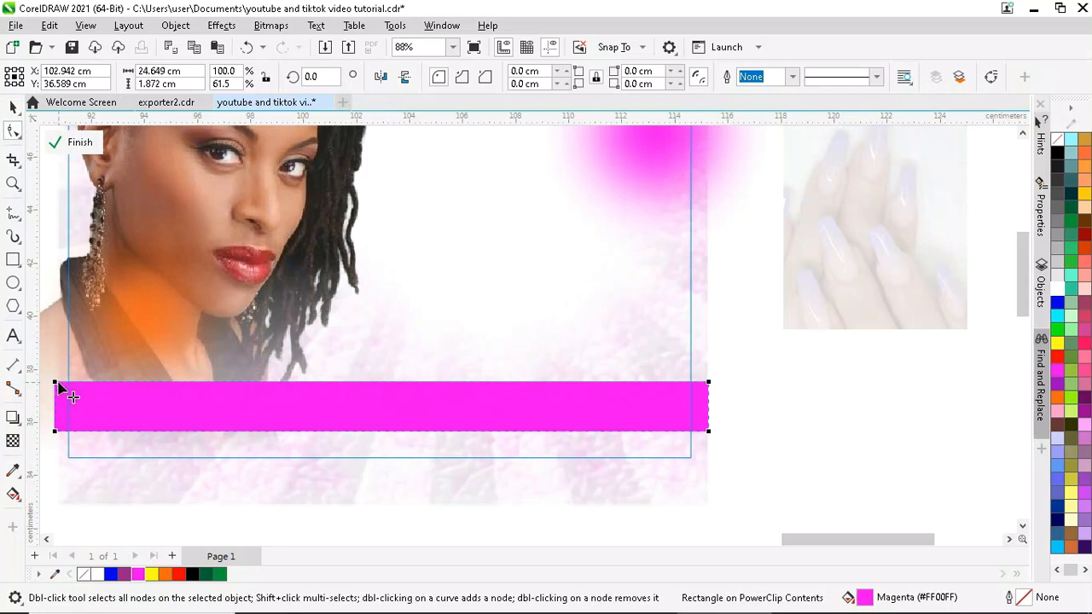
pyautogui.moveTo(57, 383); pyautogui.dragTo(73, 361)
pyautogui.scroll(4, 74, 383)
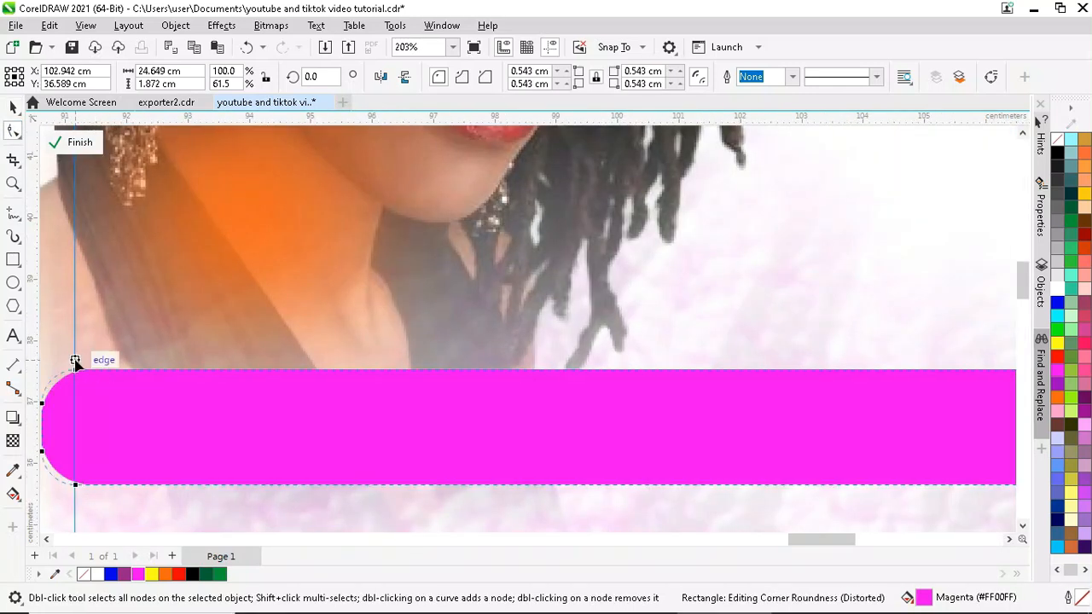
pyautogui.scroll(-2, 111, 378)
pyautogui.press('space')
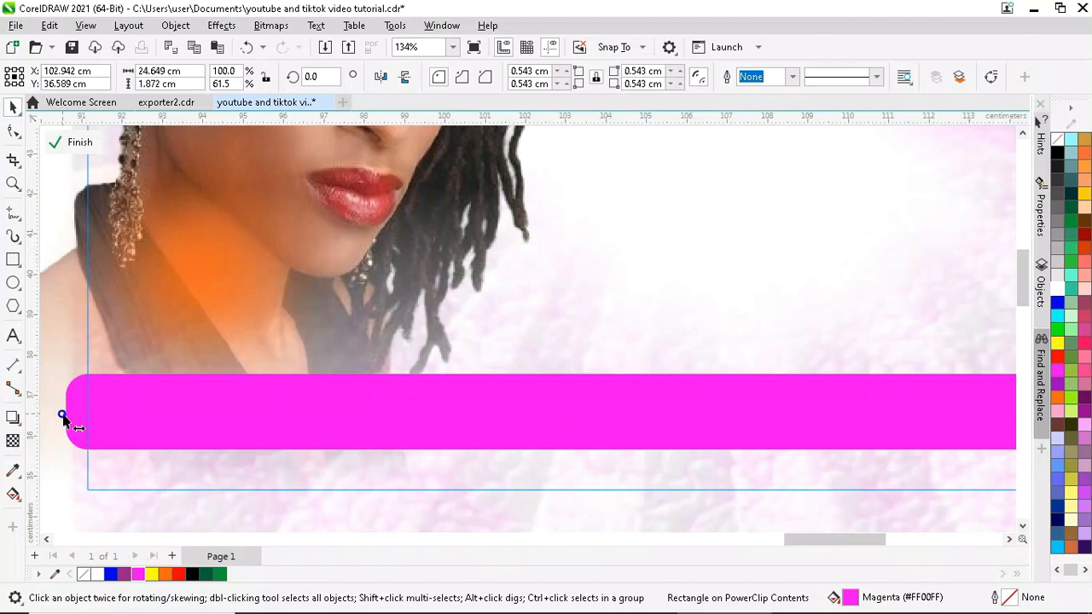
pyautogui.moveTo(61, 415); pyautogui.dragTo(149, 424)
pyautogui.scroll(-2, 114, 420)
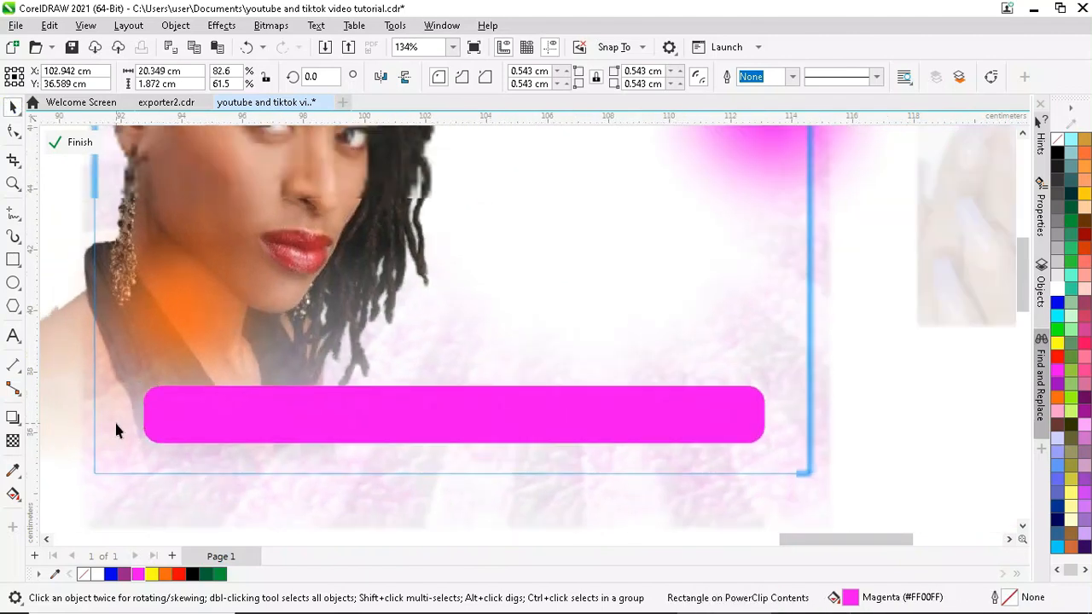
pyautogui.scroll(2, 361, 433)
pyautogui.moveTo(385, 370); pyautogui.dragTo(394, 388)
pyautogui.scroll(-2, 355, 481)
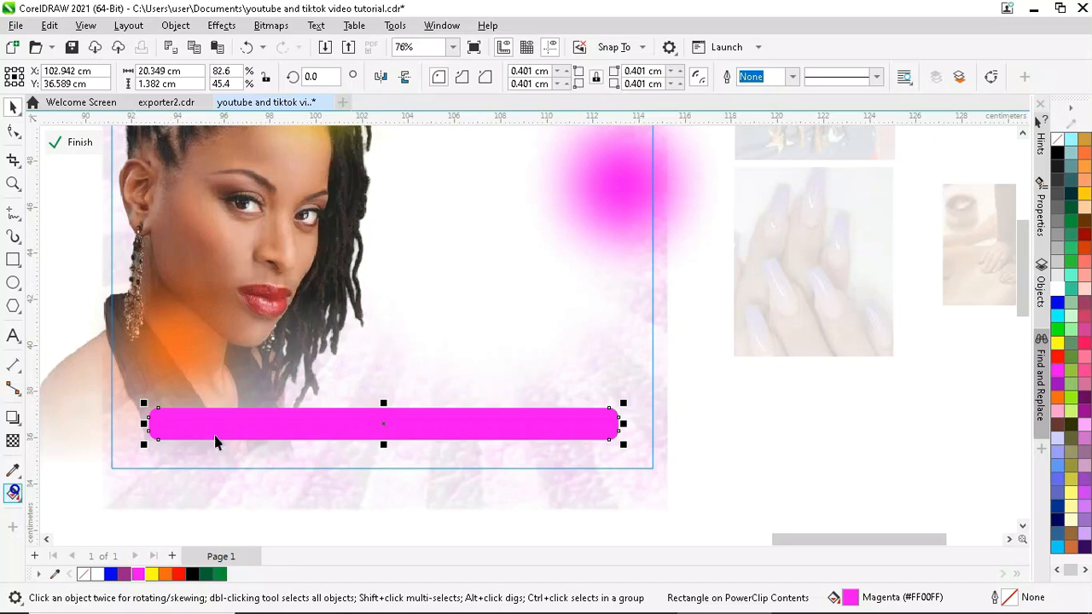
pyautogui.moveTo(164, 427); pyautogui.dragTo(592, 425)
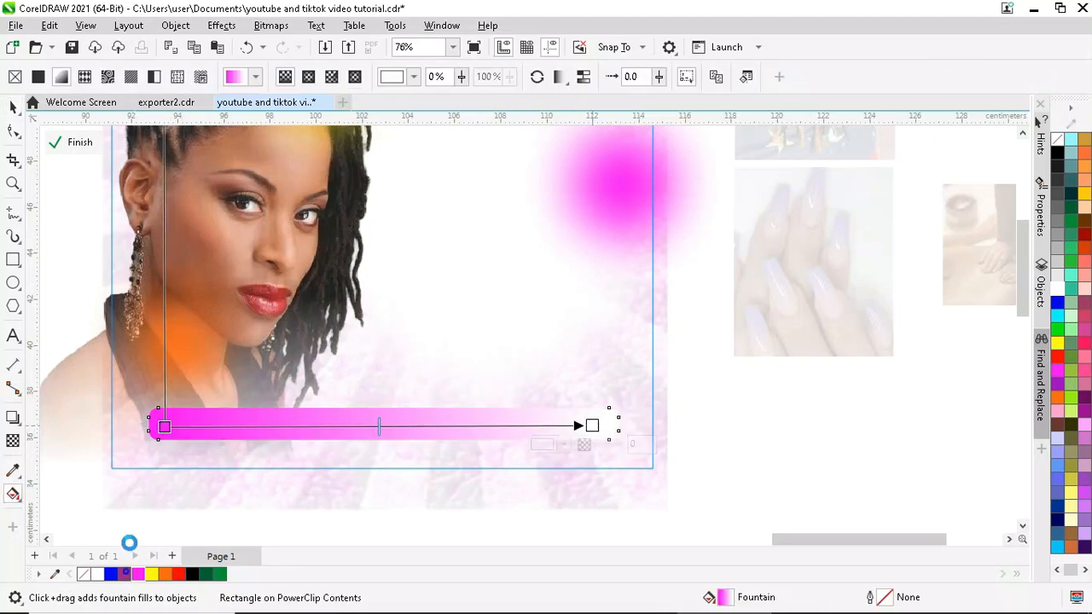
# - Colour the bar's gradient deep purple at both ends with a magenta middle stop
pyautogui.click(125, 573)
pyautogui.click(164, 426)
pyautogui.click(124, 573)
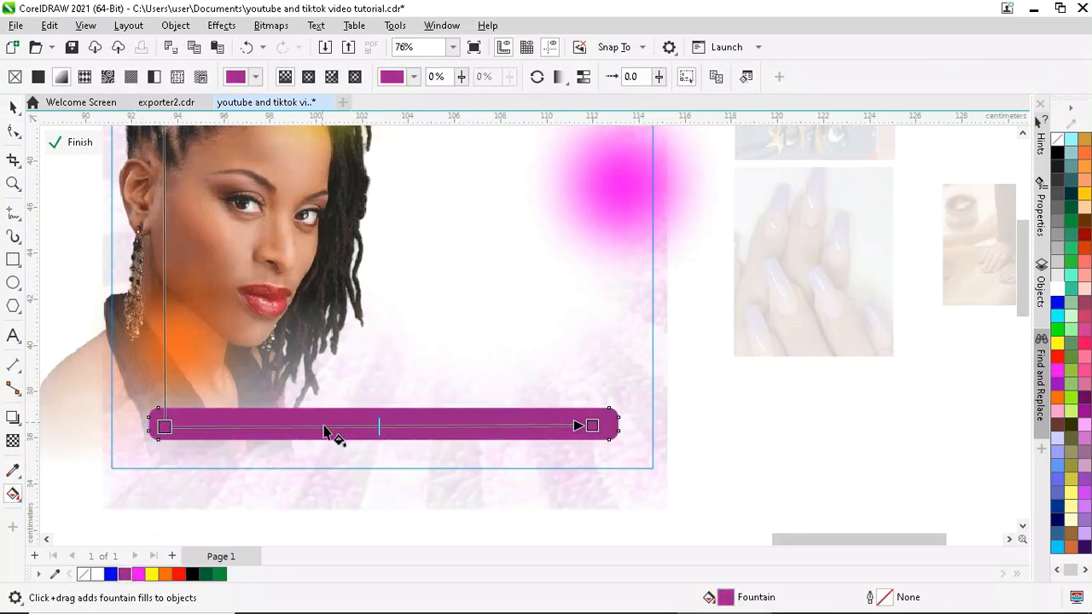
pyautogui.doubleClick(373, 426)
pyautogui.click(138, 573)
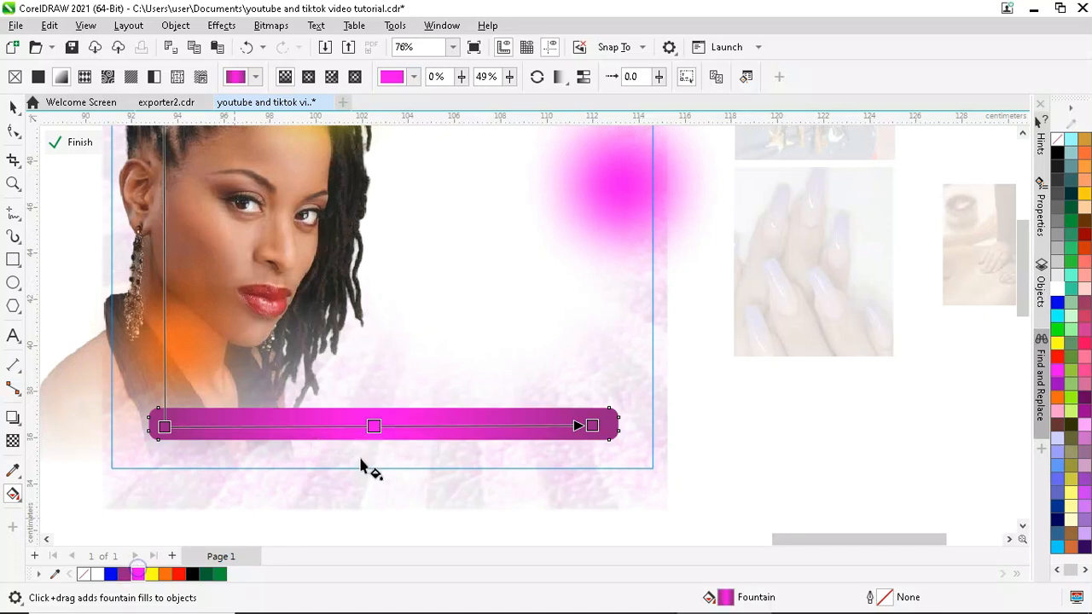
# - Extend the gradient past both bar ends, add a colour stop and shift the midpoint to 59%
pyautogui.moveTo(595, 426); pyautogui.dragTo(700, 426)
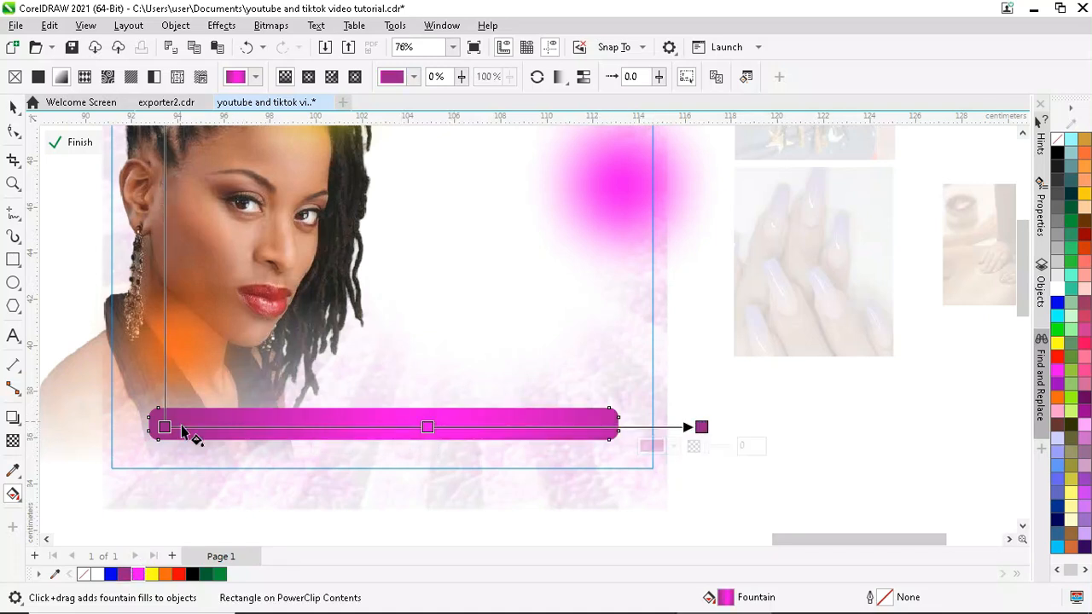
pyautogui.moveTo(164, 426); pyautogui.dragTo(105, 424)
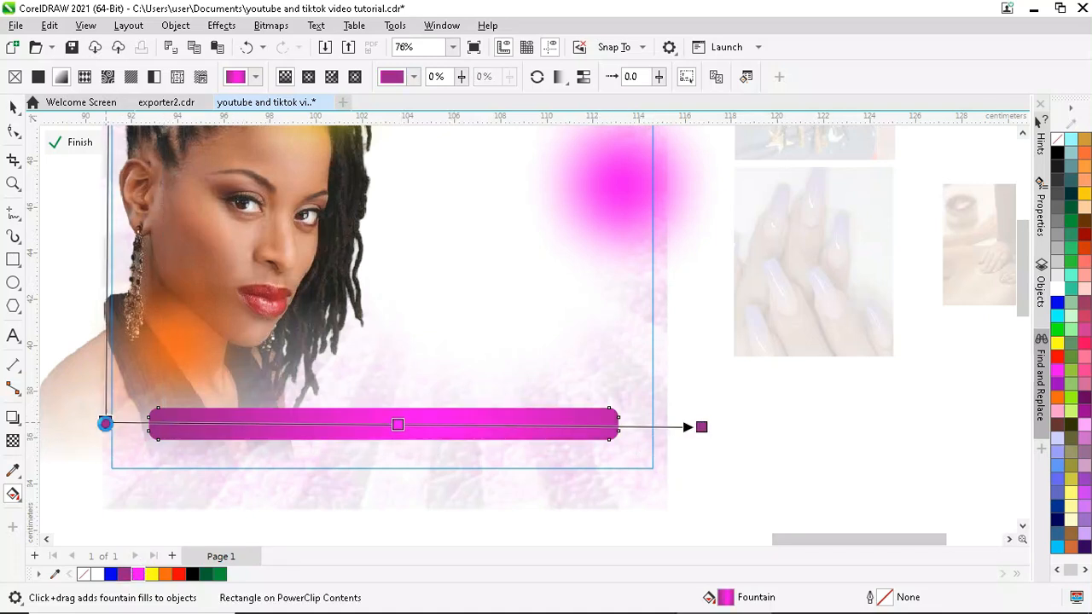
pyautogui.doubleClick(358, 424)
pyautogui.moveTo(398, 424); pyautogui.dragTo(458, 423)
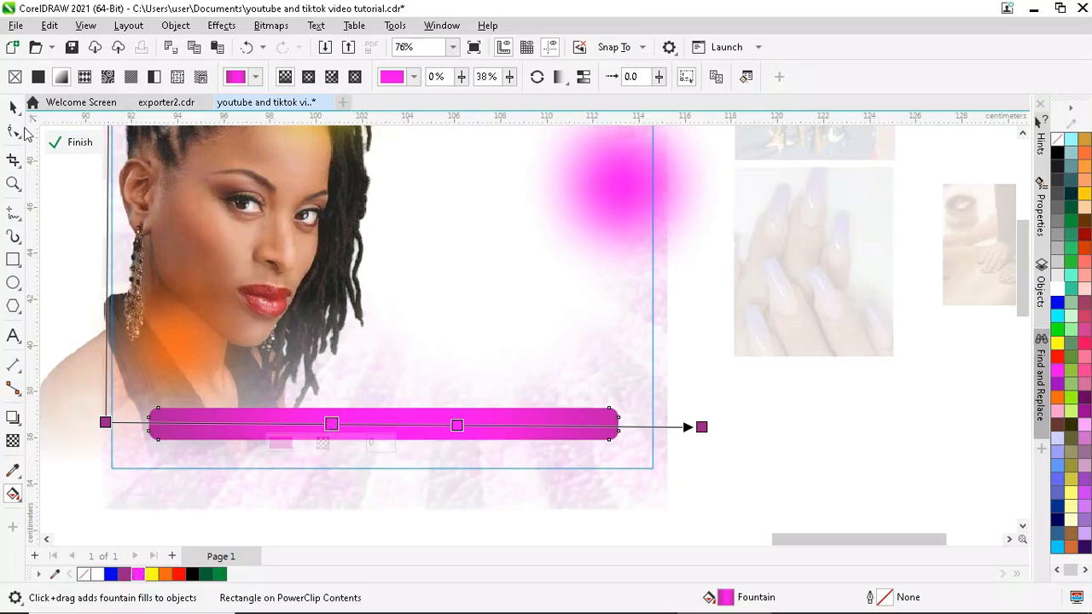
pyautogui.press('space')
pyautogui.scroll(-1, 378, 370)
pyautogui.scroll(1, 494, 252)
pyautogui.scroll(-2, 299, 412)
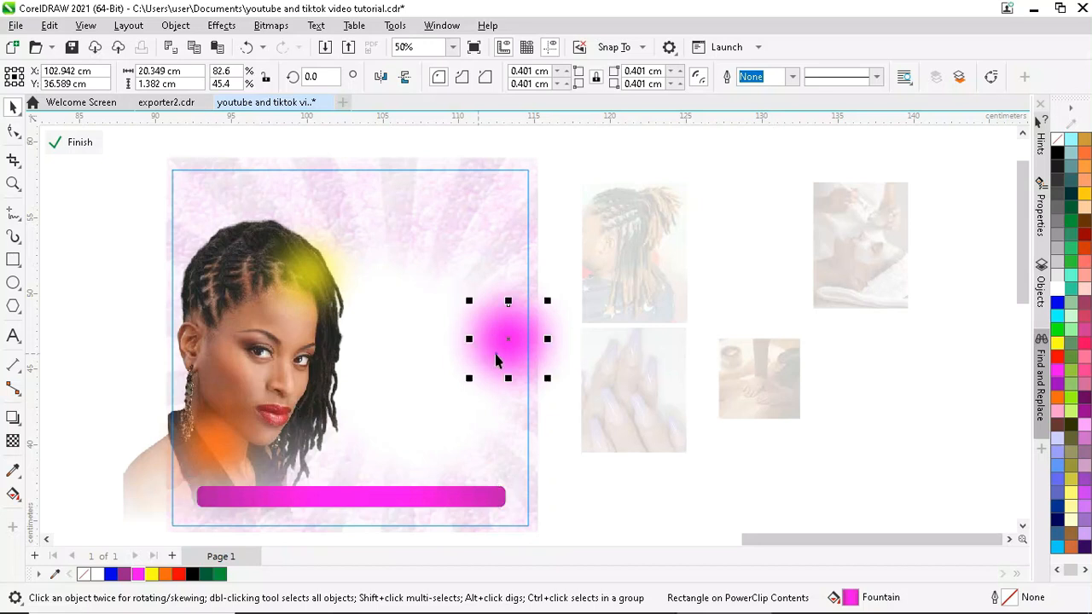
# - Make the top-left and right magenta glows partly transparent with the Transparency tool
pyautogui.click(205, 203)
pyautogui.moveTo(193, 197); pyautogui.dragTo(194, 197)
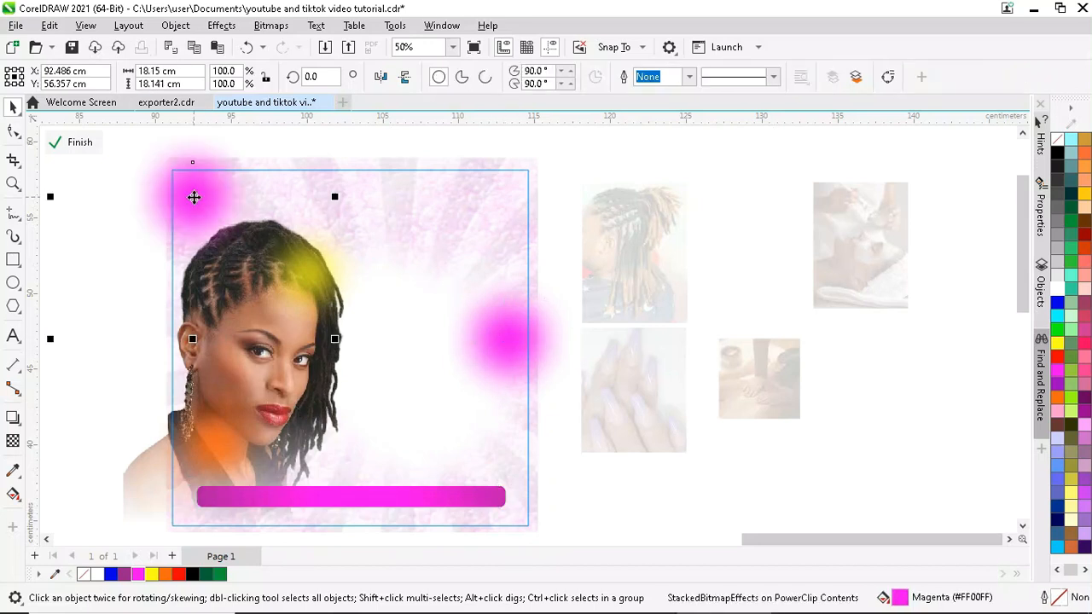
pyautogui.click(13, 440)
pyautogui.moveTo(161, 352); pyautogui.dragTo(171, 355)
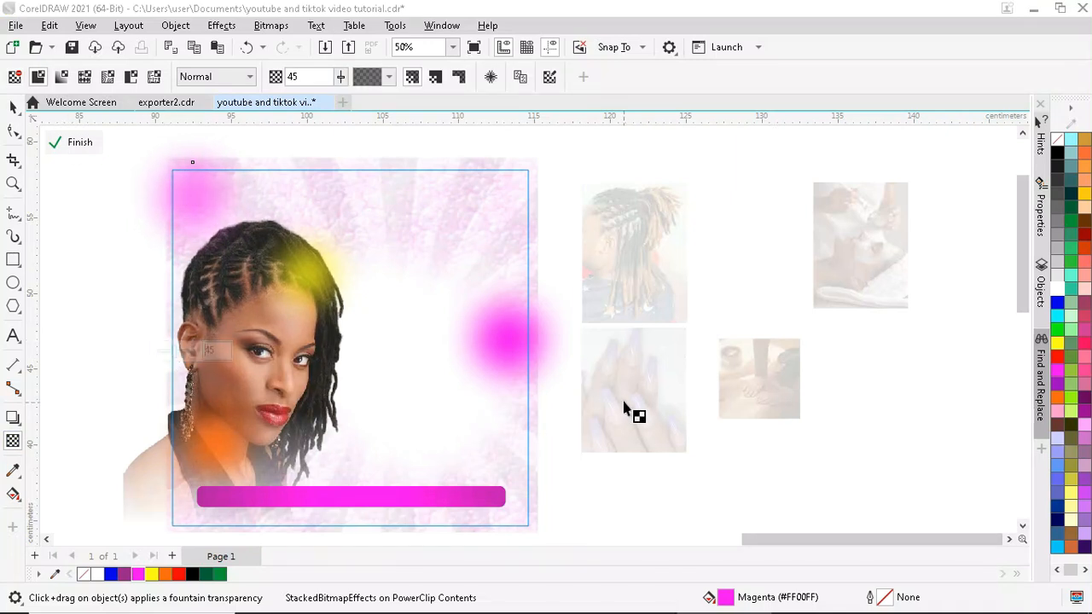
pyautogui.click(525, 358)
pyautogui.moveTo(479, 393); pyautogui.dragTo(484, 396)
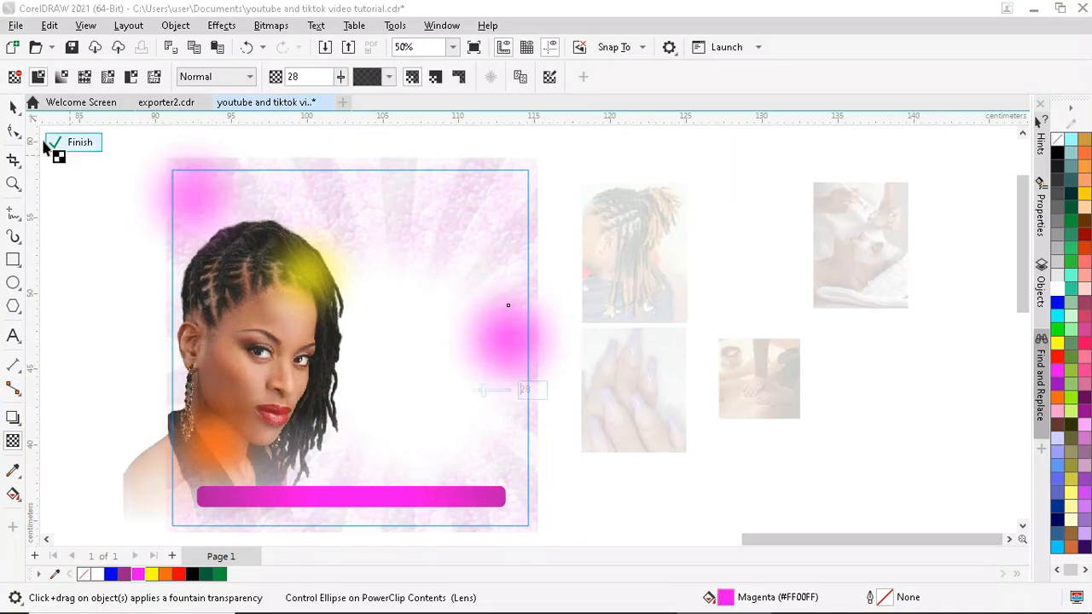
# - Nudge the portrait photo slightly within the frame
pyautogui.click(12, 107)
pyautogui.click(245, 314)
pyautogui.scroll(-1, 244, 314)
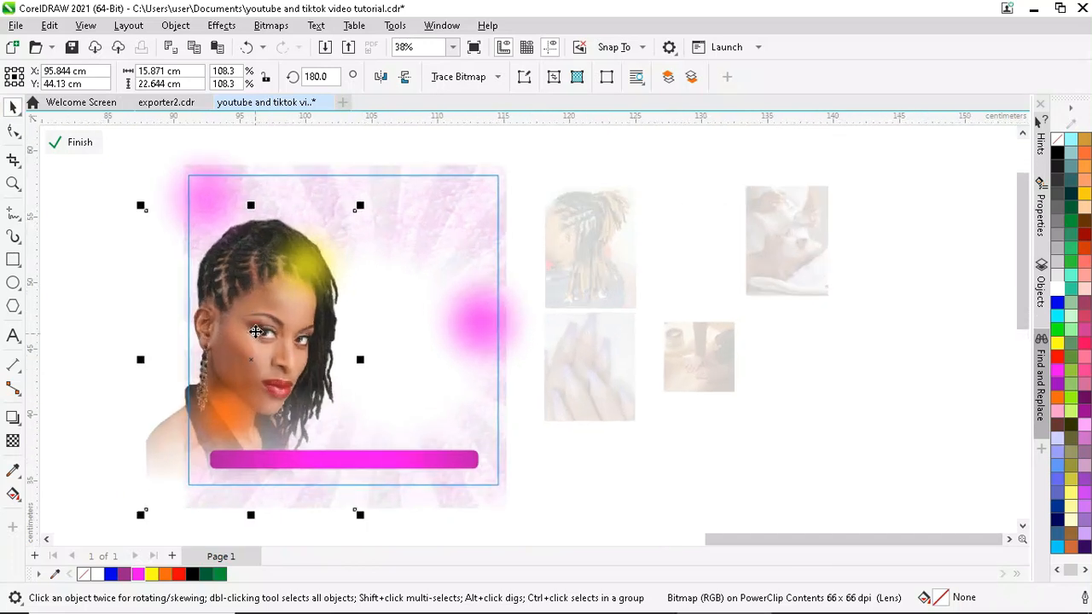
pyautogui.moveTo(249, 318); pyautogui.dragTo(254, 320)
pyautogui.scroll(-1, 331, 358)
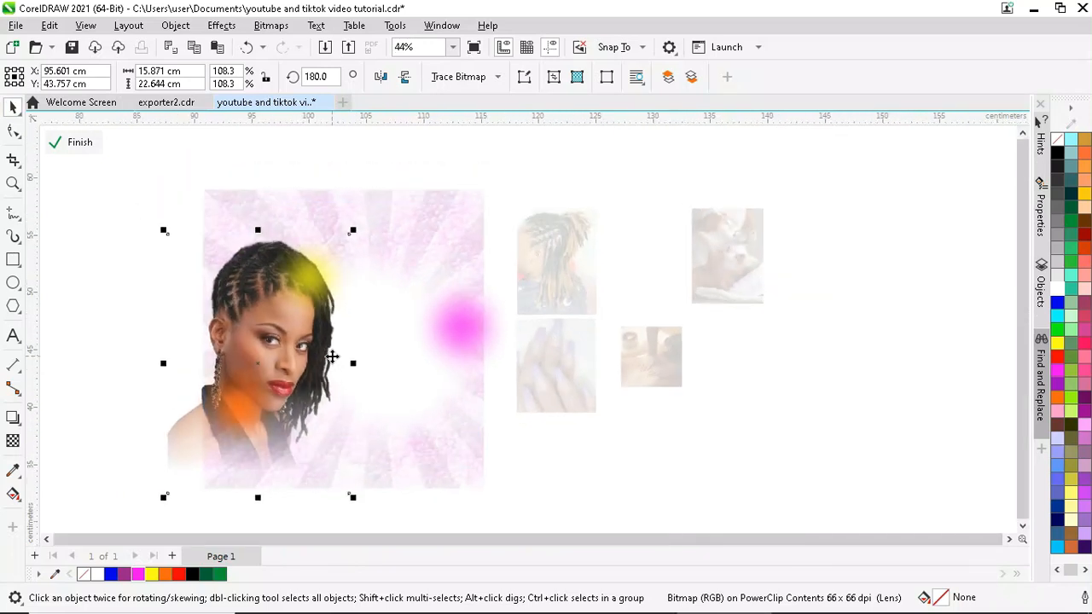
# - Paste a copy of the white glow ellipse and stretch it into a wide, thin band along the bottom
pyautogui.hotkey('ctrl', 'v')
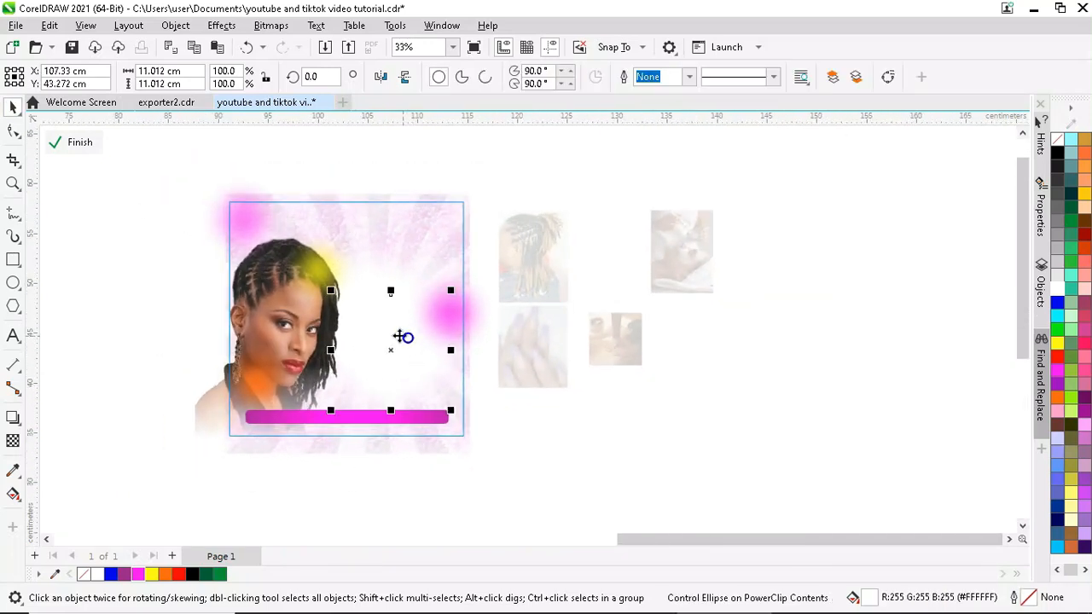
pyautogui.moveTo(402, 333); pyautogui.dragTo(287, 439)
pyautogui.scroll(-1, 268, 447)
pyautogui.click(268, 434)
pyautogui.click(282, 435)
pyautogui.scroll(2, 282, 405)
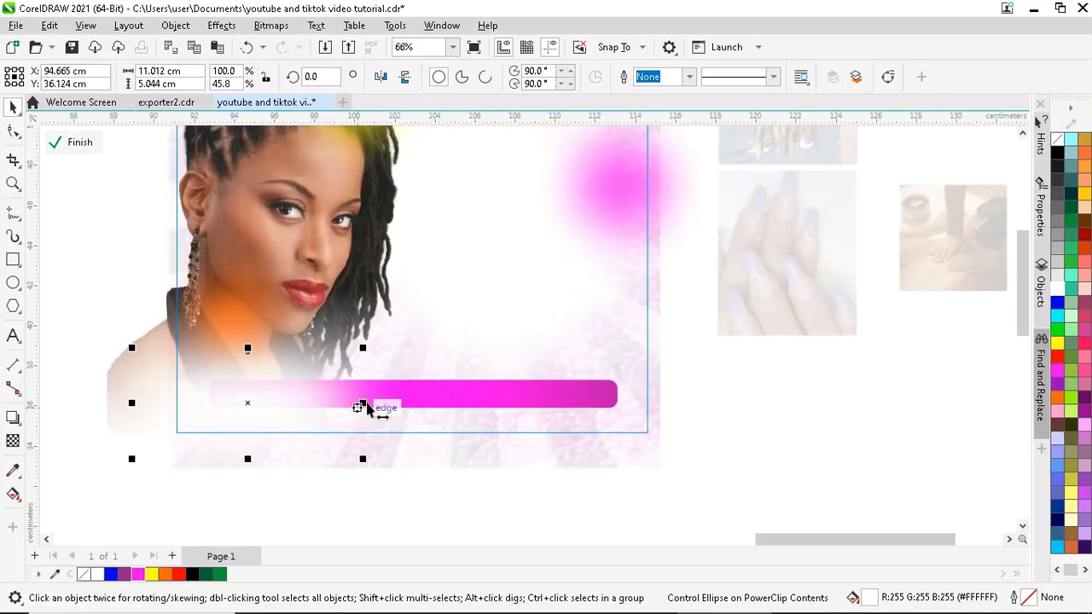
pyautogui.moveTo(365, 402); pyautogui.dragTo(666, 403)
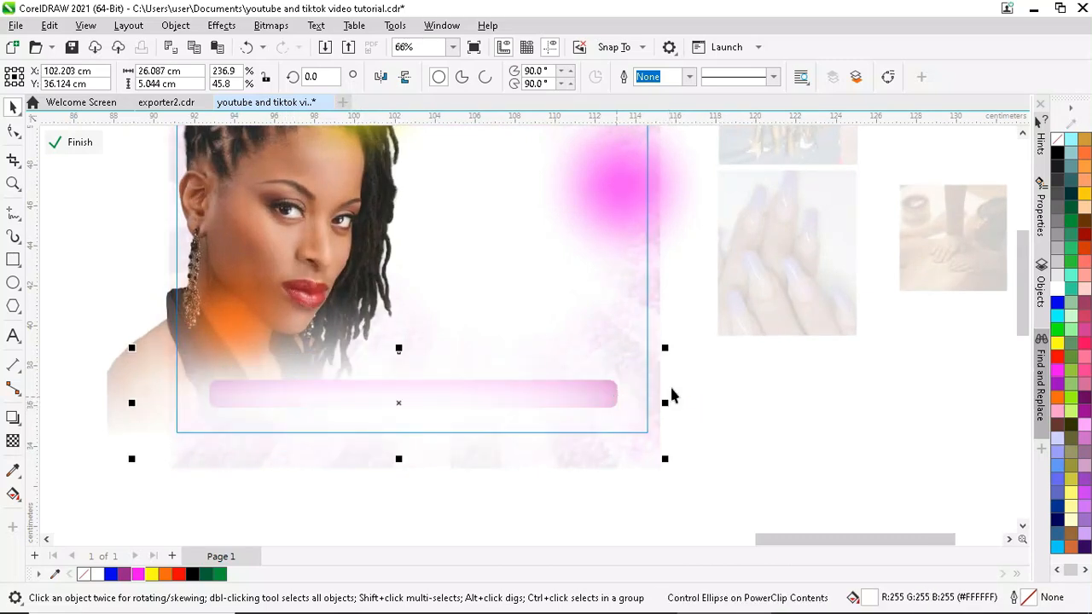
pyautogui.moveTo(401, 350); pyautogui.dragTo(401, 383)
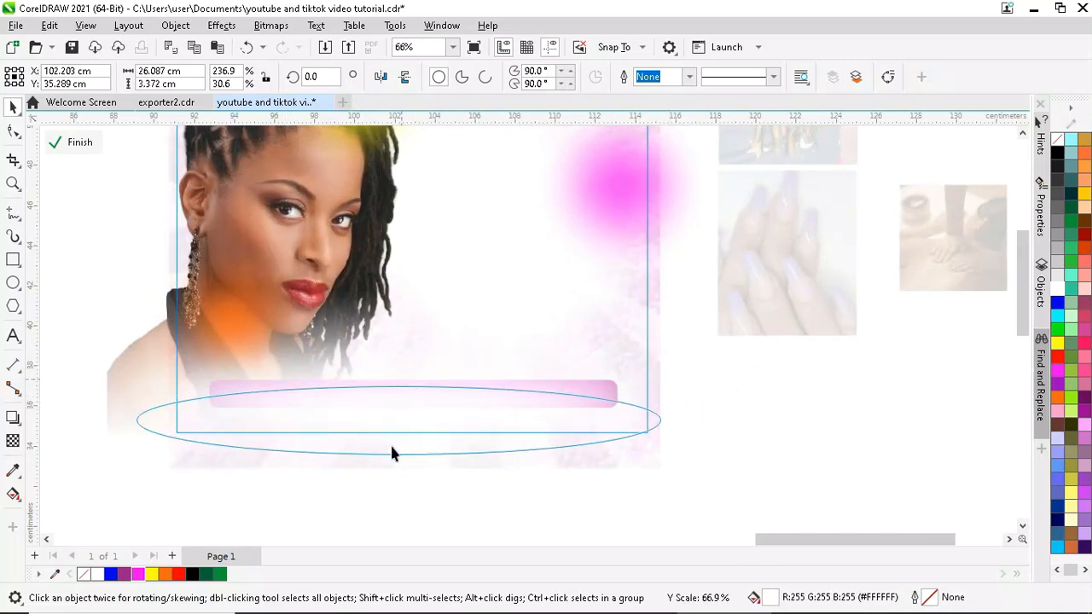
# - Draw a rectangle about 19.9 × 2.2 cm over the bar's lower half
pyautogui.click(124, 172)
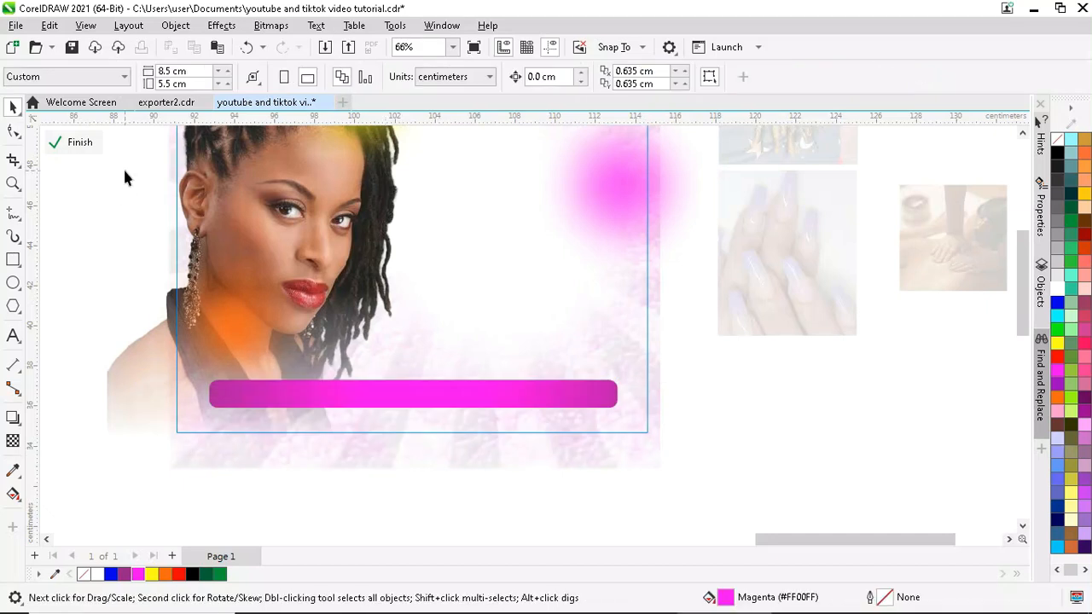
pyautogui.click(12, 260)
pyautogui.moveTo(191, 398); pyautogui.dragTo(595, 445)
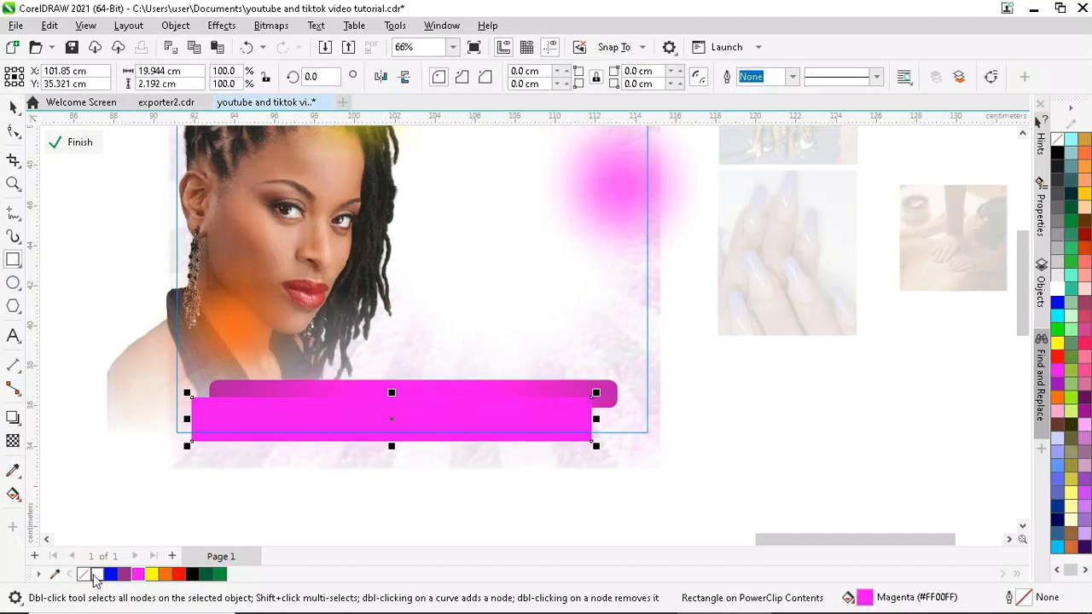
# - Fill the new rectangle white and apply a Gaussian Blur with a lowered radius
pyautogui.click(97, 574)
pyautogui.click(13, 106)
pyautogui.click(221, 25)
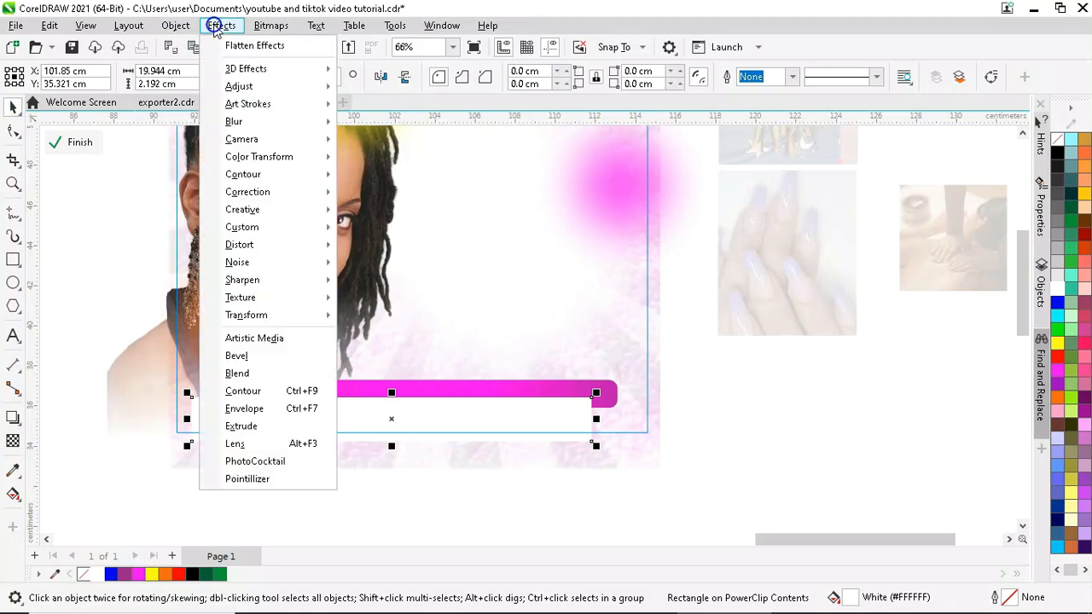
pyautogui.moveTo(282, 126)
pyautogui.click(380, 158)
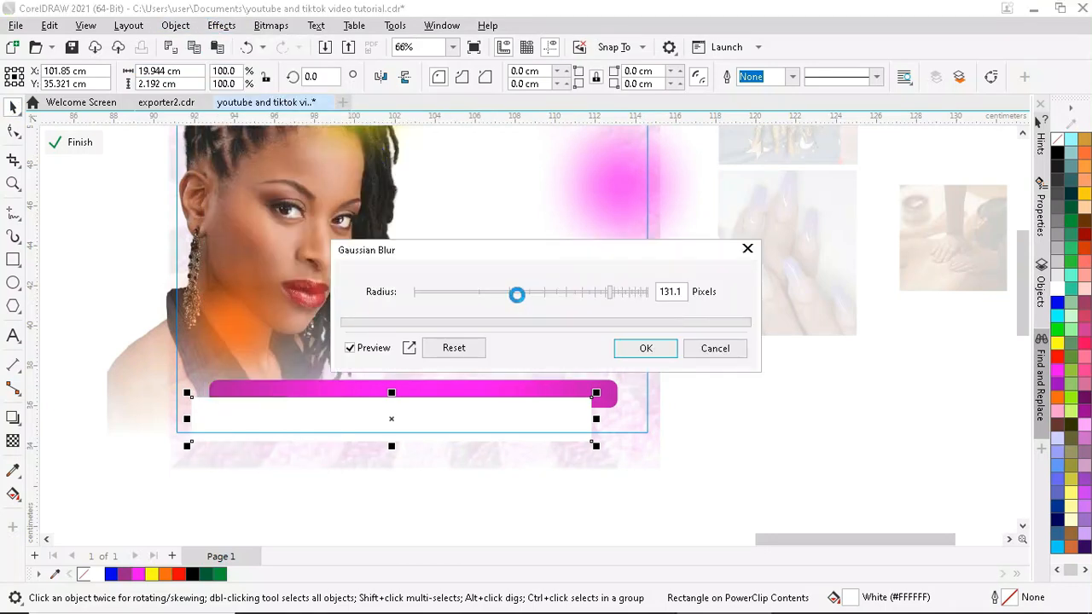
pyautogui.moveTo(518, 295); pyautogui.dragTo(591, 294)
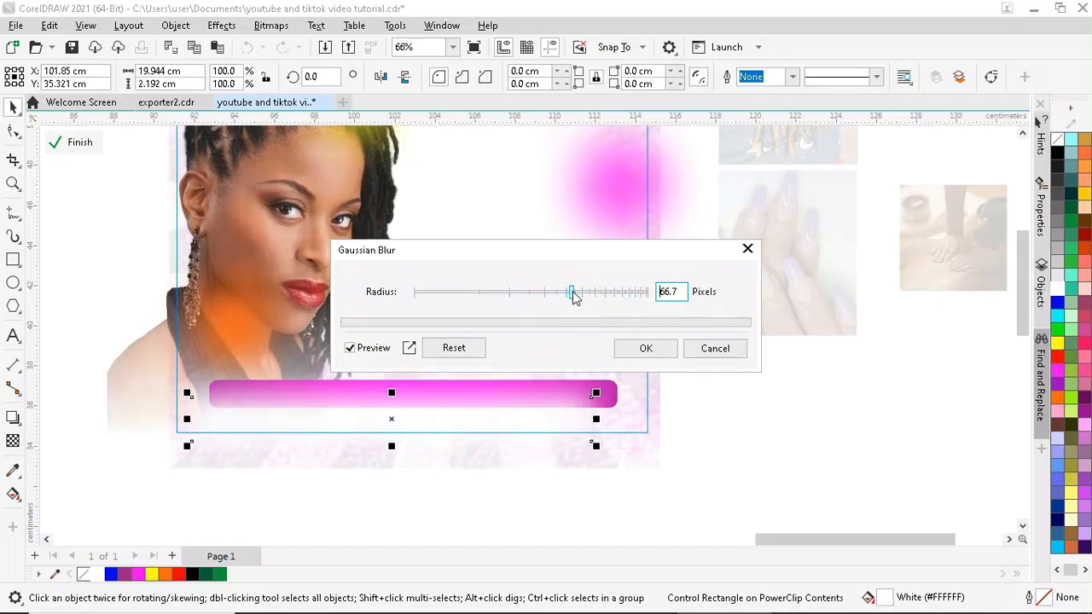
pyautogui.click(645, 348)
# - Stretch the blurred rectangle wider on both sides and slightly taller, about 24.6 × 2.4 cm
pyautogui.moveTo(597, 419); pyautogui.dragTo(662, 436)
pyautogui.moveTo(186, 419); pyautogui.dragTo(165, 419)
pyautogui.moveTo(413, 394)
pyautogui.mouseDown()
pyautogui.moveTo(409, 378)
pyautogui.moveTo(408, 389)
pyautogui.mouseUp()
pyautogui.scroll(3, 417, 404)
pyautogui.scroll(-3, 409, 389)
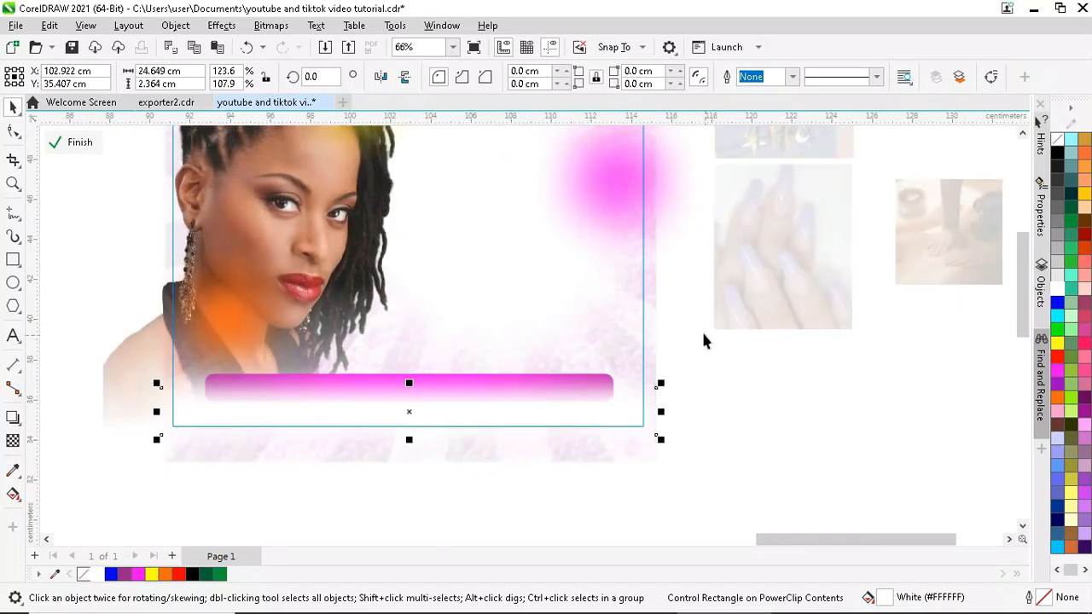
pyautogui.moveTo(198, 407); pyautogui.dragTo(189, 410)
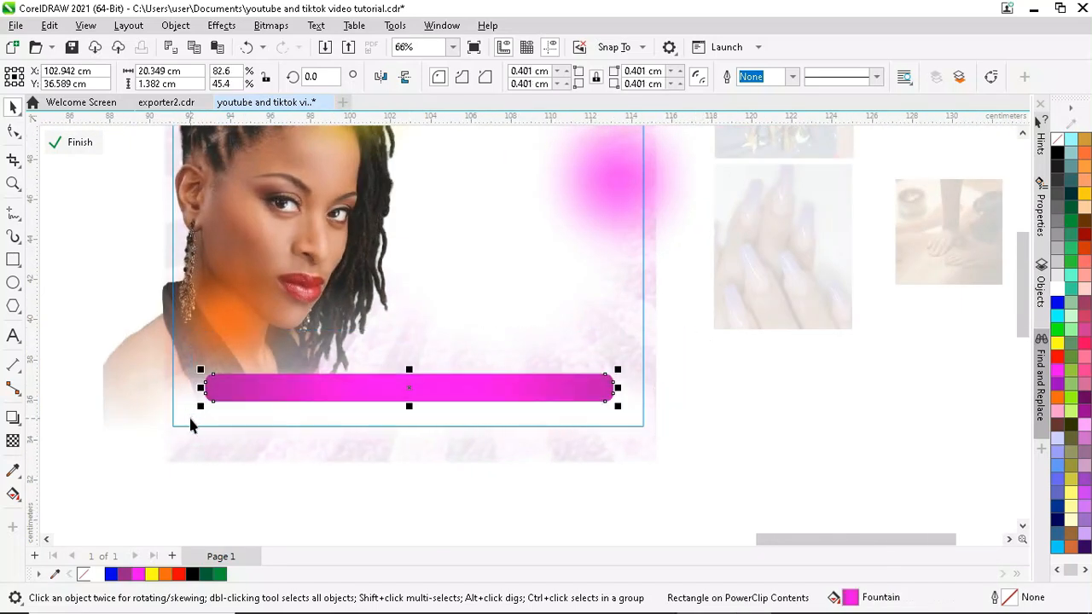
# - Finish editing the frame's PowerClip contents
pyautogui.scroll(-1, 429, 315)
pyautogui.scroll(-2, 412, 379)
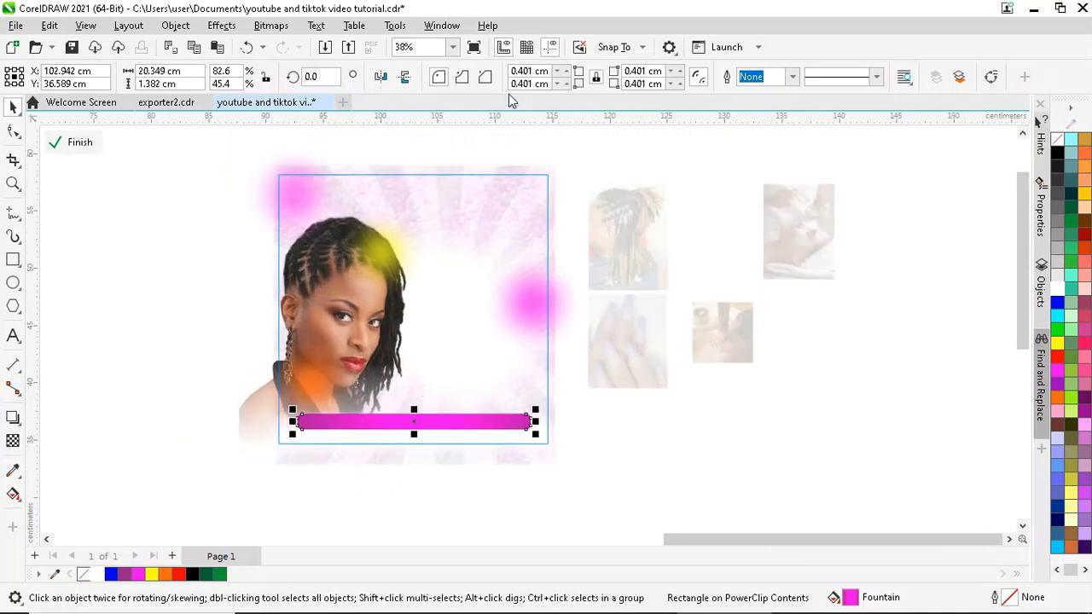
pyautogui.scroll(1, 472, 247)
pyautogui.click(79, 141)
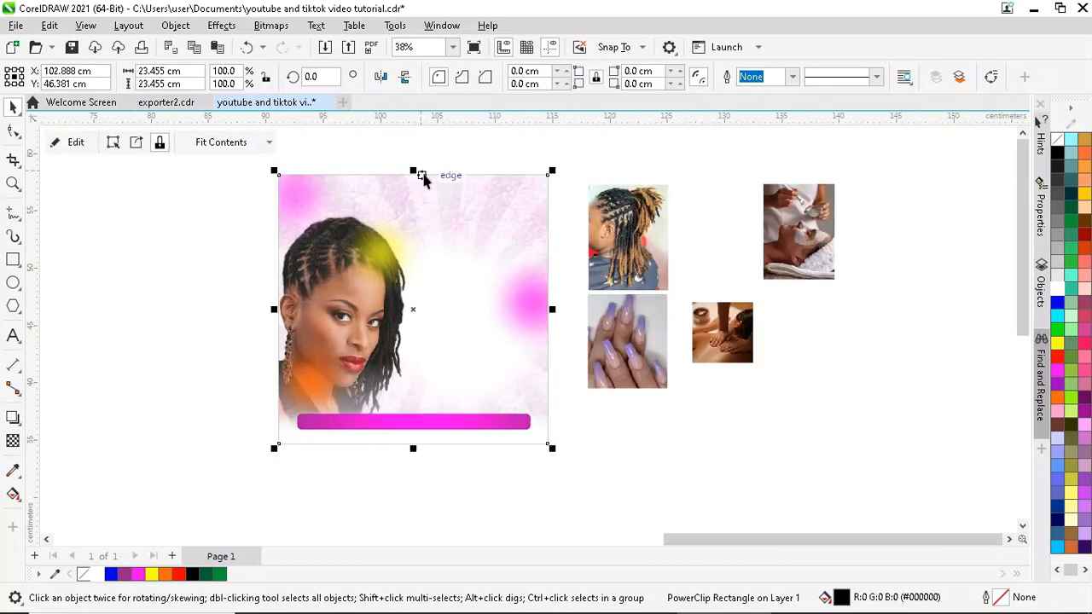
pyautogui.scroll(2, 418, 173)
pyautogui.scroll(-1, 385, 186)
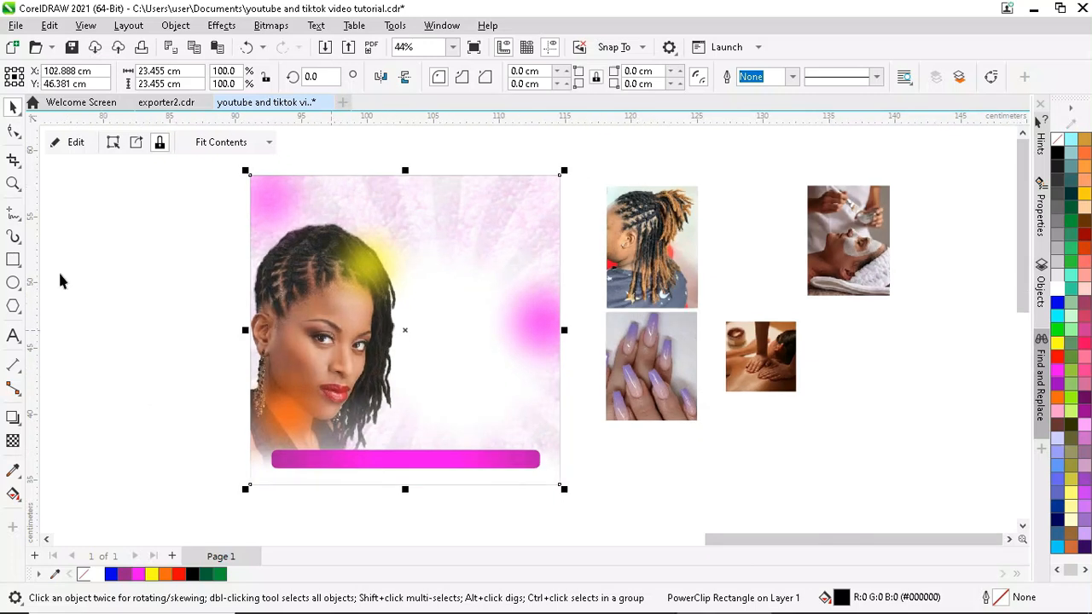
# - Draw a rectangle about 10.2 × 12.1 cm to the right of the portrait
pyautogui.click(13, 260)
pyautogui.scroll(2, 538, 328)
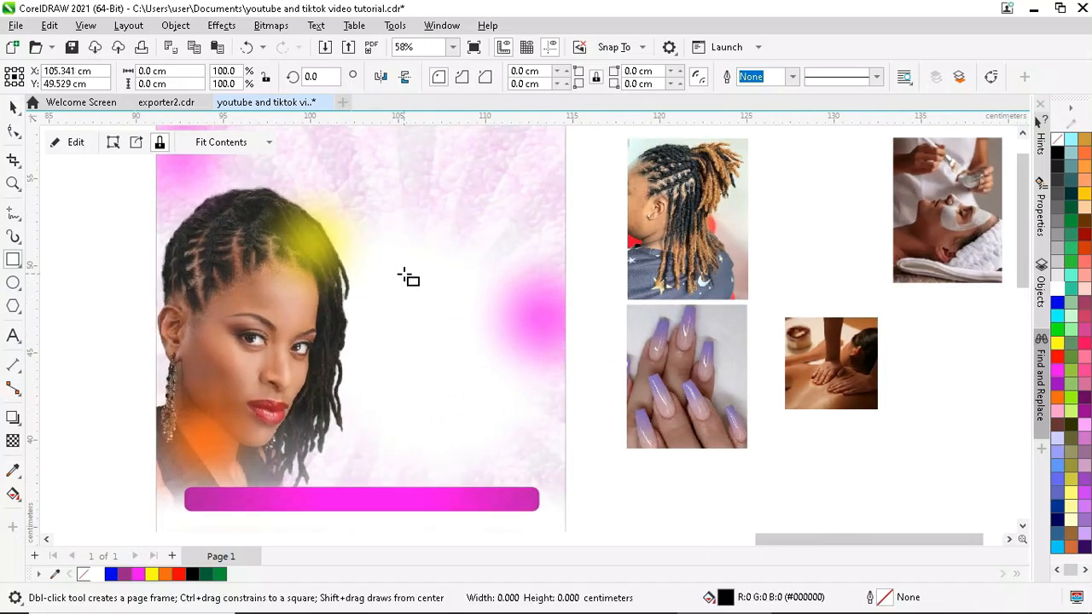
pyautogui.moveTo(403, 276); pyautogui.dragTo(585, 486)
# - Fill the new rectangle blue and move it up and left into the frame
pyautogui.press('space')
pyautogui.click(111, 574)
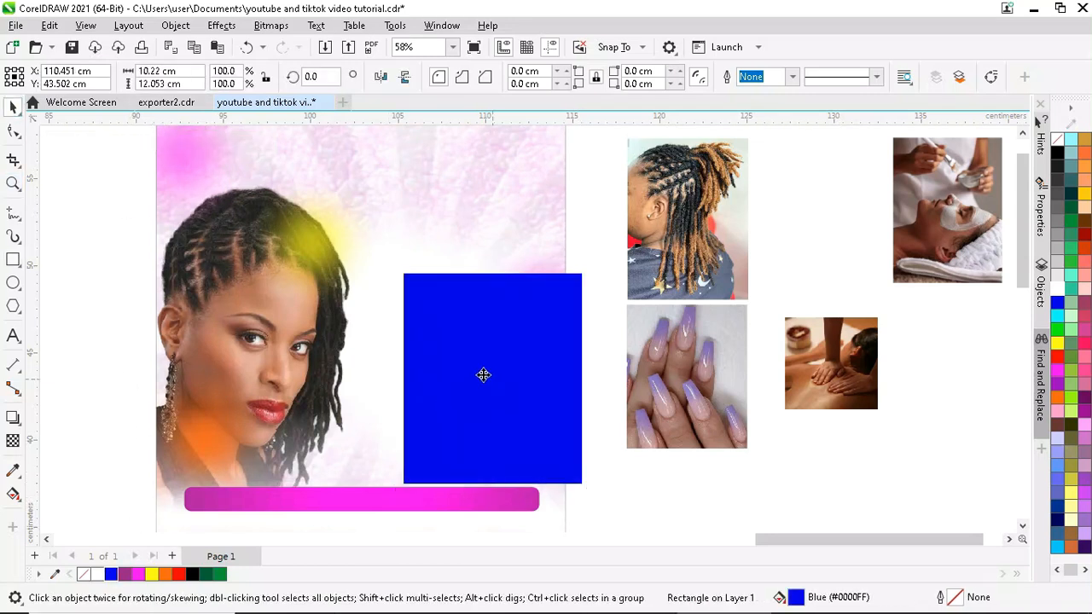
pyautogui.moveTo(492, 388); pyautogui.dragTo(457, 362)
# - Align a vertical guideline with the rectangle's left edge and narrow the rectangle from that side
pyautogui.moveTo(363, 307); pyautogui.dragTo(361, 307)
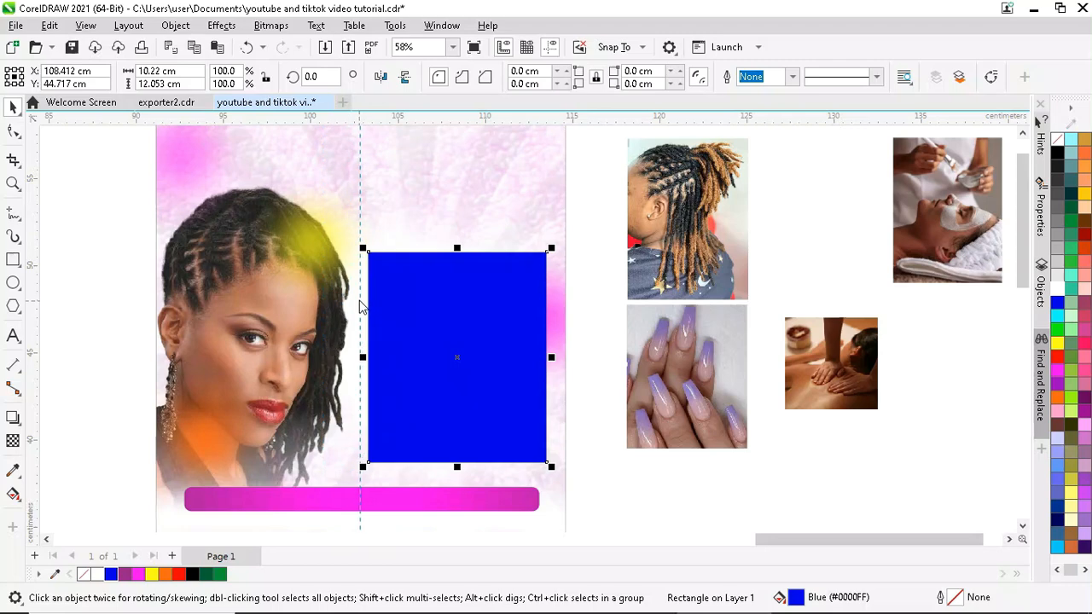
pyautogui.scroll(2, 366, 311)
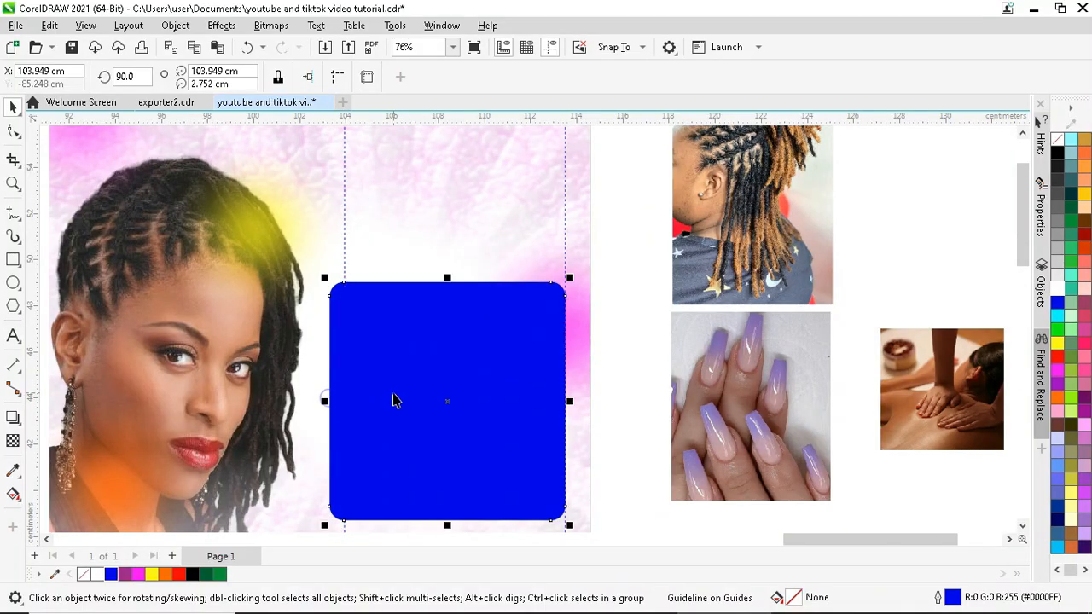
pyautogui.moveTo(327, 402); pyautogui.dragTo(346, 412)
pyautogui.scroll(-3, 433, 349)
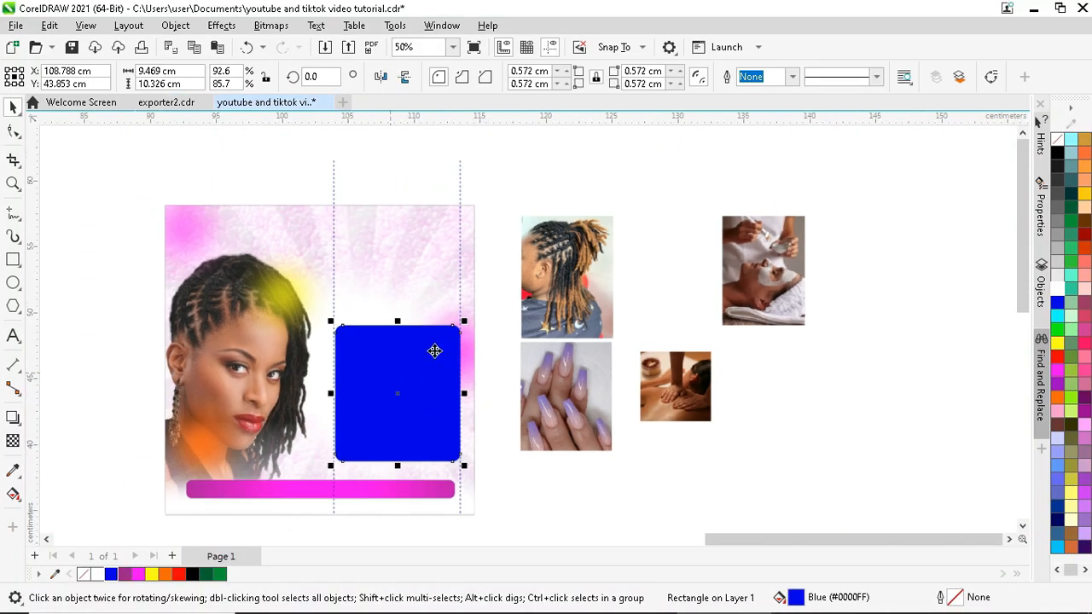
pyautogui.press('Escape')
pyautogui.scroll(2, 426, 348)
pyautogui.click(427, 341)
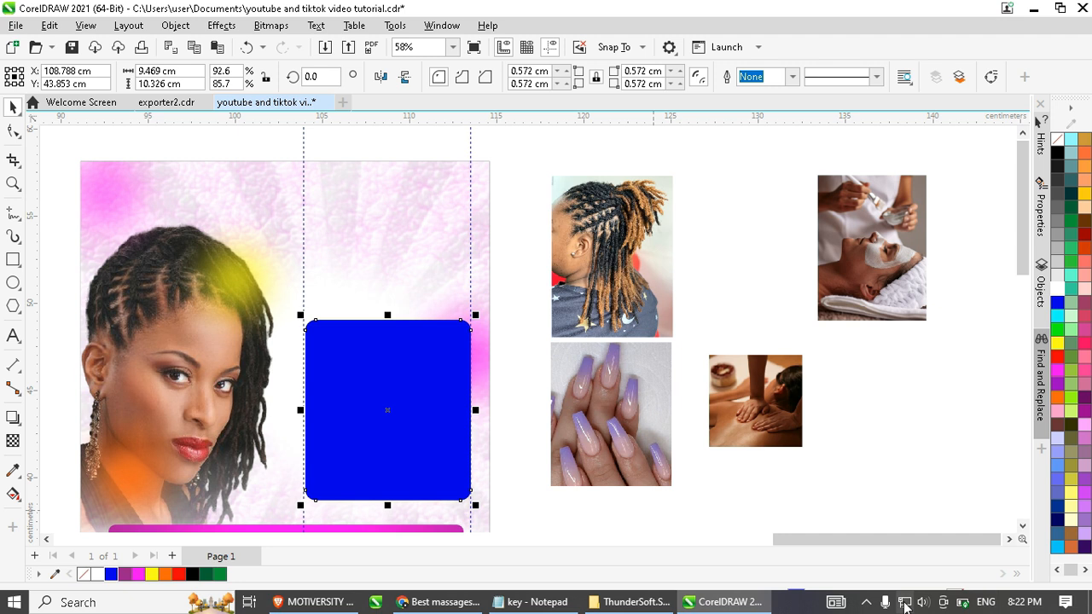
pyautogui.click(866, 604)
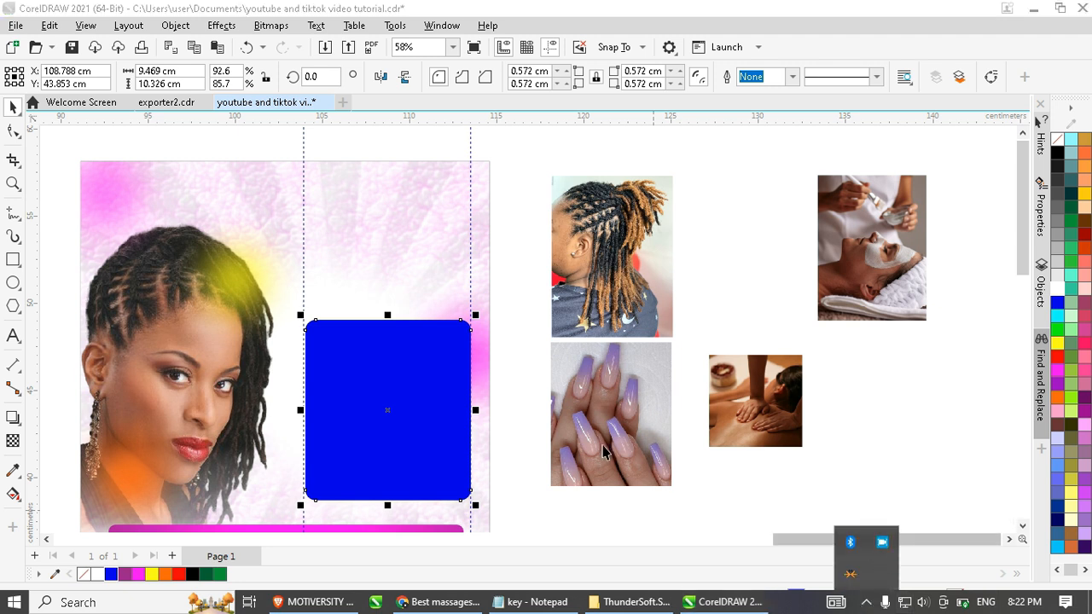
pyautogui.scroll(3, 384, 383)
# - Make a slightly smaller magenta copy of the blue square inside it
pyautogui.moveTo(504, 303); pyautogui.dragTo(498, 309)
pyautogui.moveTo(1057, 368); pyautogui.dragTo(489, 373)
pyautogui.scroll(-1, 414, 281)
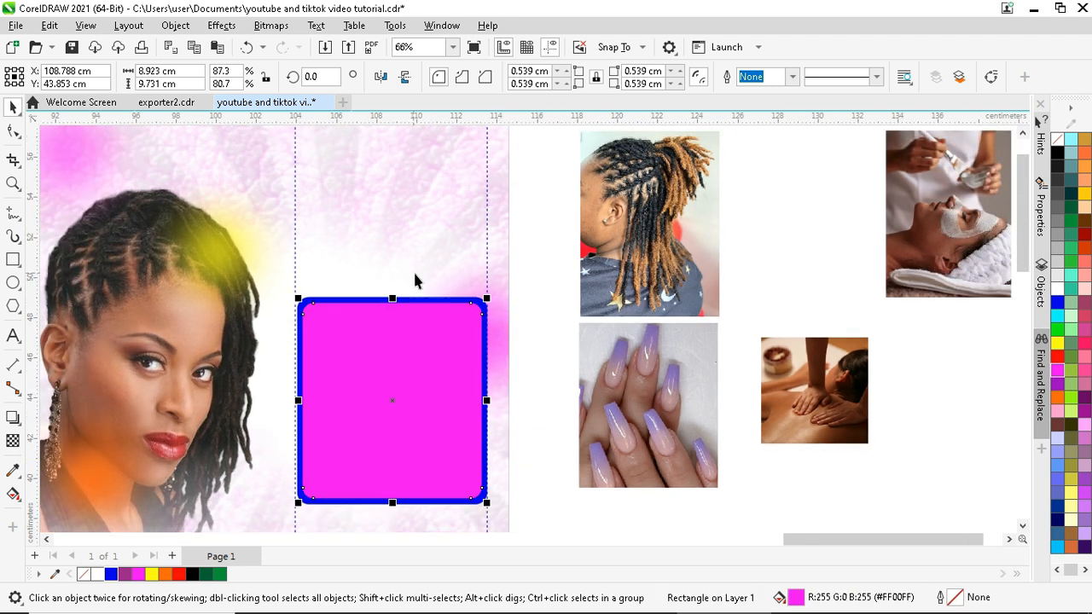
pyautogui.scroll(4, 478, 316)
pyautogui.moveTo(551, 326); pyautogui.dragTo(556, 295)
pyautogui.scroll(-2, 416, 304)
# - Draw a thin 0.239 × 11.717 cm vertical bar down the square's centre
pyautogui.scroll(-4, 417, 303)
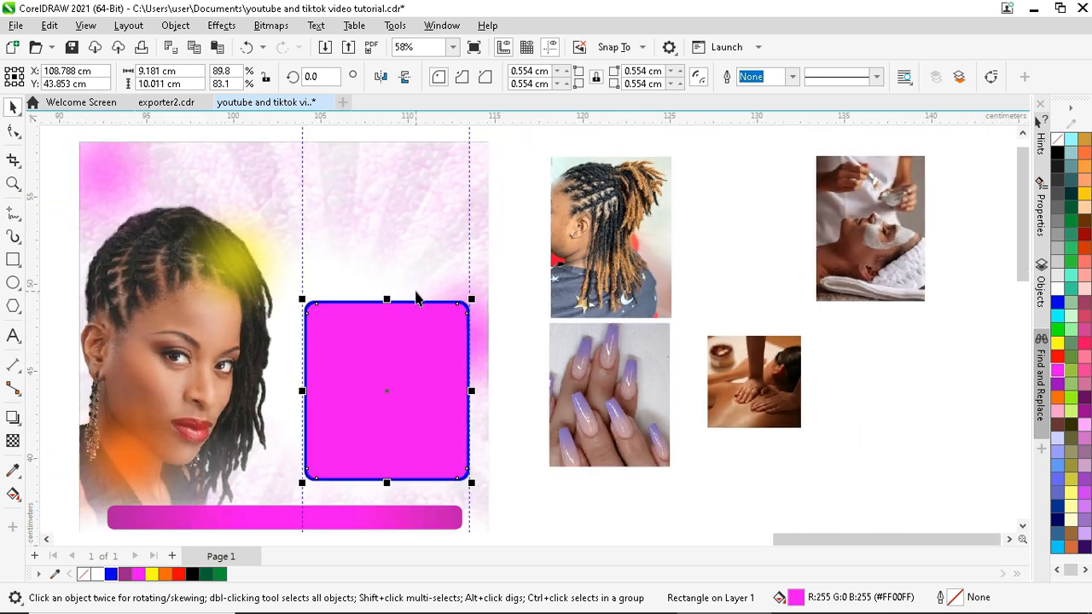
pyautogui.scroll(1, 347, 410)
pyautogui.click(13, 260)
pyautogui.moveTo(392, 267); pyautogui.dragTo(394, 503)
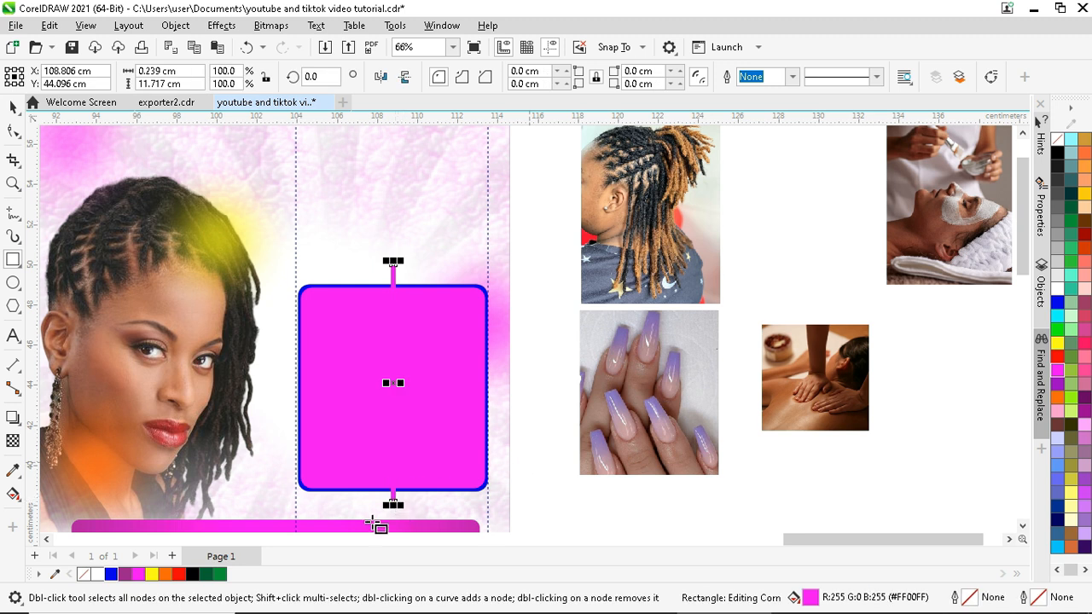
# - Fill the thin bar black
pyautogui.click(193, 574)
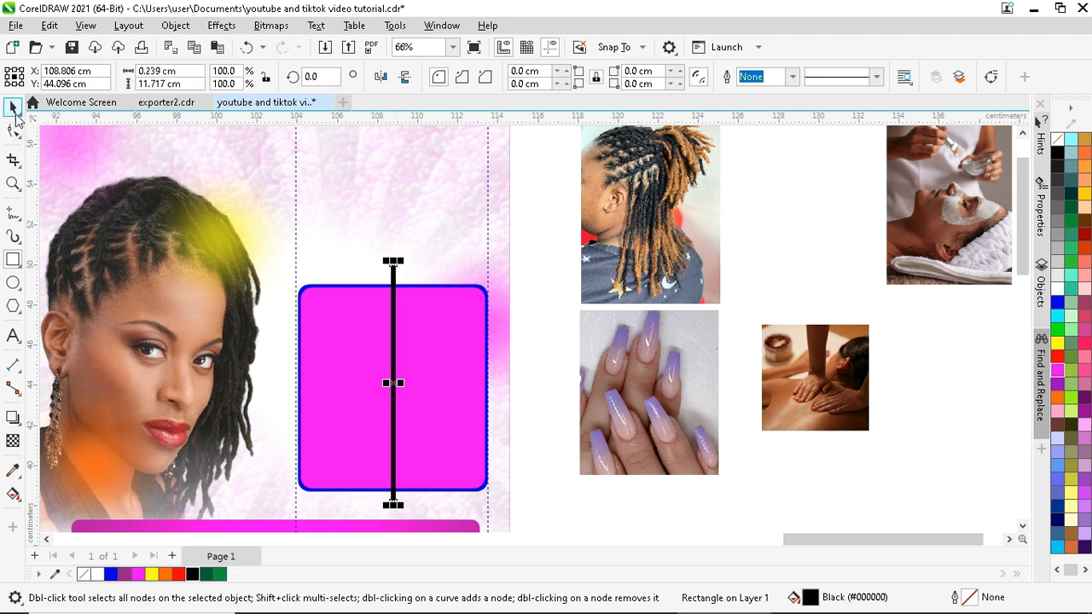
pyautogui.click(13, 107)
pyautogui.scroll(4, 405, 306)
pyautogui.keyDown('shift'); pyautogui.click(447, 276); pyautogui.keyUp('shift')
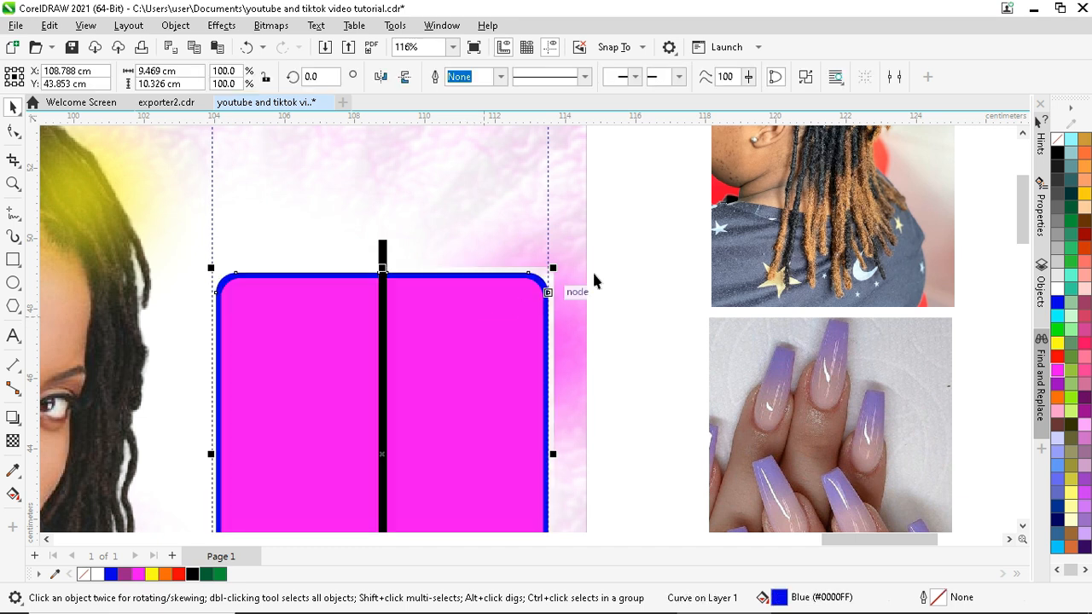
pyautogui.click(621, 234)
pyautogui.click(418, 298)
pyautogui.keyDown('shift'); pyautogui.click(384, 250); pyautogui.keyUp('shift')
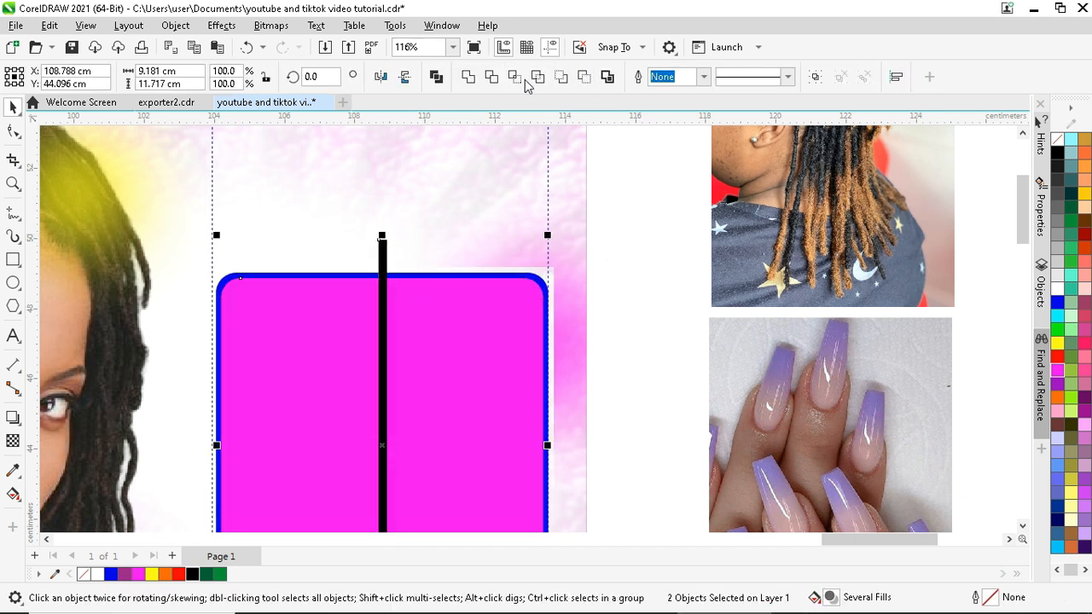
# - Rotate a copy of the black bar 90° to form a horizontal bar
pyautogui.click(383, 365)
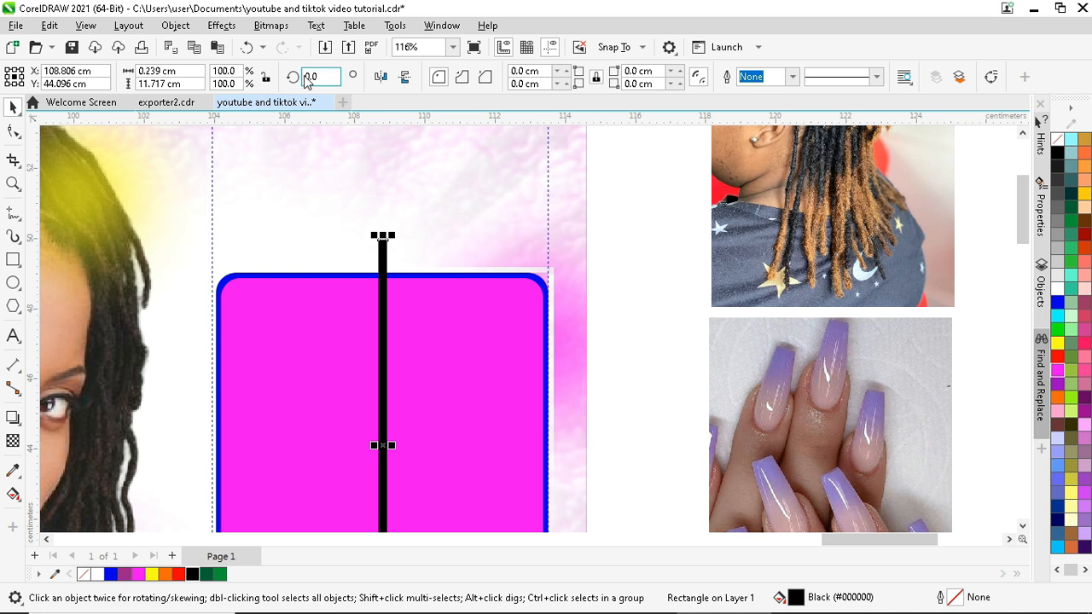
pyautogui.write('90')
pyautogui.press('Return')
pyautogui.scroll(-1, 493, 321)
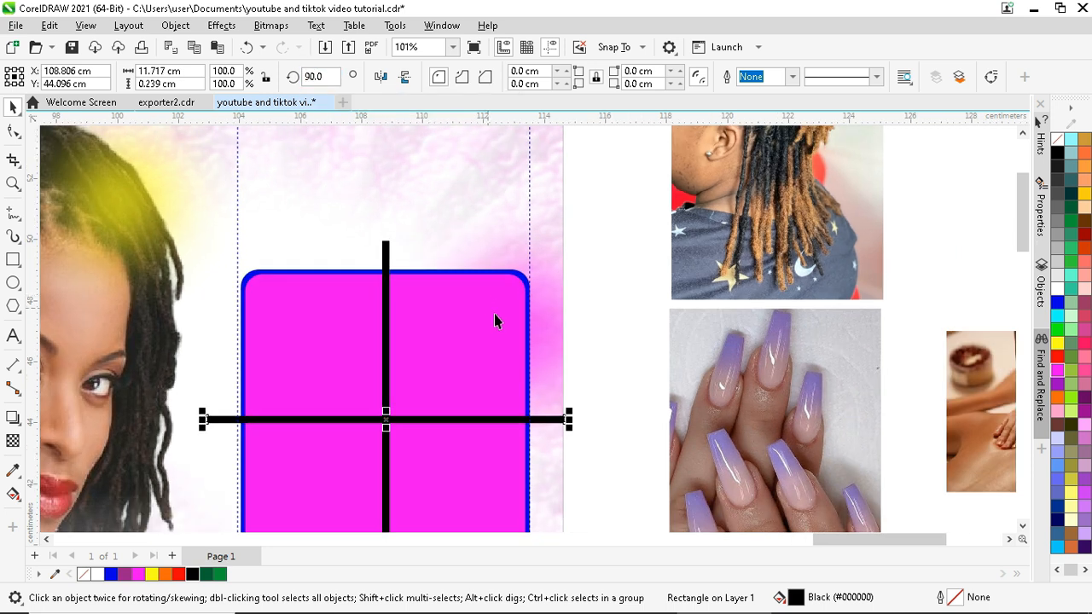
# - Trim both the horizontal and vertical bars out of the magenta square
pyautogui.keyDown('shift'); pyautogui.click(511, 333); pyautogui.keyUp('shift')
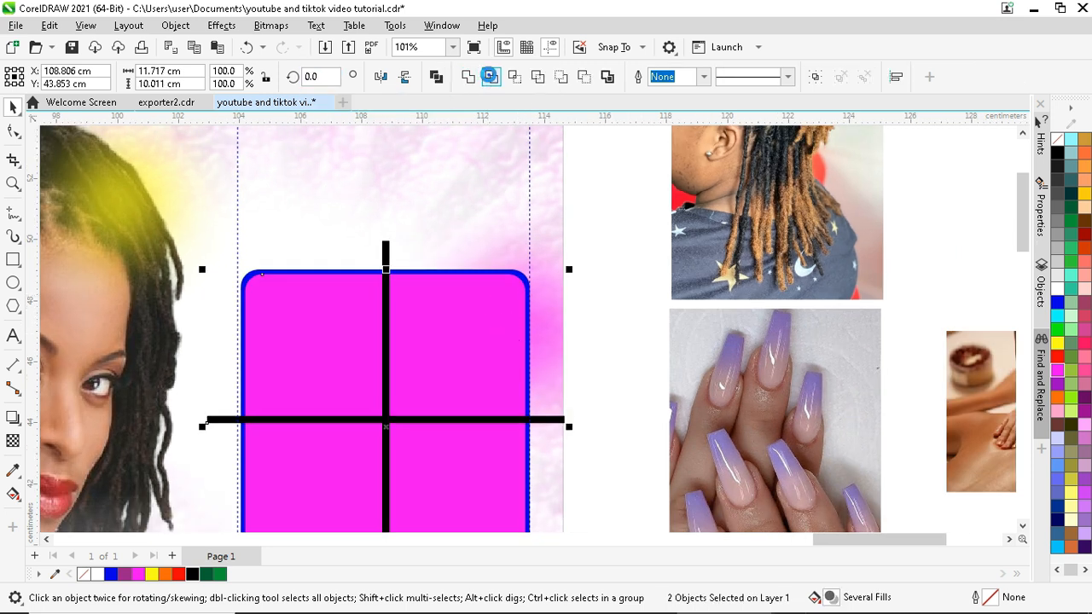
pyautogui.click(491, 76)
pyautogui.press('Tab')
pyautogui.scroll(2, 528, 384)
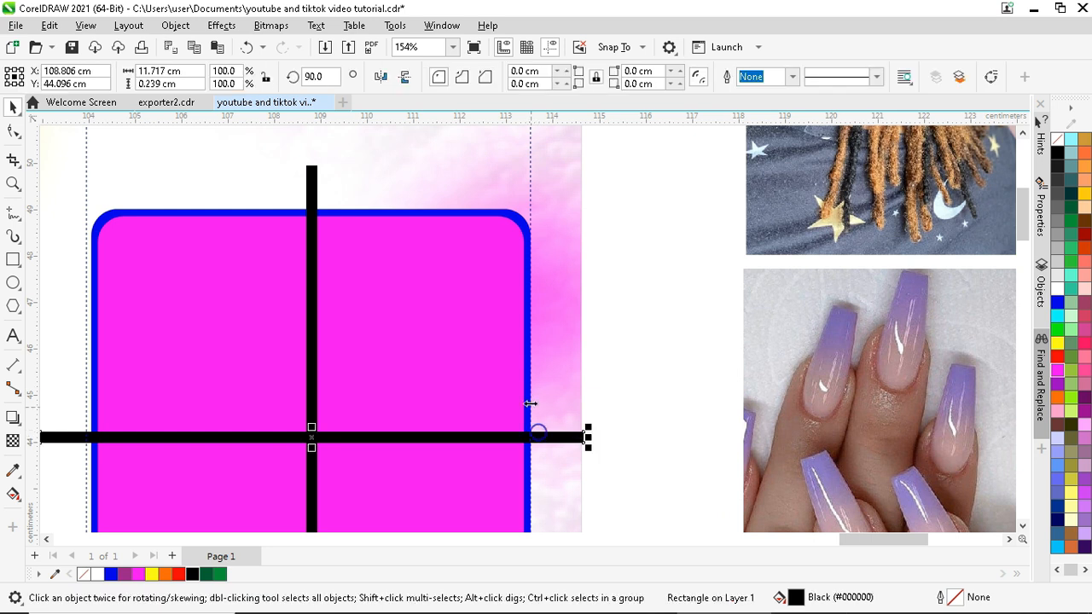
pyautogui.keyDown('shift'); pyautogui.click(527, 407); pyautogui.keyUp('shift')
pyautogui.click(491, 76)
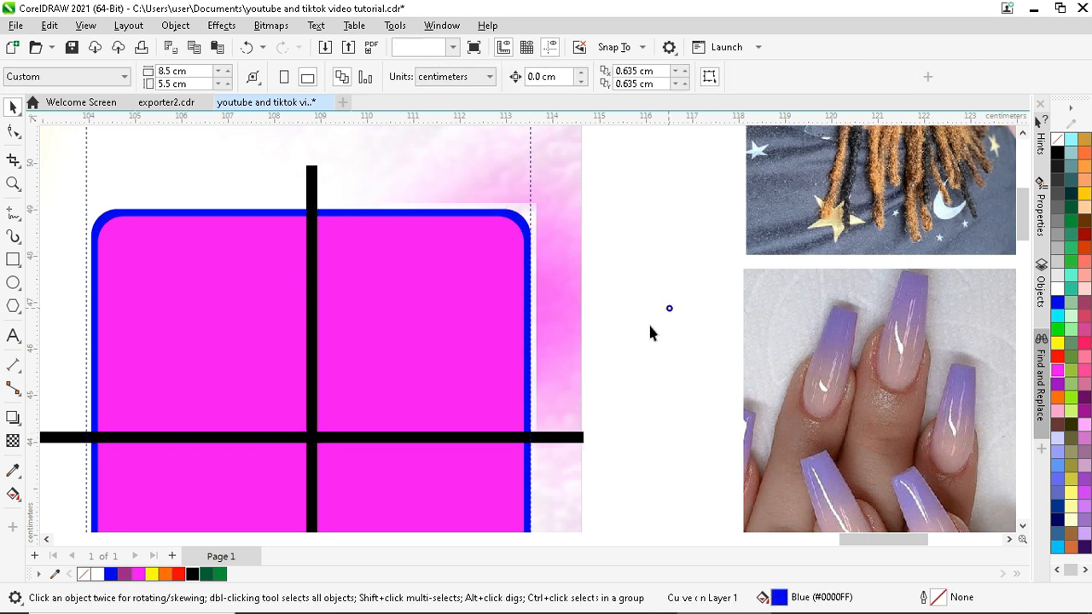
# - Delete both black bars, leaving the four-tile magenta shape
pyautogui.click(578, 438)
pyautogui.press('Delete')
pyautogui.click(315, 405)
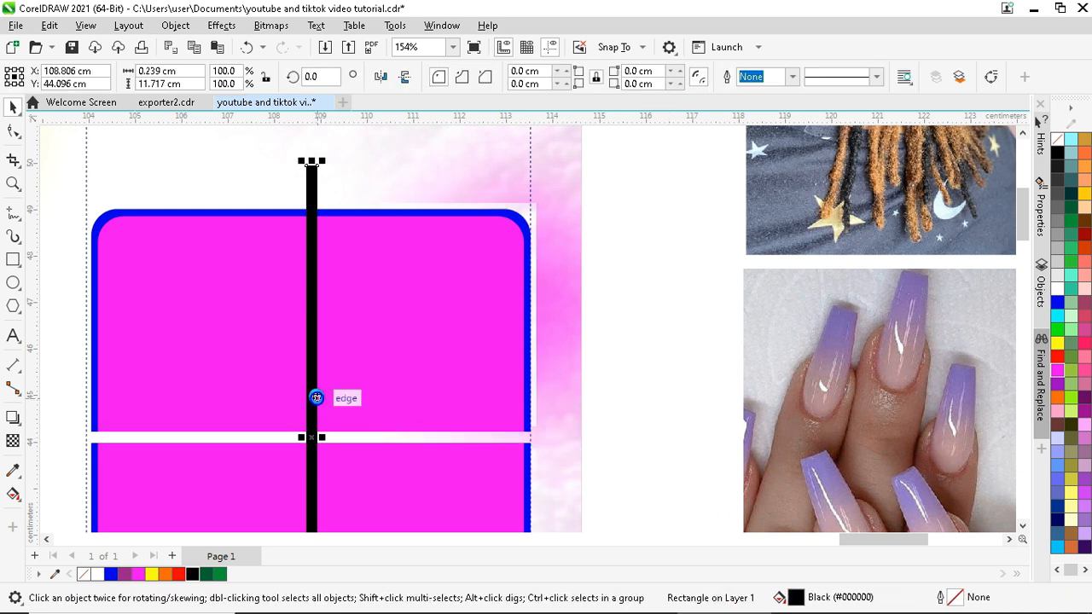
pyautogui.press('Delete')
pyautogui.scroll(-3, 453, 298)
pyautogui.scroll(2, 290, 284)
pyautogui.scroll(2, 307, 294)
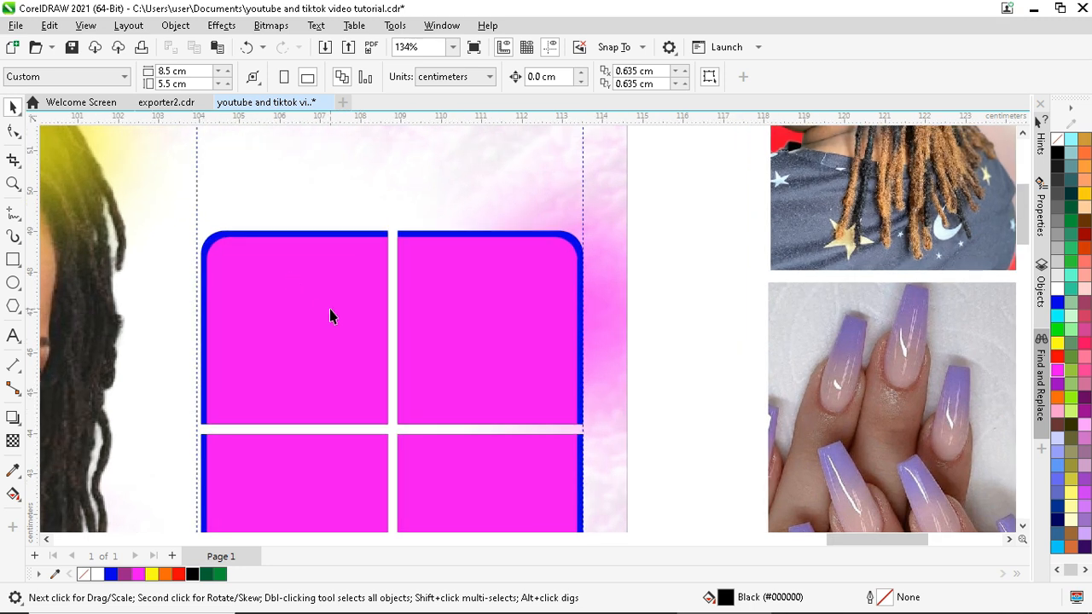
pyautogui.click(334, 308)
pyautogui.scroll(1, 458, 223)
pyautogui.scroll(-1, 460, 228)
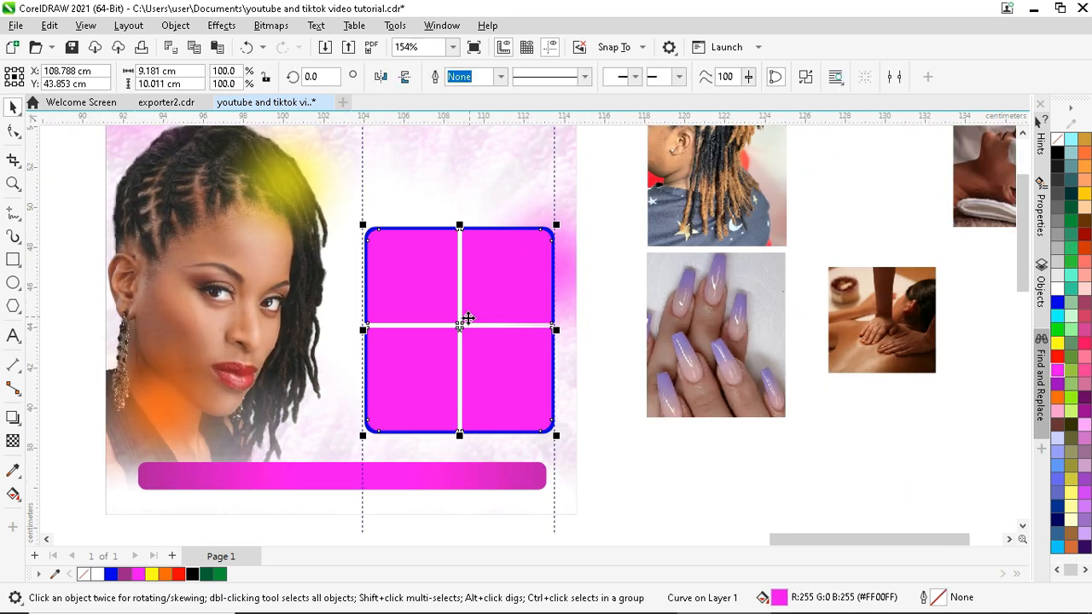
# - Undo the stray edits to restore the page
pyautogui.click(557, 436)
pyautogui.click(563, 434)
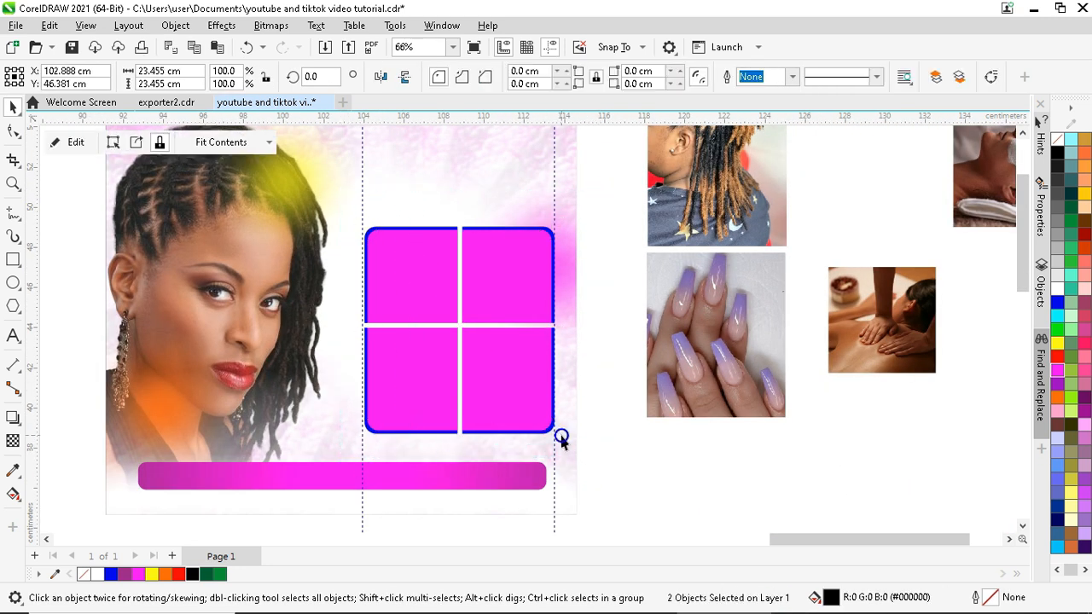
pyautogui.click(248, 50)
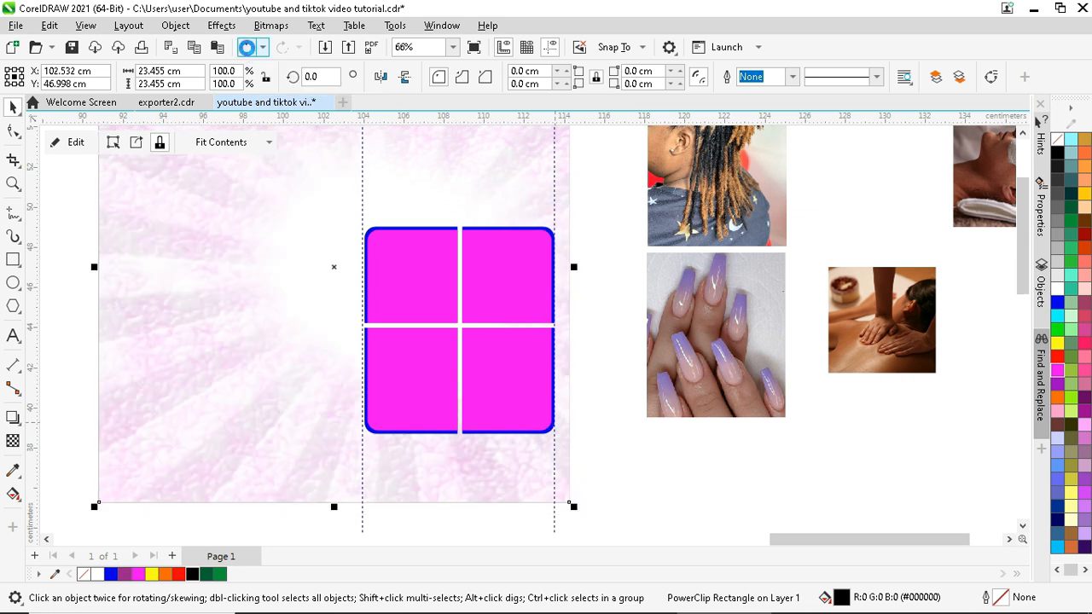
pyautogui.click(608, 220)
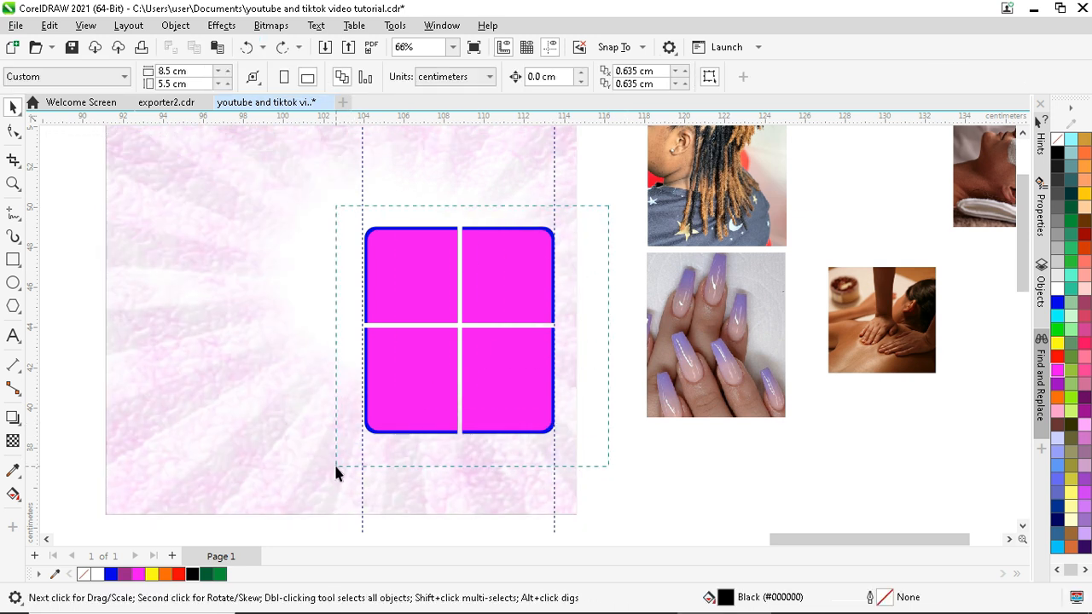
# - Scale the four-tile grid down proportionally from a corner
pyautogui.moveTo(336, 467); pyautogui.dragTo(336, 468)
pyautogui.moveTo(561, 438); pyautogui.dragTo(545, 431)
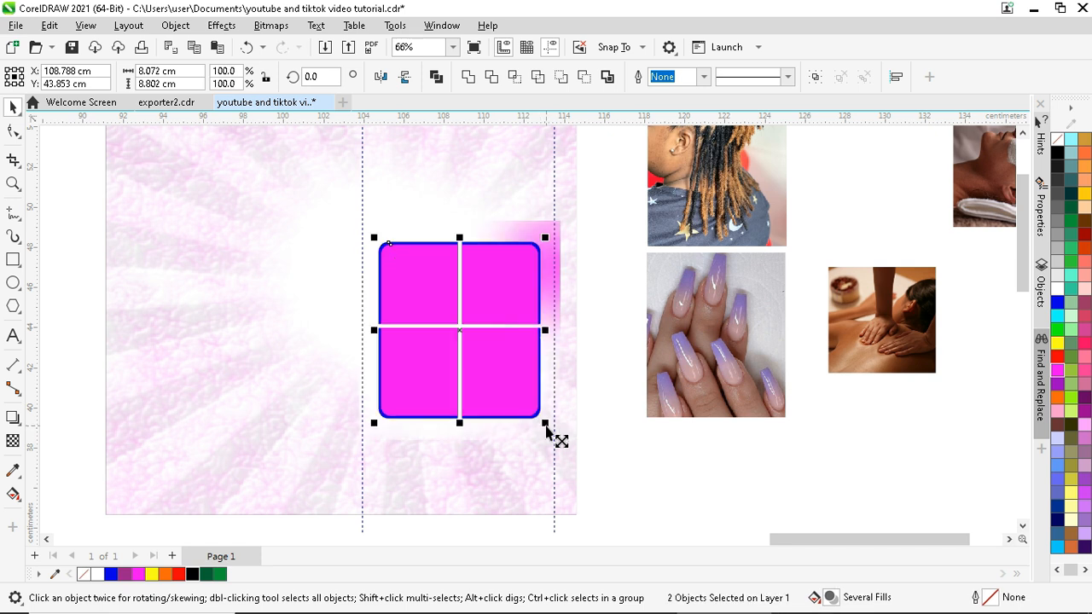
pyautogui.click(596, 335)
pyautogui.scroll(-3, 509, 299)
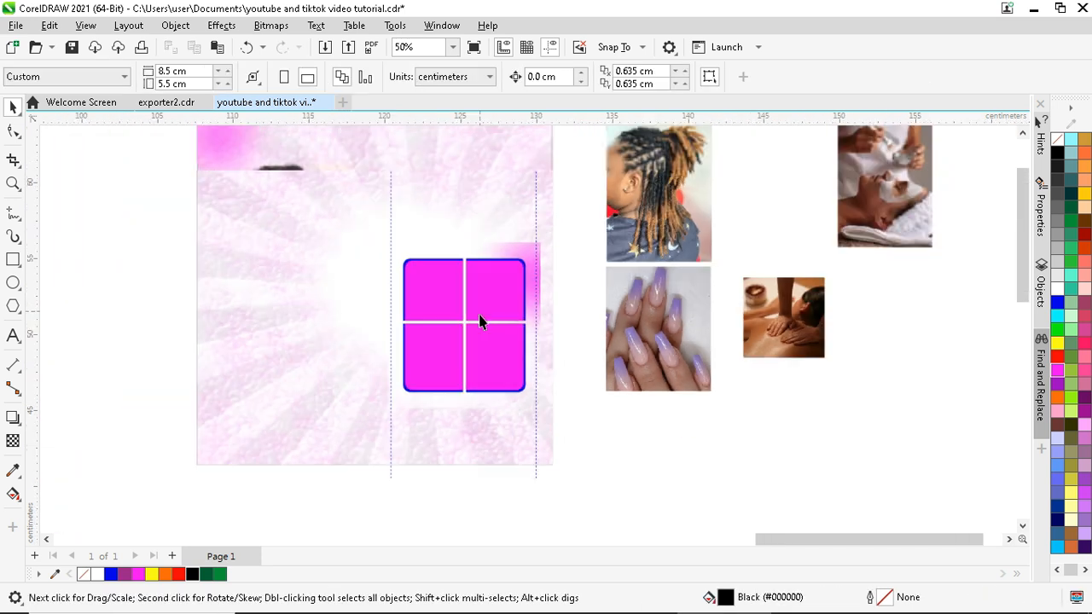
pyautogui.scroll(3, 488, 312)
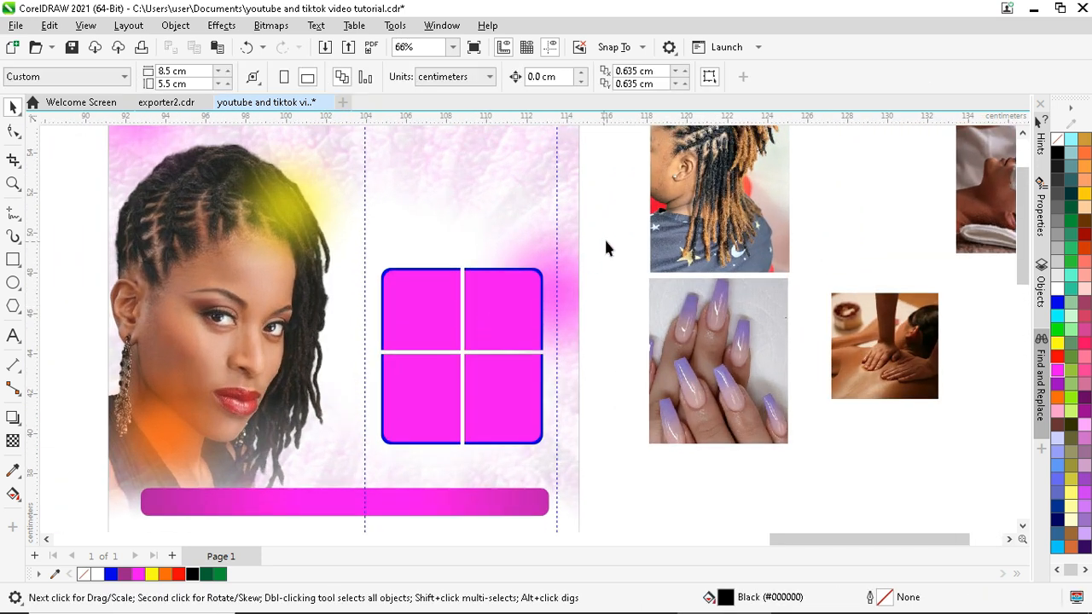
# - Enlarge the grid to about 8.66 × 9.45 cm and move it beside the portrait
pyautogui.click(419, 370)
pyautogui.moveTo(463, 361); pyautogui.dragTo(480, 347)
pyautogui.moveTo(393, 445); pyautogui.dragTo(376, 461)
pyautogui.moveTo(470, 363); pyautogui.dragTo(472, 348)
pyautogui.click(599, 243)
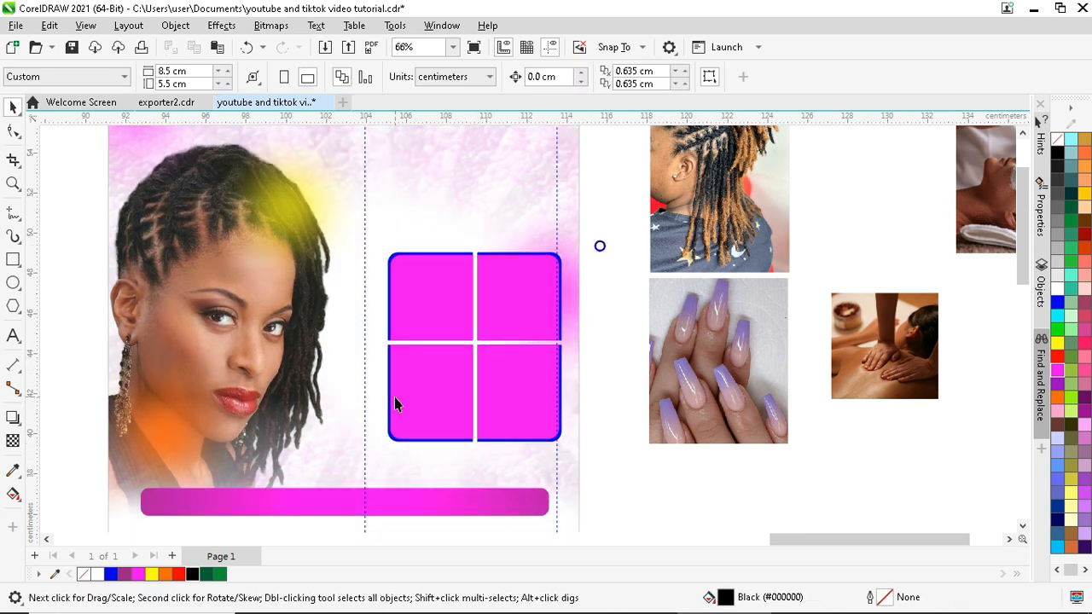
pyautogui.scroll(-1, 509, 251)
pyautogui.scroll(2, 508, 268)
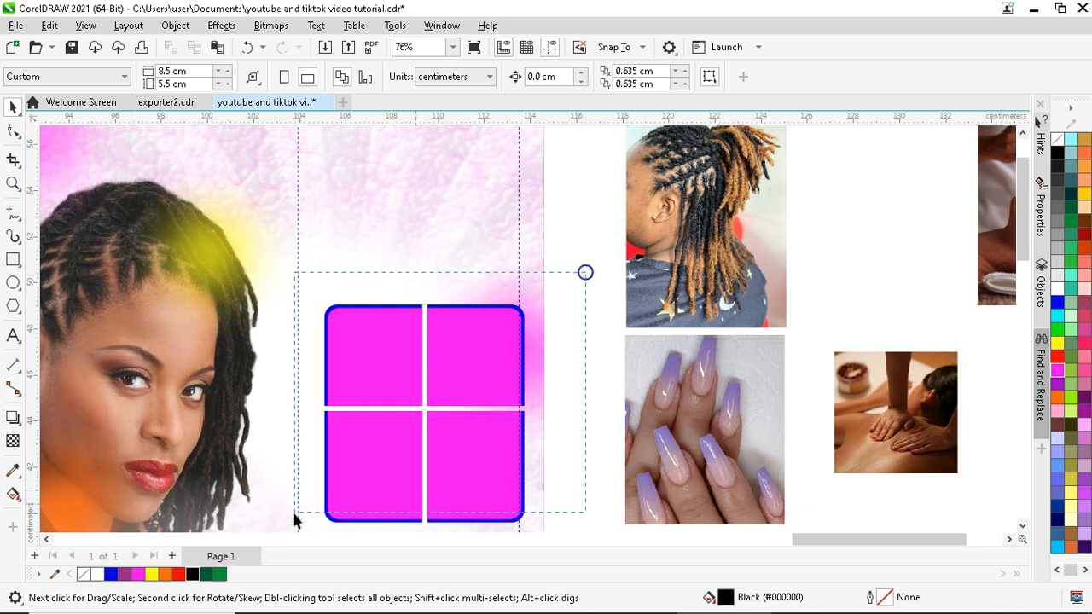
pyautogui.moveTo(294, 521); pyautogui.dragTo(331, 495)
pyautogui.moveTo(429, 383); pyautogui.dragTo(418, 381)
# - Break apart the magenta tile shape and the blue outline into separate pieces with Ctrl+K
pyautogui.scroll(-2, 366, 345)
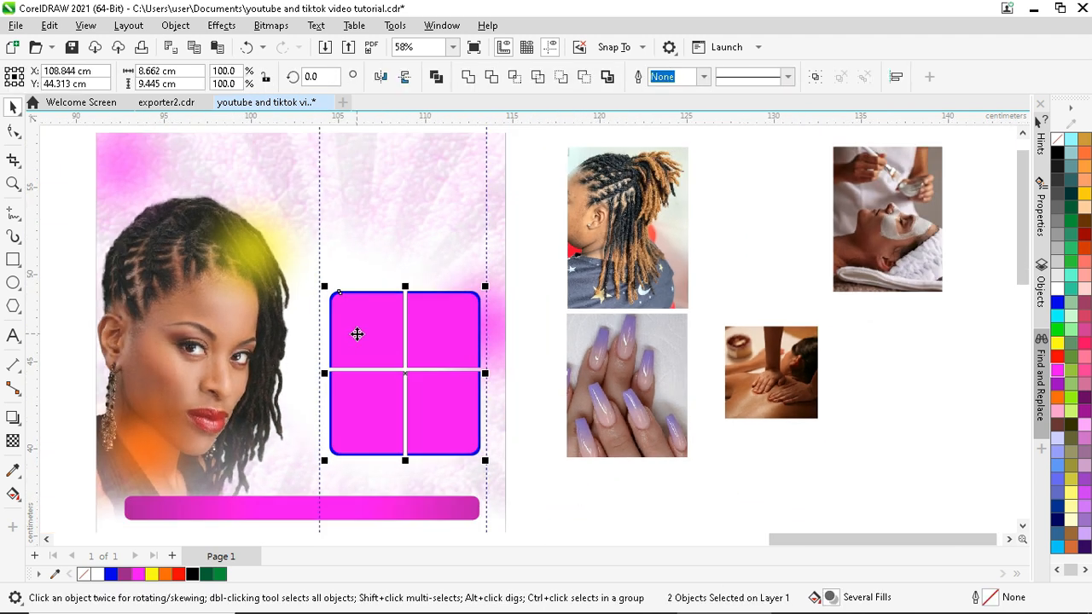
pyautogui.scroll(1, 359, 332)
pyautogui.click(383, 309)
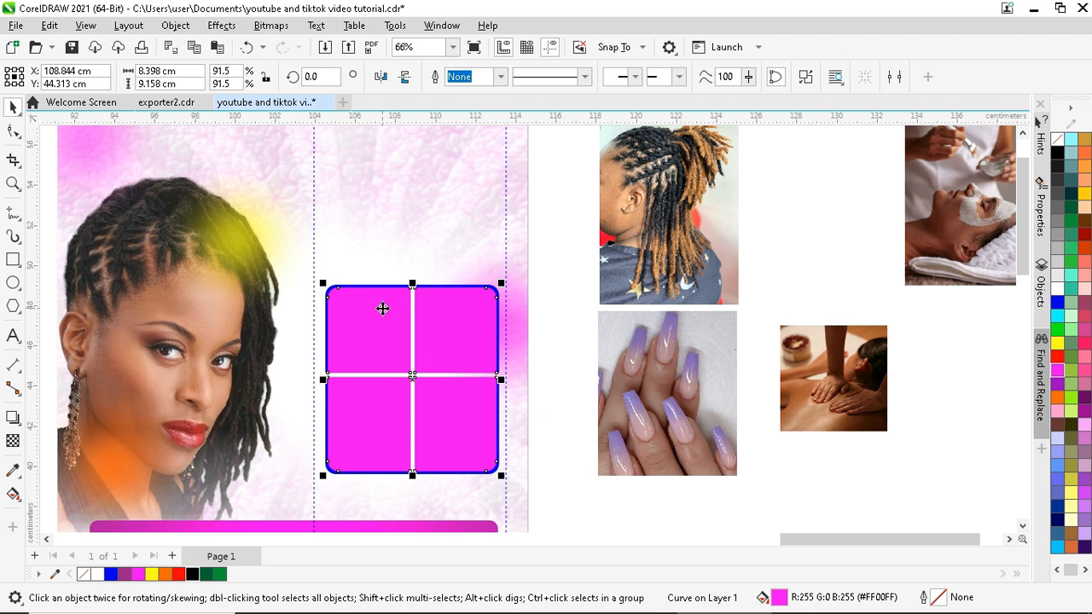
pyautogui.scroll(2, 555, 283)
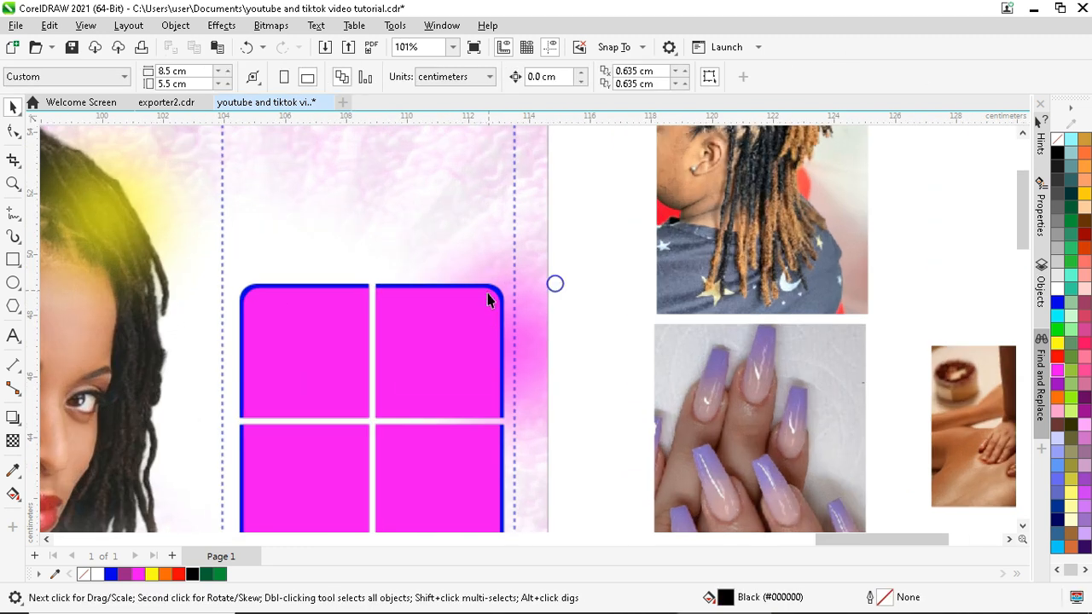
pyautogui.hotkey('ctrl', 'k')
pyautogui.click(586, 294)
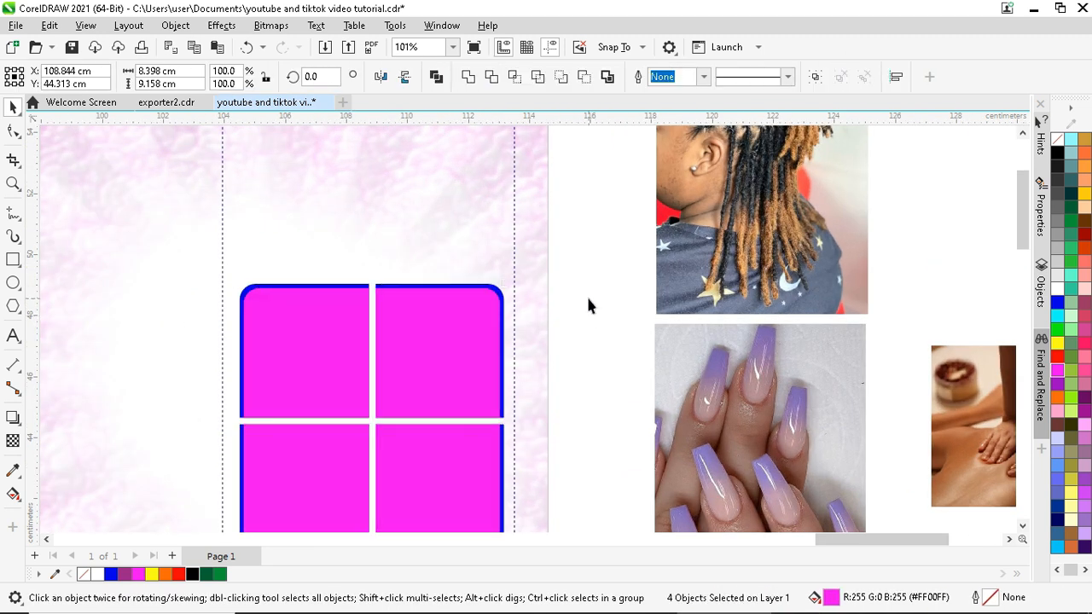
pyautogui.click(390, 313)
pyautogui.scroll(4, 463, 289)
pyautogui.click(492, 284)
pyautogui.hotkey('ctrl', 'k')
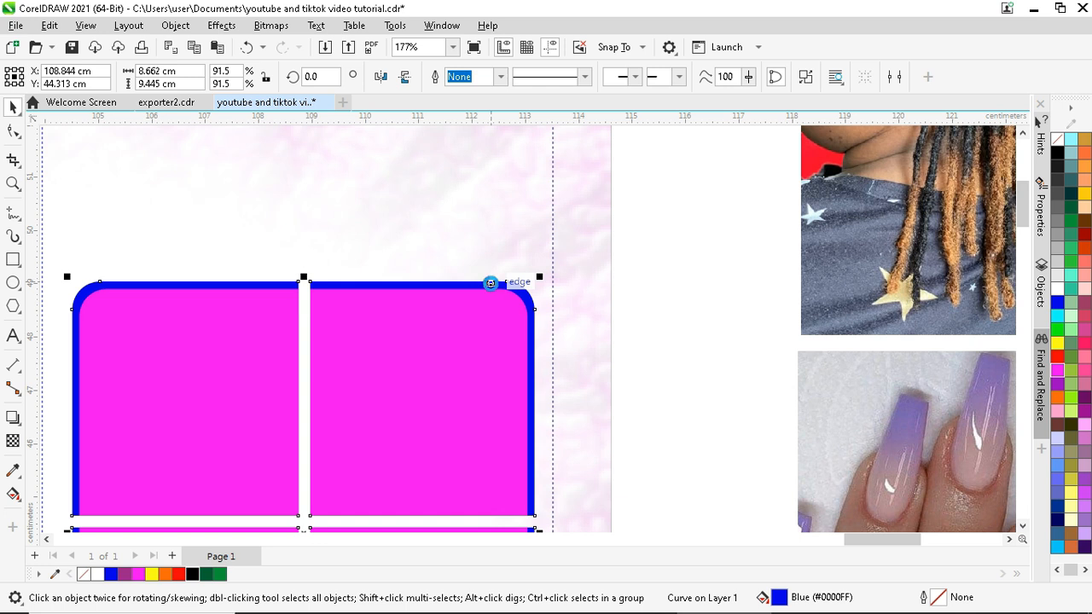
pyautogui.scroll(-3, 325, 356)
# - Make the top-left magenta tile slightly shorter and narrower, then reposition it
pyautogui.click(310, 347)
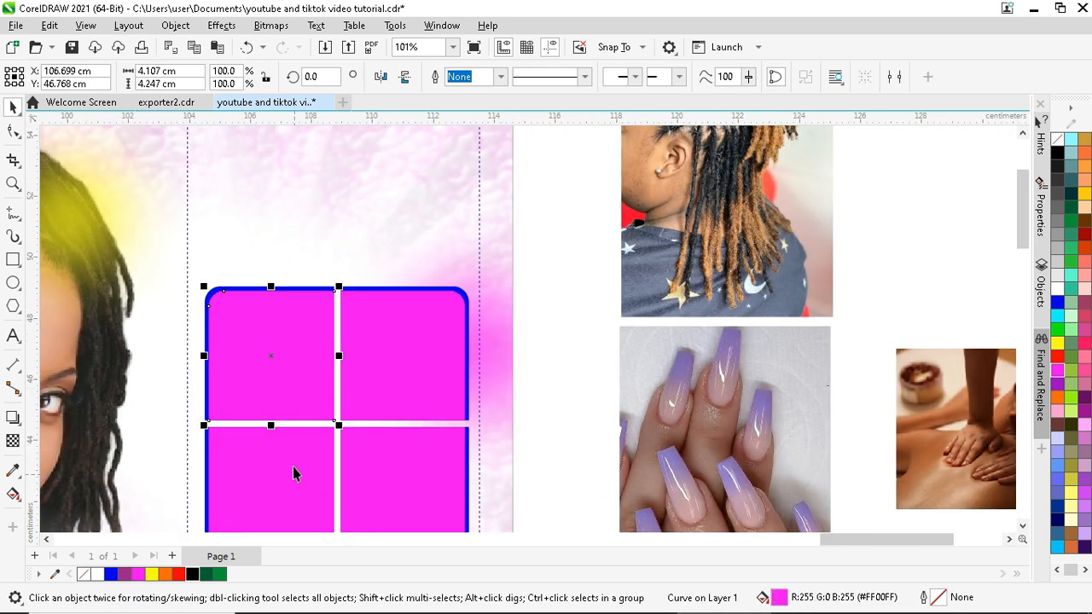
pyautogui.scroll(4, 282, 448)
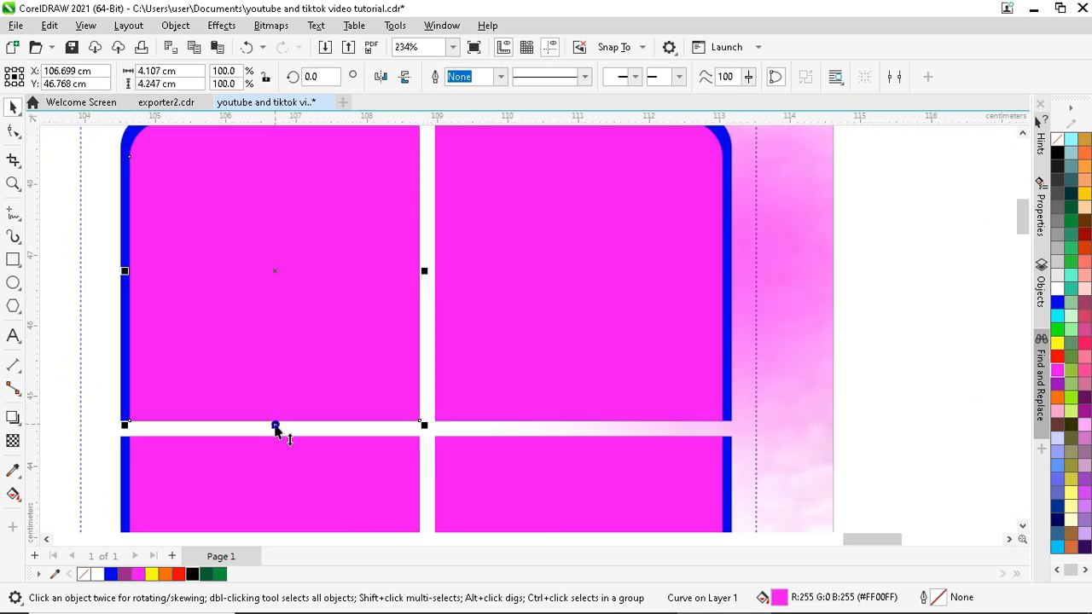
pyautogui.moveTo(275, 426); pyautogui.dragTo(275, 412)
pyautogui.scroll(-1, 361, 217)
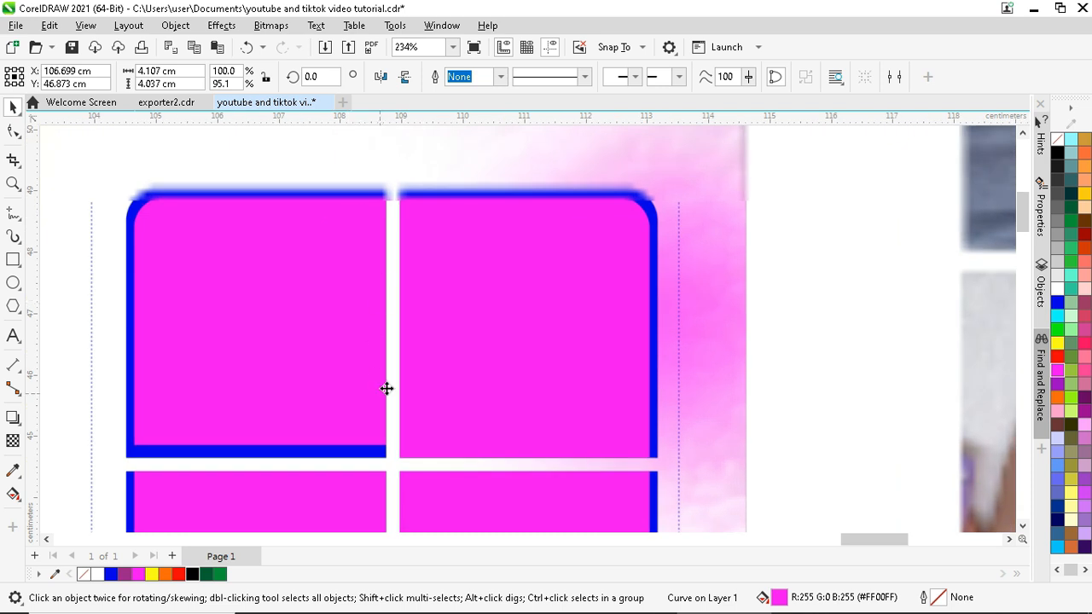
pyautogui.moveTo(391, 321); pyautogui.dragTo(409, 363)
pyautogui.scroll(2, 402, 329)
pyautogui.click(397, 344)
pyautogui.scroll(-3, 431, 268)
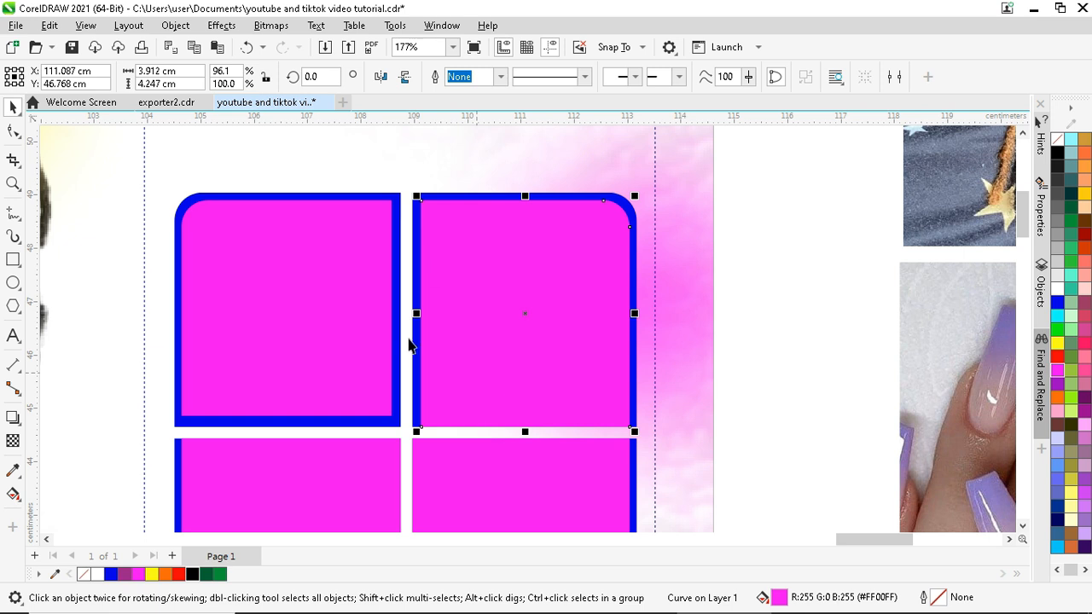
pyautogui.scroll(1, 397, 421)
pyautogui.moveTo(398, 419); pyautogui.dragTo(404, 436)
pyautogui.scroll(-1, 404, 436)
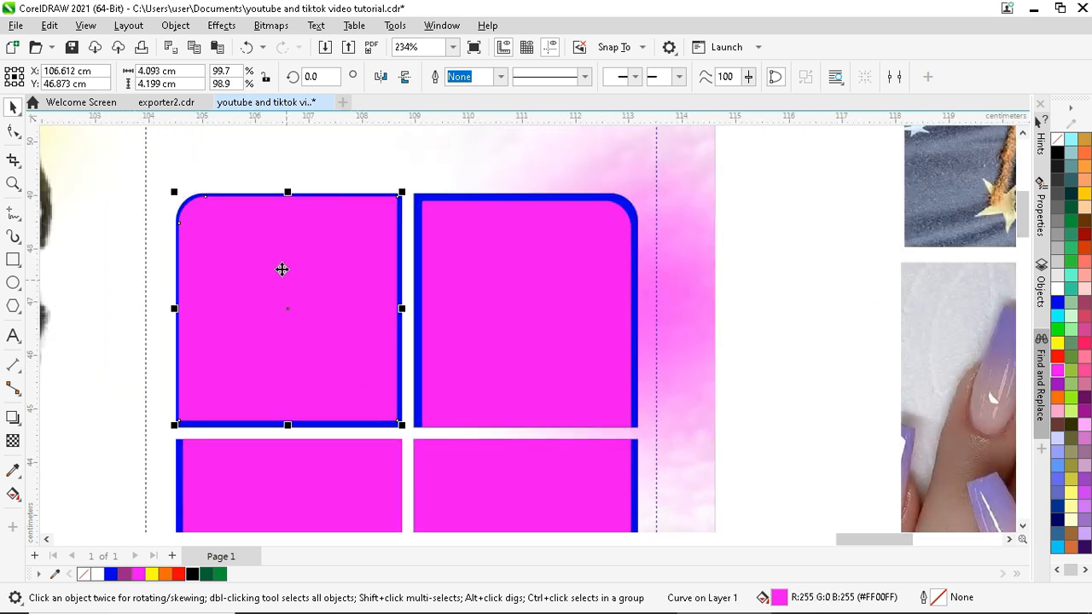
pyautogui.scroll(3, 407, 436)
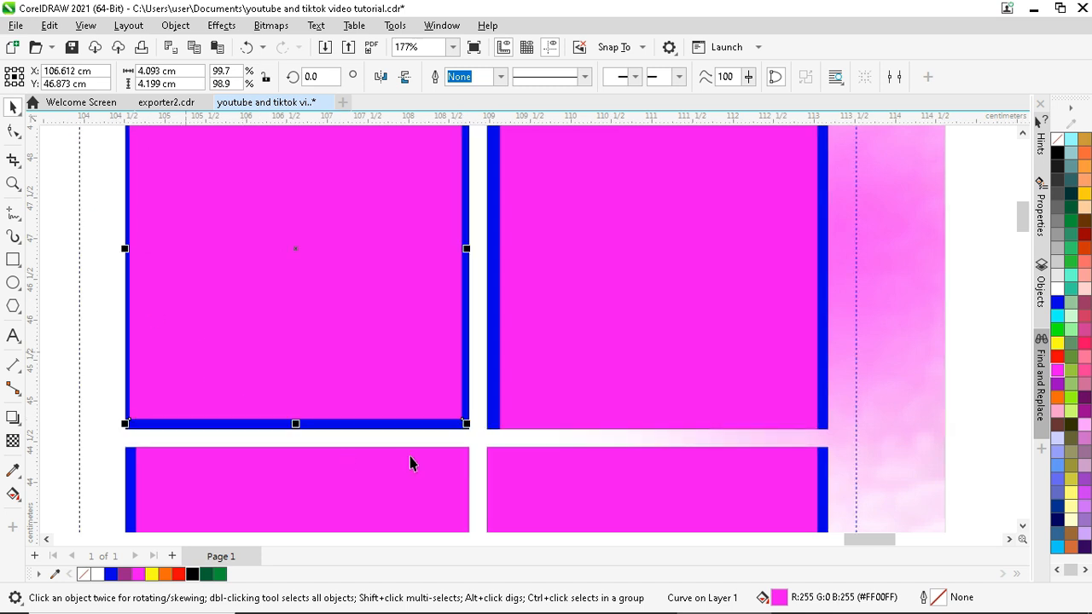
# - Fine-tune the top-left tile from its corner and edge handles to about 4.08 × 4.2 cm
pyautogui.moveTo(464, 421)
pyautogui.mouseDown()
pyautogui.moveTo(457, 416)
pyautogui.moveTo(464, 421)
pyautogui.mouseUp()
pyautogui.scroll(1, 452, 418)
pyautogui.scroll(-1, 427, 422)
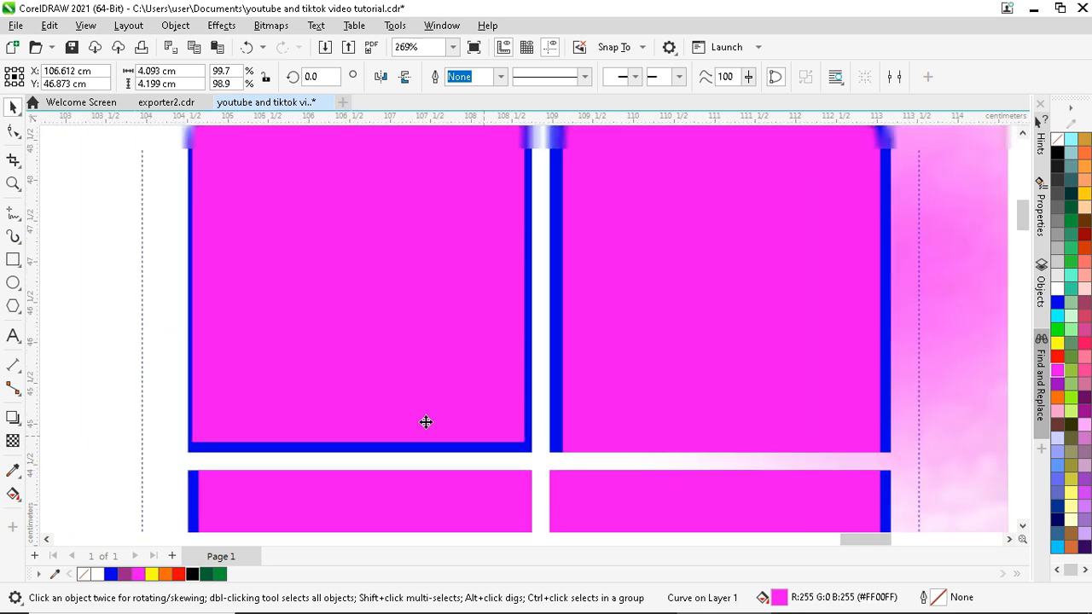
pyautogui.moveTo(554, 454); pyautogui.dragTo(554, 457)
pyautogui.scroll(-2, 429, 476)
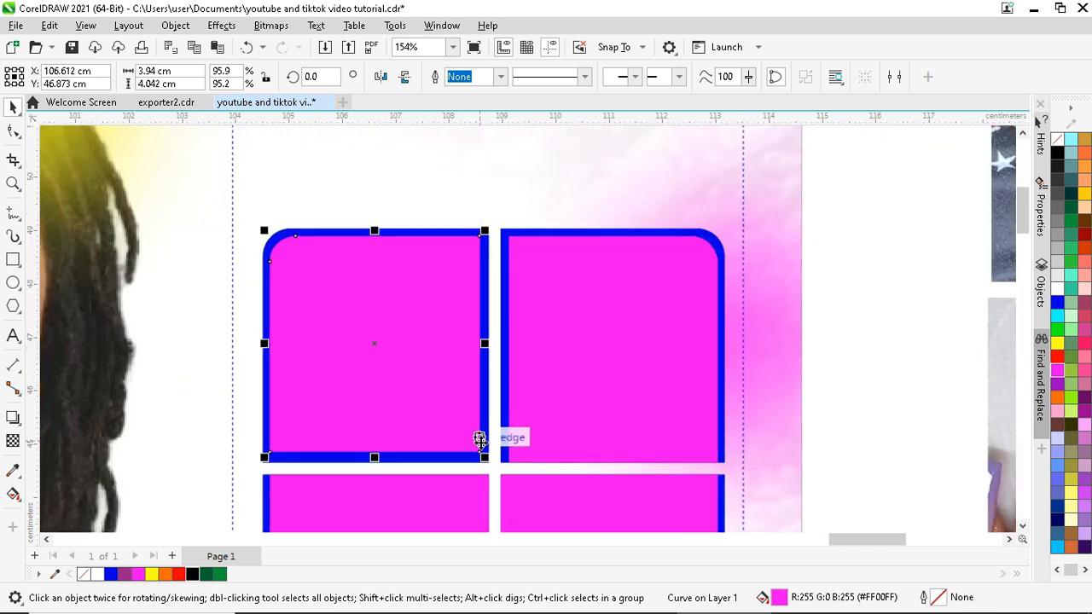
pyautogui.scroll(2, 480, 443)
pyautogui.moveTo(482, 457); pyautogui.dragTo(487, 468)
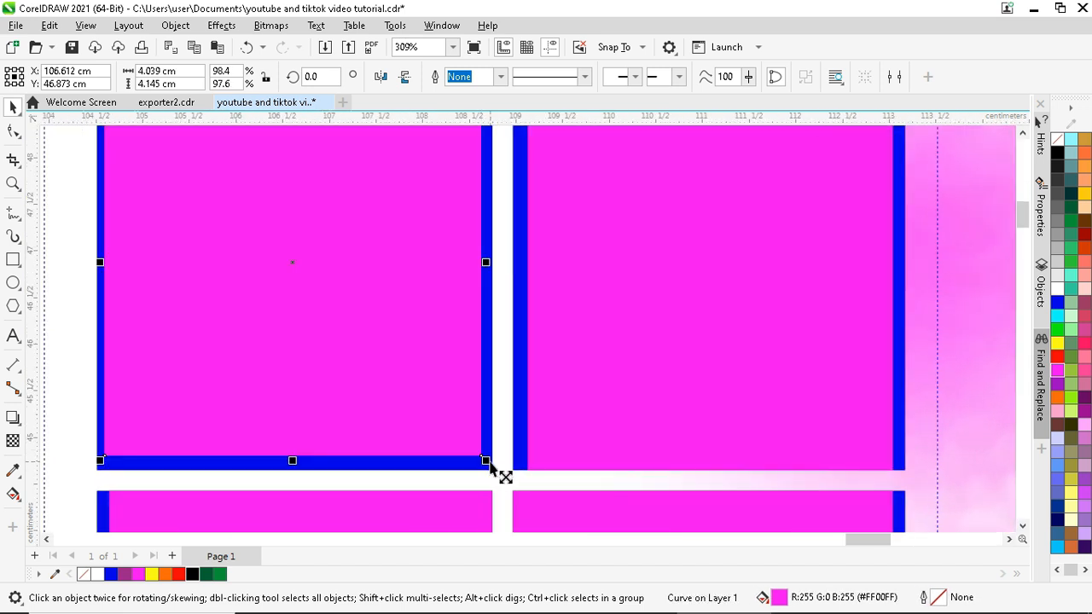
pyautogui.scroll(1, 187, 469)
pyautogui.moveTo(325, 461); pyautogui.dragTo(333, 472)
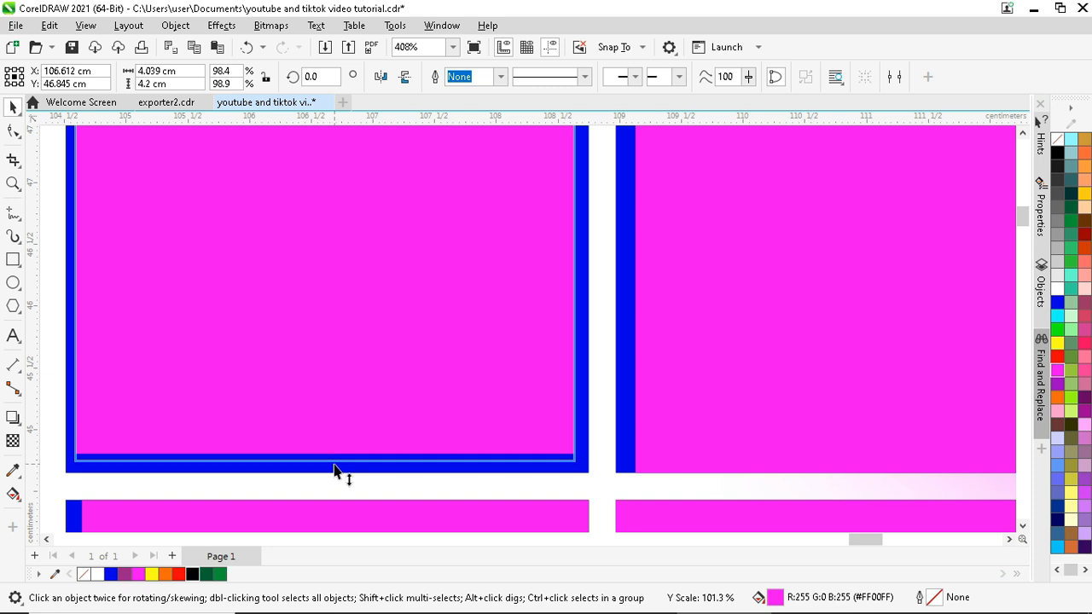
pyautogui.scroll(-2, 316, 505)
pyautogui.moveTo(465, 329)
pyautogui.mouseDown()
pyautogui.moveTo(475, 367)
pyautogui.moveTo(475, 345)
pyautogui.mouseUp()
pyautogui.scroll(2, 470, 334)
pyautogui.scroll(-1, 476, 346)
pyautogui.scroll(-4, 476, 346)
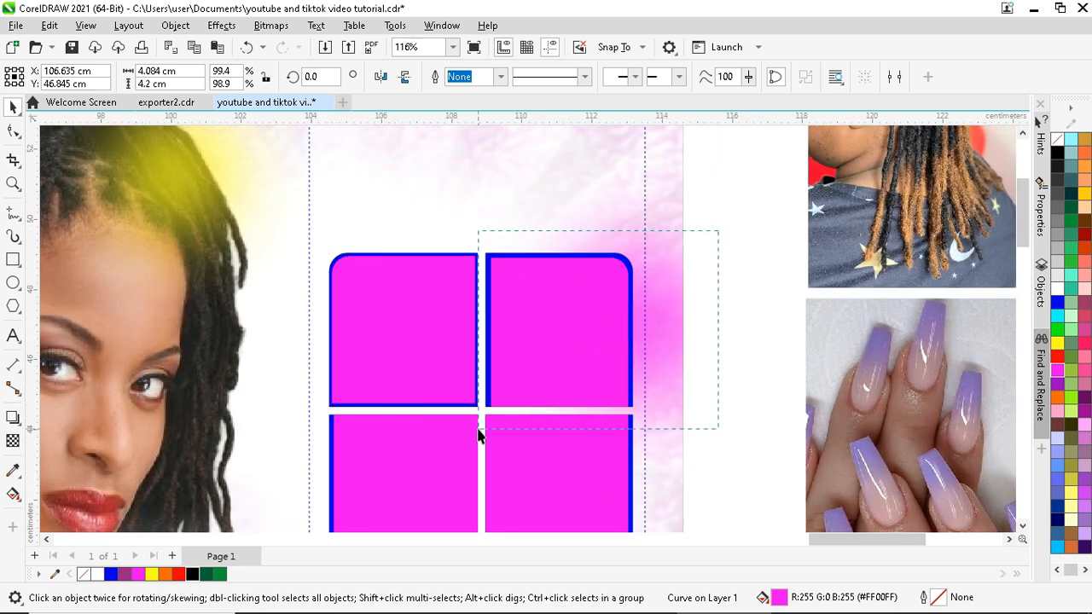
# - Delete the top-right and lower tiles, keeping the top-left tile, and stretch it taller
pyautogui.moveTo(477, 435); pyautogui.dragTo(481, 435)
pyautogui.press('Delete')
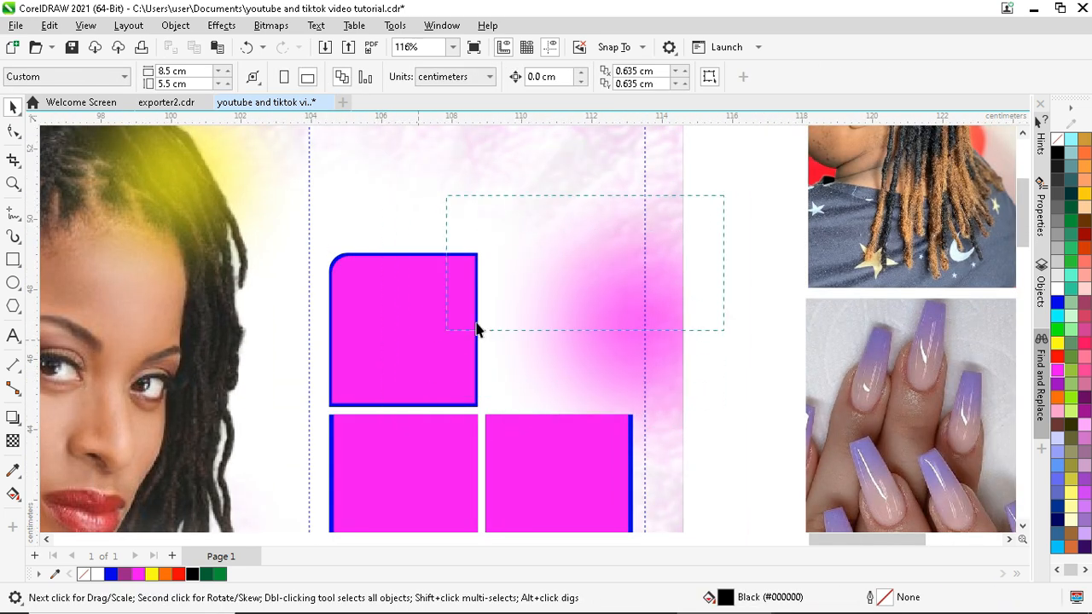
pyautogui.scroll(-2, 476, 329)
pyautogui.moveTo(424, 480); pyautogui.dragTo(422, 480)
pyautogui.press('Delete')
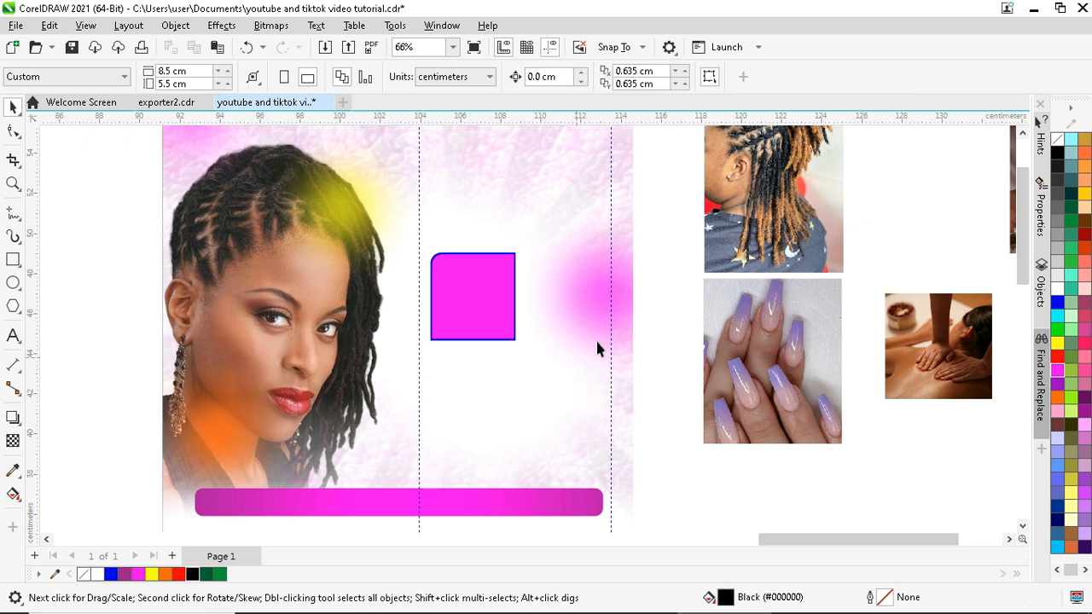
pyautogui.moveTo(451, 375); pyautogui.dragTo(480, 367)
pyautogui.scroll(1, 428, 294)
# - Copy the tile below, rotate it 180° and mirror it, then copy the pair to the right
pyautogui.moveTo(580, 341); pyautogui.dragTo(426, 424)
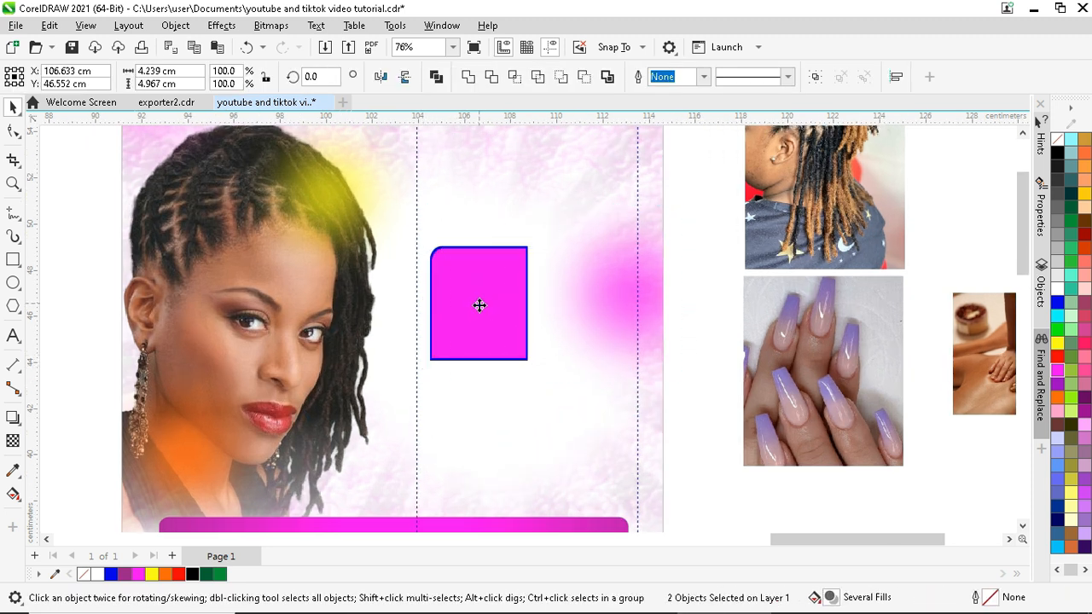
pyautogui.moveTo(478, 304); pyautogui.dragTo(468, 424)
pyautogui.moveTo(468, 424); pyautogui.dragTo(467, 420)
pyautogui.click(381, 77)
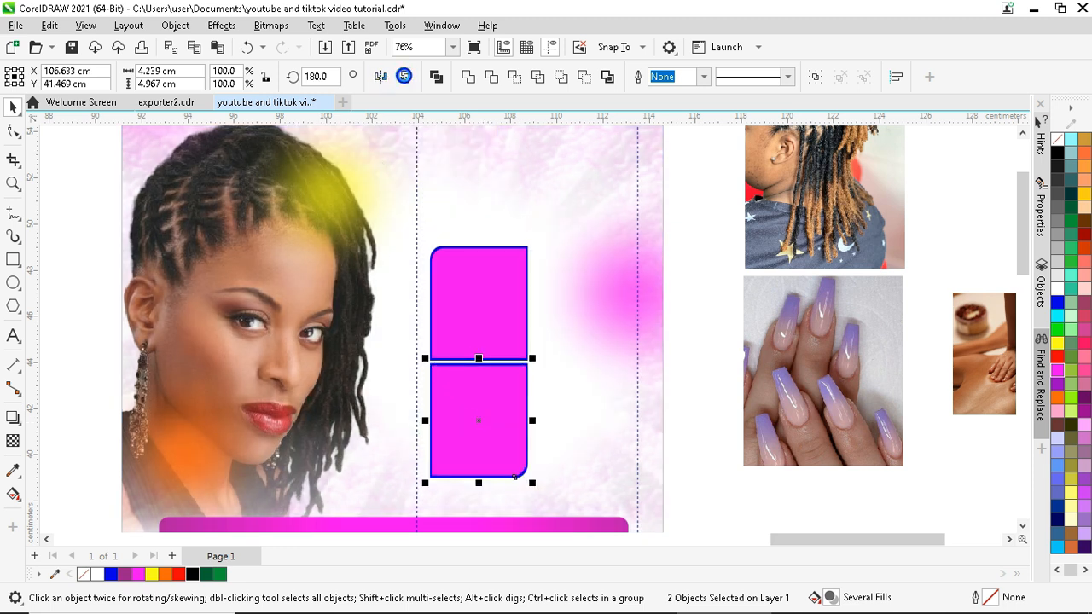
pyautogui.click(383, 77)
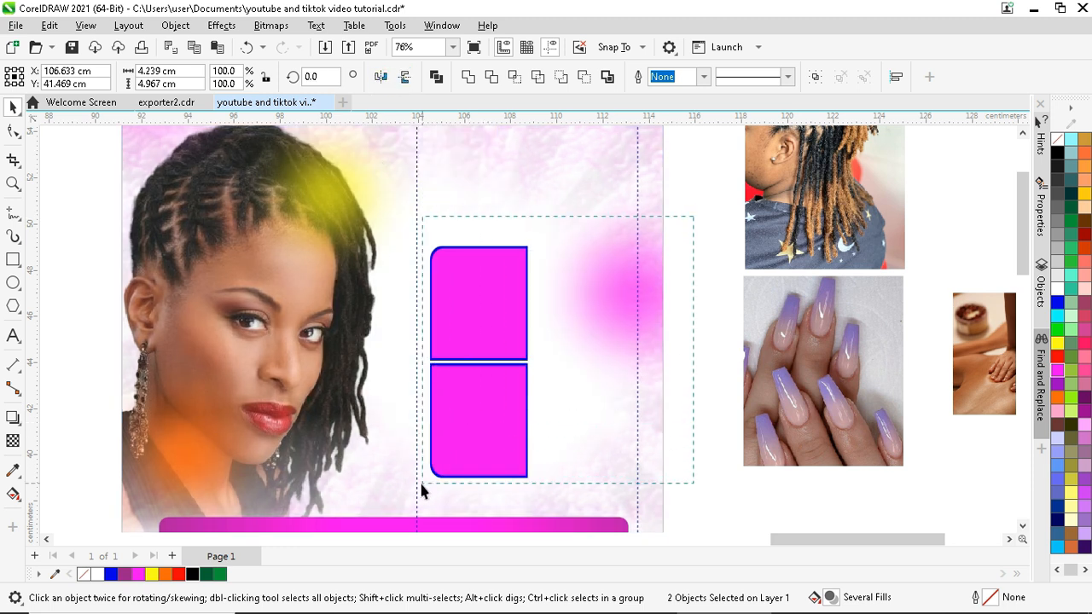
pyautogui.moveTo(420, 491); pyautogui.dragTo(421, 504)
pyautogui.moveTo(487, 366); pyautogui.dragTo(580, 365)
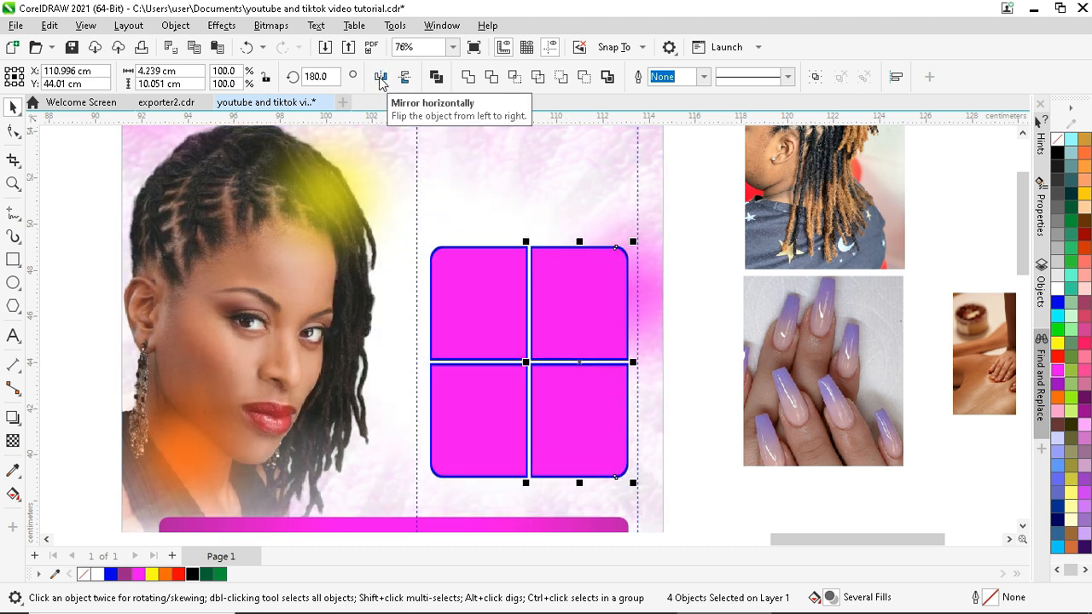
pyautogui.scroll(-3, 447, 418)
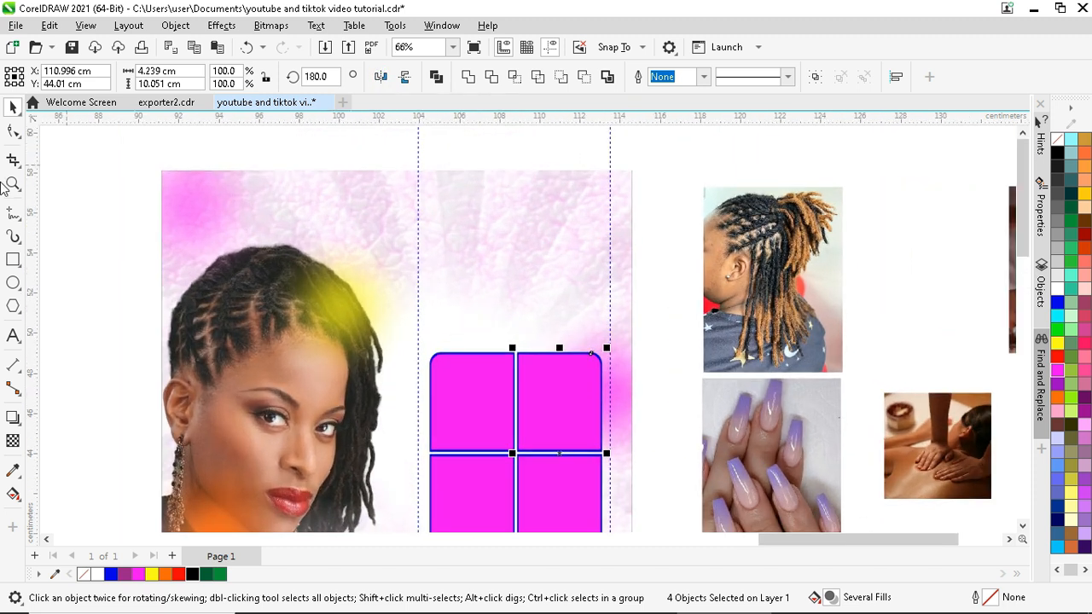
# - Type the heading '4TH' above the magenta tile grid
pyautogui.click(460, 238)
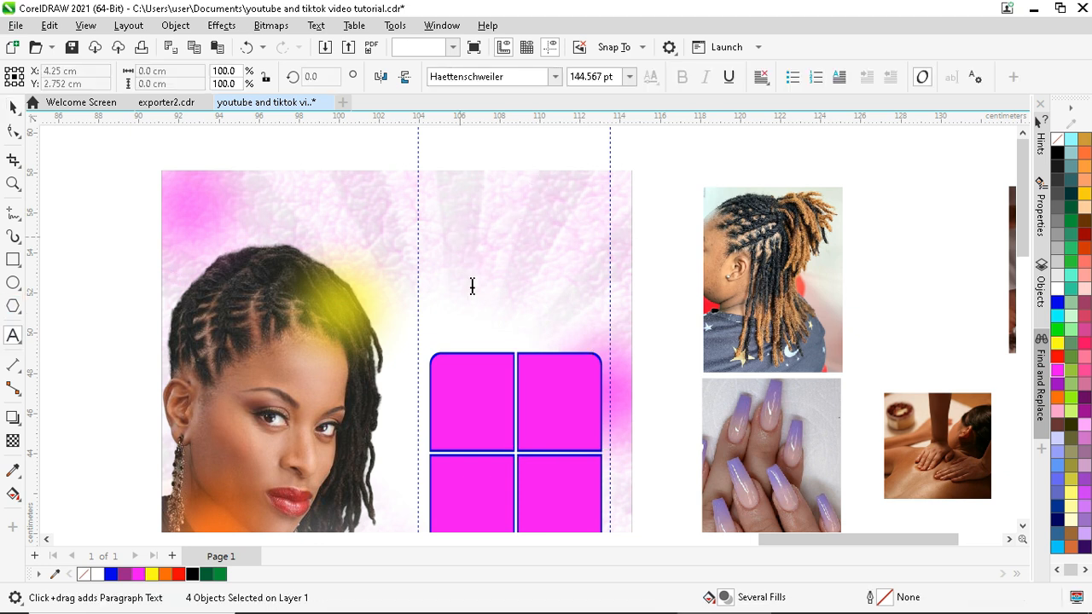
pyautogui.click(471, 286)
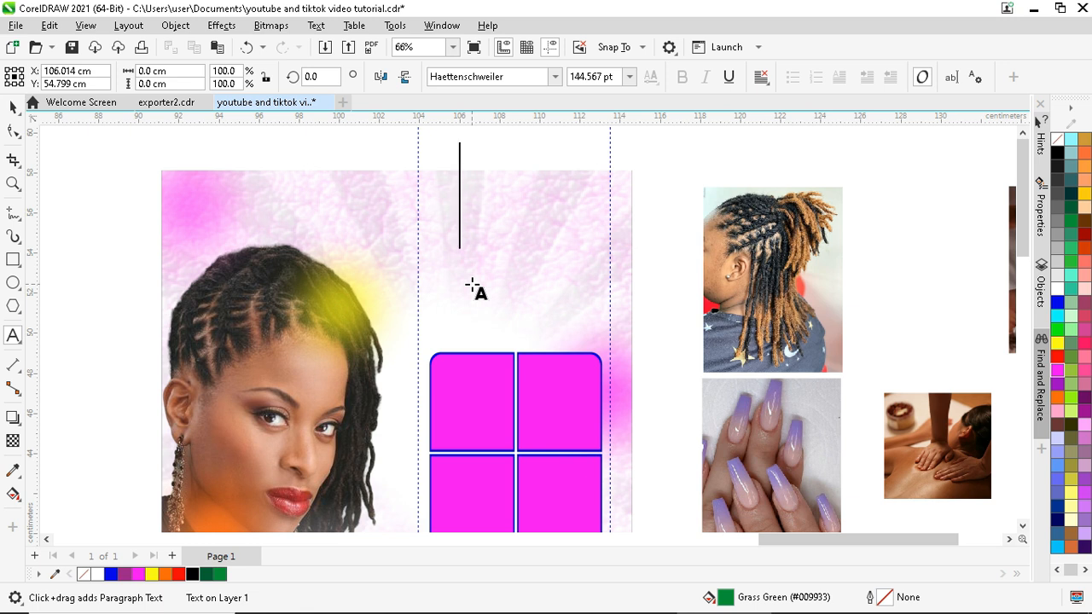
pyautogui.write('4')
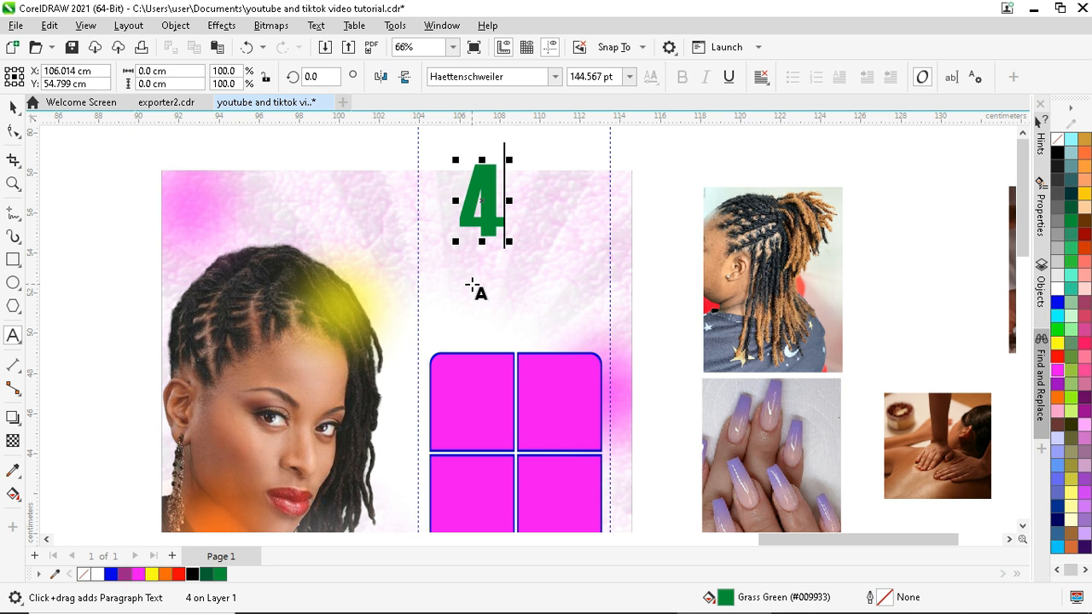
pyautogui.write('th')
pyautogui.press('BackSpace')
pyautogui.press('BackSpace')
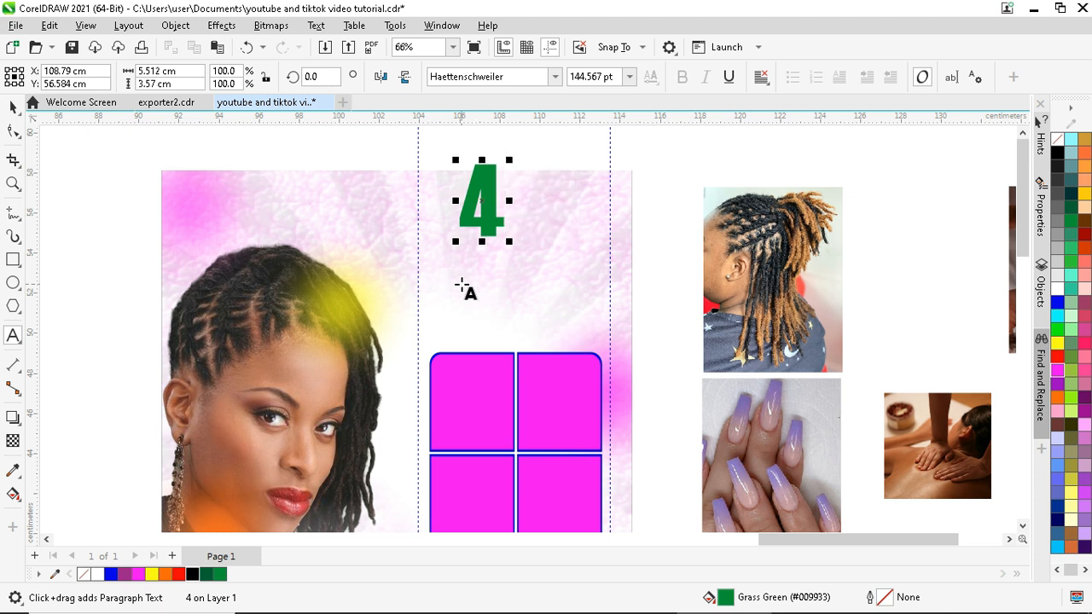
pyautogui.write('TH')
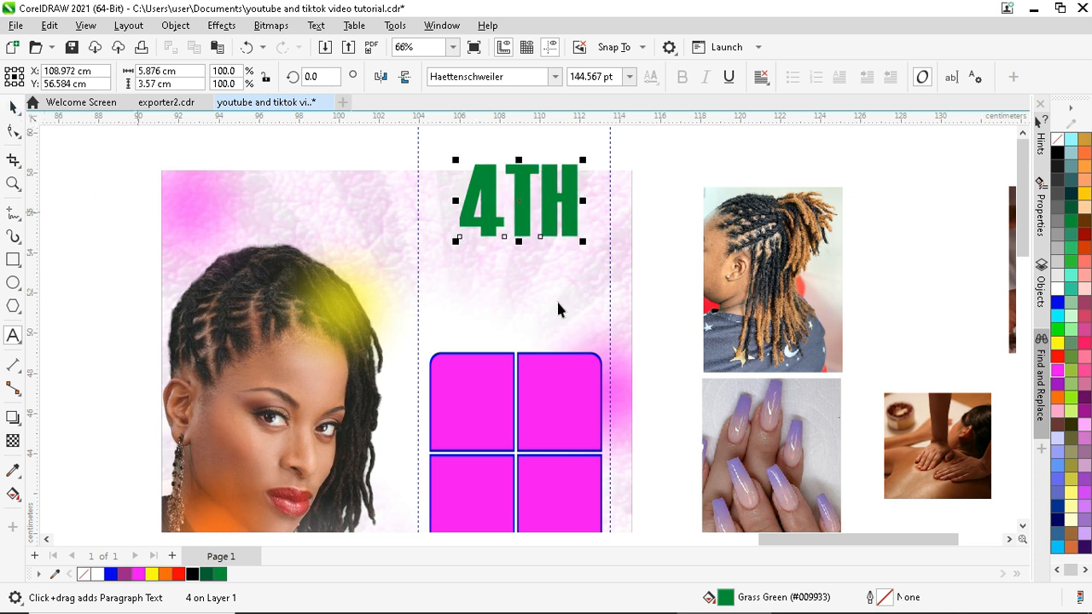
pyautogui.hotkey('ctrl', 'space')
# - Enlarge 4TH, adjust a vertical guideline, and position the heading and tile grid
pyautogui.moveTo(583, 241); pyautogui.dragTo(619, 293)
pyautogui.moveTo(419, 341); pyautogui.dragTo(430, 358)
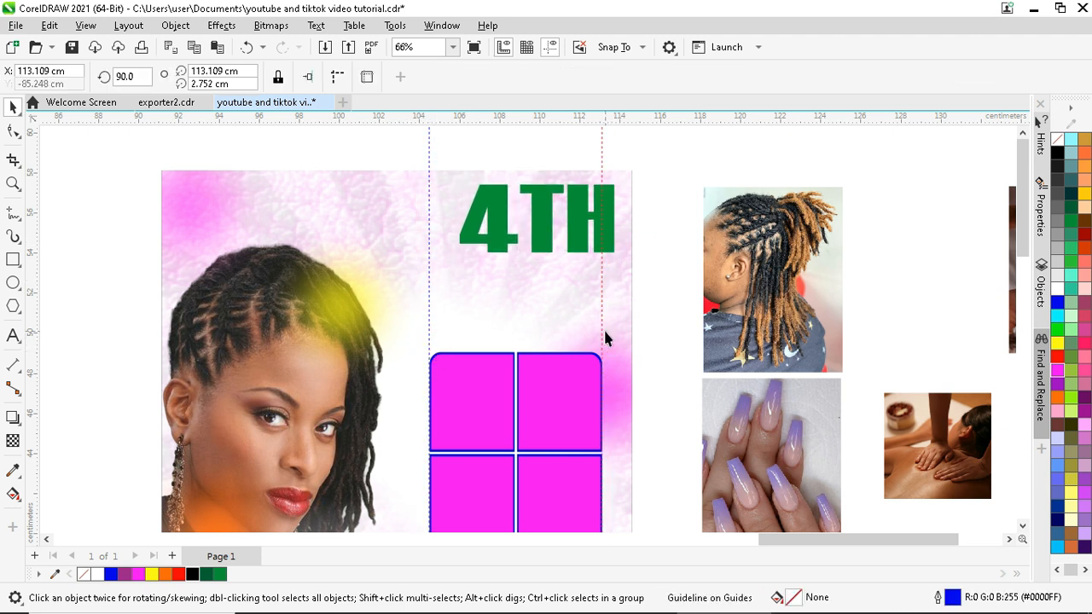
pyautogui.scroll(1, 605, 333)
pyautogui.click(549, 212)
pyautogui.moveTo(533, 222); pyautogui.dragTo(500, 275)
pyautogui.scroll(-4, 500, 276)
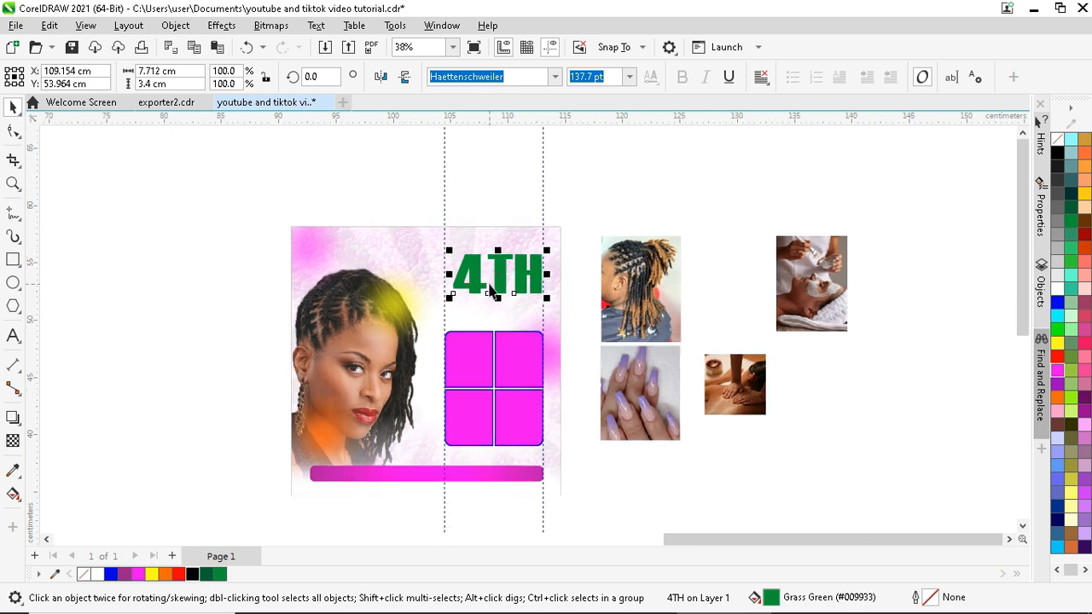
pyautogui.scroll(1, 492, 296)
pyautogui.click(495, 362)
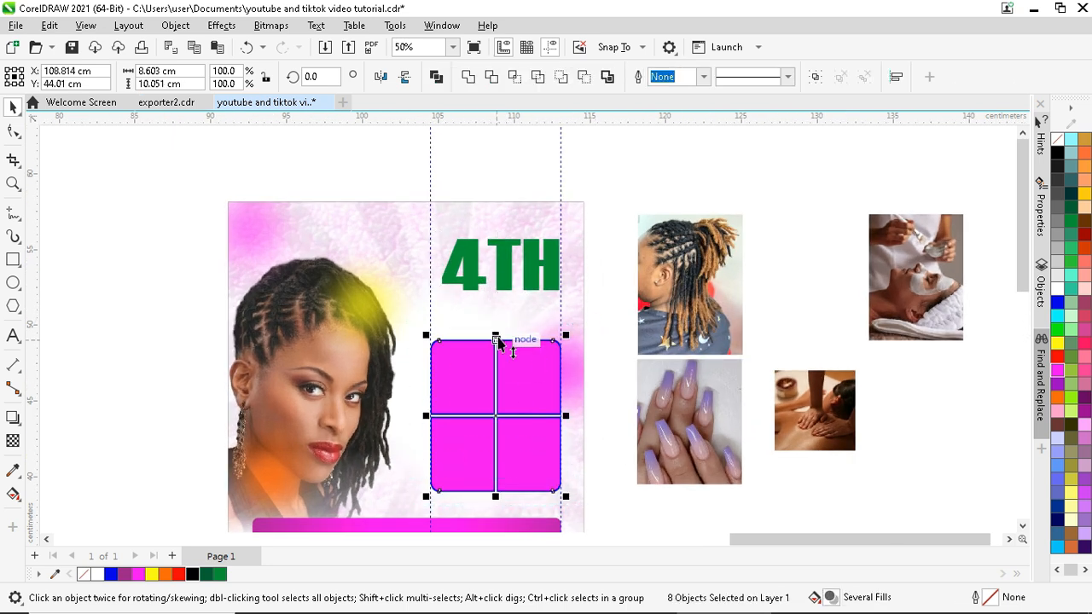
pyautogui.moveTo(498, 336); pyautogui.dragTo(495, 348)
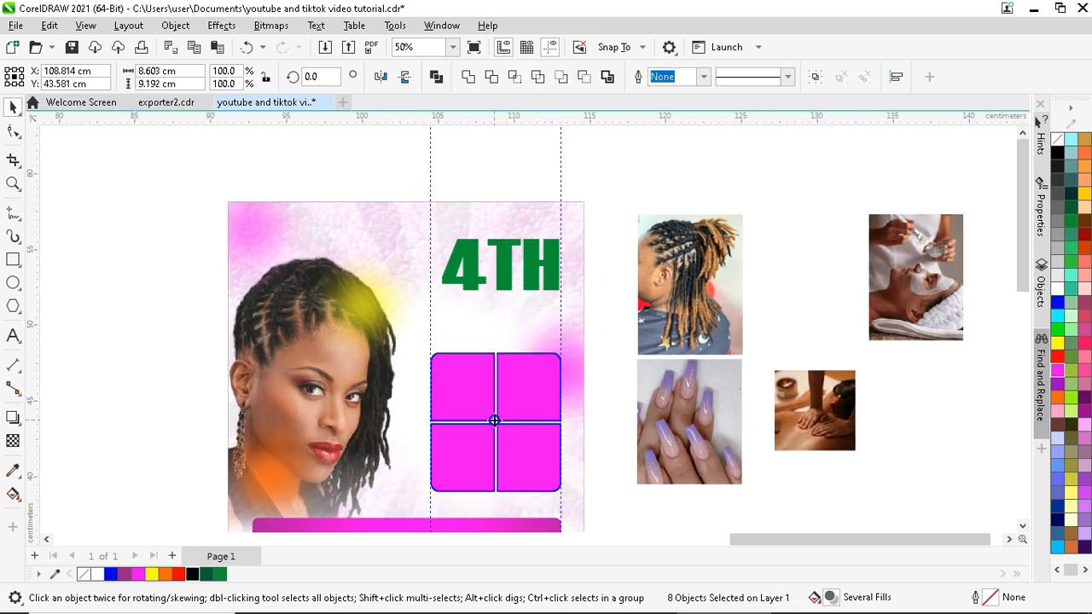
pyautogui.moveTo(495, 415); pyautogui.dragTo(495, 416)
# - Widen 4TH to span the guides and recolour it purple #981E8D
pyautogui.scroll(1, 500, 256)
pyautogui.click(500, 253)
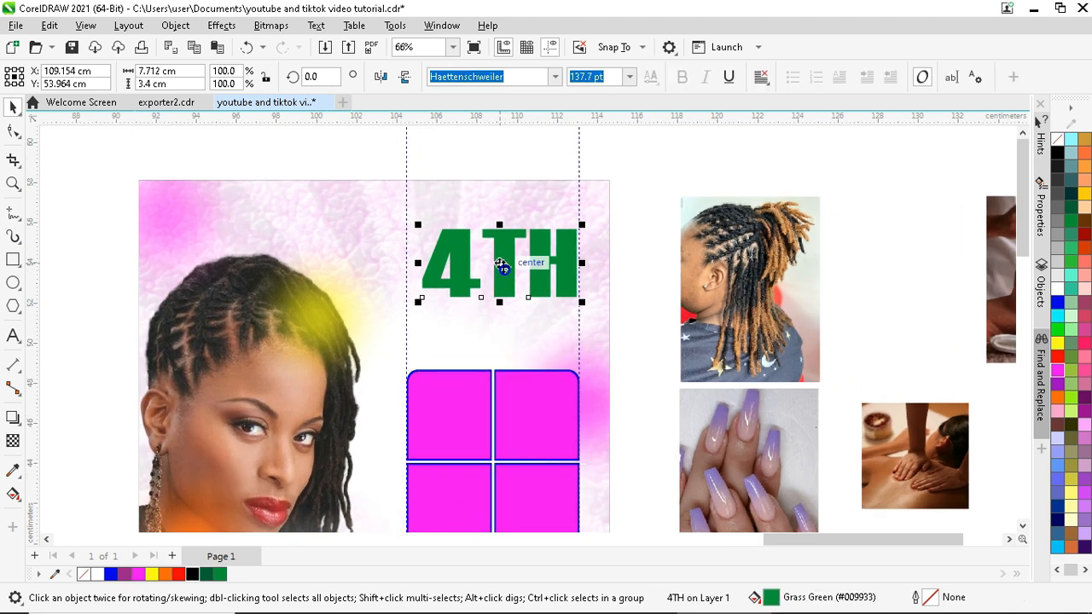
pyautogui.moveTo(499, 253); pyautogui.dragTo(490, 276)
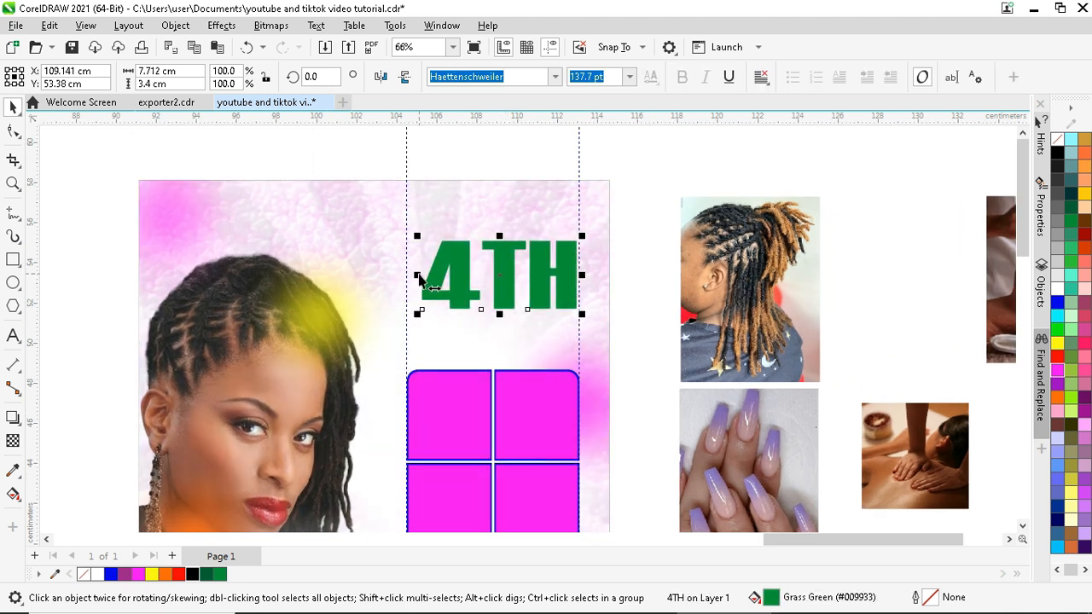
pyautogui.moveTo(418, 274); pyautogui.dragTo(407, 275)
pyautogui.hotkey('ctrl', 'z')
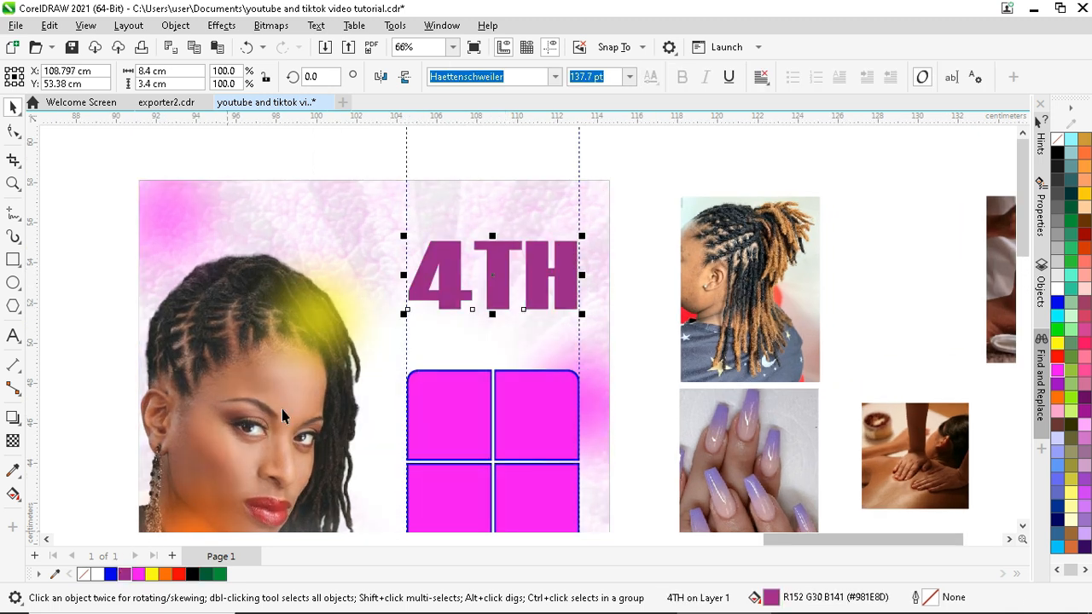
# - Type 'Anniversary' below 4TH and shrink it to fit under the heading
pyautogui.click(13, 335)
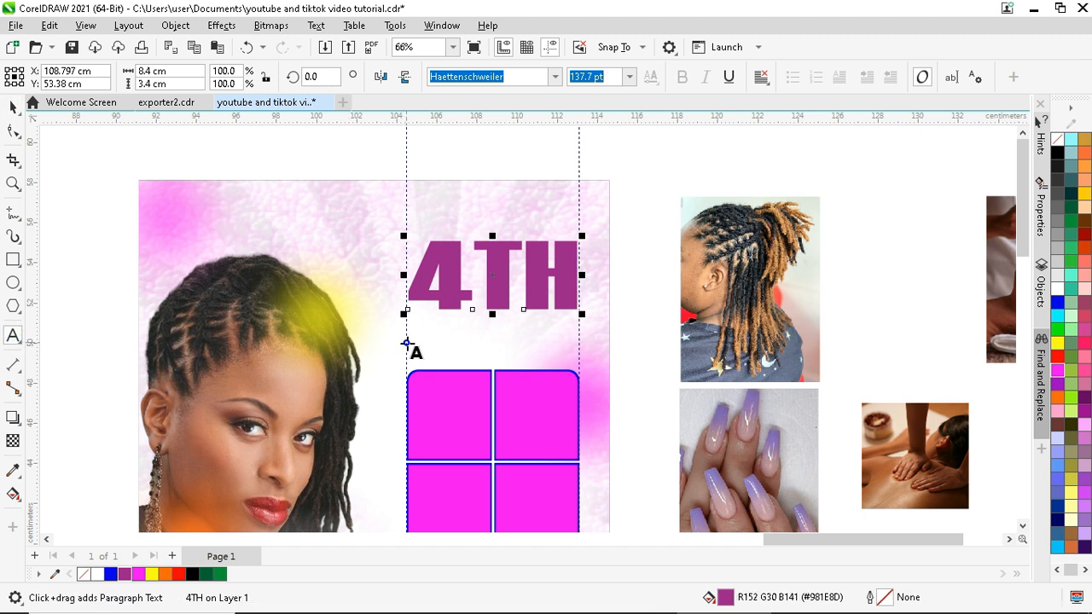
pyautogui.click(406, 346)
pyautogui.write('Ann')
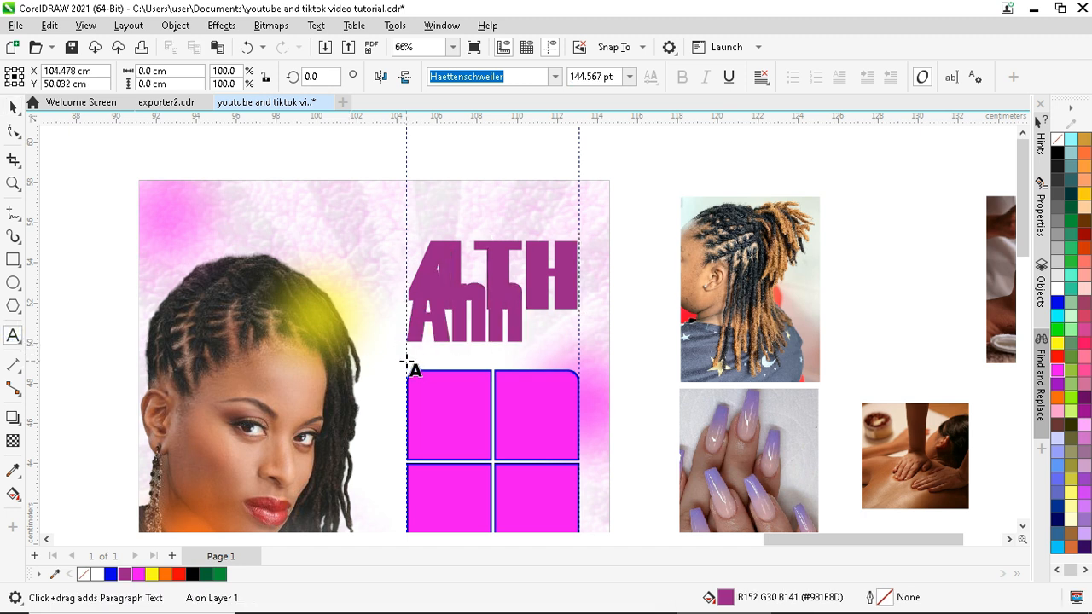
pyautogui.write('iversary')
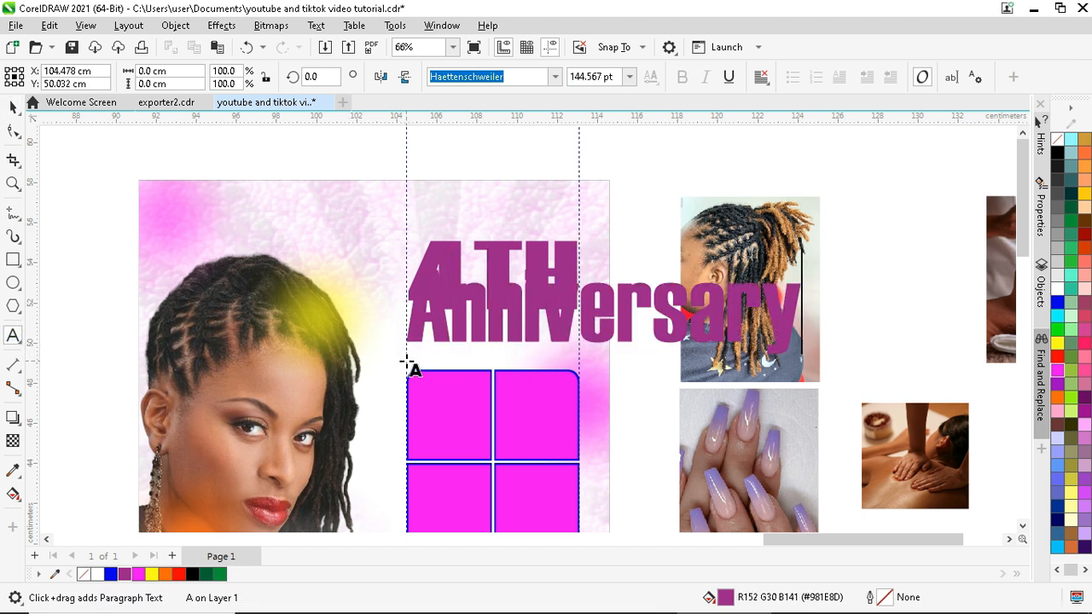
pyautogui.click(13, 106)
pyautogui.moveTo(805, 265); pyautogui.dragTo(589, 312)
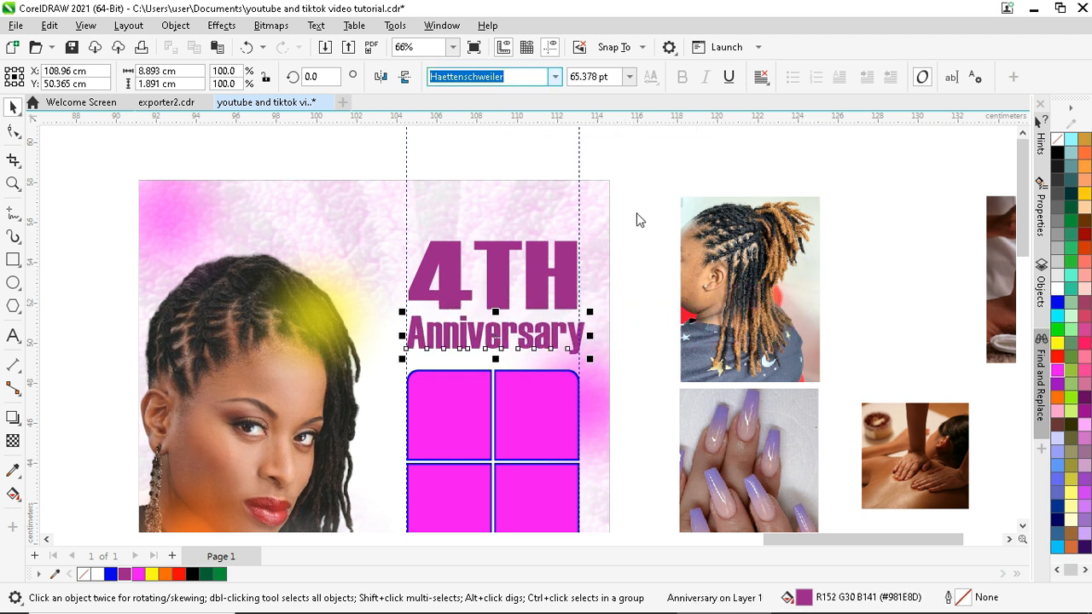
# - Try different fonts for Anniversary from the font list
pyautogui.click(692, 176)
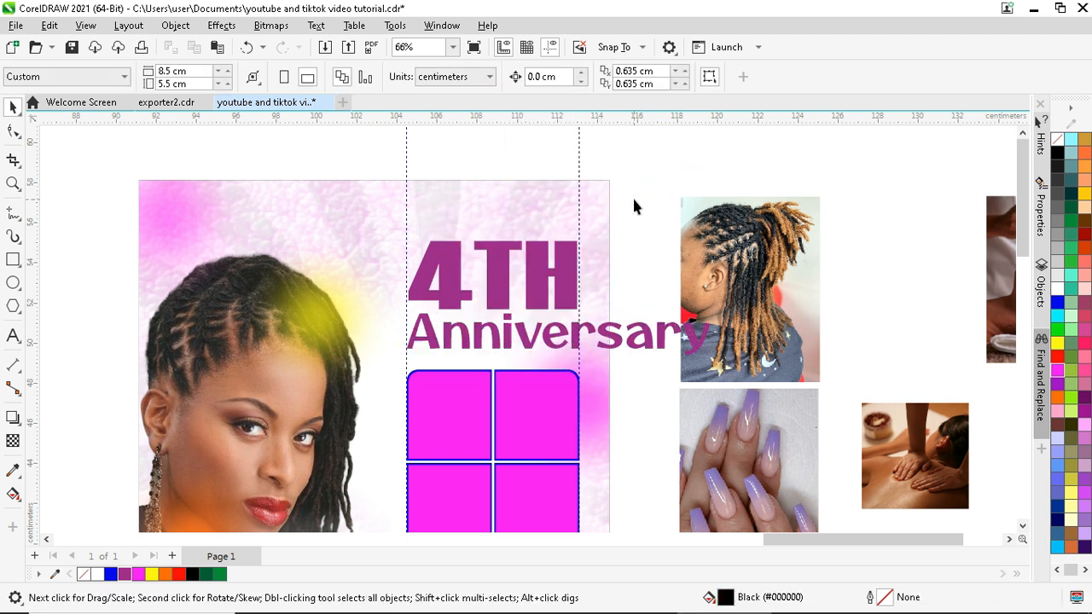
pyautogui.click(641, 337)
pyautogui.click(527, 81)
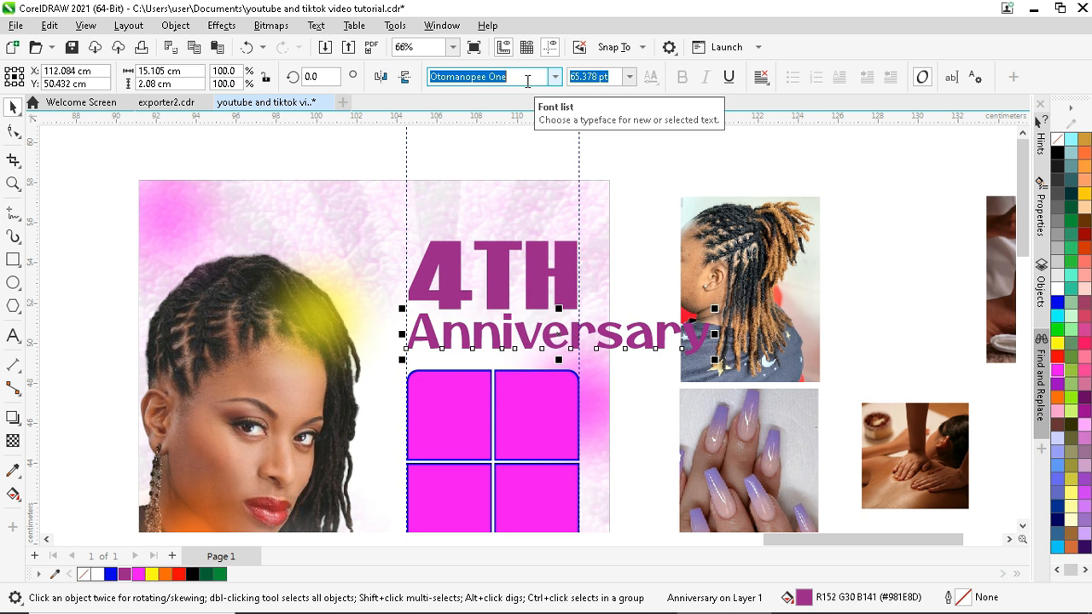
pyautogui.write('Gabriola')
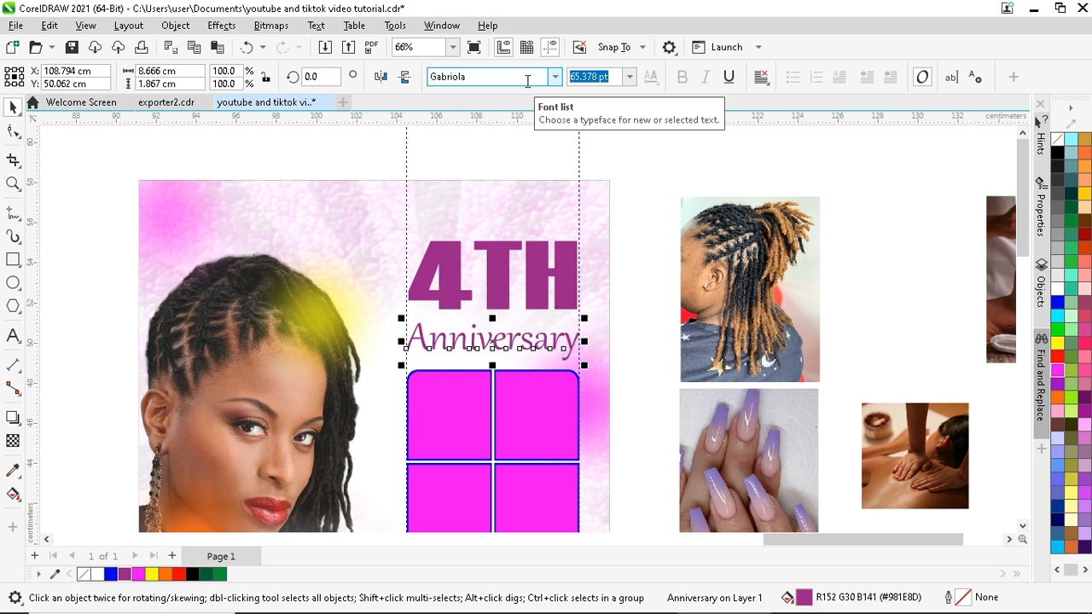
pyautogui.scroll(1, 490, 360)
pyautogui.click(478, 77)
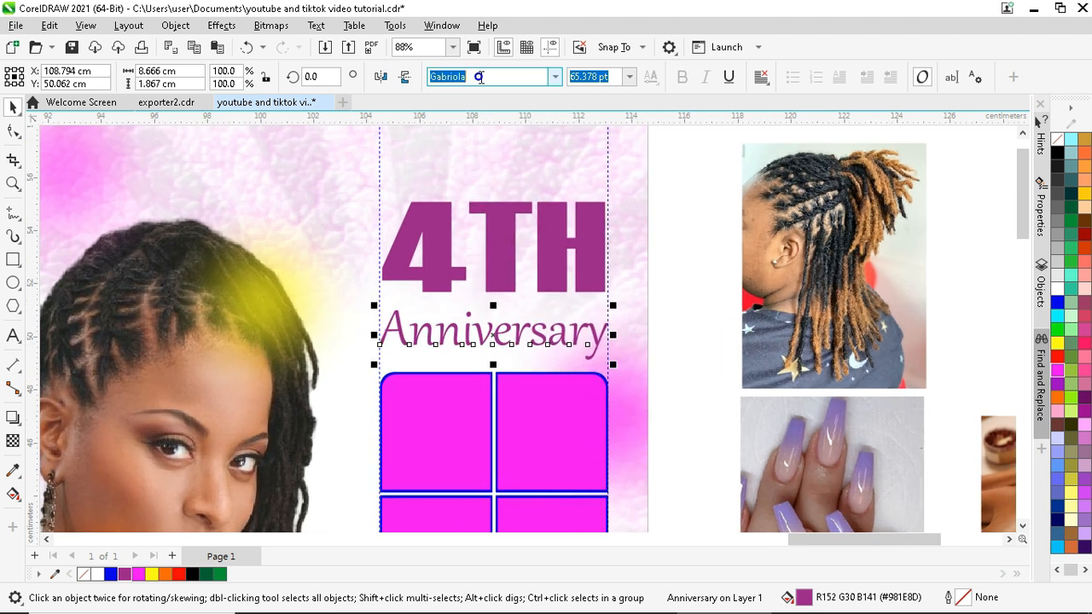
pyautogui.click(554, 77)
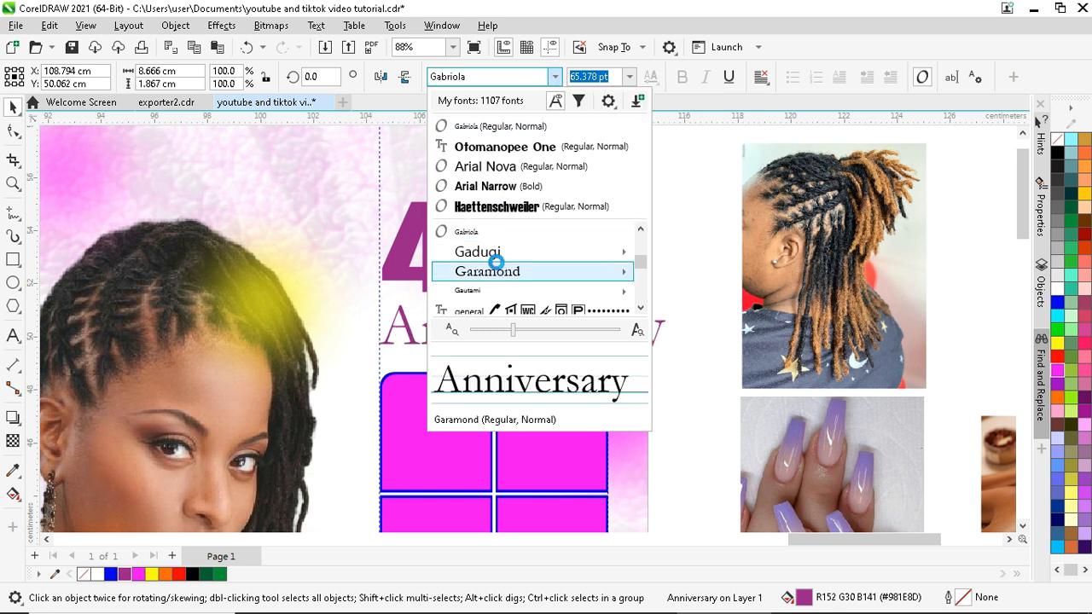
pyautogui.scroll(-1, 477, 271)
pyautogui.click(478, 252)
# - Set Anniversary to Edwardian Script ITC, move it up under 4TH, and fill it red
pyautogui.click(487, 79)
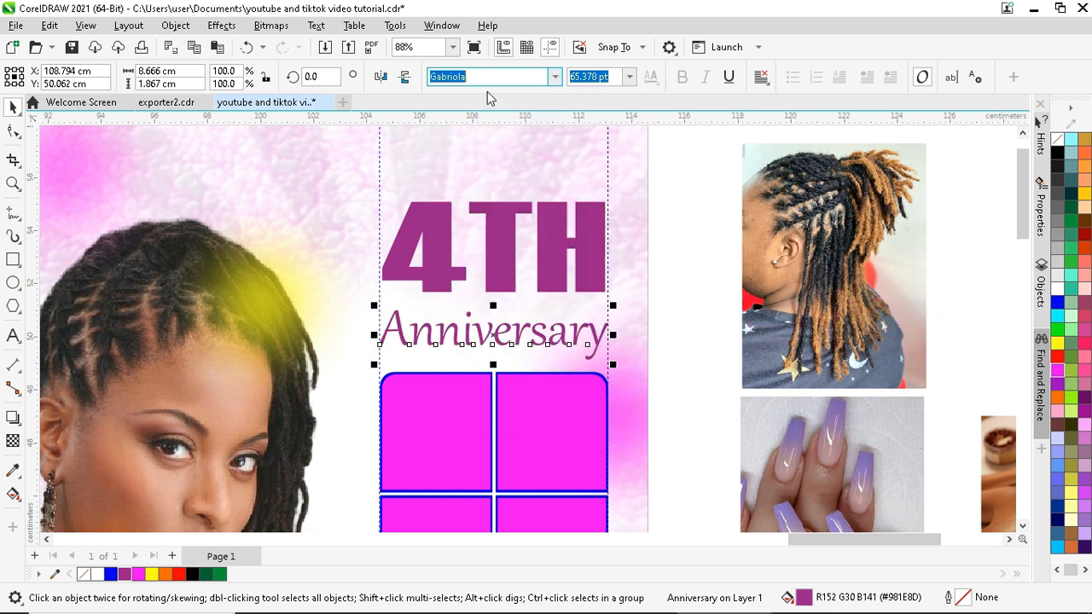
pyautogui.write('Edwardian Script ITC')
pyautogui.press('Return')
pyautogui.scroll(1, 499, 333)
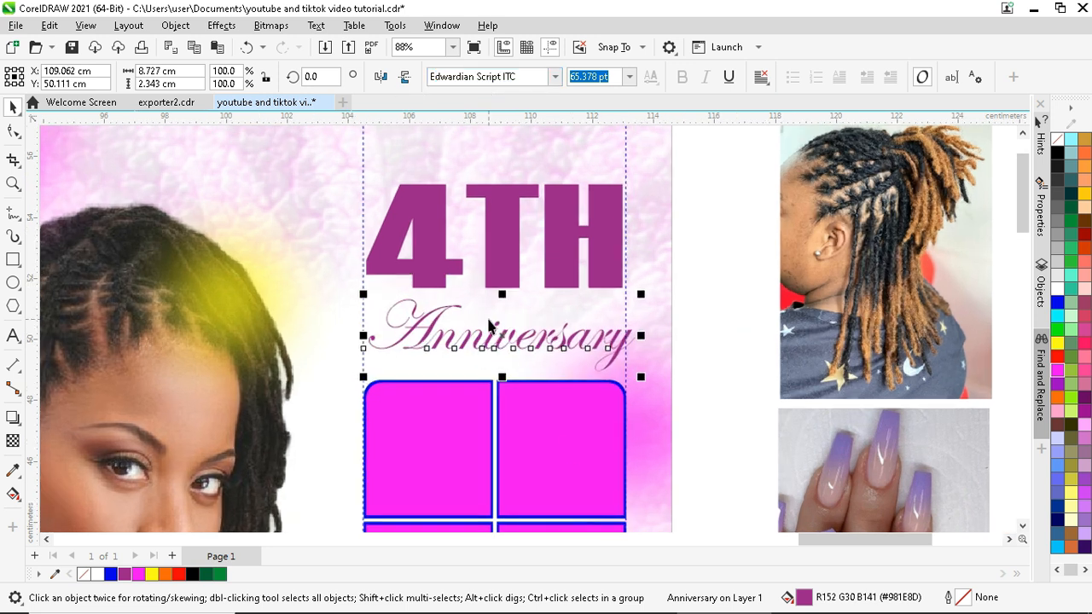
pyautogui.moveTo(505, 337); pyautogui.dragTo(496, 309)
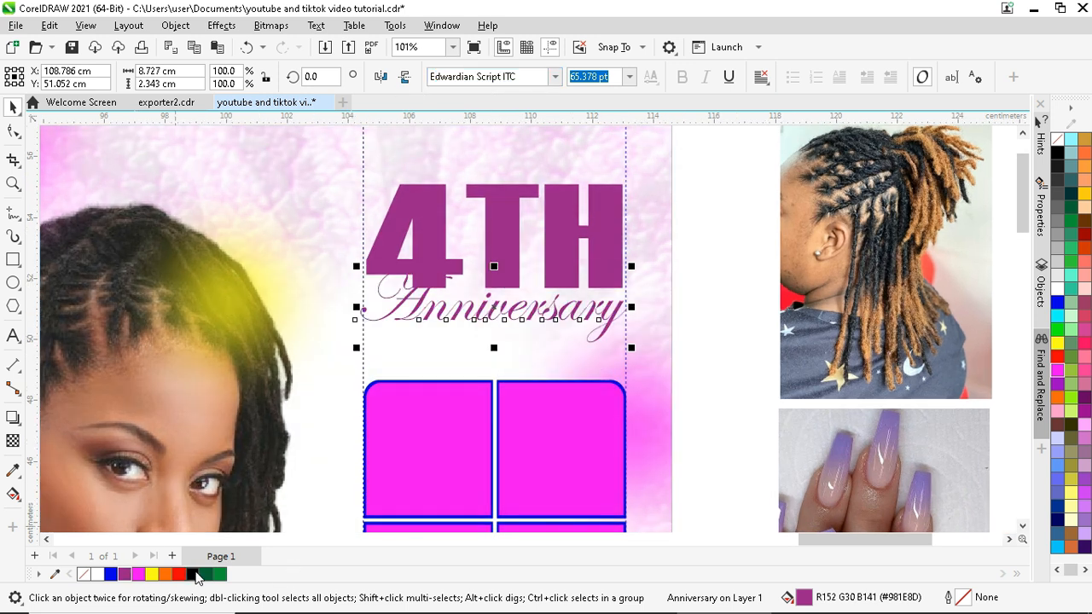
pyautogui.click(178, 574)
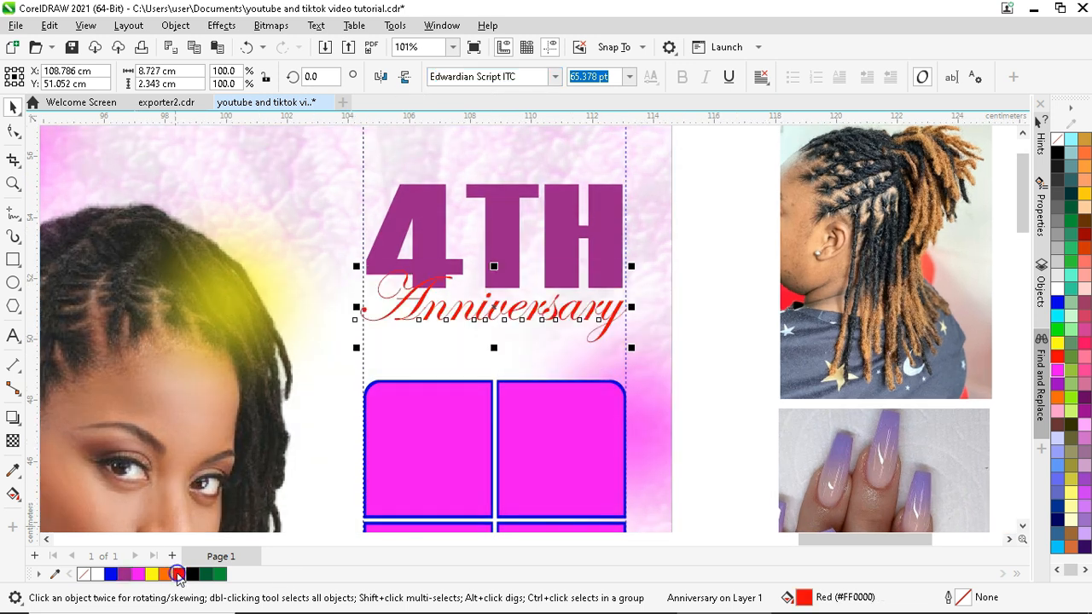
# - Give Anniversary a white outline and bring up its outline pen settings
pyautogui.rightClick(1056, 287)
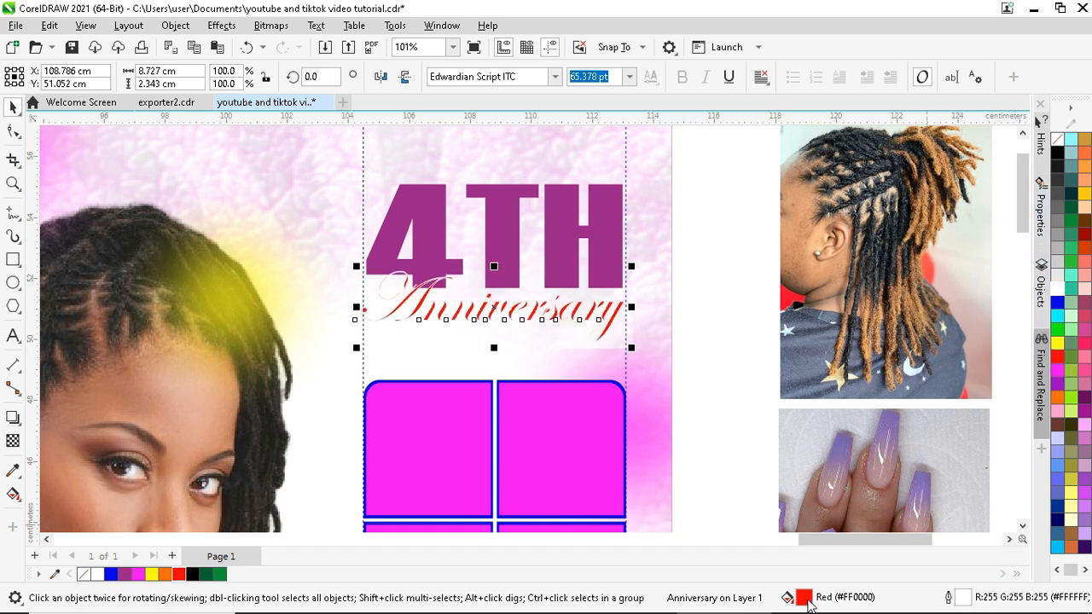
pyautogui.doubleClick(962, 599)
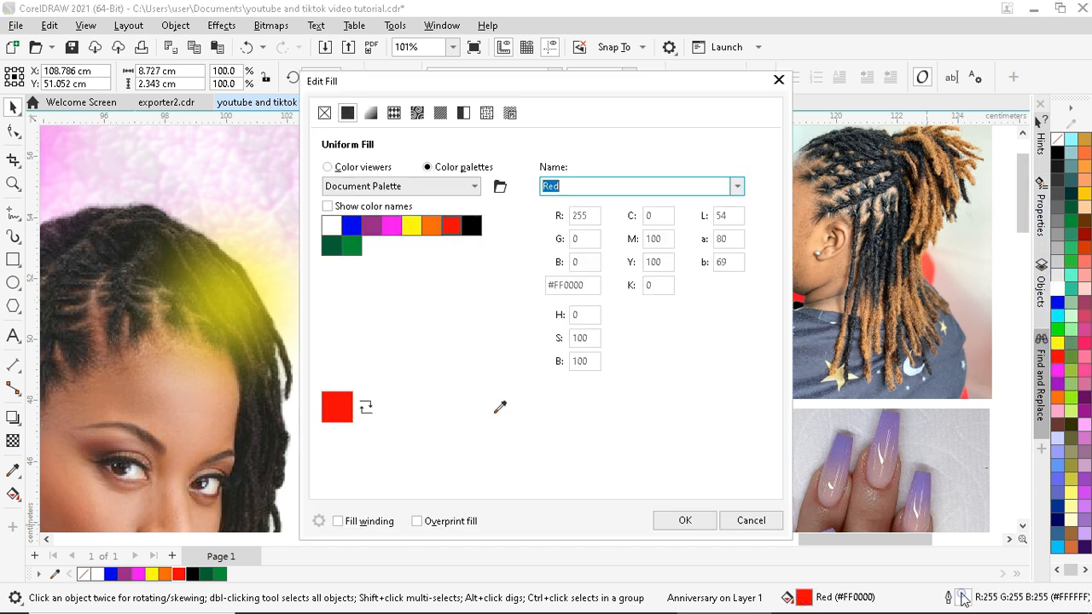
pyautogui.click(779, 82)
pyautogui.doubleClick(962, 599)
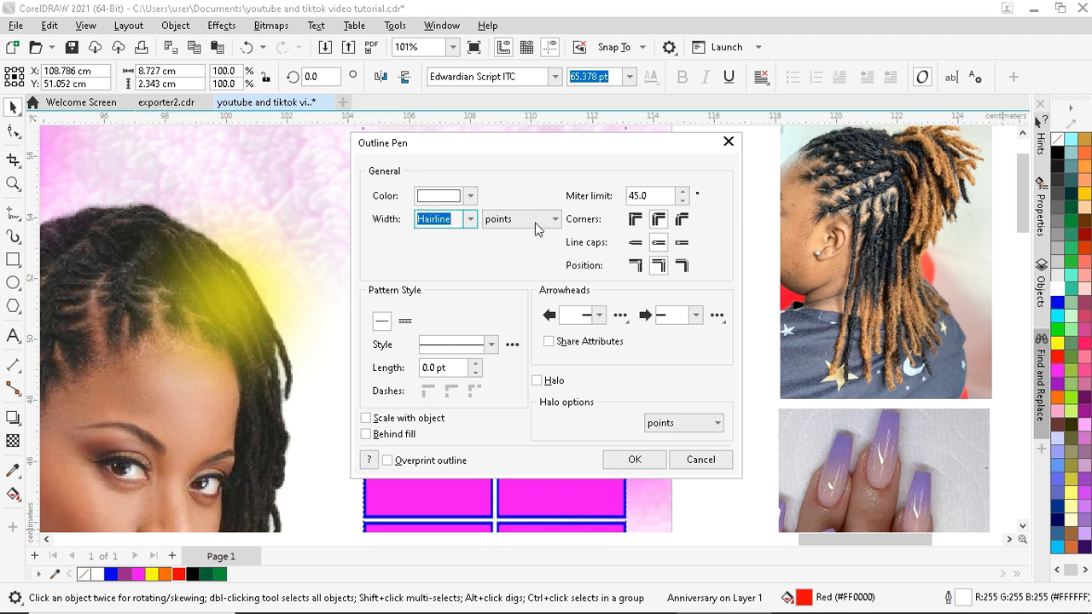
pyautogui.moveTo(537, 143); pyautogui.dragTo(756, 195)
# - Make the outline 12.0 pt, scaling with the object and drawn behind the fill
pyautogui.click(689, 271)
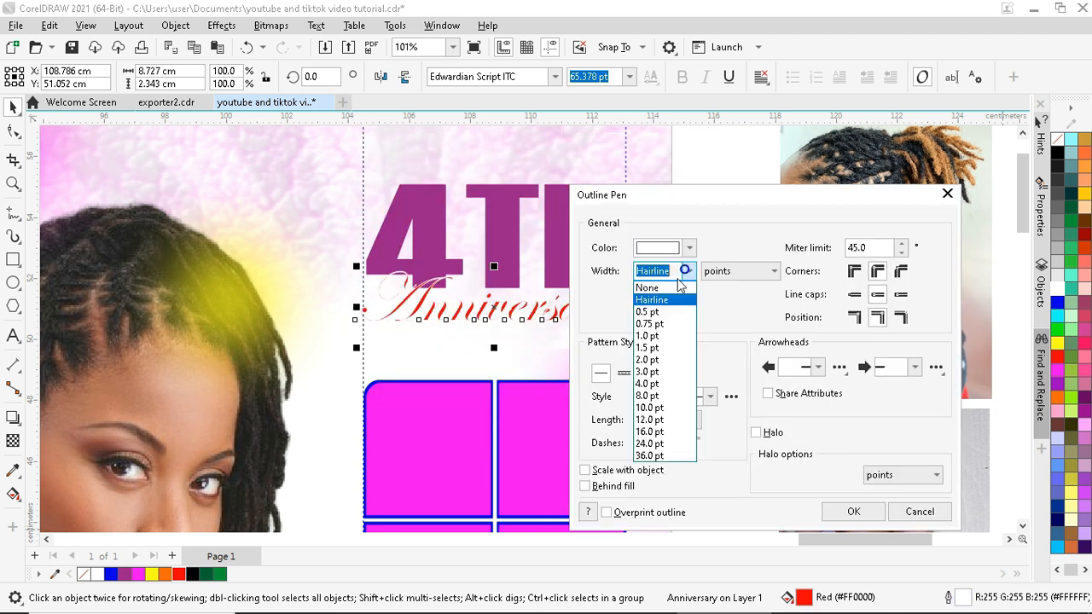
pyautogui.click(647, 384)
pyautogui.click(585, 470)
pyautogui.click(585, 486)
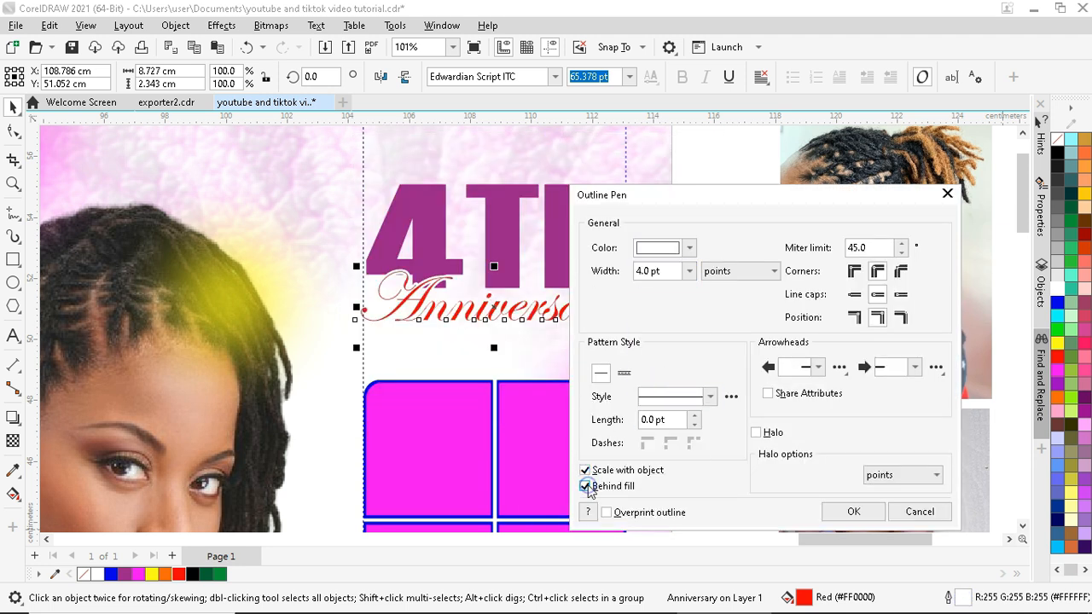
pyautogui.click(689, 271)
pyautogui.click(659, 398)
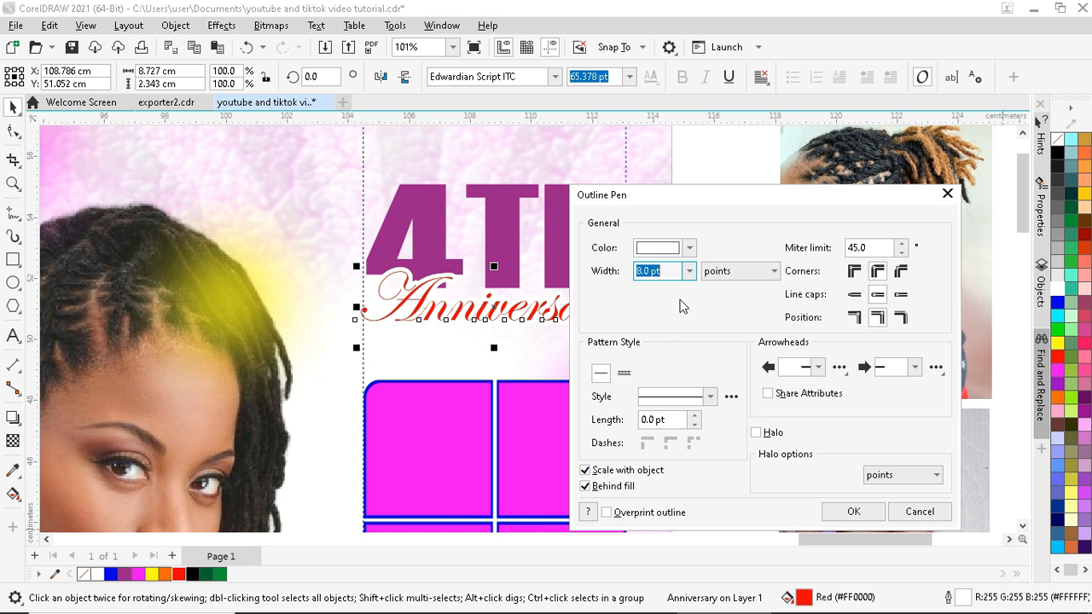
pyautogui.click(689, 271)
pyautogui.click(653, 408)
pyautogui.click(689, 272)
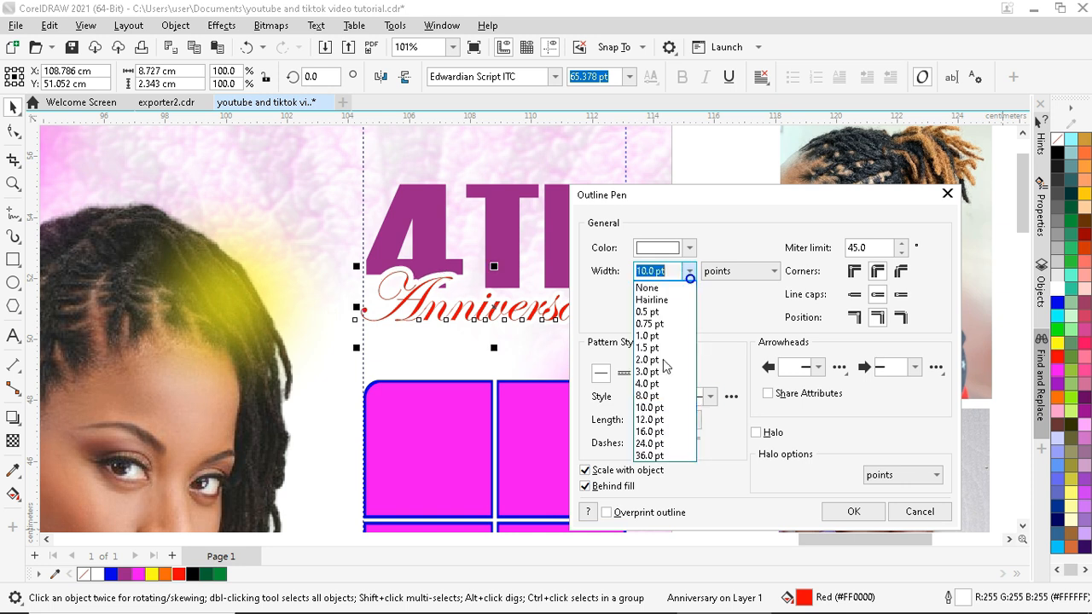
pyautogui.click(653, 420)
pyautogui.click(878, 272)
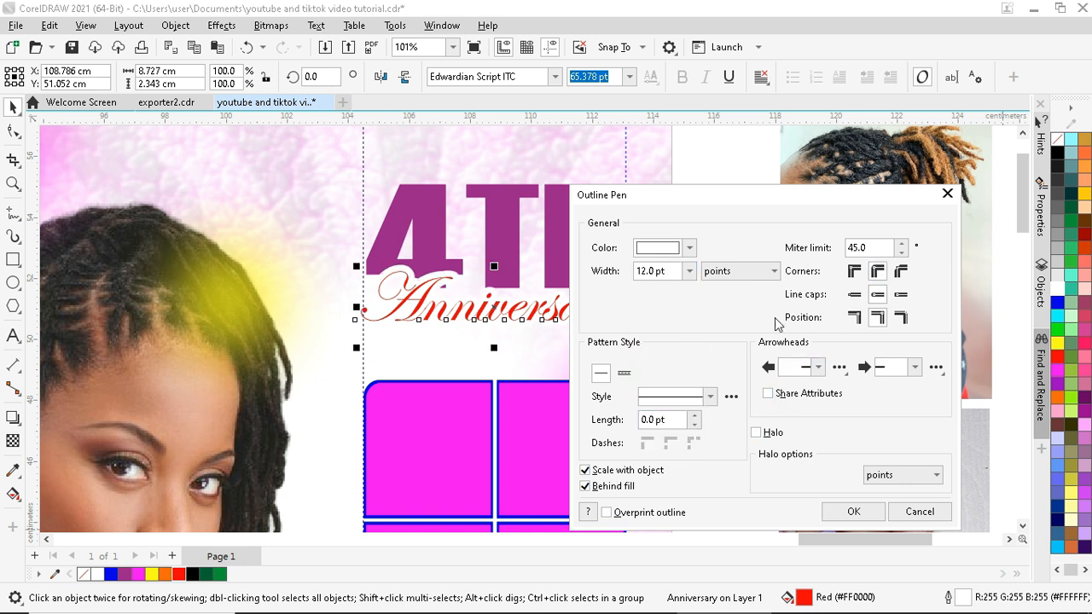
pyautogui.click(853, 511)
pyautogui.scroll(1, 516, 308)
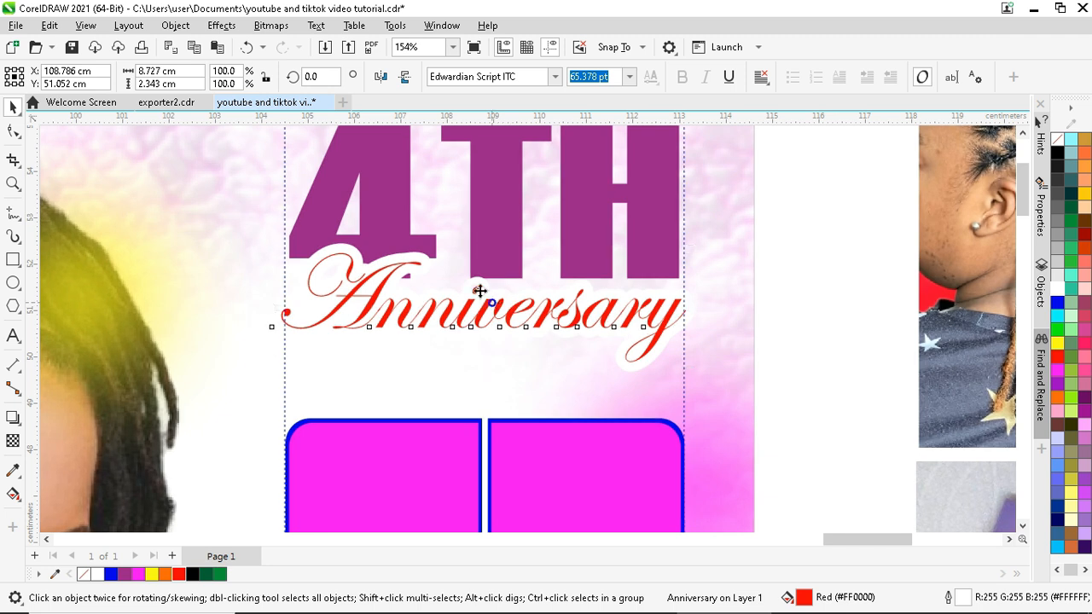
pyautogui.moveTo(480, 293); pyautogui.dragTo(628, 283)
# - Add a drop shadow to the Anniversary text
pyautogui.scroll(-1, 478, 293)
pyautogui.click(478, 290)
pyautogui.click(12, 418)
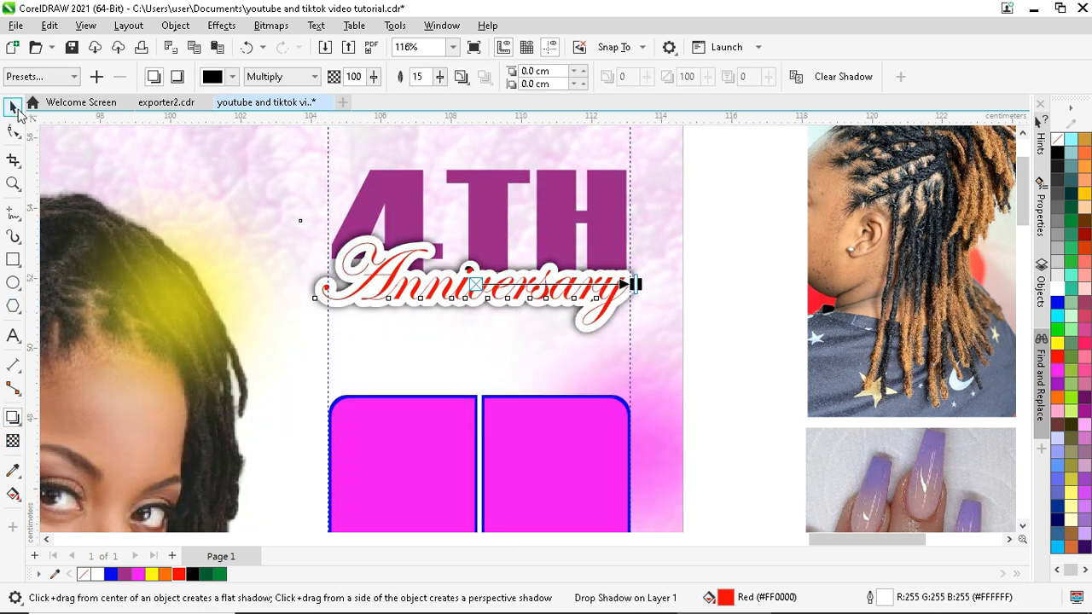
pyautogui.click(13, 106)
pyautogui.moveTo(434, 289)
pyautogui.mouseDown()
pyautogui.moveTo(429, 298)
pyautogui.moveTo(453, 290)
pyautogui.mouseUp()
# - Move 4TH and Anniversary up together above the tile grid
pyautogui.scroll(-2, 470, 317)
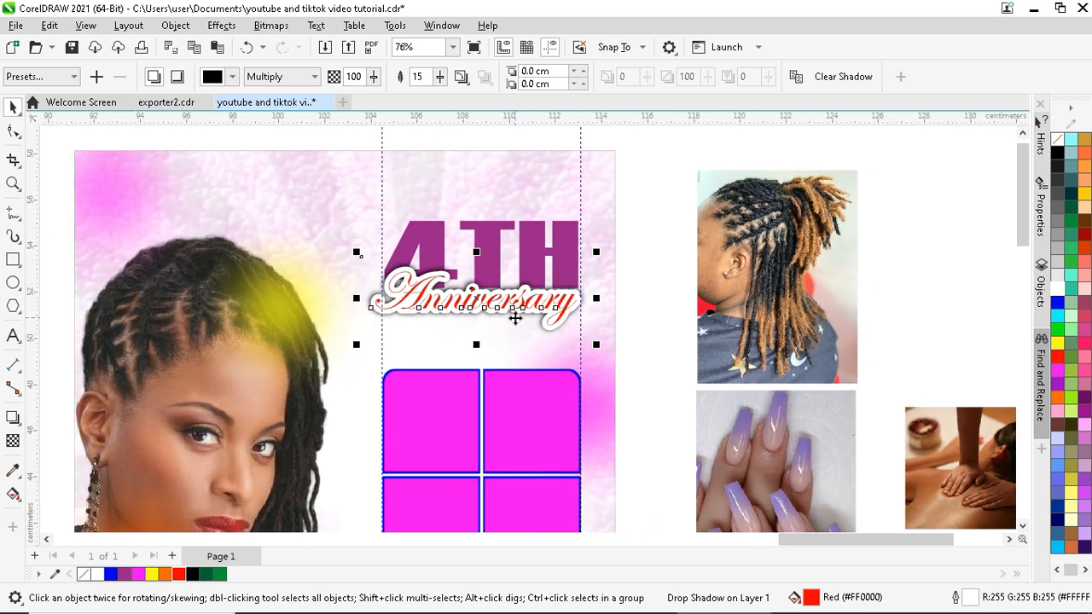
pyautogui.scroll(-1, 518, 314)
pyautogui.moveTo(631, 213); pyautogui.dragTo(380, 334)
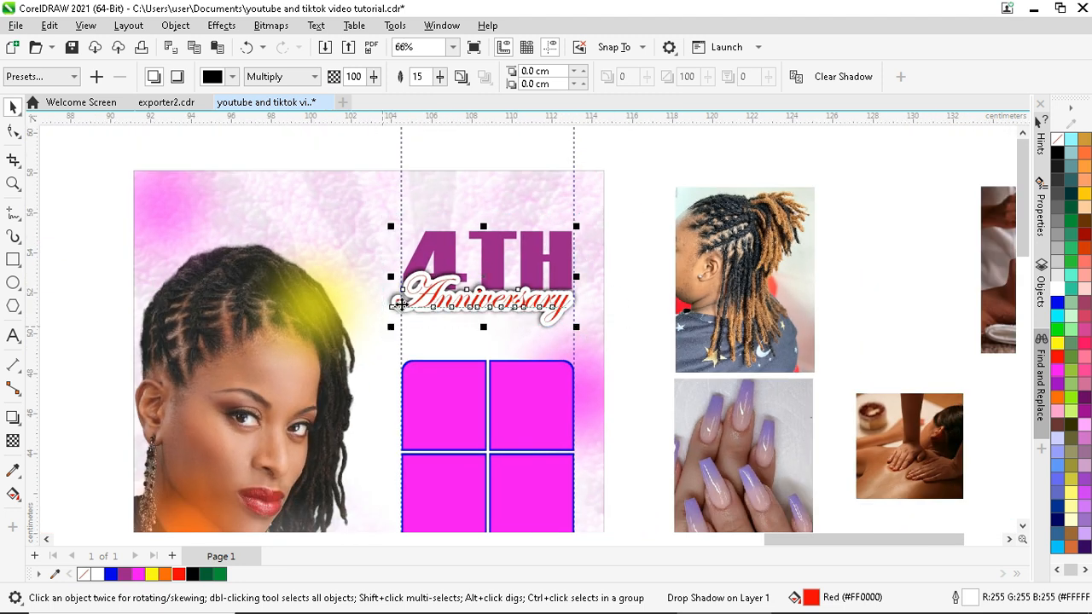
pyautogui.scroll(2, 402, 295)
pyautogui.moveTo(509, 271); pyautogui.dragTo(510, 238)
pyautogui.click(727, 194)
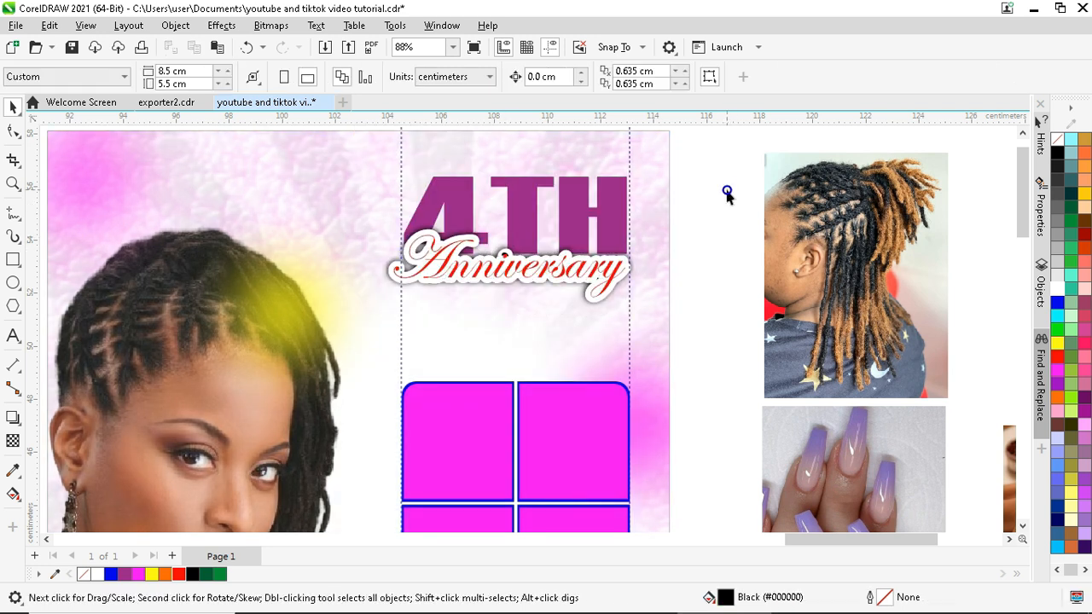
# - Type '20%' as a new script text line below Anniversary
pyautogui.click(534, 215)
pyautogui.click(13, 334)
pyautogui.click(433, 334)
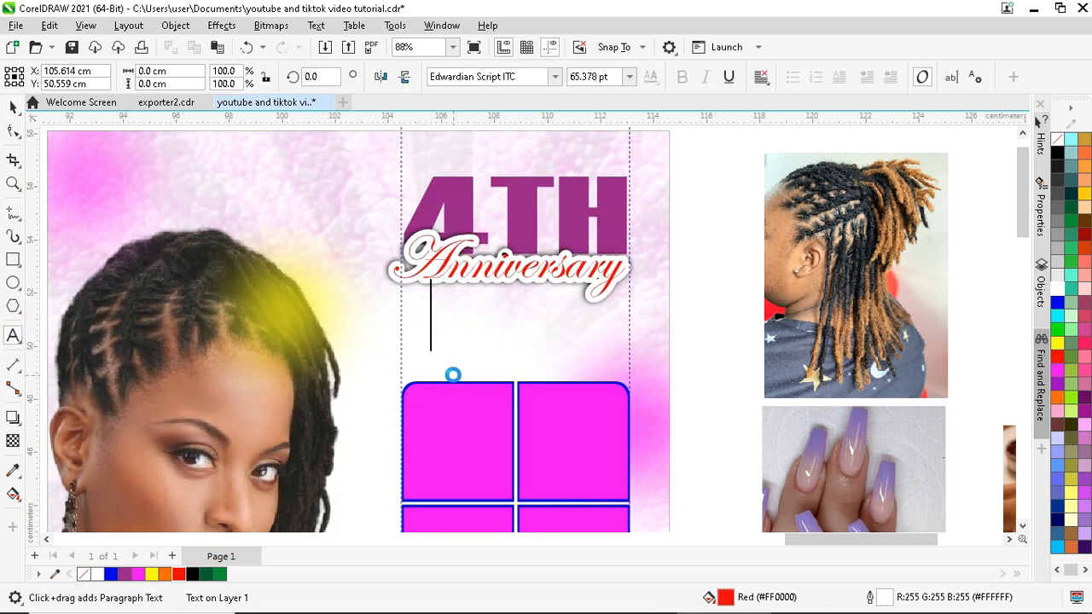
pyautogui.write('20')
pyautogui.press('Escape')
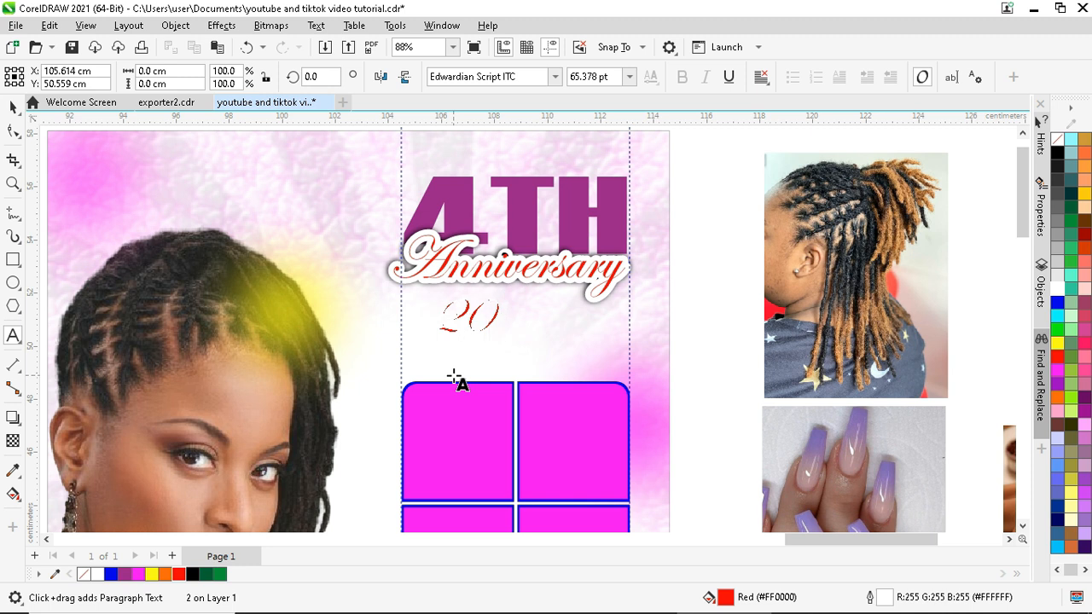
pyautogui.write('% Discount')
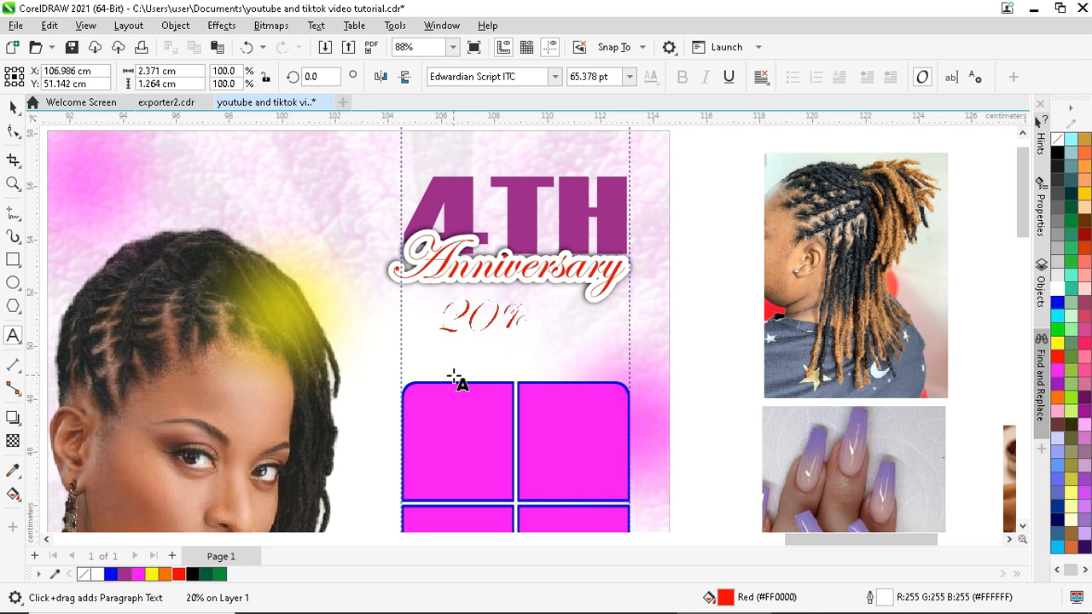
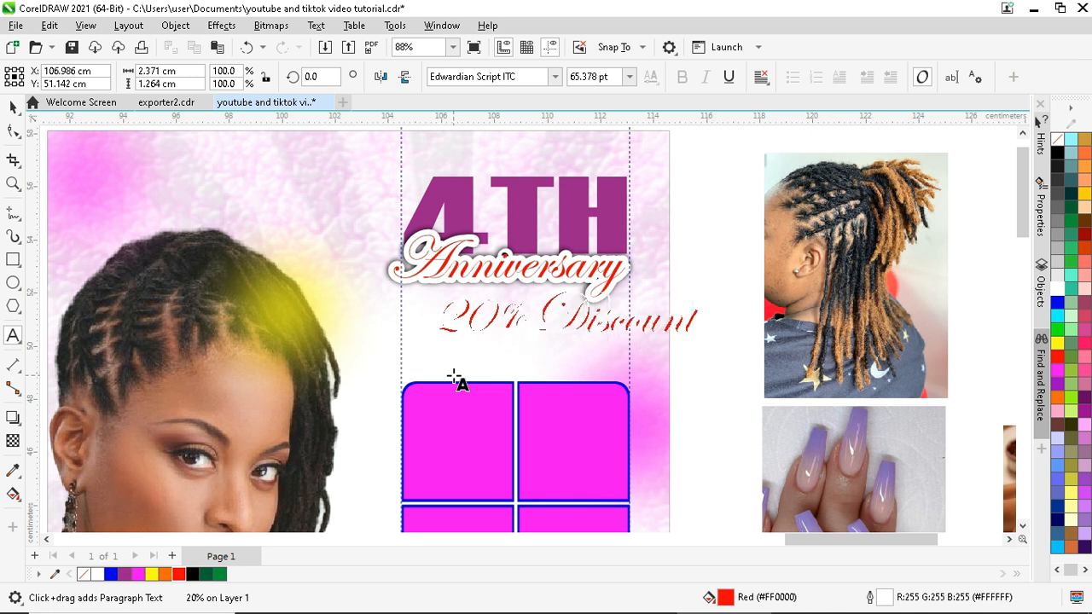
# - Set the 20% Discount text to black Haettenschweiler
pyautogui.click(13, 106)
pyautogui.click(555, 76)
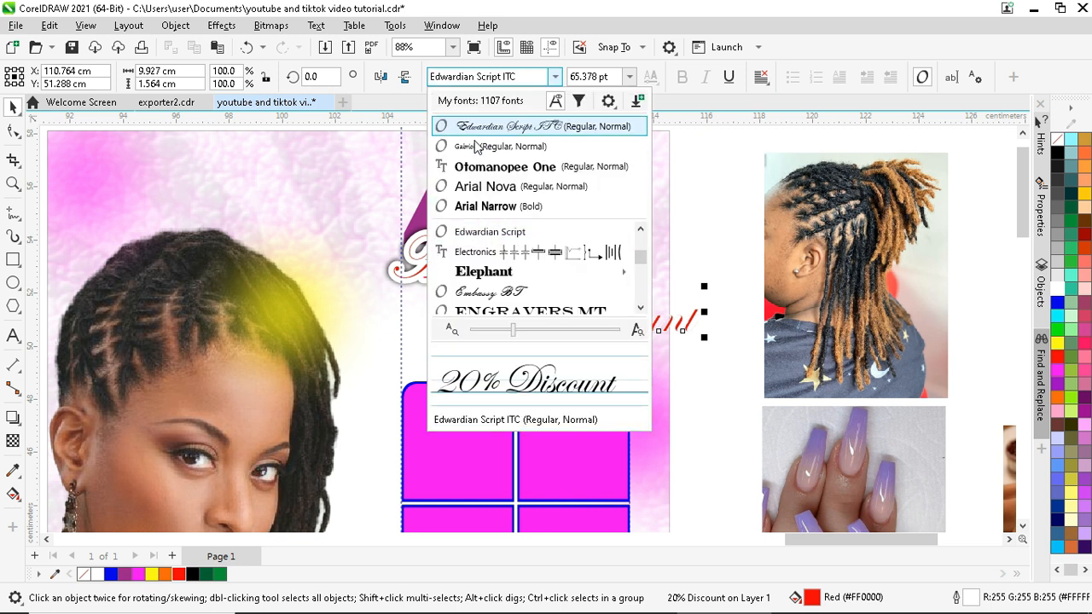
pyautogui.click(482, 186)
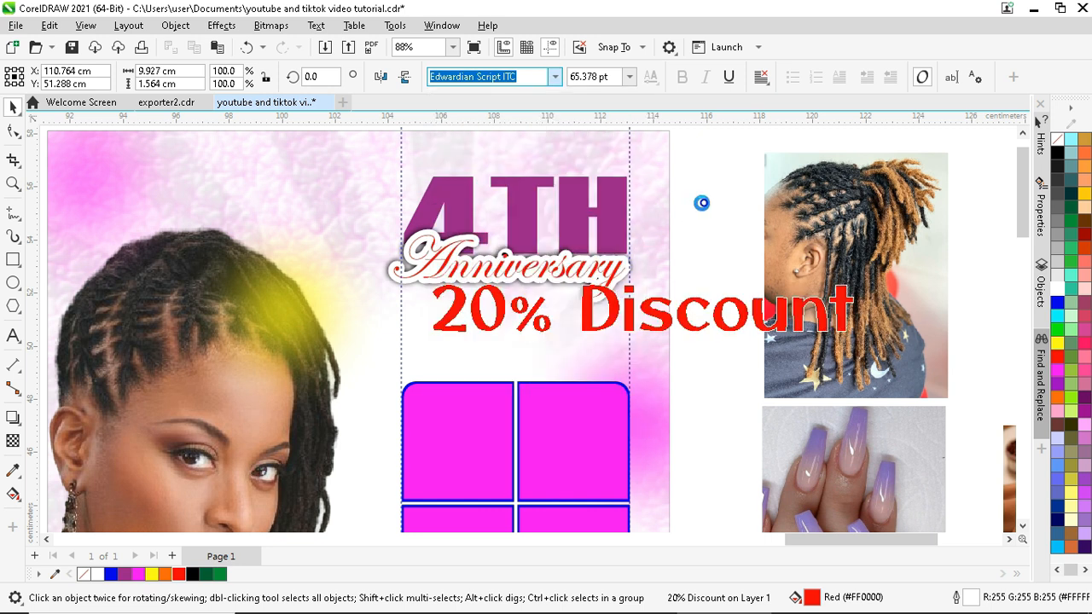
pyautogui.write('Haettenschweiler')
pyautogui.press('Return')
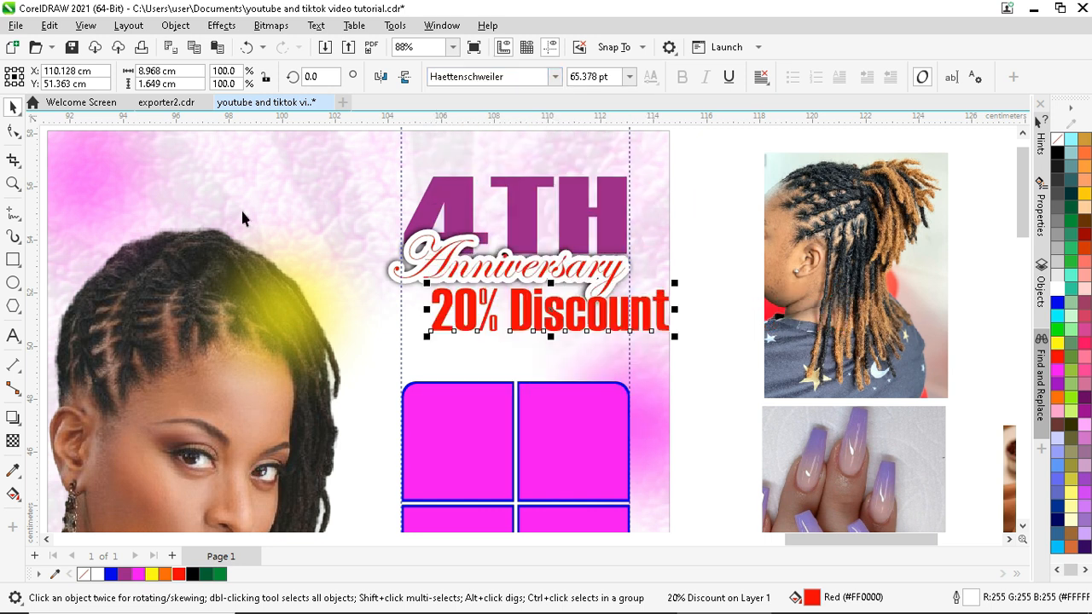
pyautogui.click(192, 574)
# - Scale the 20% Discount text down and place it just beneath Anniversary
pyautogui.scroll(3, 522, 290)
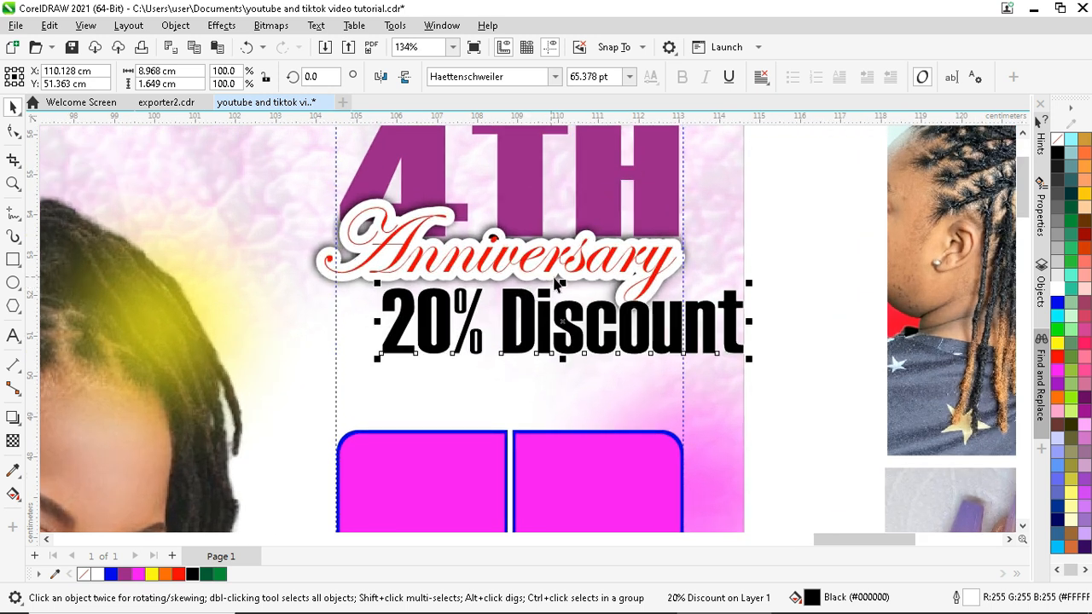
pyautogui.moveTo(562, 287); pyautogui.dragTo(565, 308)
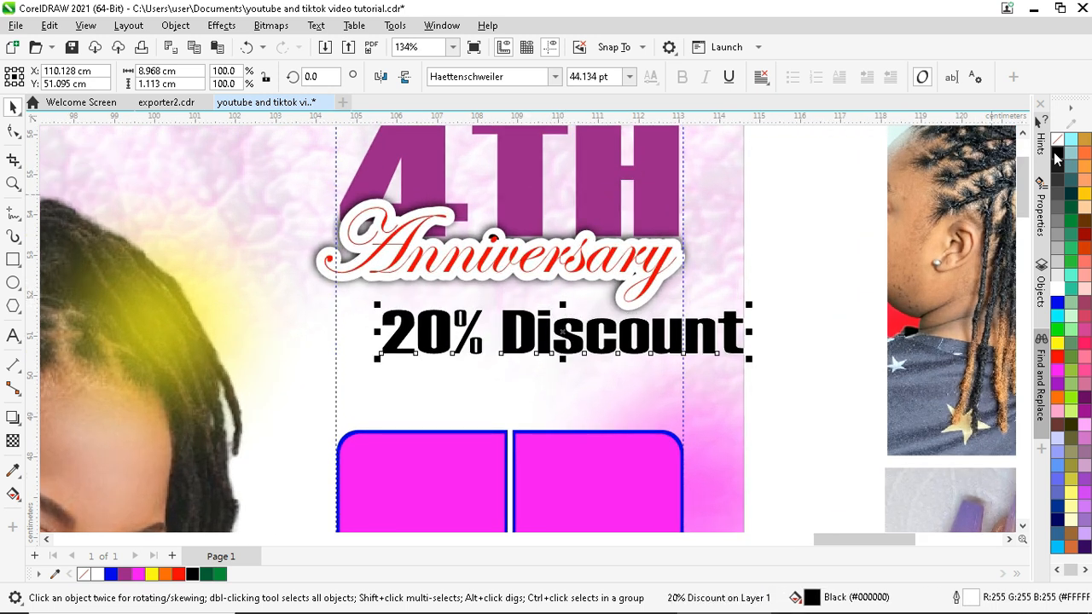
pyautogui.moveTo(734, 320); pyautogui.dragTo(690, 303)
pyautogui.moveTo(510, 326); pyautogui.dragTo(510, 336)
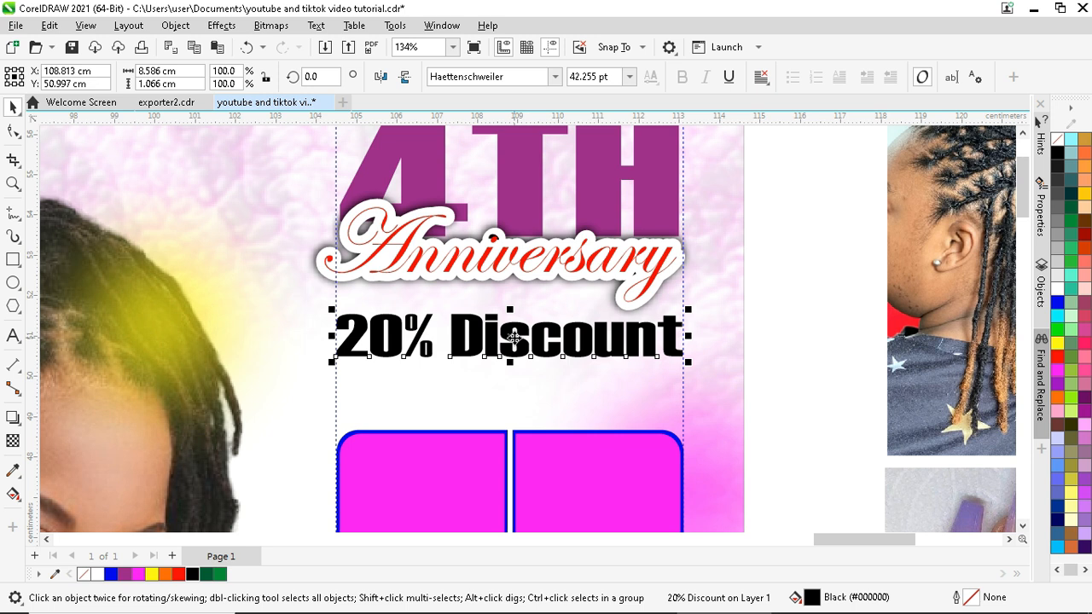
pyautogui.scroll(-2, 513, 337)
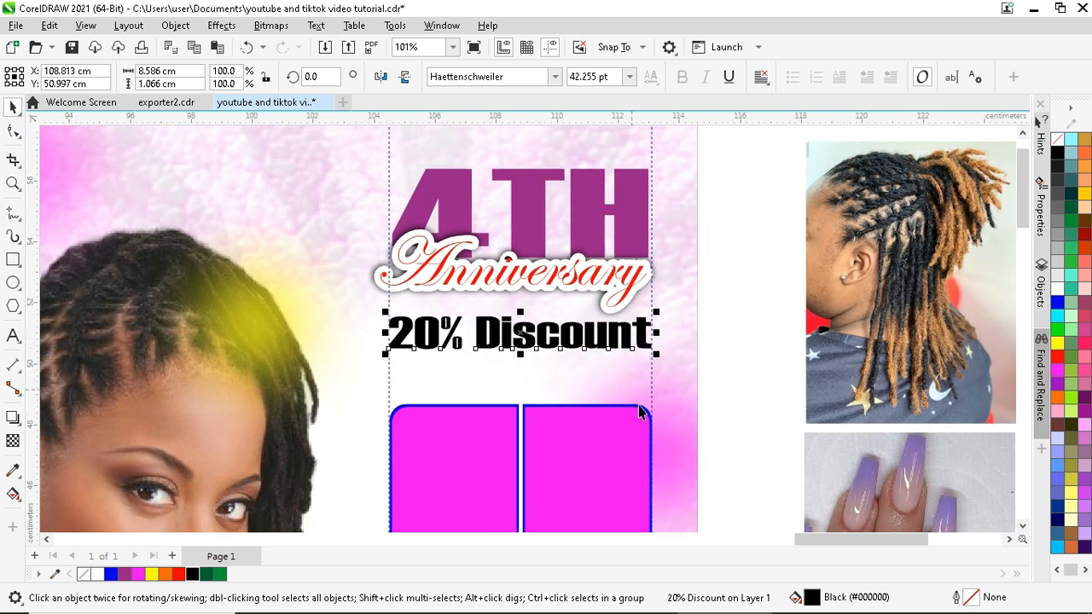
pyautogui.click(674, 441)
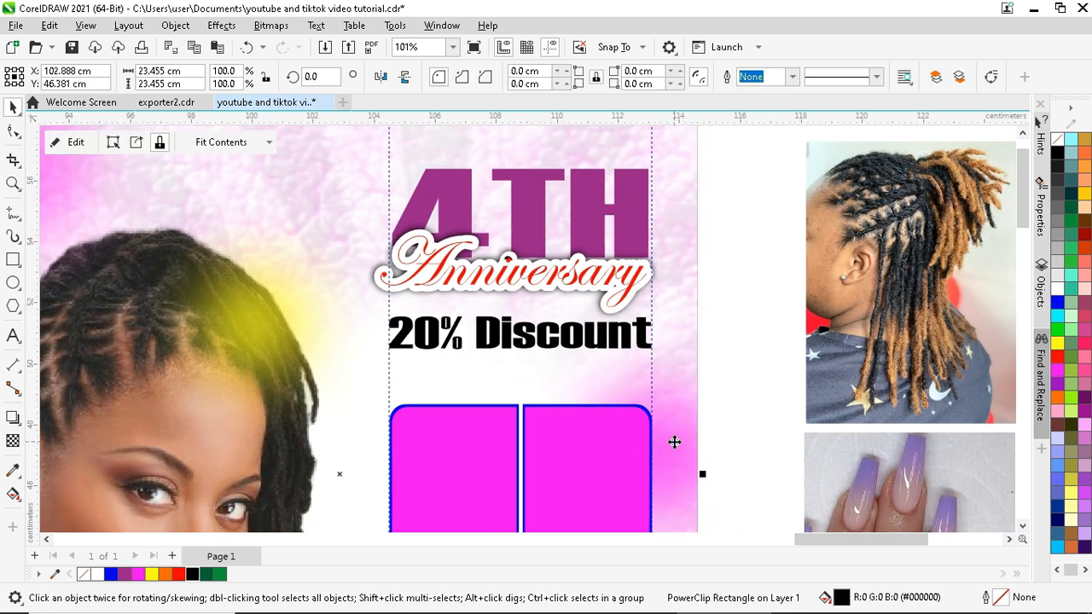
pyautogui.scroll(-4, 666, 440)
pyautogui.scroll(2, 335, 359)
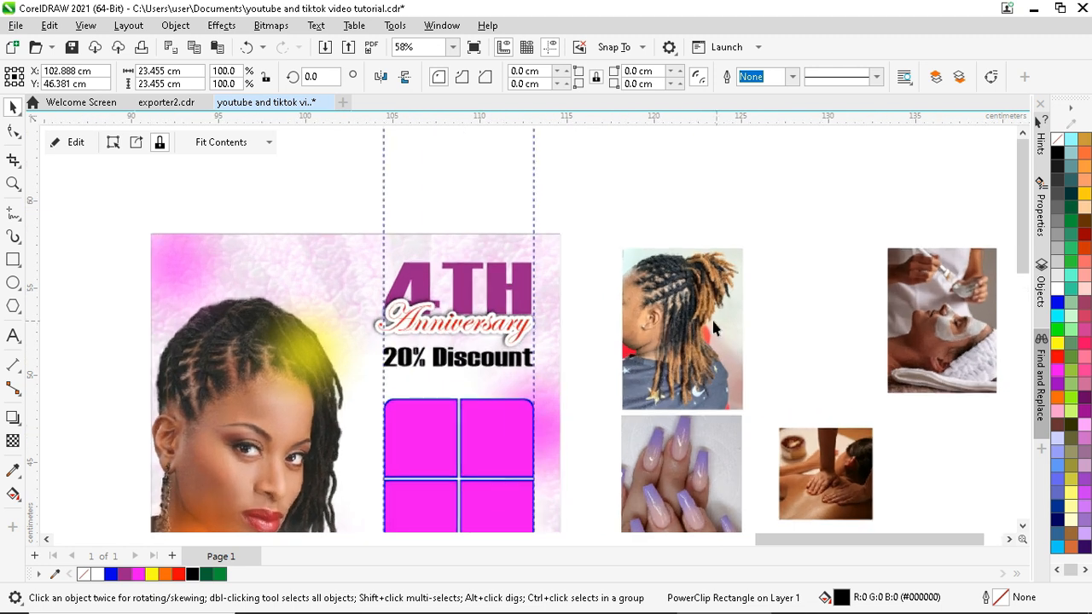
# - Draw a circle to the left of the 20% Discount text
pyautogui.click(12, 282)
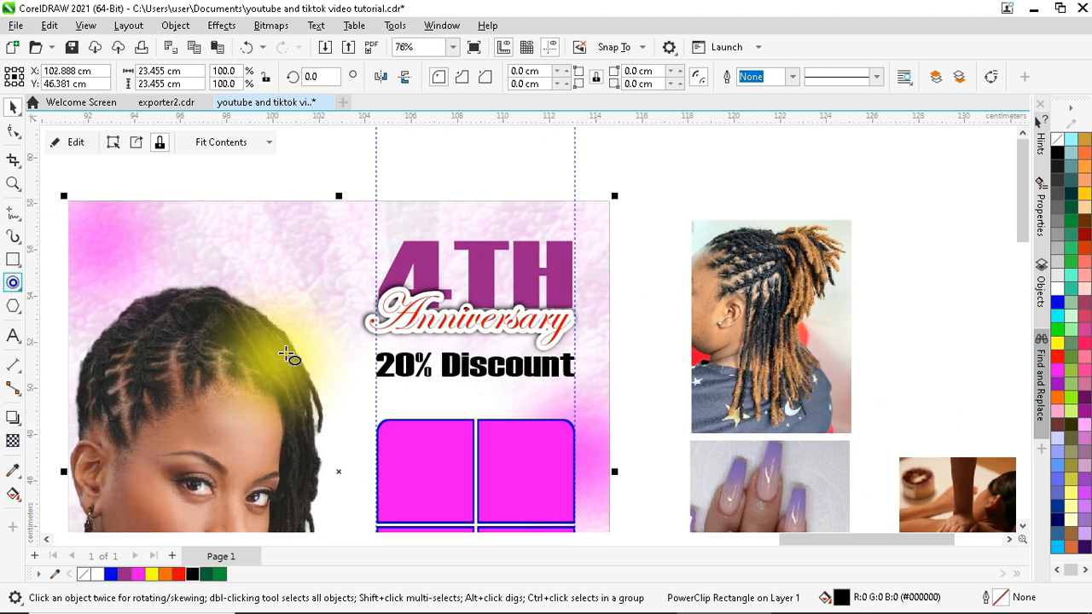
pyautogui.moveTo(282, 390); pyautogui.dragTo(370, 452)
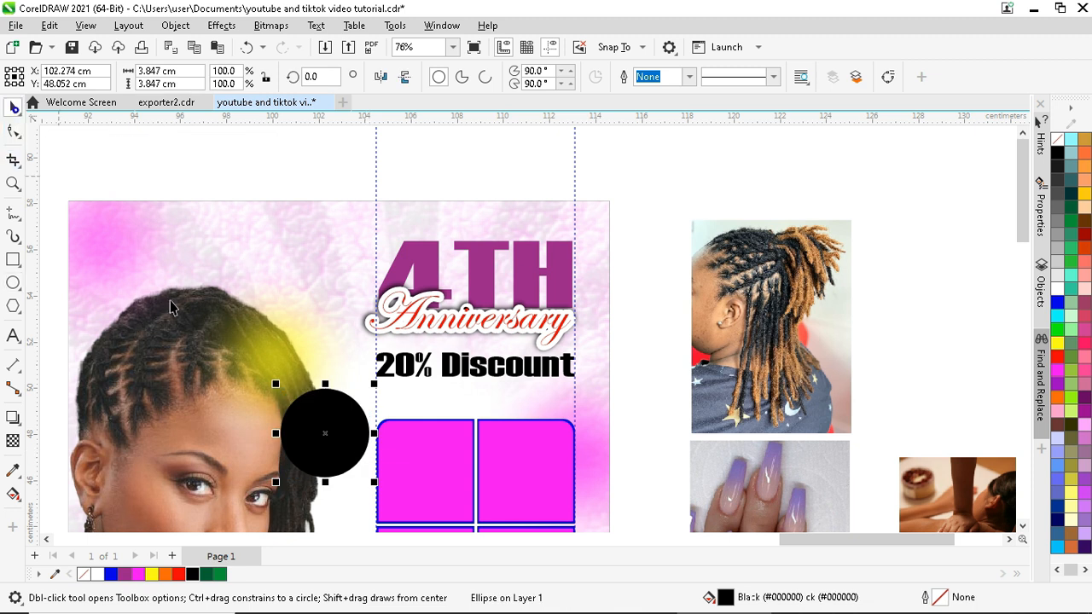
pyautogui.press('space')
pyautogui.moveTo(308, 424); pyautogui.dragTo(308, 380)
pyautogui.scroll(-2, 329, 358)
pyautogui.scroll(2, 328, 358)
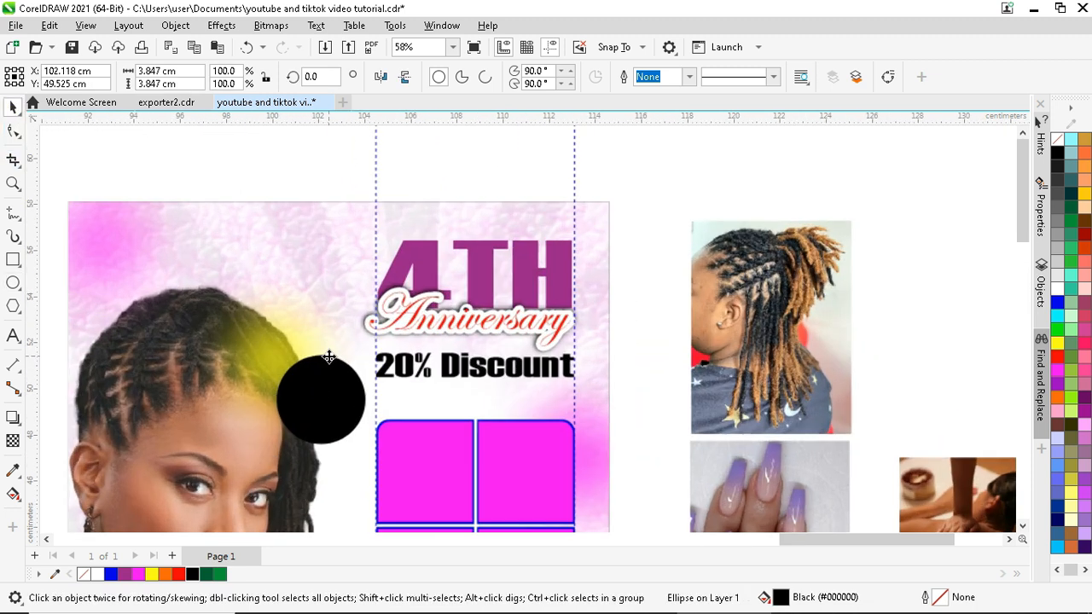
# - Fill the circle with a magenta-to-purple fountain gradient
pyautogui.click(138, 573)
pyautogui.click(13, 494)
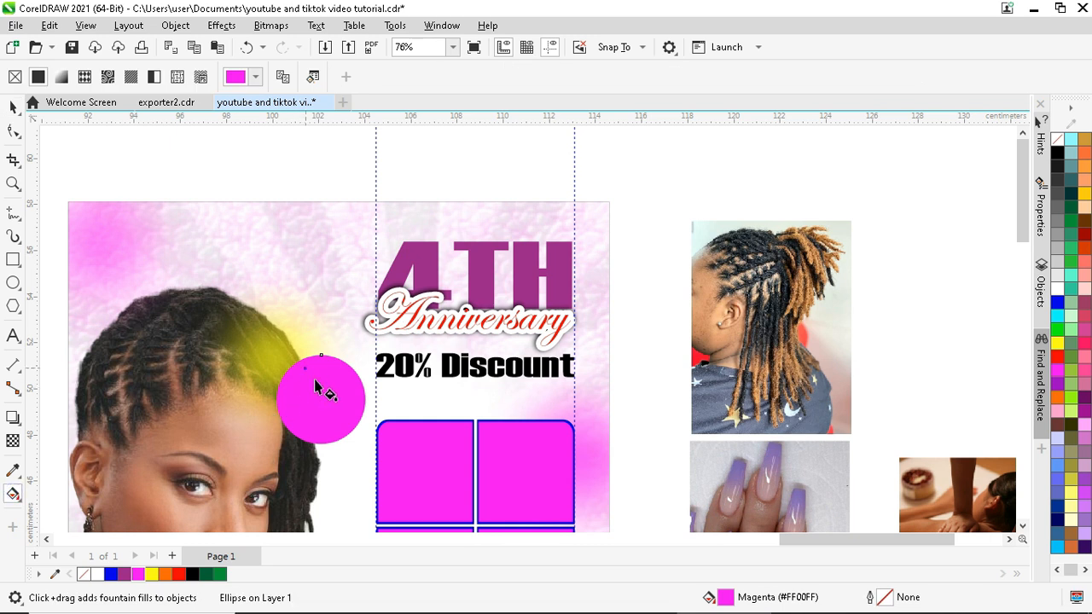
pyautogui.moveTo(305, 368); pyautogui.dragTo(329, 433)
pyautogui.click(126, 573)
pyautogui.scroll(1, 344, 415)
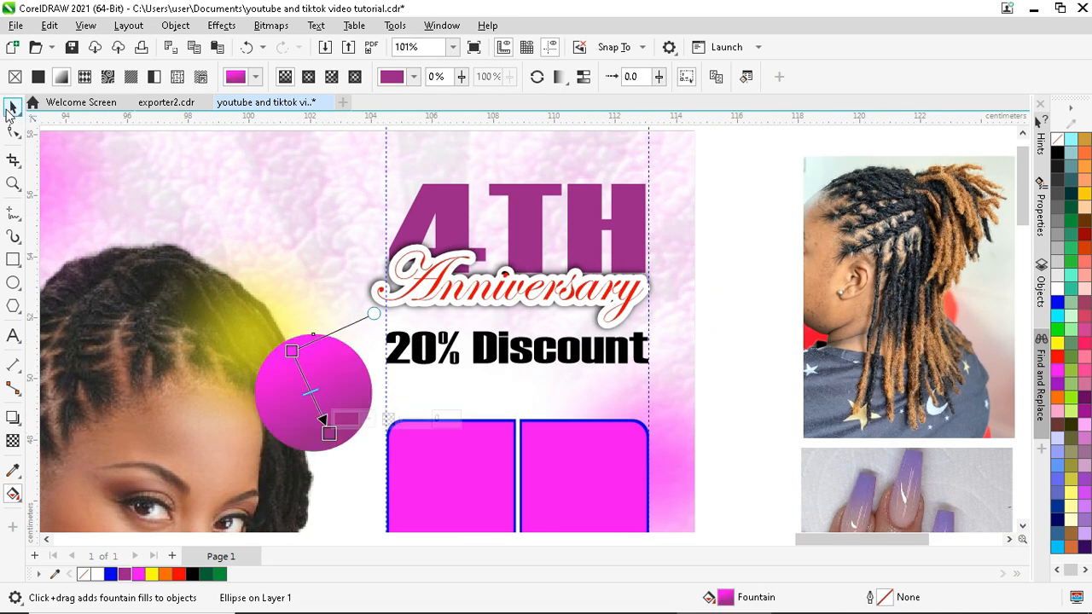
# - Shrink the gradient circle slightly, to about 3.847 cm
pyautogui.click(12, 108)
pyautogui.scroll(1, 370, 331)
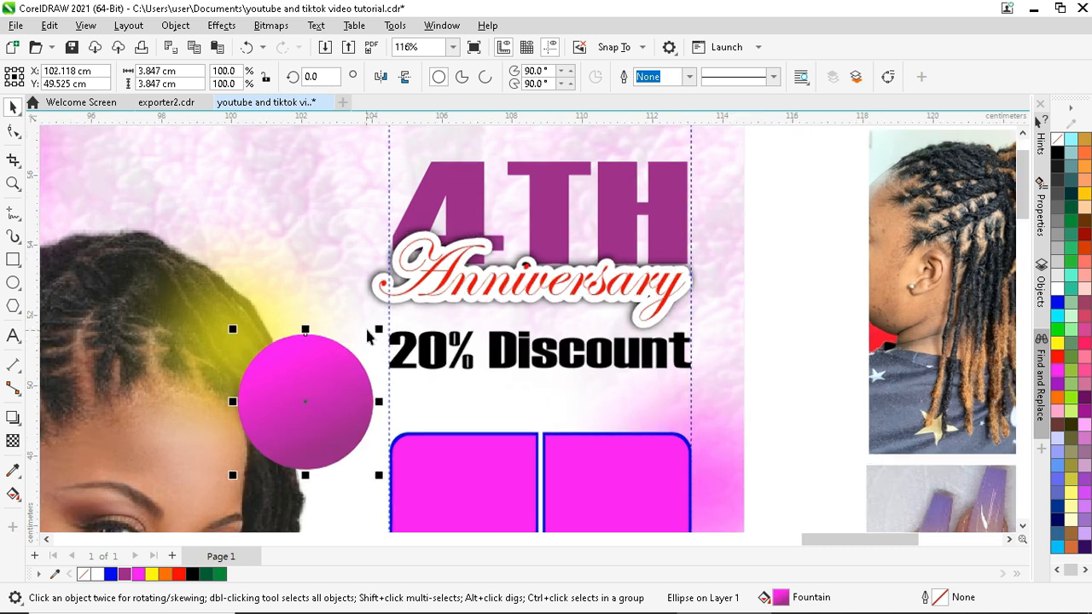
pyautogui.moveTo(378, 328)
pyautogui.mouseDown()
pyautogui.moveTo(358, 345)
pyautogui.moveTo(365, 367)
pyautogui.moveTo(389, 319)
pyautogui.mouseUp()
pyautogui.scroll(3, 368, 340)
pyautogui.click(251, 339)
# - Give the gradient circle a white outline and a soft drop shadow
pyautogui.click(251, 339)
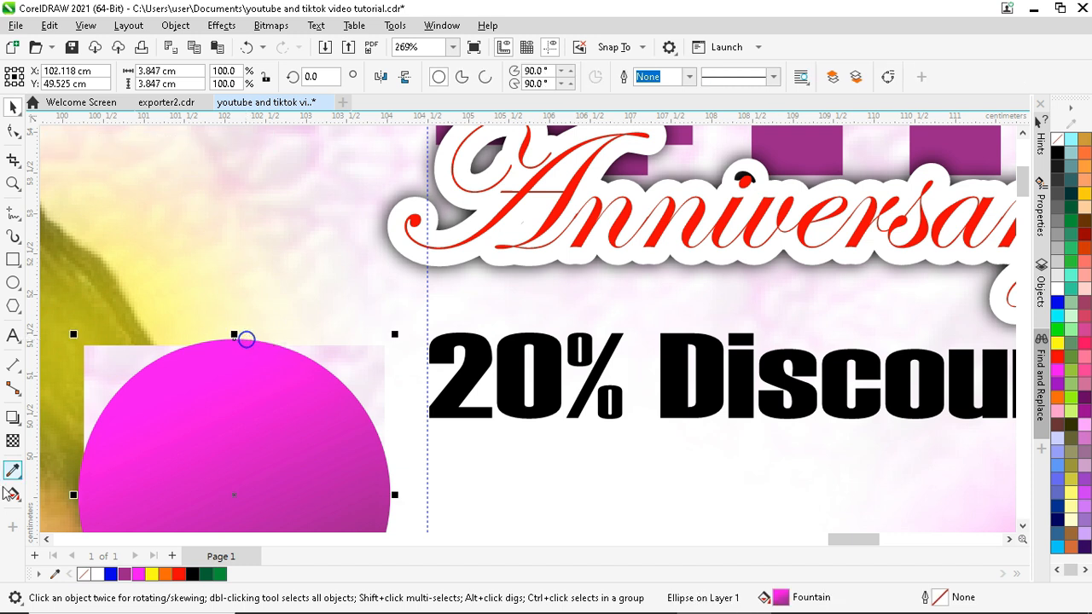
pyautogui.click(97, 574)
pyautogui.click(14, 417)
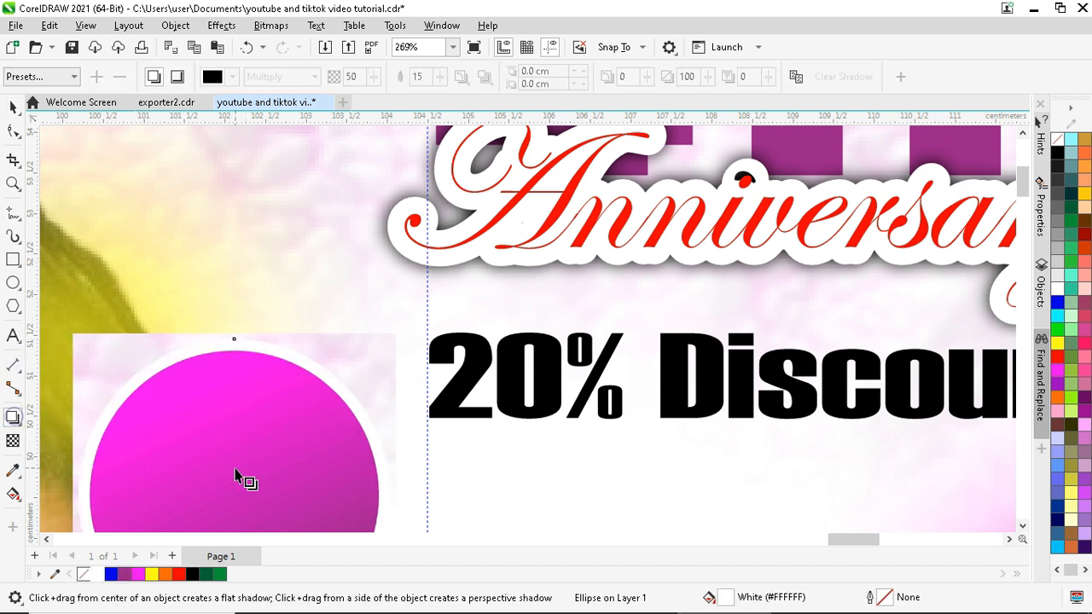
pyautogui.moveTo(233, 495); pyautogui.dragTo(390, 495)
pyautogui.press('space')
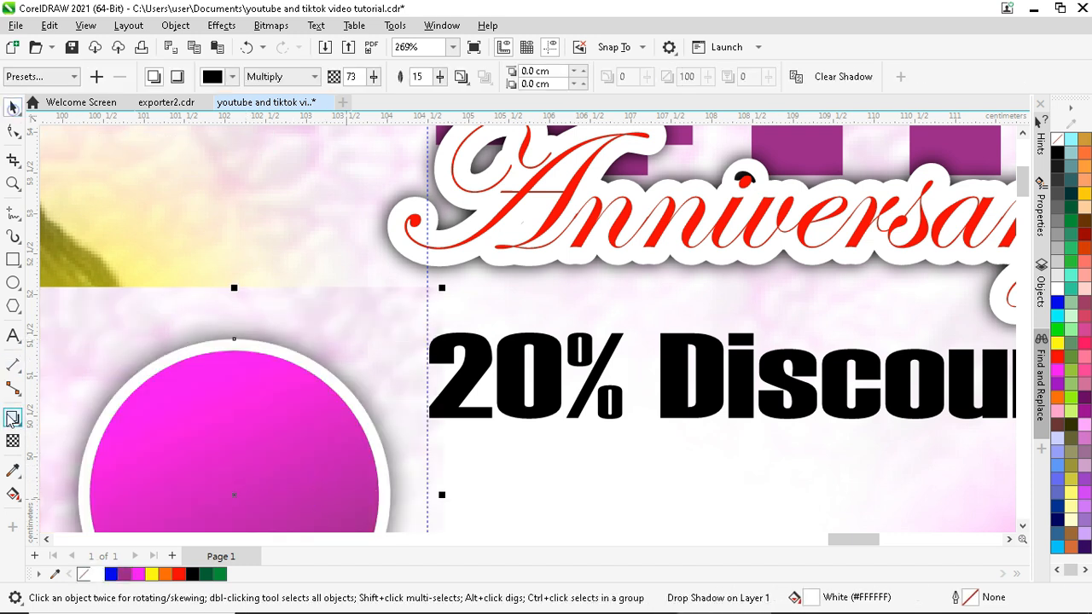
# - Add a small 0.365 cm white highlight dot at the circle's upper left
pyautogui.click(14, 282)
pyautogui.moveTo(161, 390)
pyautogui.mouseDown()
pyautogui.moveTo(190, 420)
pyautogui.moveTo(155, 401)
pyautogui.mouseUp()
pyautogui.click(14, 107)
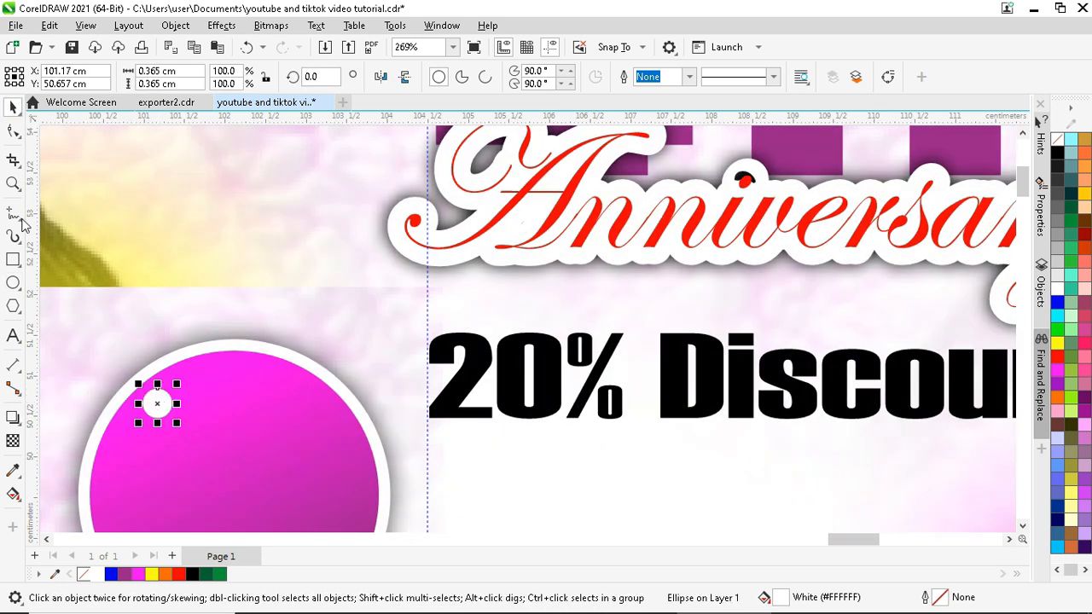
pyautogui.click(15, 214)
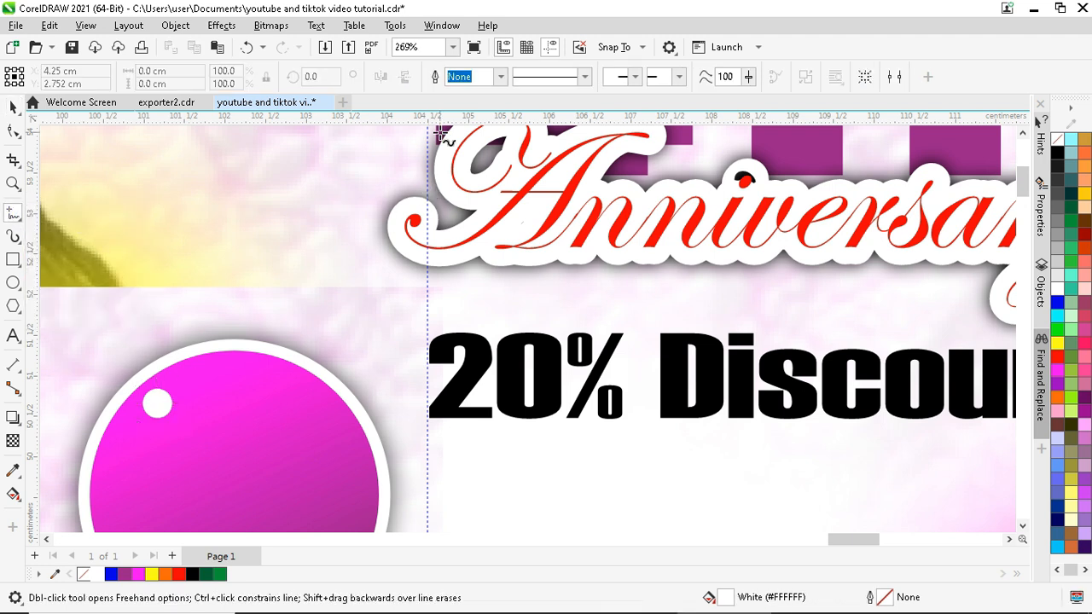
# - Draw a B-spline string curving from the 4TH text down to the highlight dot
pyautogui.click(24, 220)
pyautogui.click(52, 246)
pyautogui.scroll(-1, 401, 243)
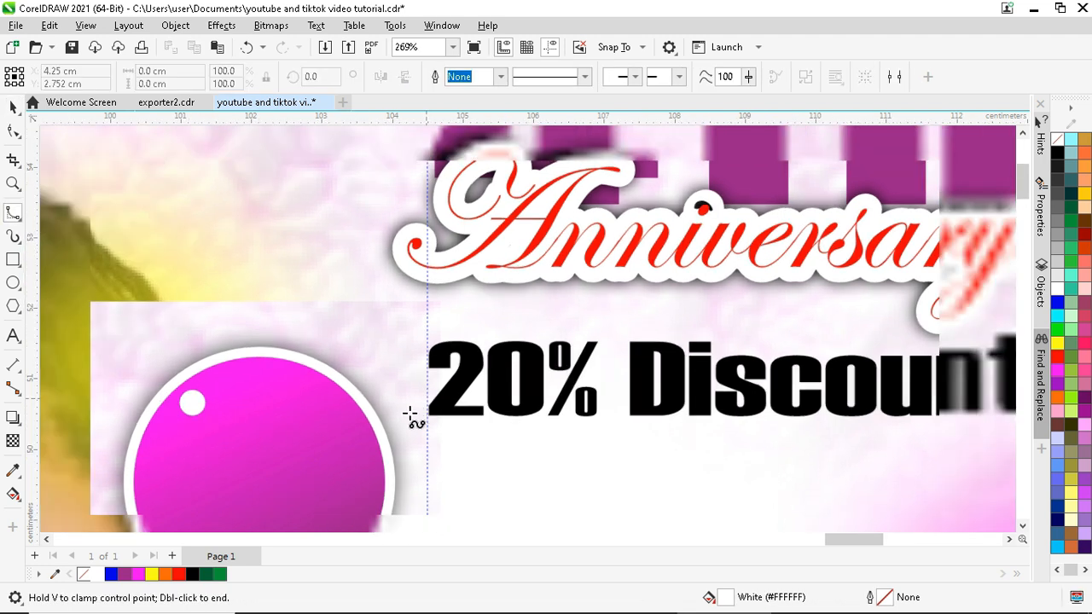
pyautogui.scroll(-2, 487, 151)
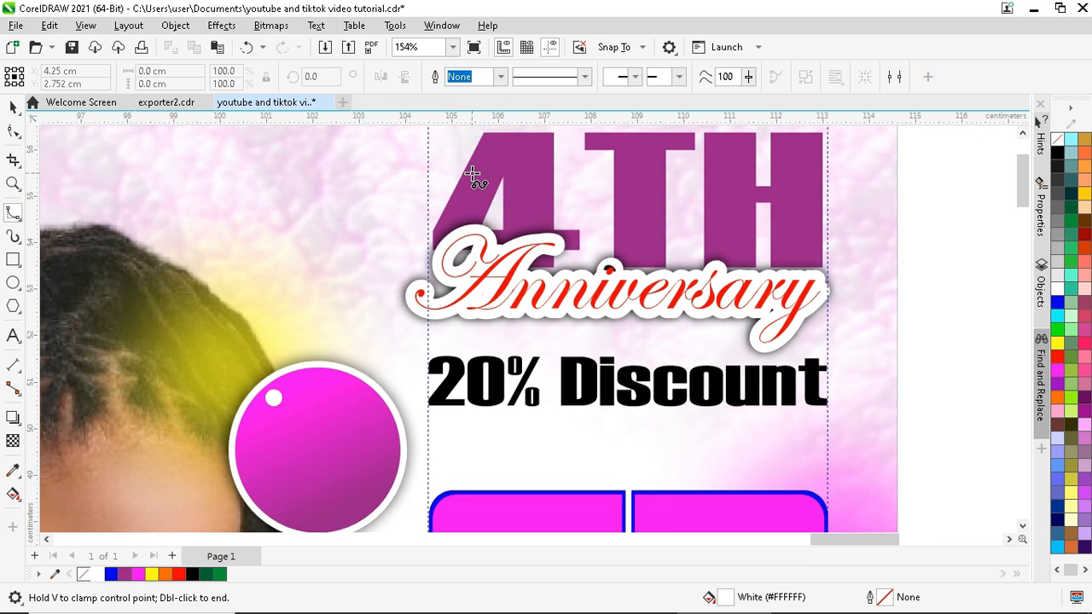
pyautogui.click(472, 174)
pyautogui.moveTo(376, 210); pyautogui.dragTo(401, 227)
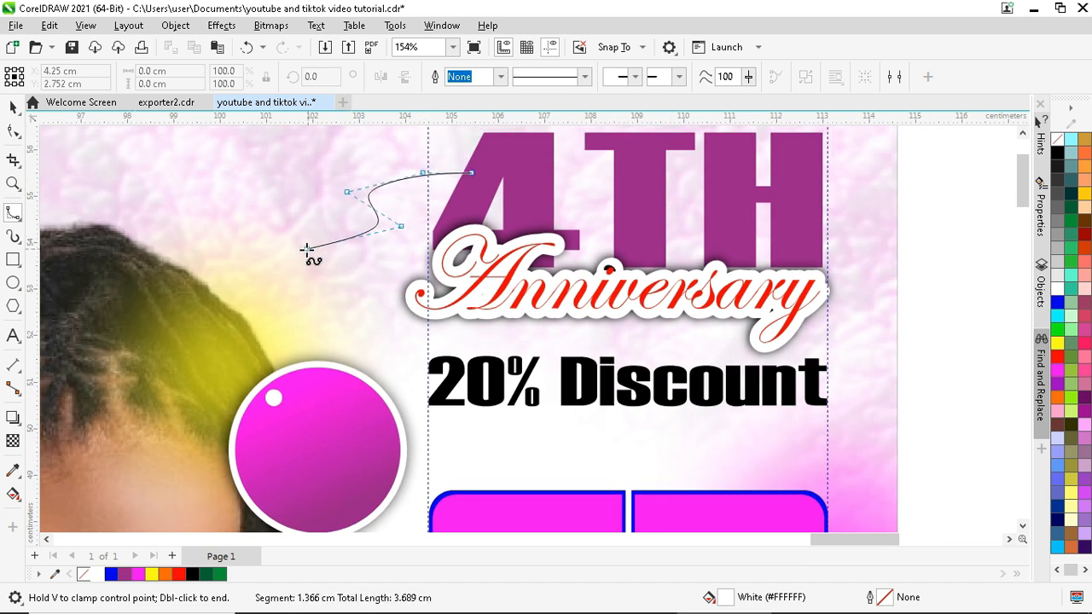
pyautogui.moveTo(260, 227); pyautogui.dragTo(224, 205)
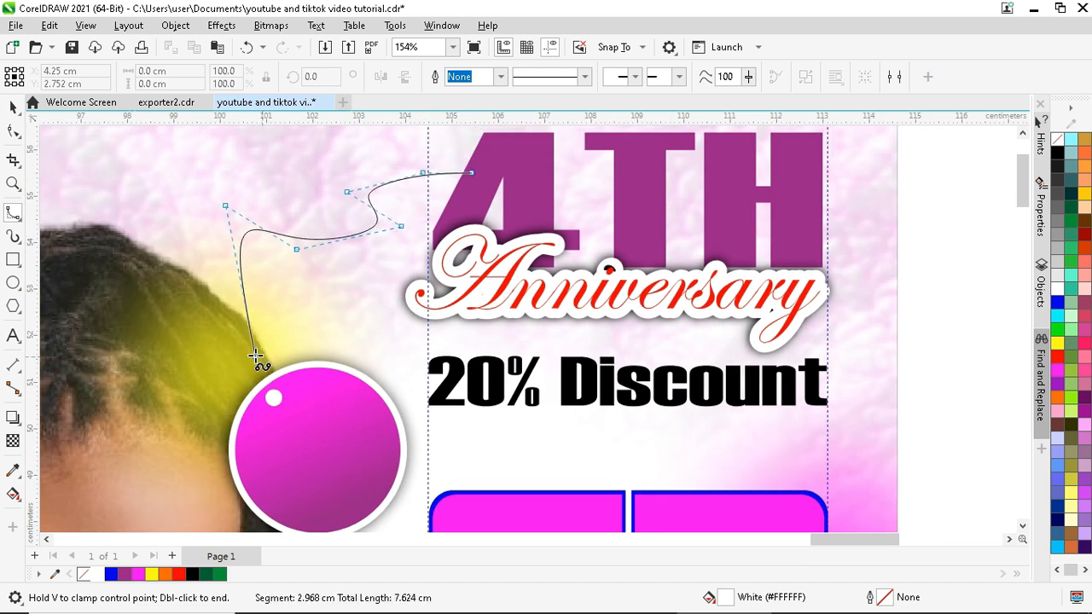
pyautogui.moveTo(275, 331); pyautogui.dragTo(299, 328)
pyautogui.moveTo(244, 354)
pyautogui.mouseDown()
pyautogui.moveTo(244, 388)
pyautogui.moveTo(246, 367)
pyautogui.mouseUp()
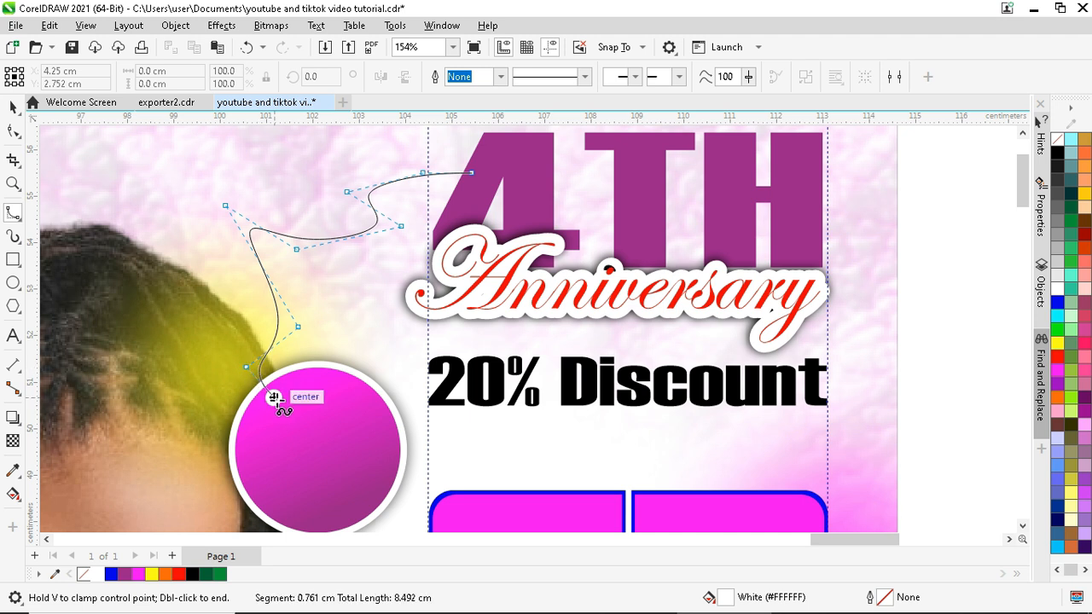
pyautogui.doubleClick(275, 397)
pyautogui.press('space')
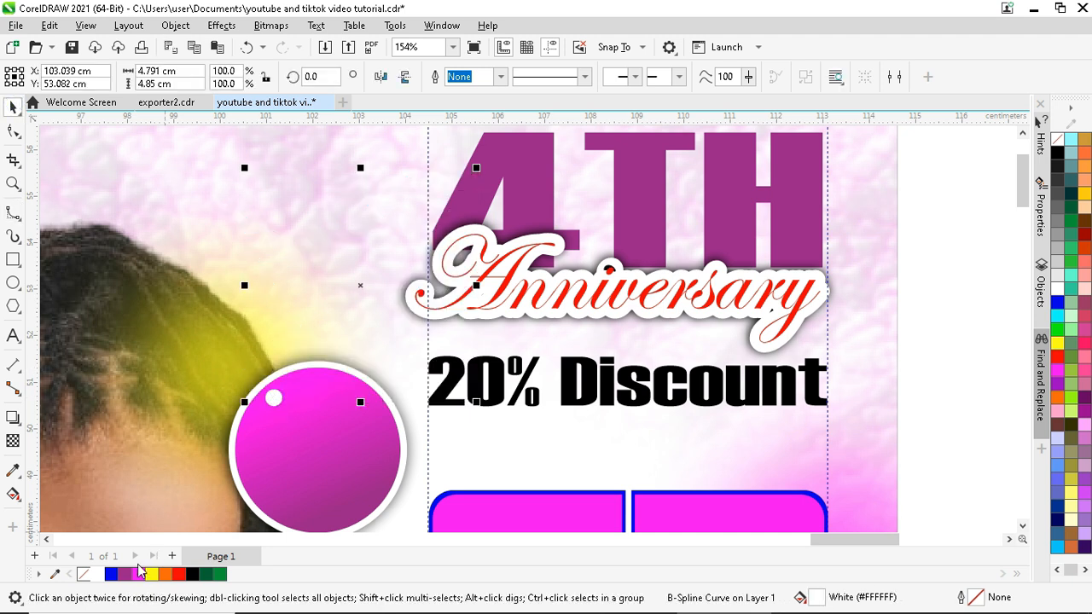
# - Give the string a 2 pt outline
pyautogui.rightClick(142, 578)
pyautogui.click(501, 77)
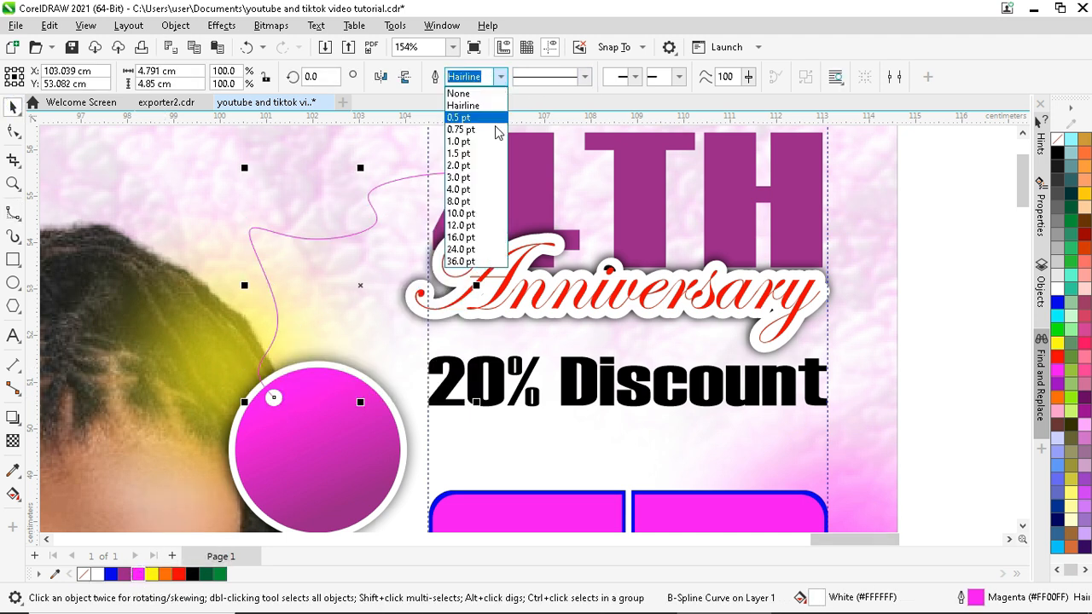
pyautogui.click(470, 201)
pyautogui.click(501, 77)
pyautogui.click(471, 165)
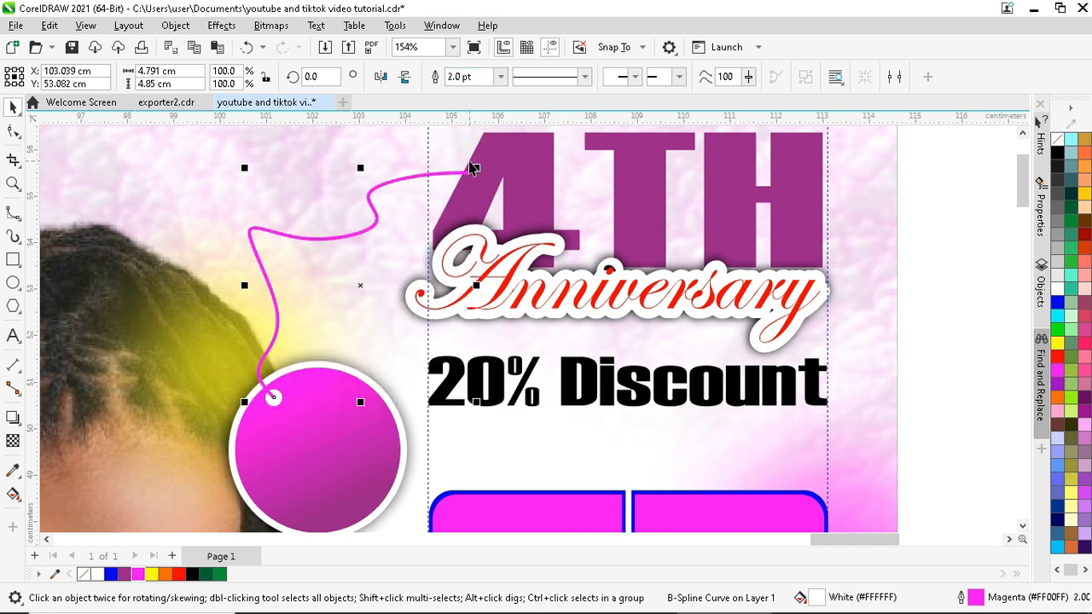
# - Colour the string's fill and outline purple (#981E8D) to match 4TH
pyautogui.click(518, 167)
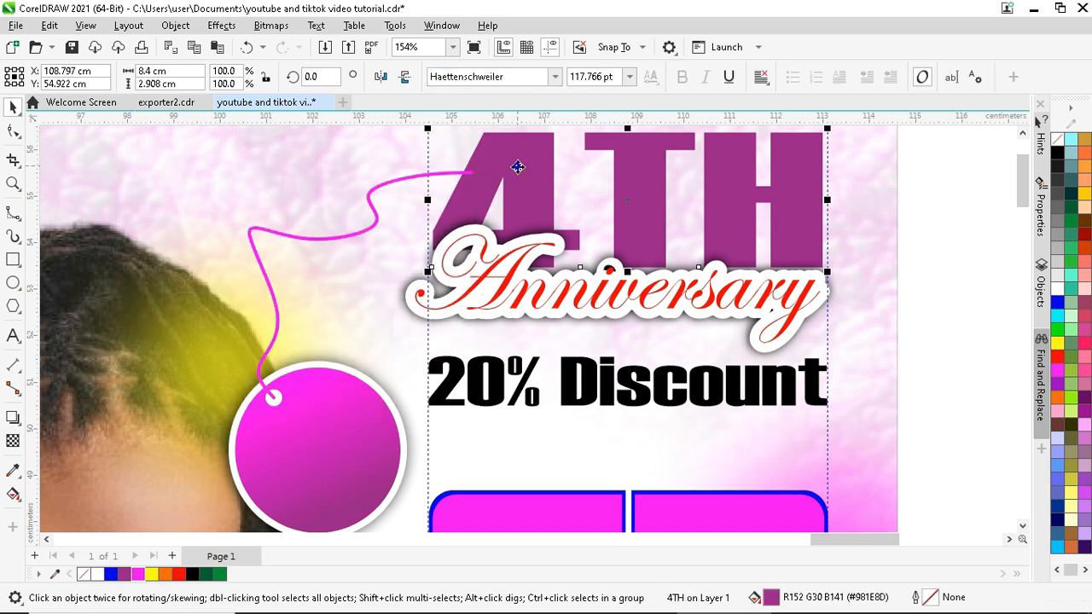
pyautogui.click(138, 574)
pyautogui.hotkey('ctrl', 'z')
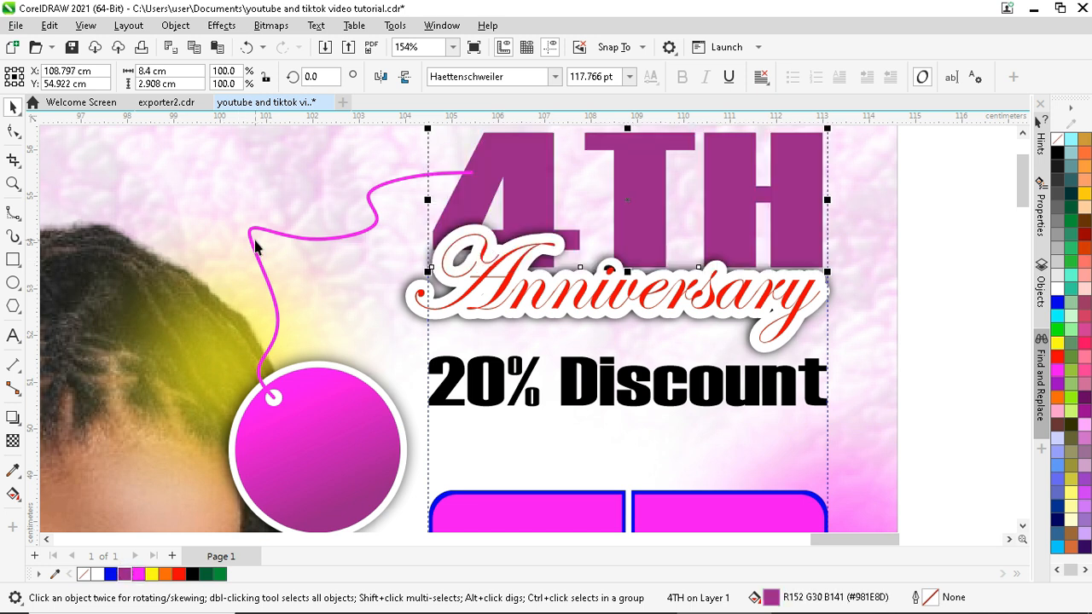
pyautogui.click(126, 574)
pyautogui.rightClick(125, 574)
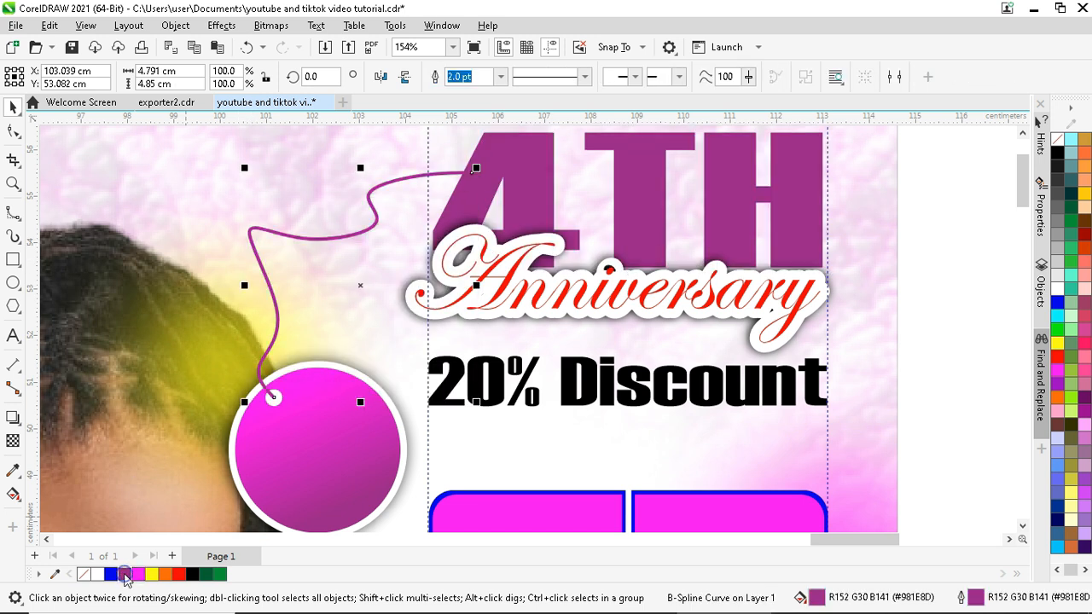
pyautogui.scroll(-2, 372, 279)
pyautogui.scroll(-2, 372, 279)
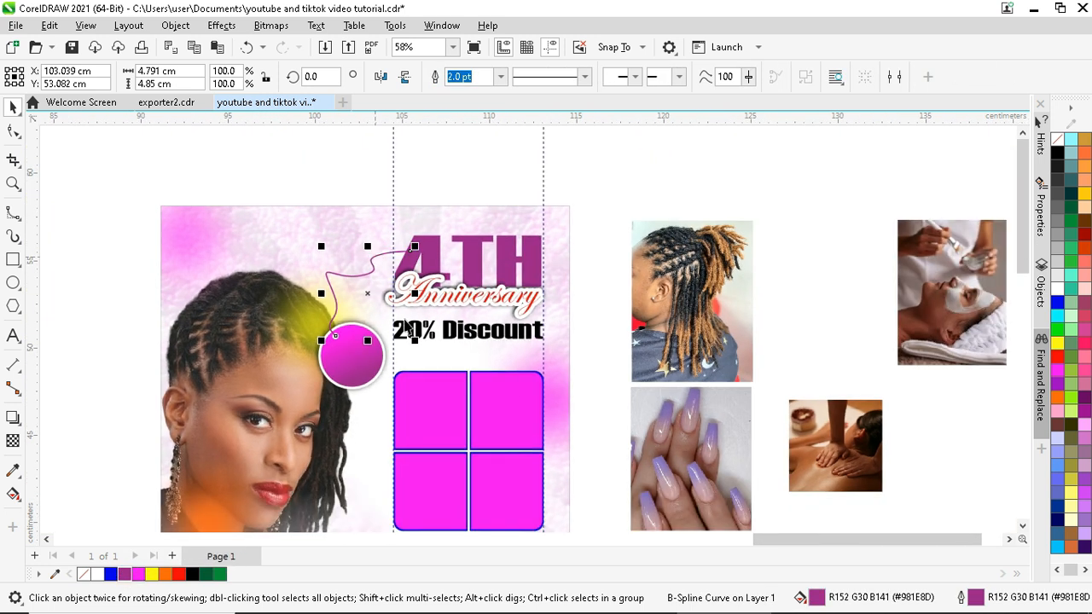
pyautogui.scroll(-2, 421, 258)
pyautogui.scroll(2, 422, 249)
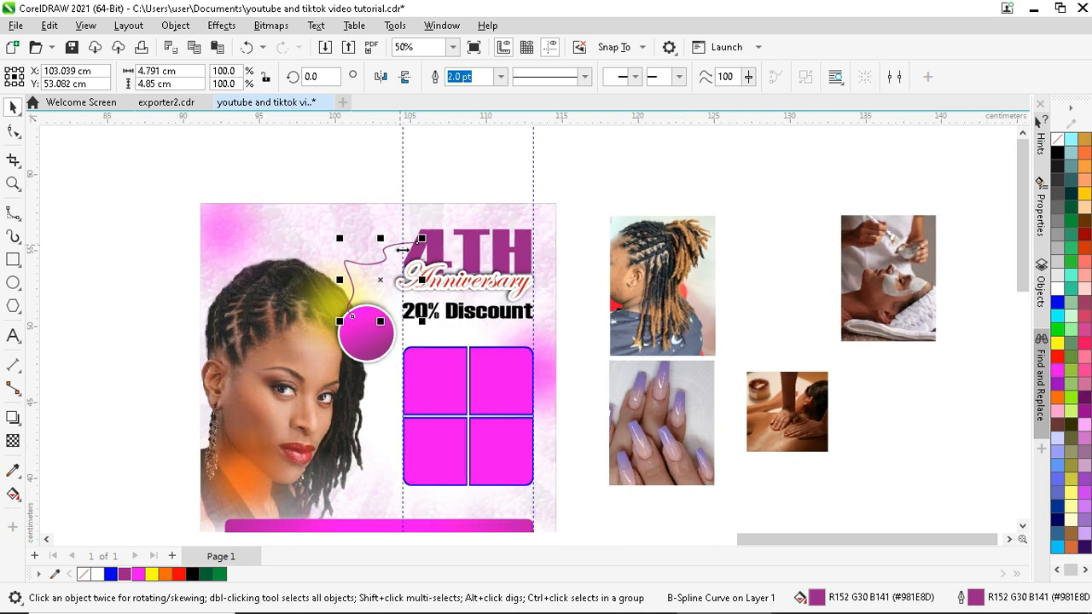
# - Edit the flyer frame's PowerClip contents, shrinking the magenta glow and moving it up-left
pyautogui.click(237, 416)
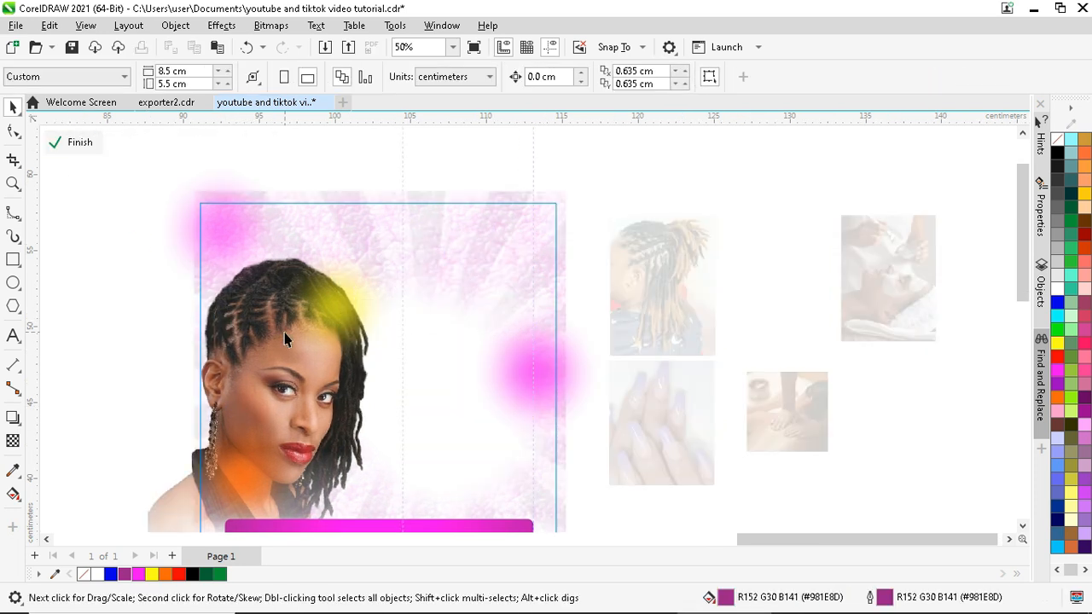
pyautogui.click(290, 333)
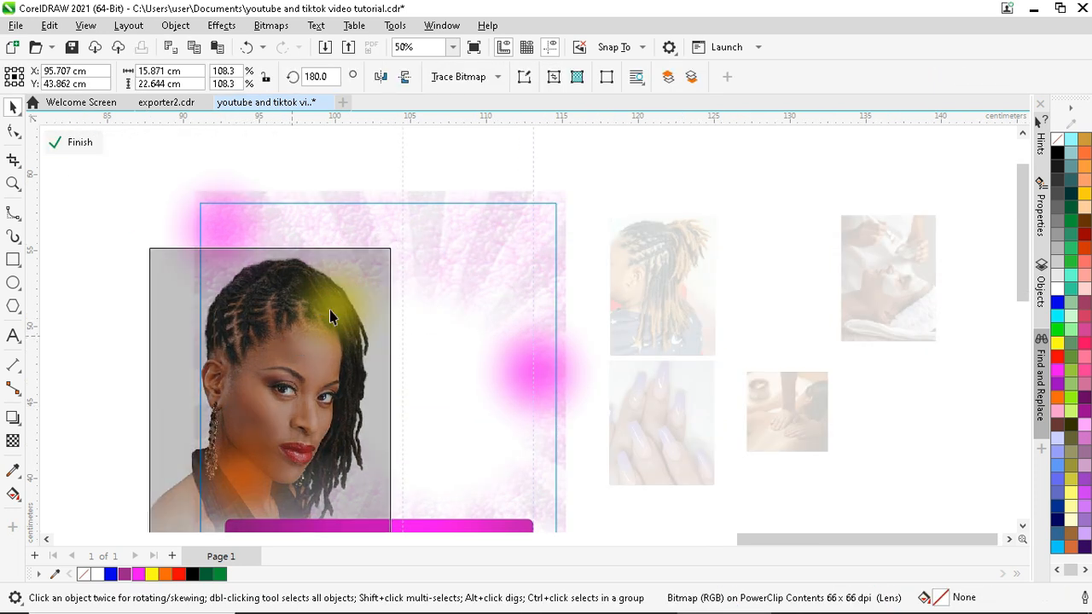
pyautogui.click(330, 314)
pyautogui.click(576, 372)
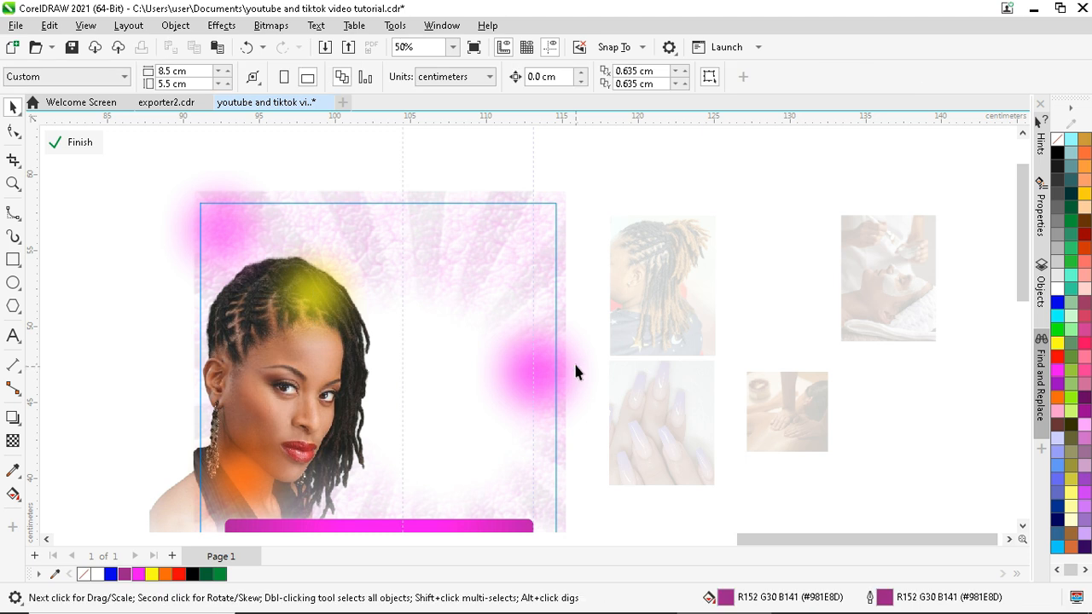
pyautogui.click(539, 364)
pyautogui.moveTo(577, 333)
pyautogui.mouseDown()
pyautogui.moveTo(568, 344)
pyautogui.moveTo(586, 349)
pyautogui.moveTo(568, 341)
pyautogui.mouseUp()
pyautogui.click(245, 53)
pyautogui.moveTo(546, 378); pyautogui.dragTo(520, 363)
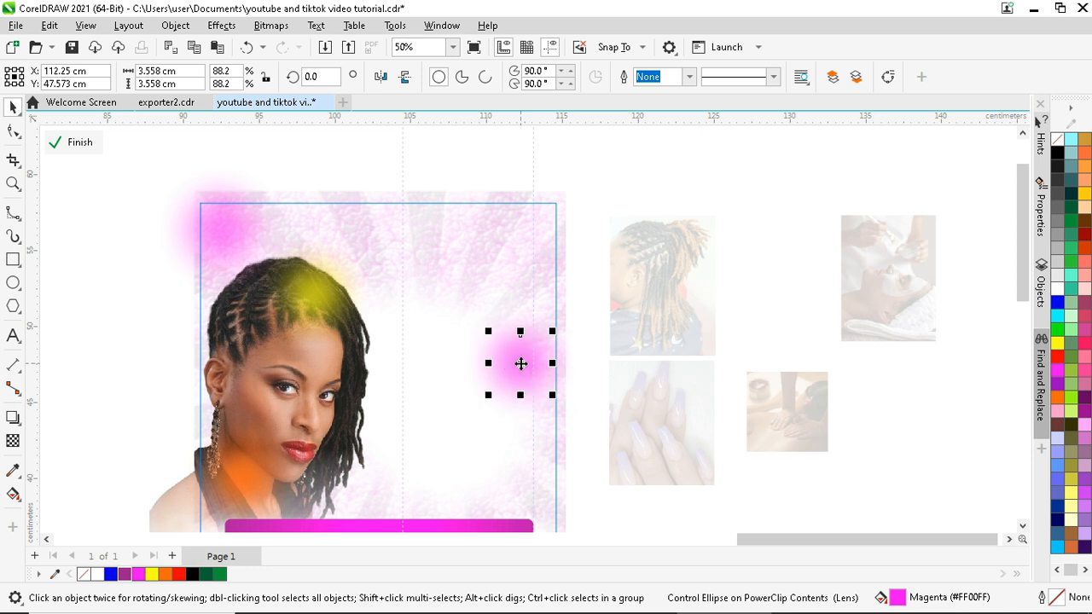
# - Shift the woman photo slightly left and lower the magenta bottom bar
pyautogui.click(324, 385)
pyautogui.moveTo(321, 396); pyautogui.dragTo(289, 404)
pyautogui.click(246, 489)
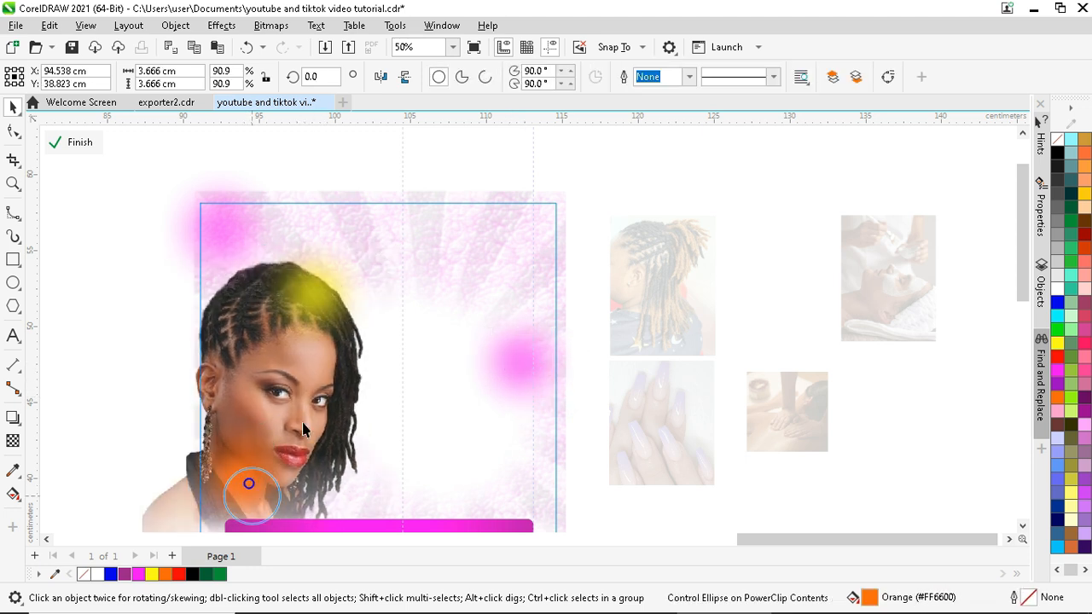
pyautogui.scroll(4, 365, 487)
pyautogui.click(365, 481)
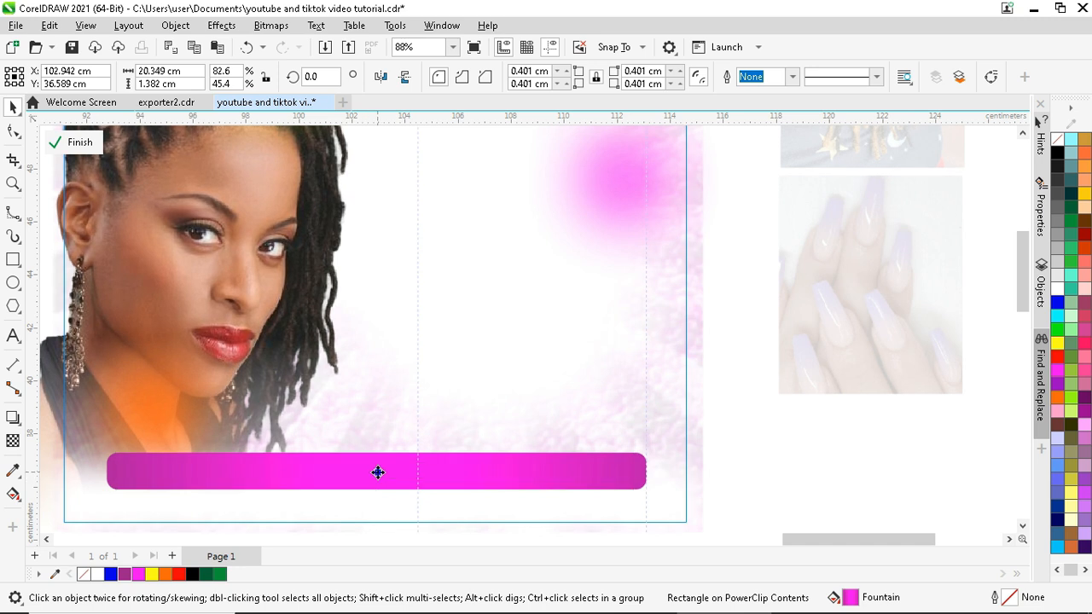
pyautogui.moveTo(378, 473); pyautogui.dragTo(377, 490)
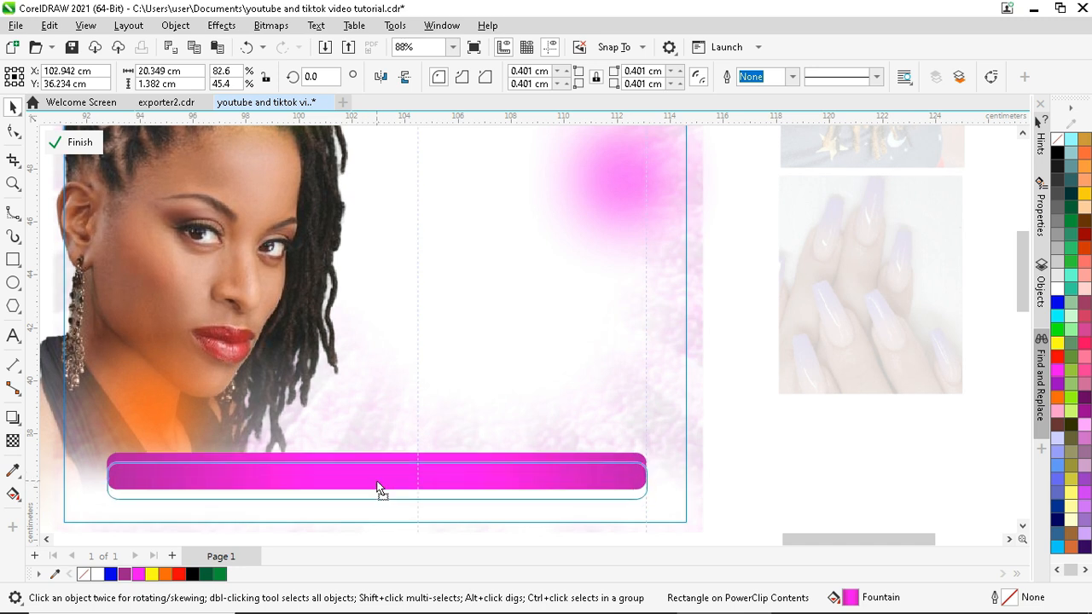
pyautogui.scroll(-4, 378, 489)
# - Finish the PowerClip edit and return to the normal flyer view
pyautogui.click(277, 347)
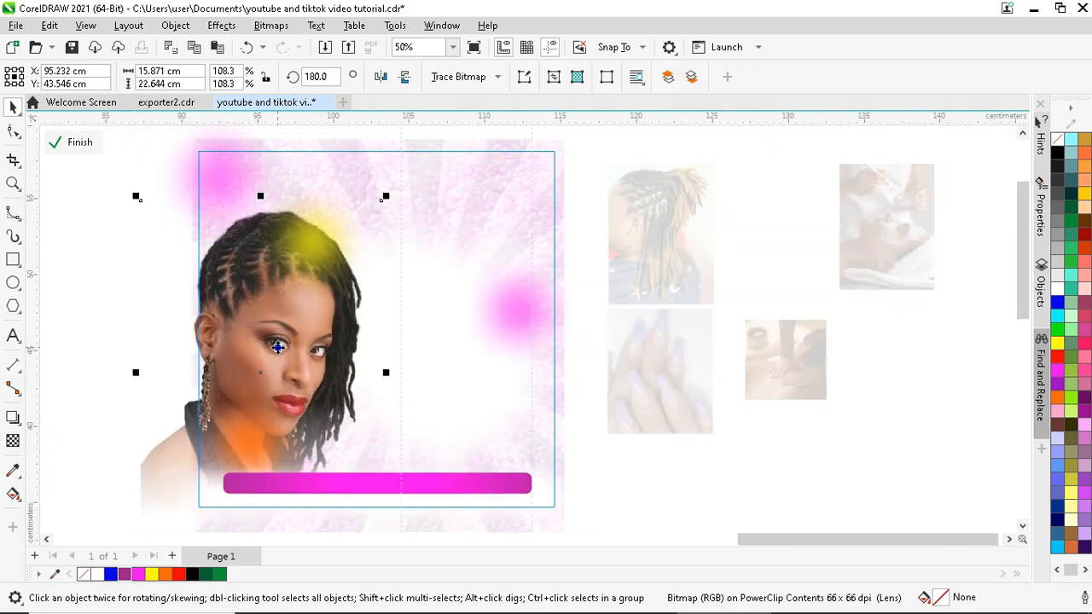
pyautogui.click(81, 145)
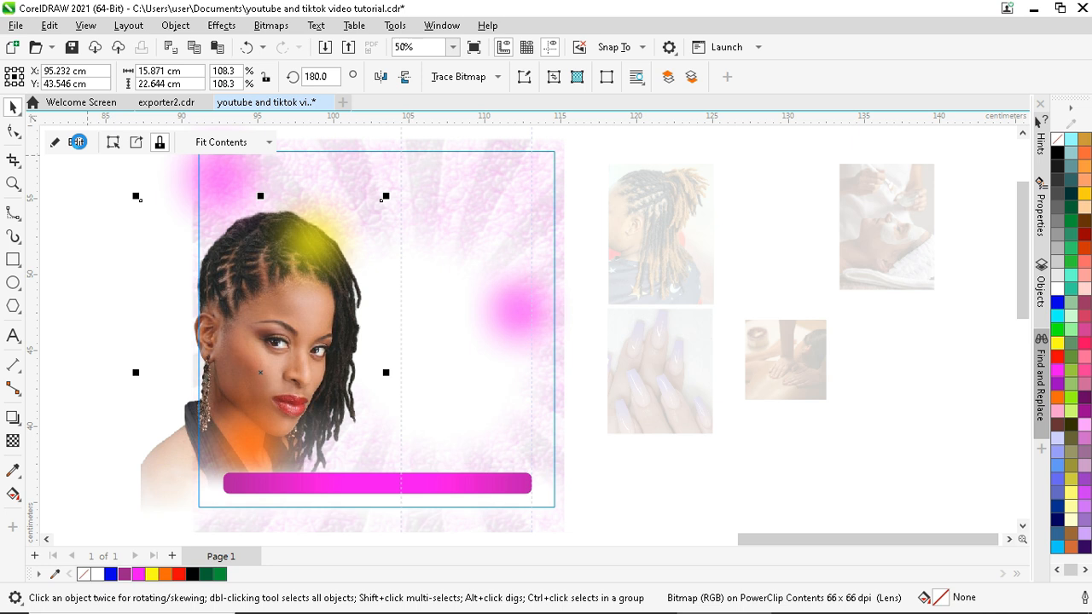
pyautogui.click(78, 141)
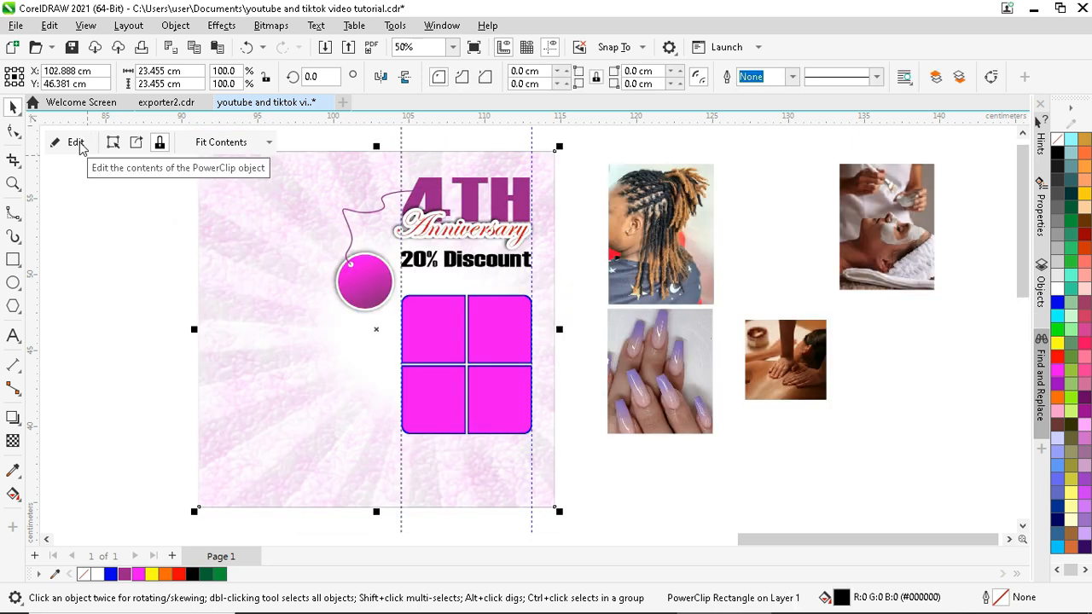
pyautogui.click(126, 278)
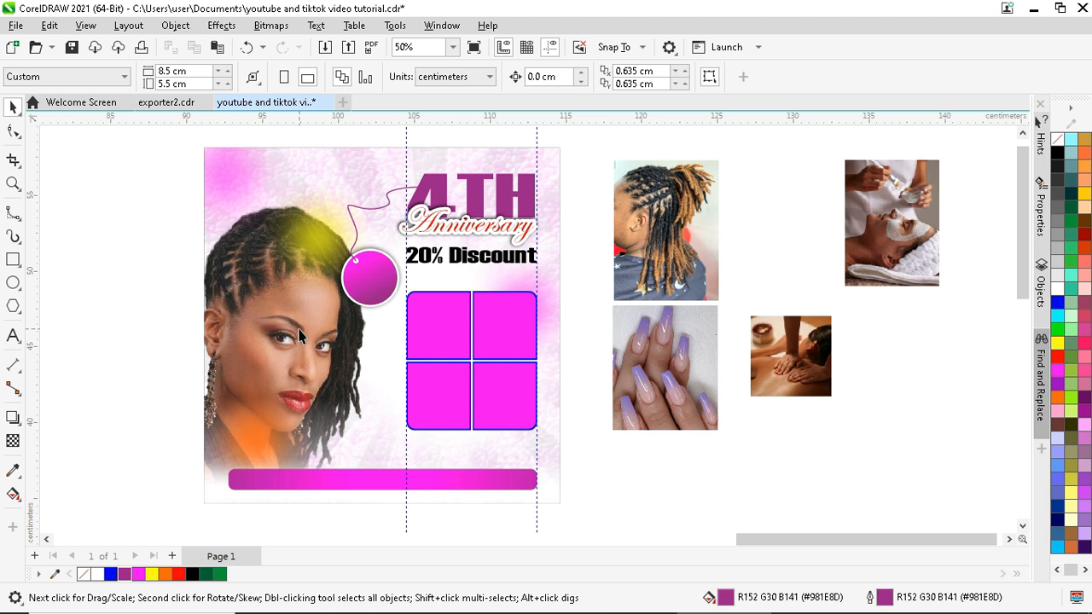
pyautogui.scroll(5, 389, 258)
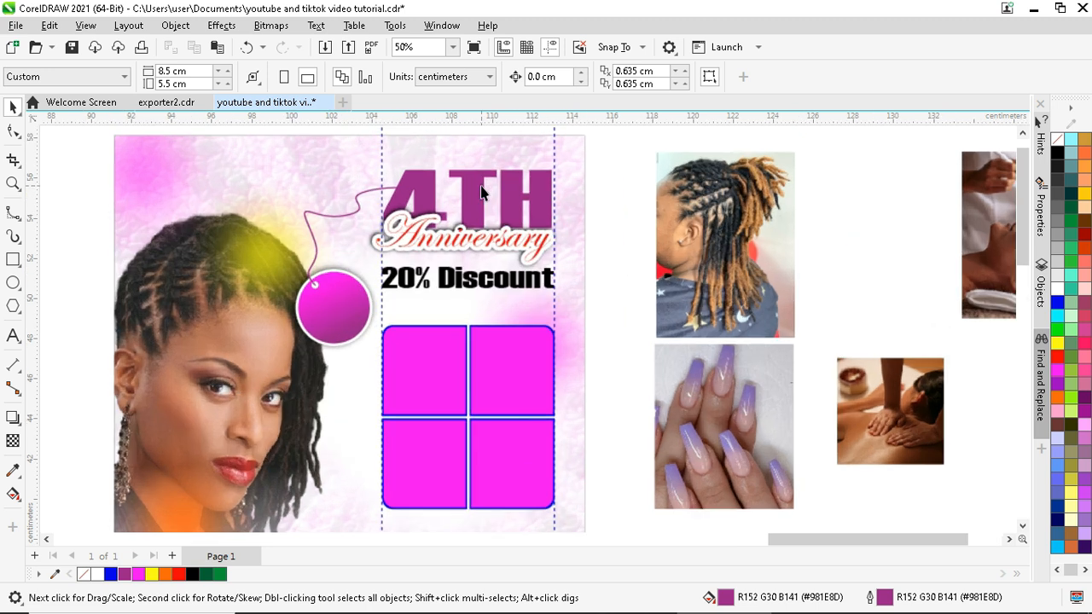
pyautogui.click(467, 226)
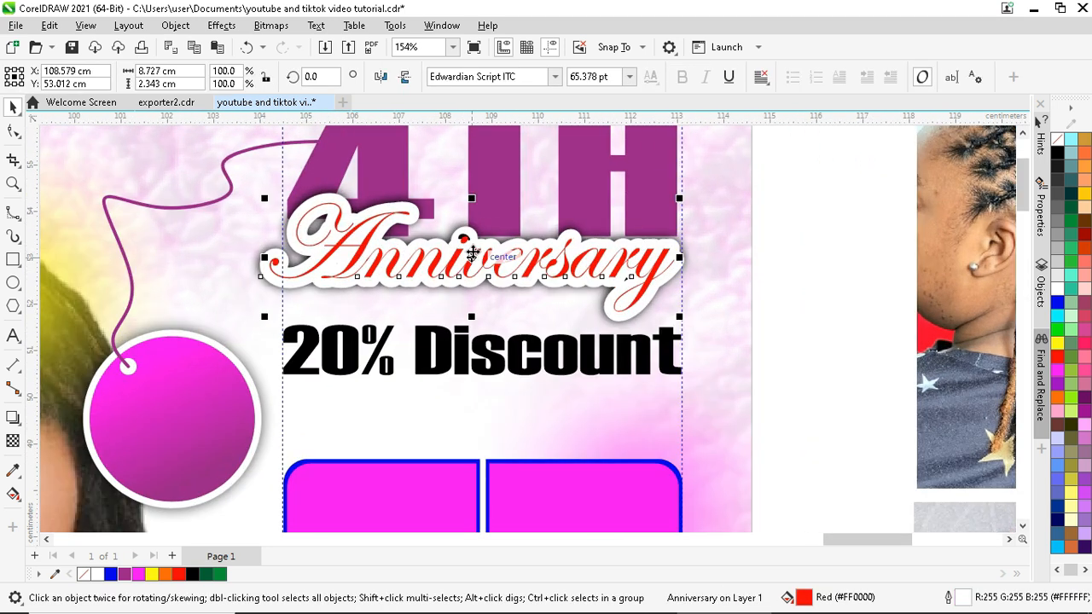
# - Adjust the drop shadow on the Anniversary text
pyautogui.moveTo(472, 252); pyautogui.dragTo(632, 272)
pyautogui.click(13, 417)
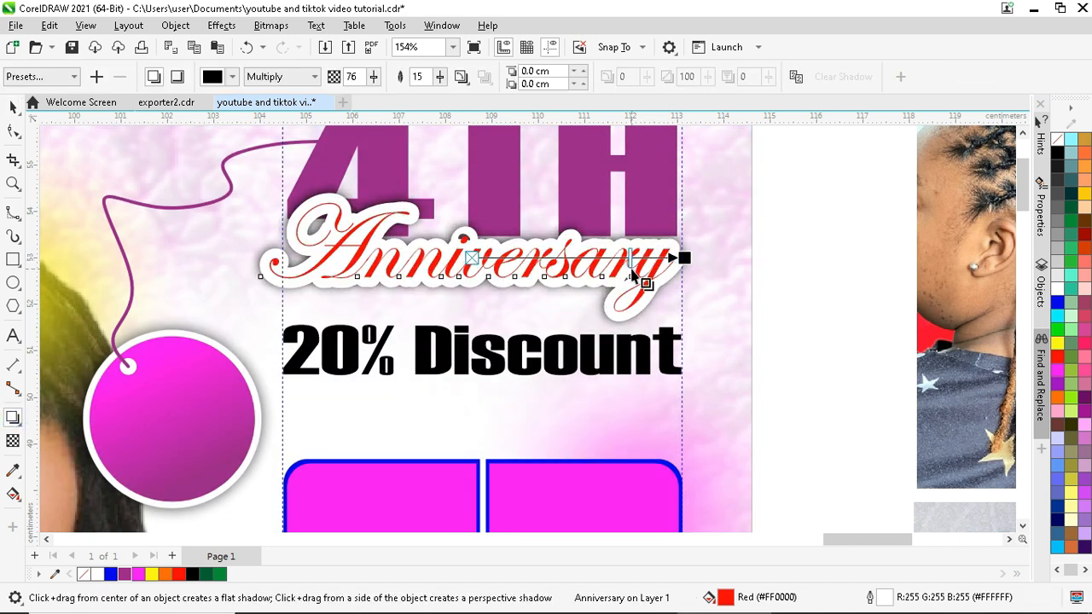
pyautogui.click(505, 364)
pyautogui.press('space')
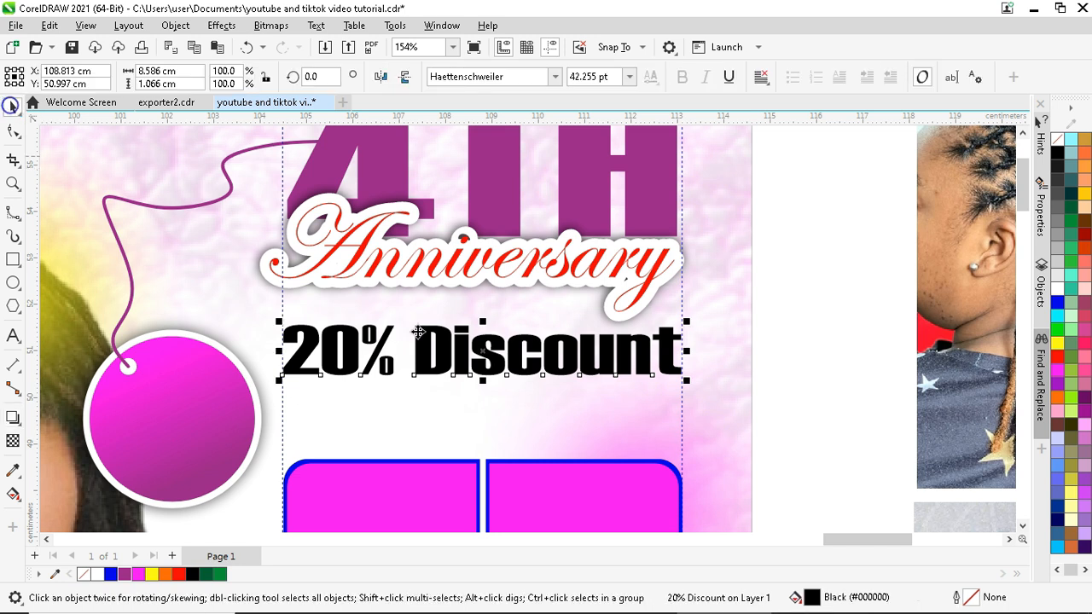
# - Copy 20% Discount below itself, shrink it, and retype it as 'On all or services'
pyautogui.moveTo(482, 354); pyautogui.dragTo(481, 413)
pyautogui.rightClick(483, 390)
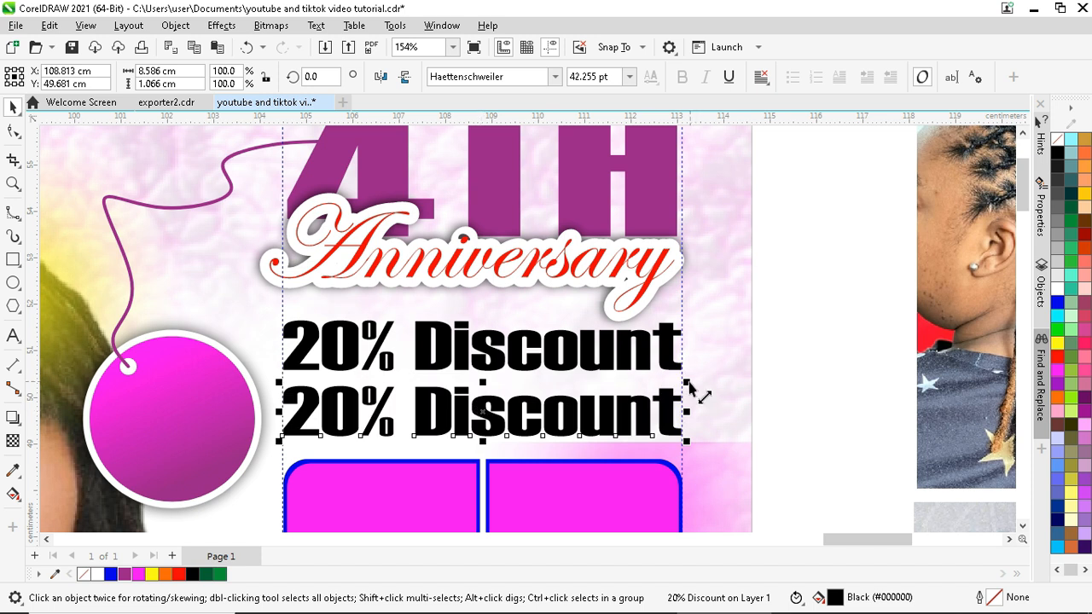
pyautogui.moveTo(638, 395); pyautogui.dragTo(573, 398)
pyautogui.doubleClick(435, 417)
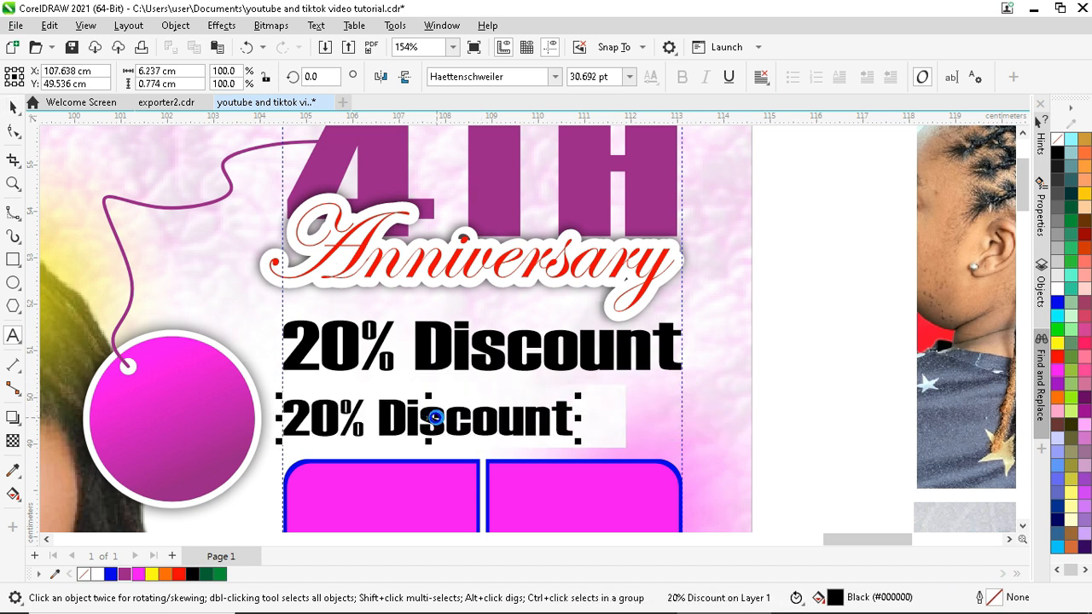
pyautogui.hotkey('ctrl', 'a')
pyautogui.write('On all ')
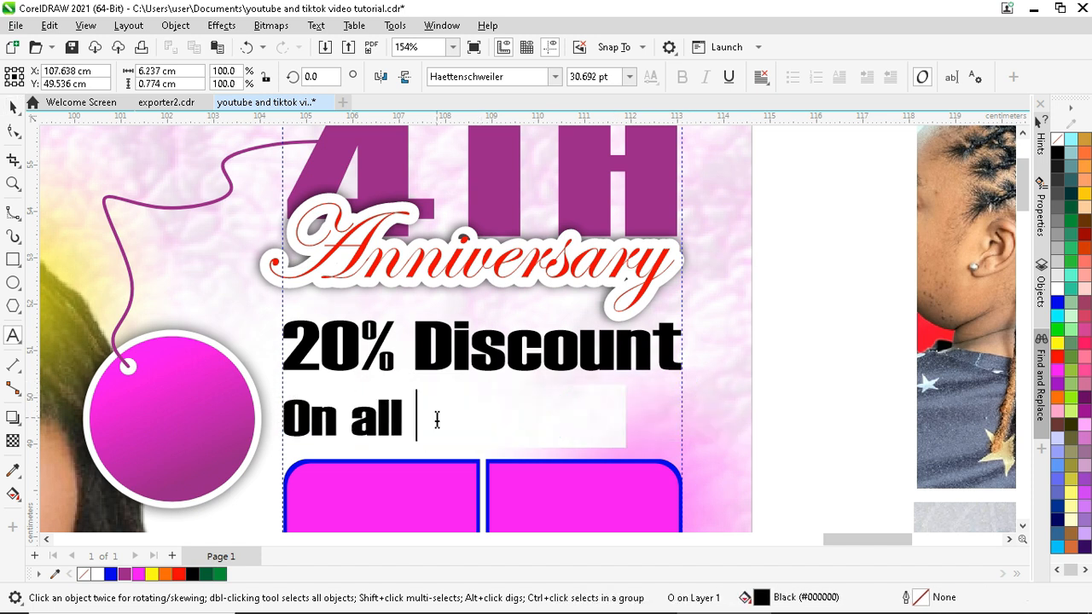
pyautogui.write('or services')
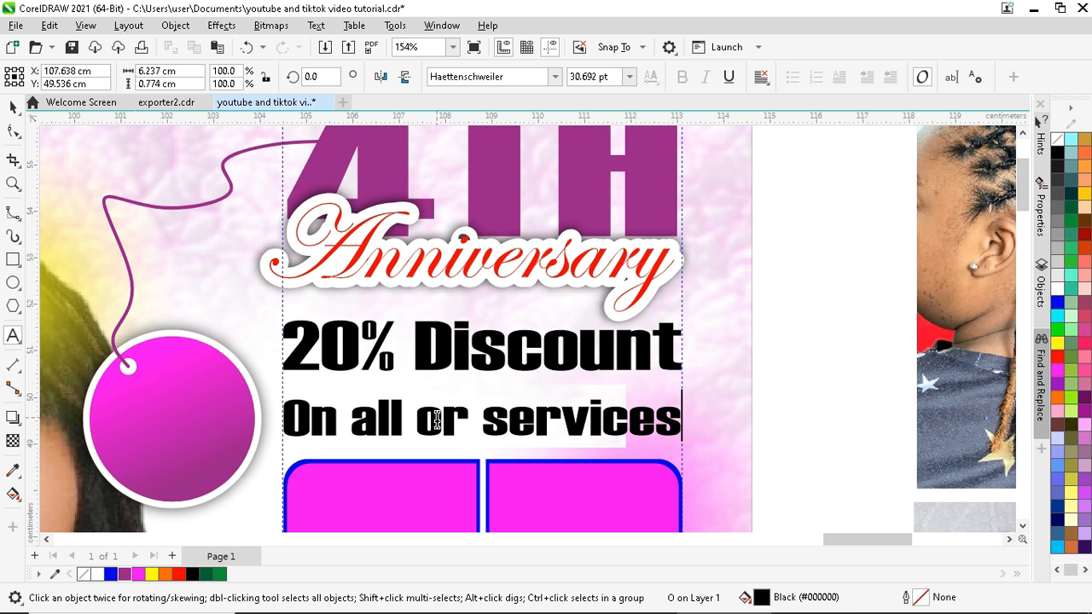
# - Set the tagline in Gabriola, narrow it, and centre it under 20% Discount
pyautogui.click(13, 105)
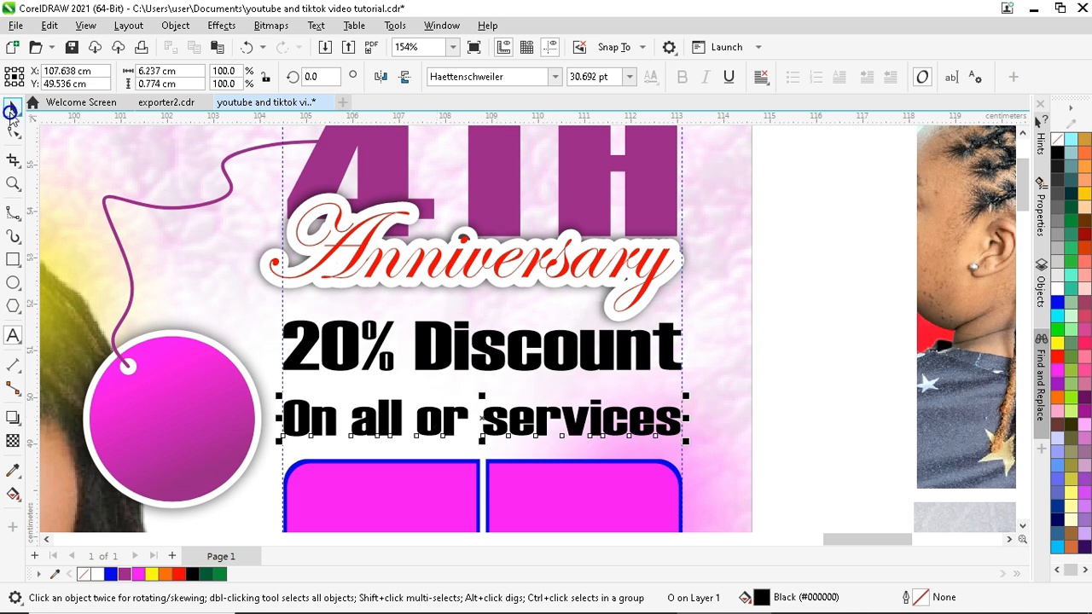
pyautogui.click(503, 76)
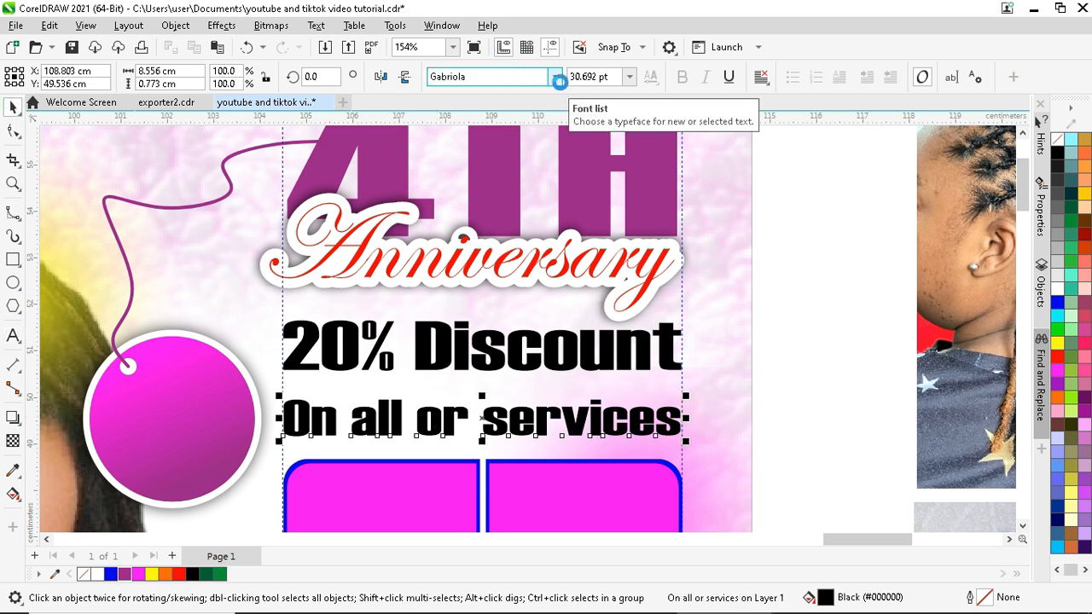
pyautogui.moveTo(673, 421); pyautogui.dragTo(621, 428)
pyautogui.moveTo(475, 420); pyautogui.dragTo(487, 404)
# - Nudge 20% Discount and the tagline slightly up and left together
pyautogui.scroll(-2, 449, 421)
pyautogui.click(711, 275)
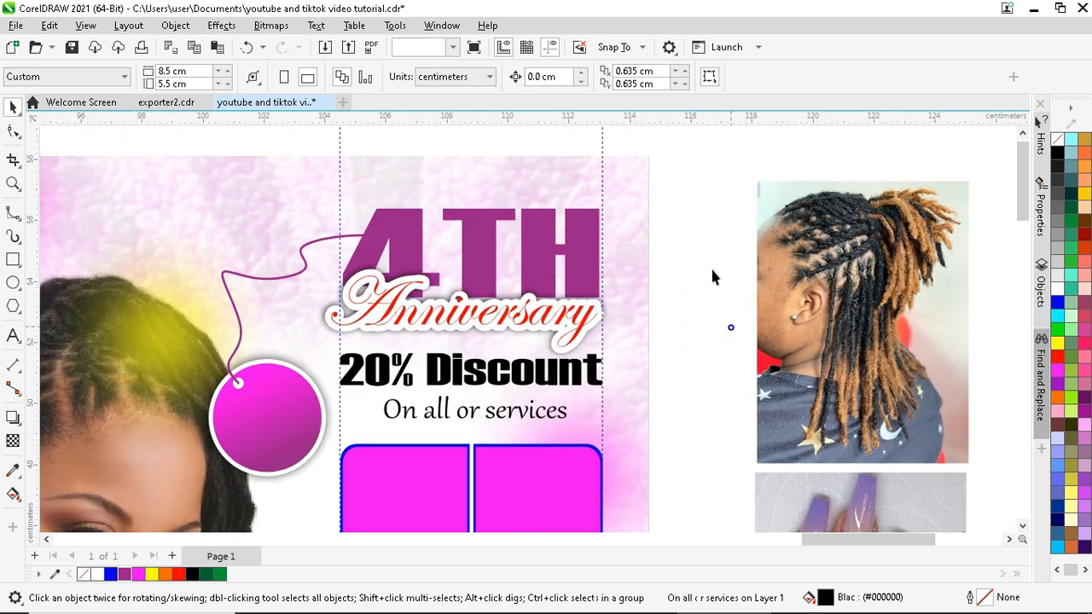
pyautogui.click(414, 366)
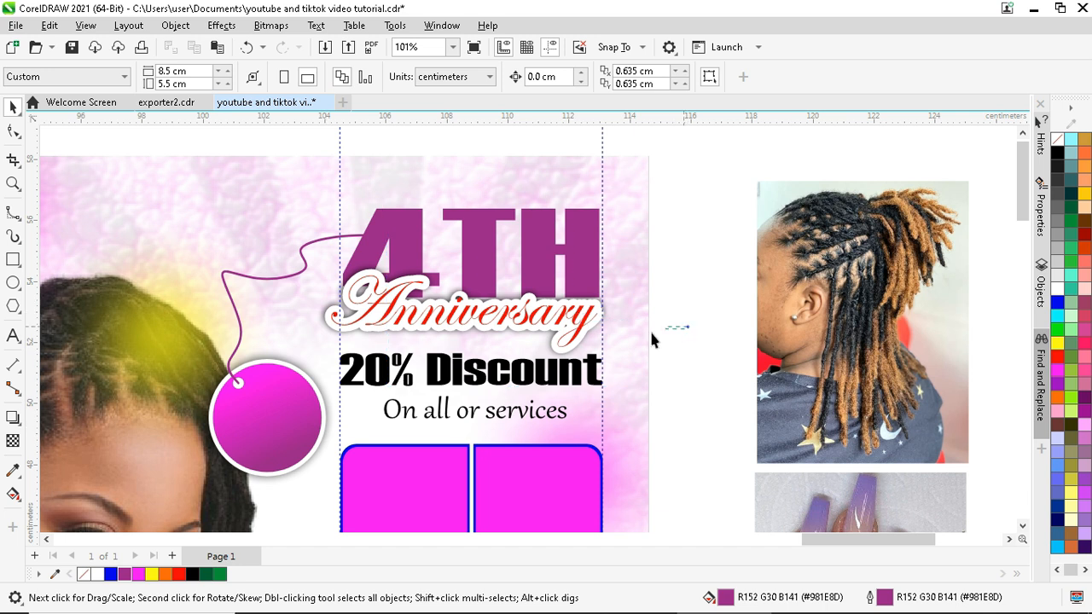
pyautogui.click(473, 389)
pyautogui.moveTo(469, 385); pyautogui.dragTo(474, 381)
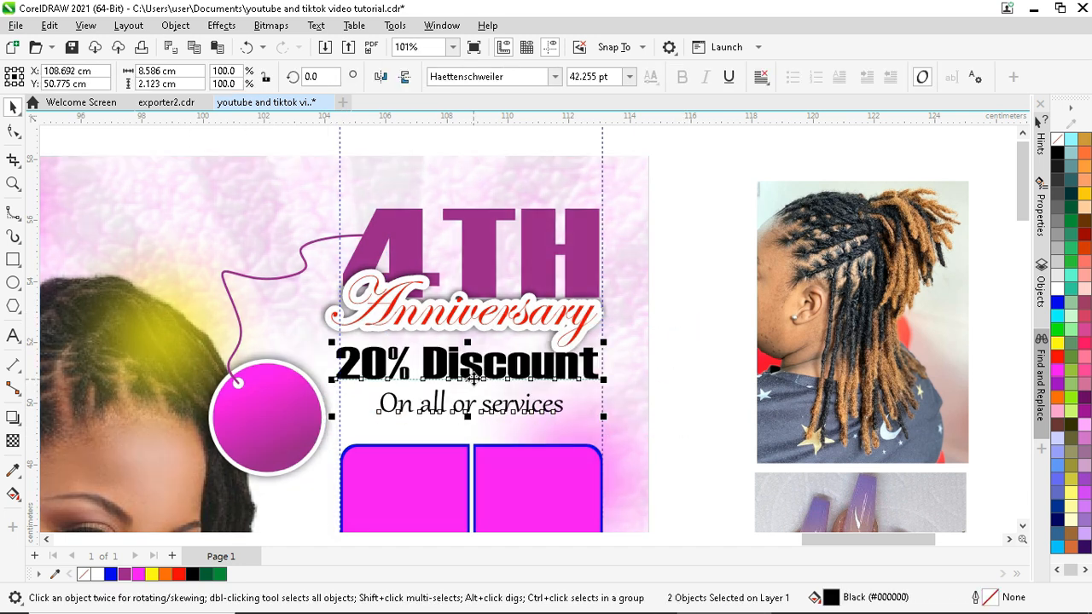
pyautogui.scroll(-3, 474, 380)
pyautogui.scroll(2, 474, 282)
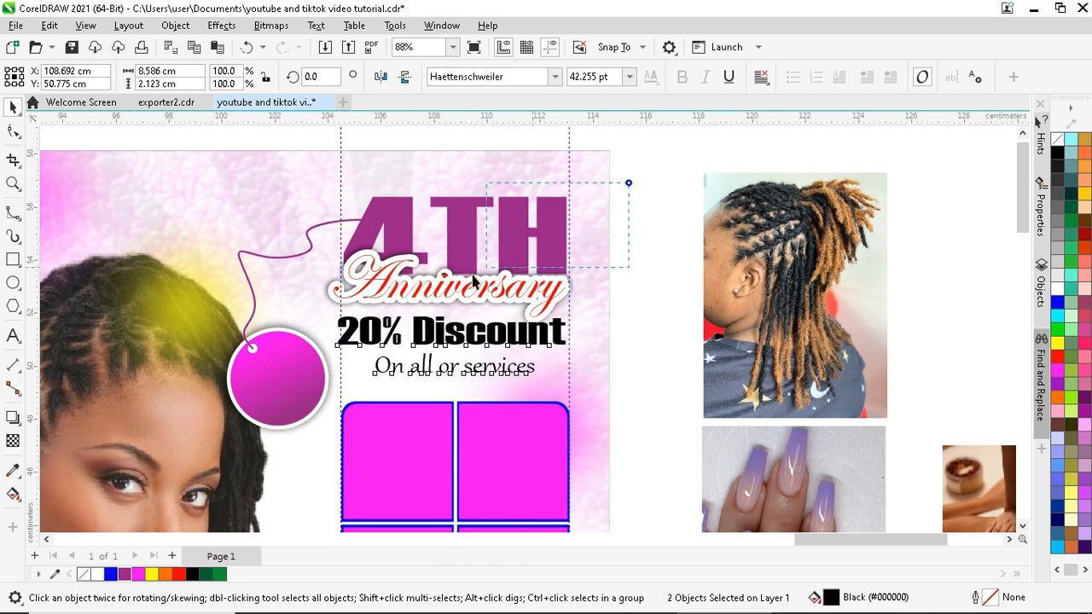
# - Shift the whole heading block, including 4TH, Anniversary and the tag, slightly right
pyautogui.keyDown('shift'); pyautogui.click(450, 290); pyautogui.keyUp('shift')
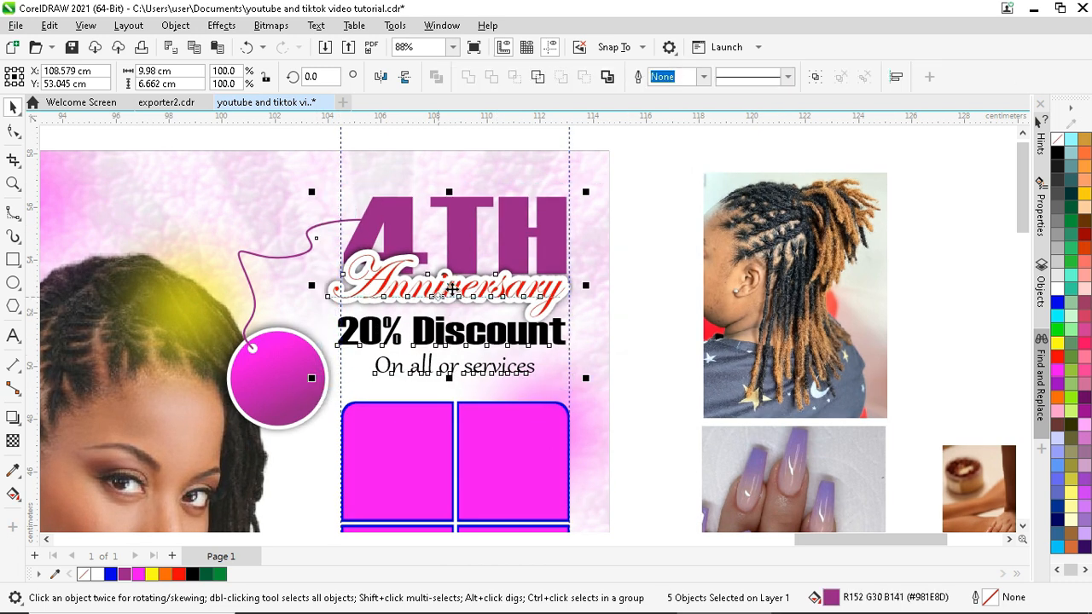
pyautogui.moveTo(452, 290); pyautogui.dragTo(459, 305)
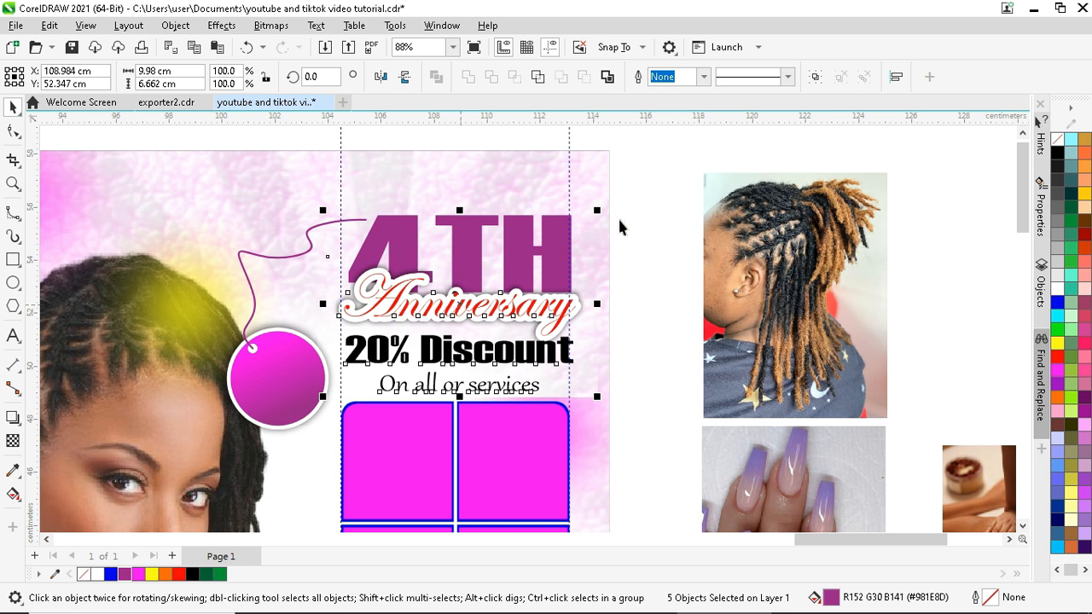
pyautogui.click(643, 193)
pyautogui.scroll(-1, 454, 210)
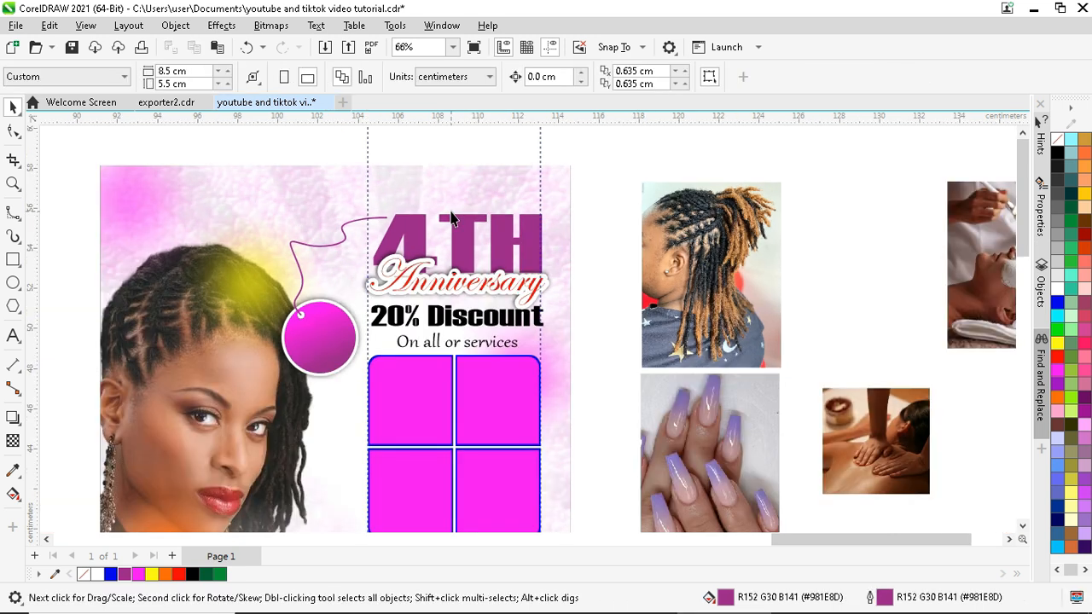
# - Shrink the dreadlocks photo and PowerClip it into the top-left pink cell
pyautogui.scroll(-1, 452, 218)
pyautogui.click(714, 250)
pyautogui.moveTo(731, 183); pyautogui.dragTo(735, 228)
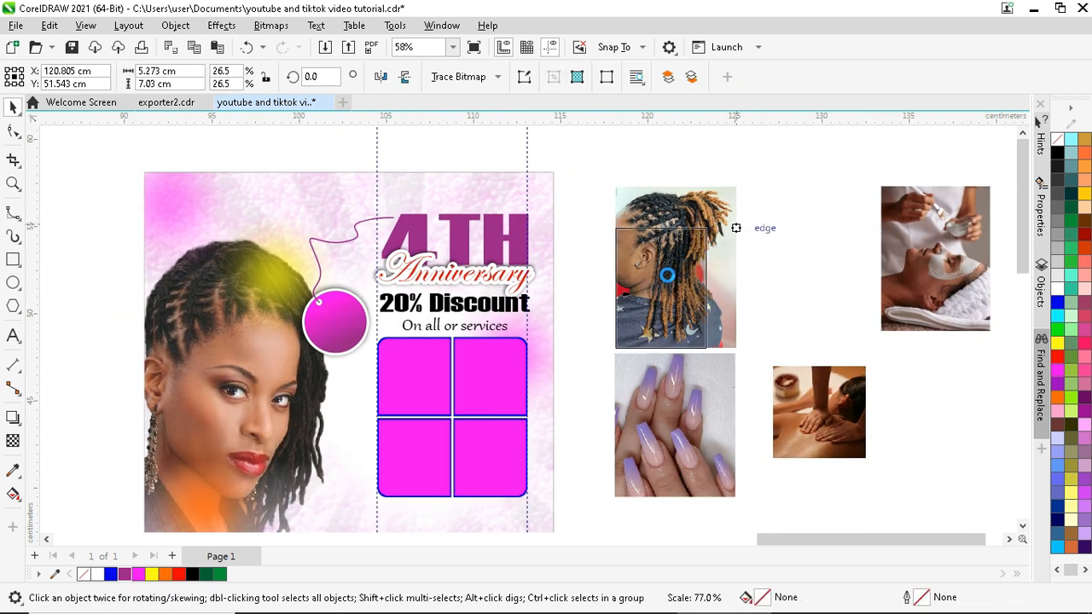
pyautogui.moveTo(667, 283); pyautogui.dragTo(668, 284)
pyautogui.rightClick(668, 284)
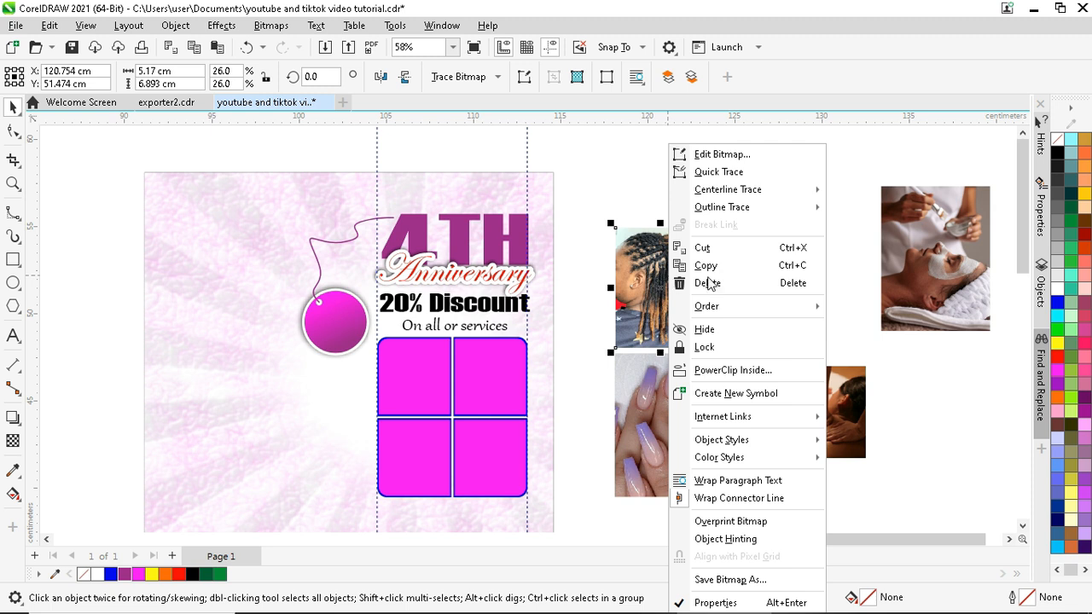
pyautogui.click(729, 370)
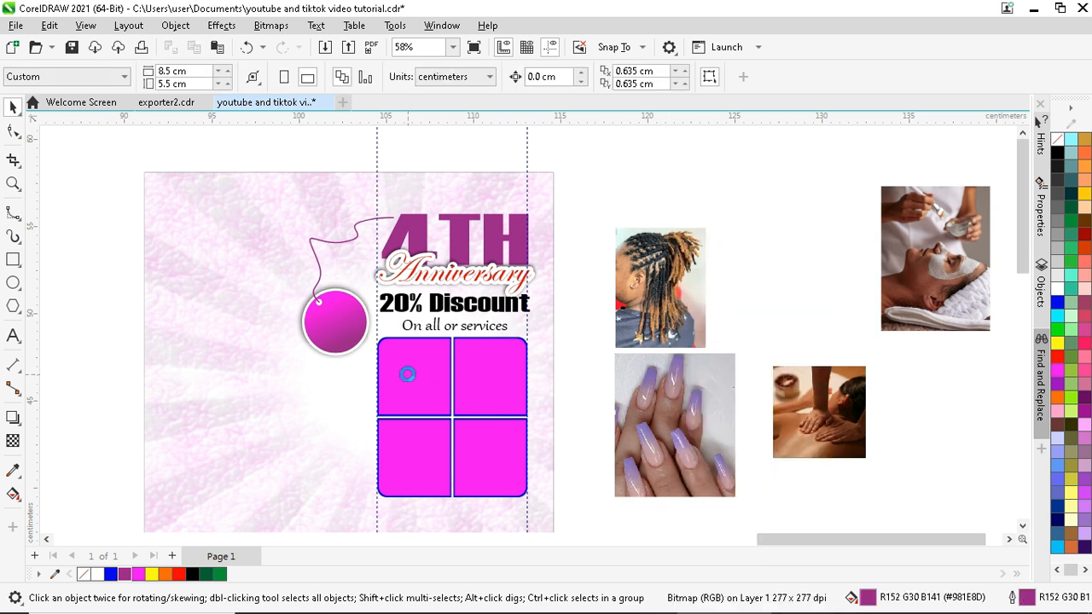
pyautogui.click(407, 374)
# - PowerClip the nails, face-mask and massage photos into the top-right, bottom-left and bottom-right cells
pyautogui.click(663, 396)
pyautogui.rightClick(670, 407)
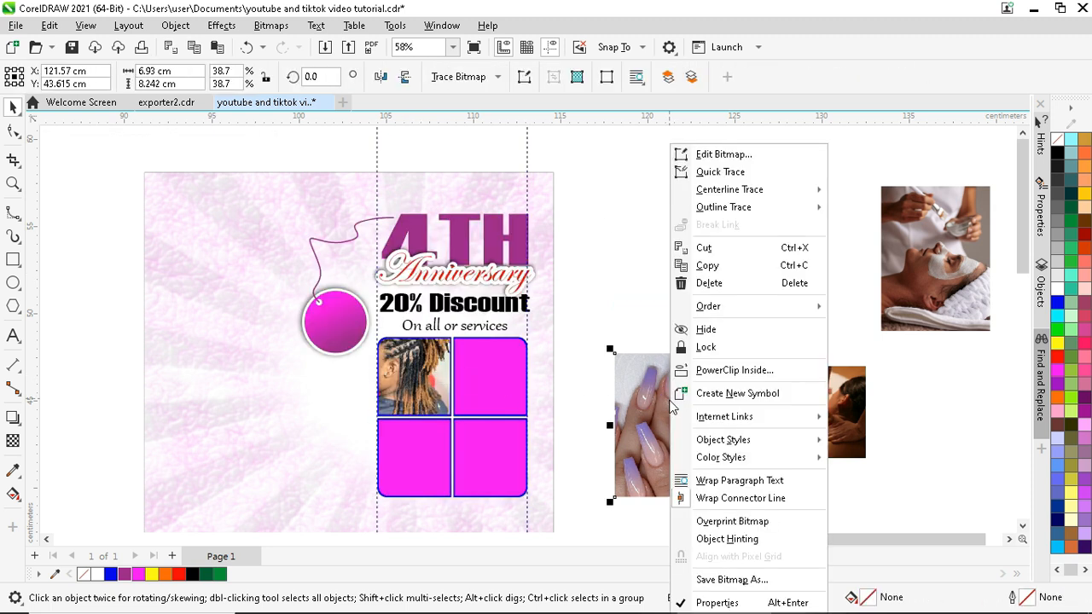
pyautogui.click(733, 372)
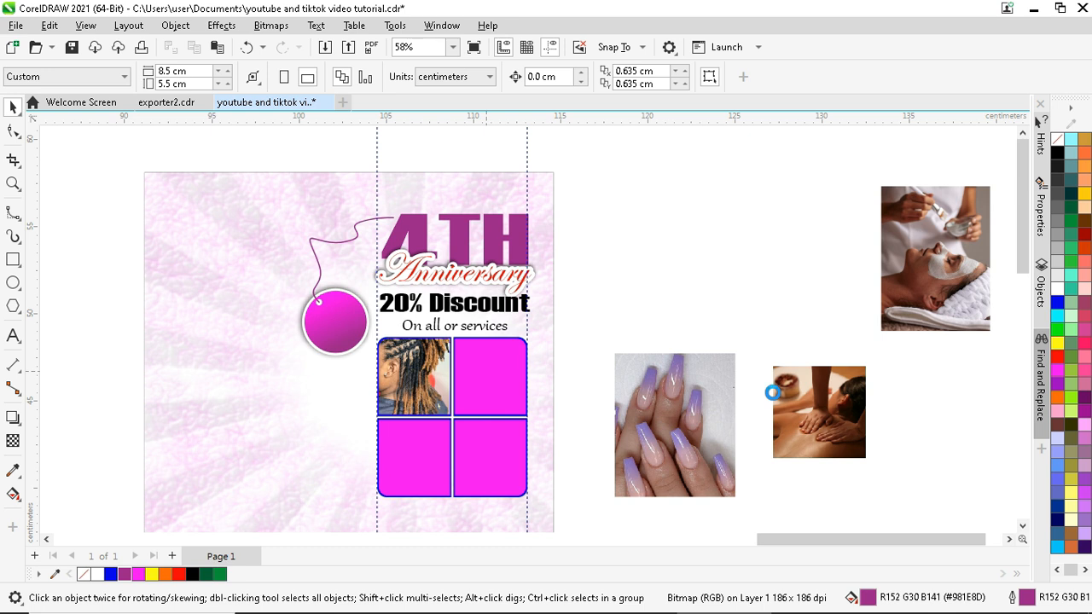
pyautogui.rightClick(904, 320)
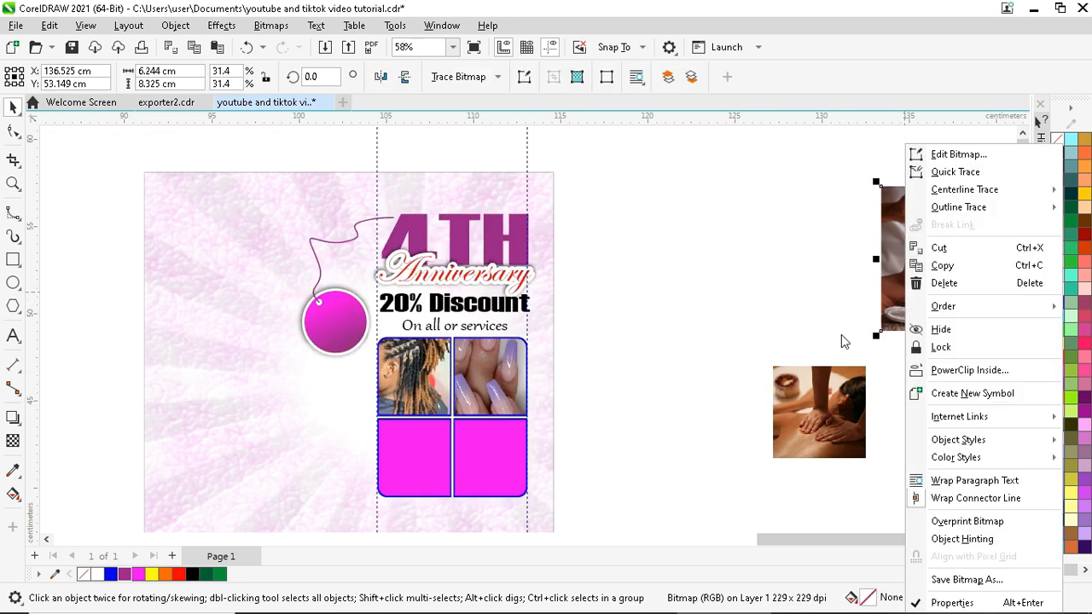
pyautogui.click(969, 371)
pyautogui.click(423, 459)
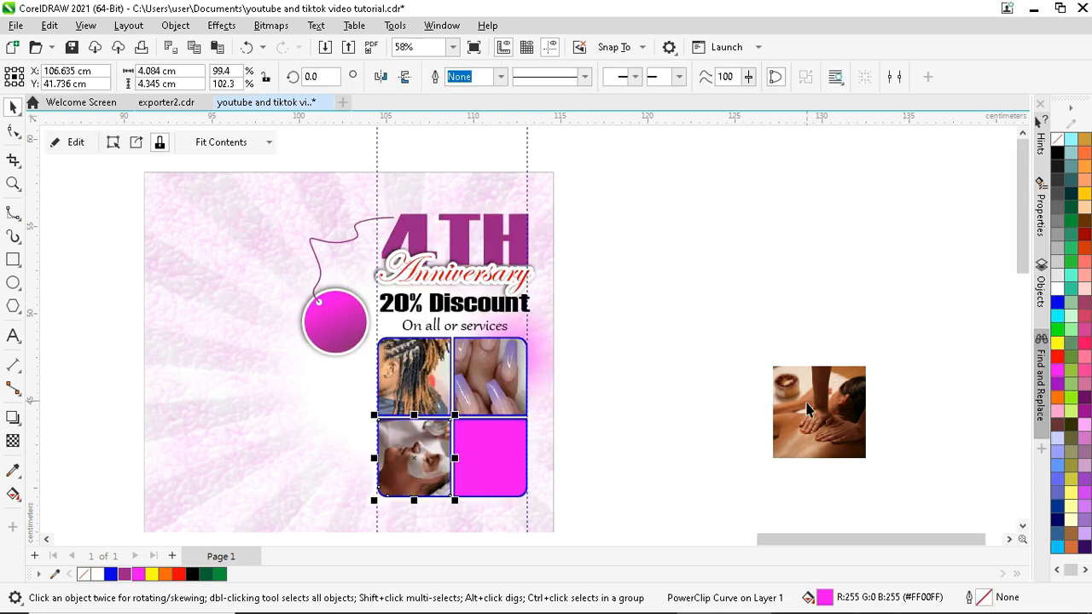
pyautogui.rightClick(808, 397)
pyautogui.click(880, 366)
pyautogui.click(490, 458)
pyautogui.click(418, 411)
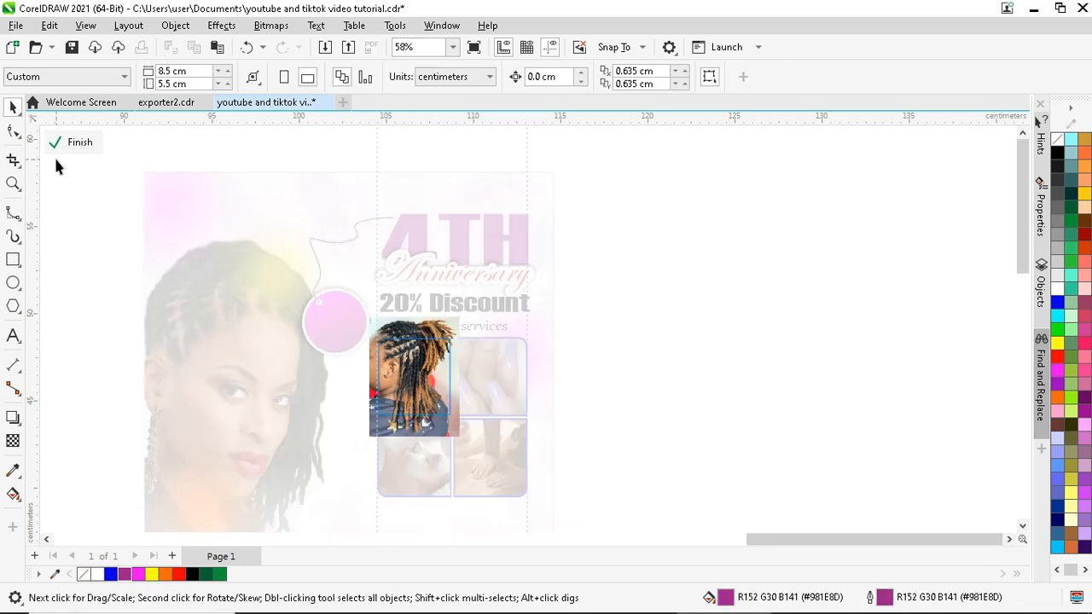
# - Shrink the hair photo and move it down to sit neatly in its top-left cell
pyautogui.scroll(2, 431, 325)
pyautogui.click(435, 321)
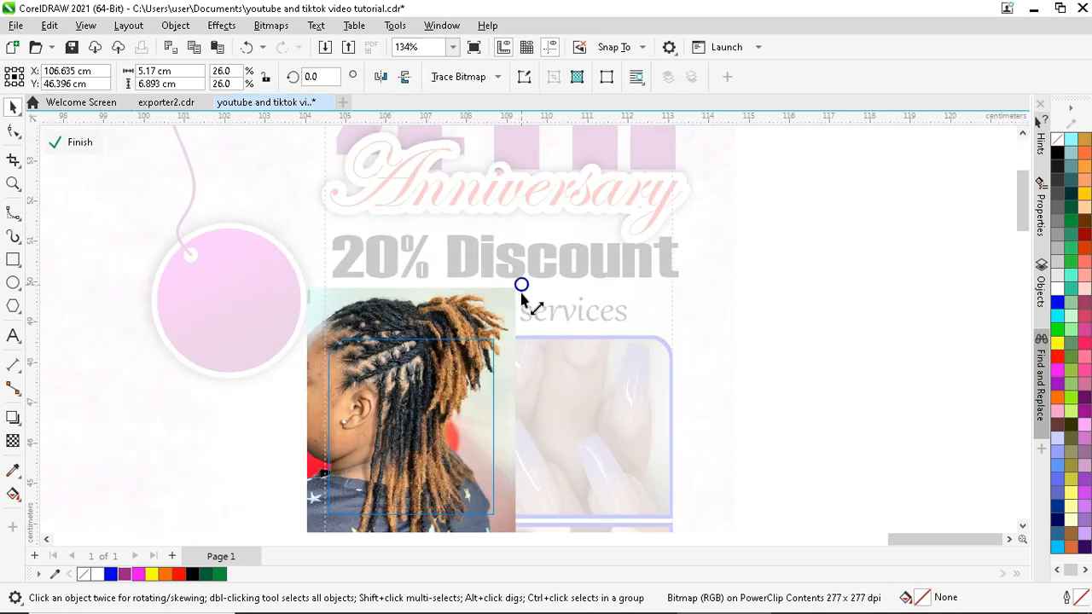
pyautogui.moveTo(519, 284); pyautogui.dragTo(522, 317)
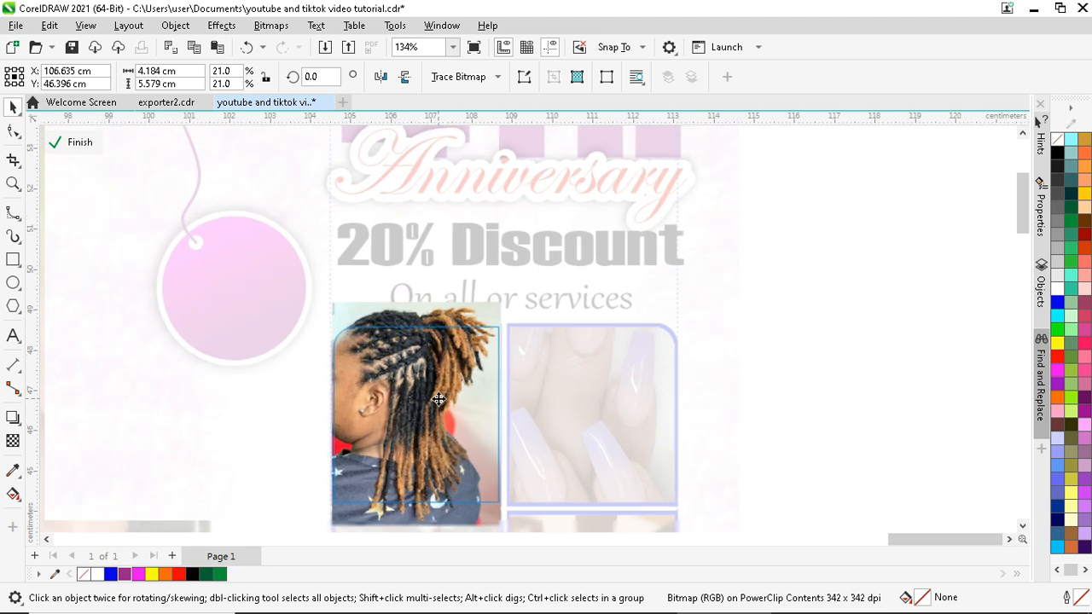
pyautogui.moveTo(444, 402); pyautogui.dragTo(446, 402)
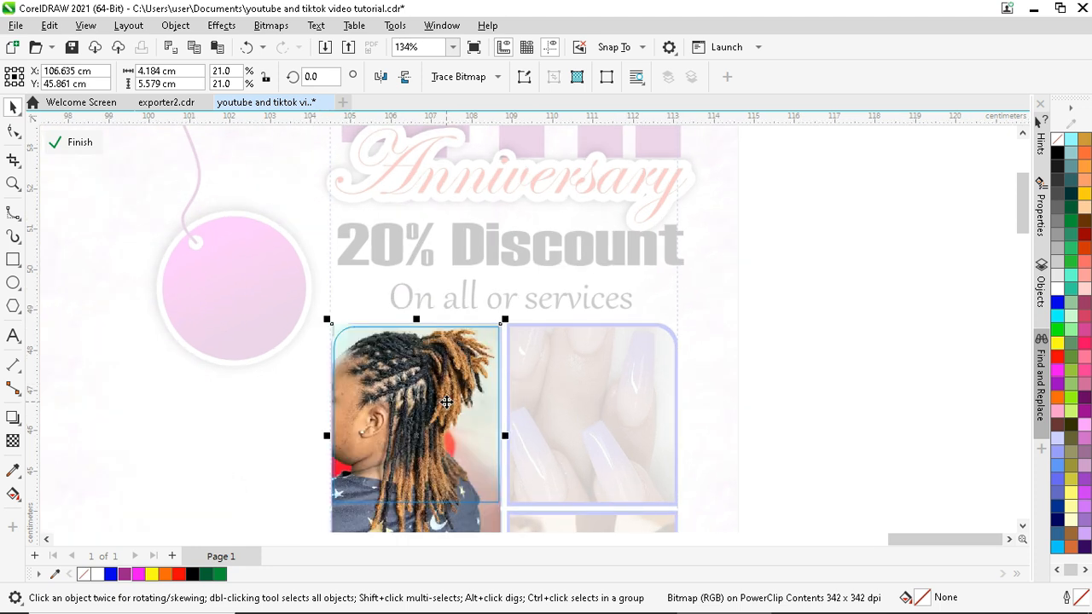
pyautogui.click(77, 143)
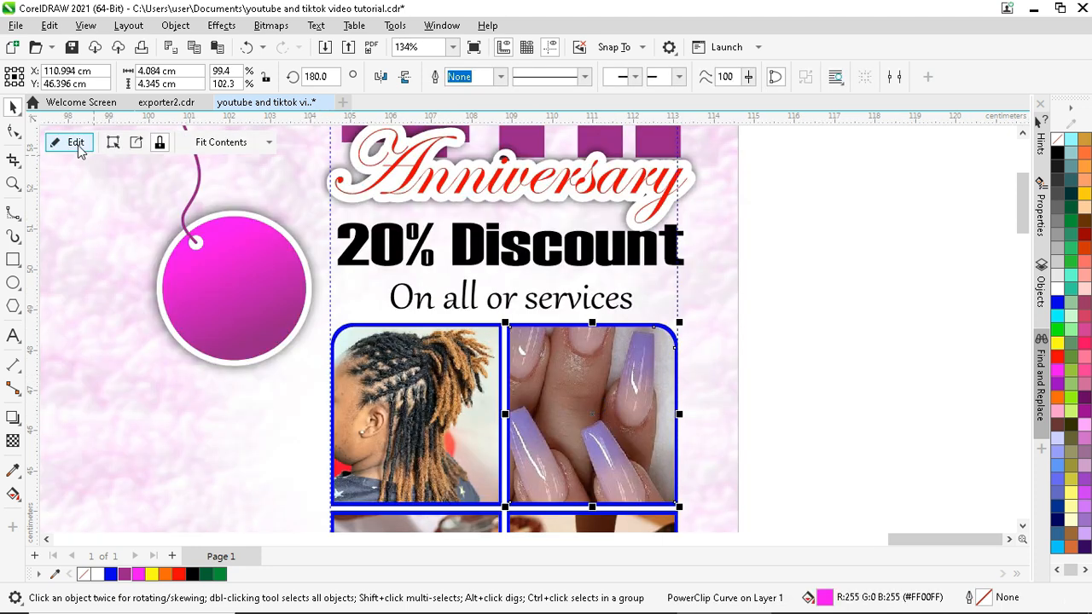
# - Mirror the nails photo horizontally and vertically and resize it to fill the top-right cell
pyautogui.click(75, 145)
pyautogui.click(621, 312)
pyautogui.moveTo(736, 244); pyautogui.dragTo(709, 310)
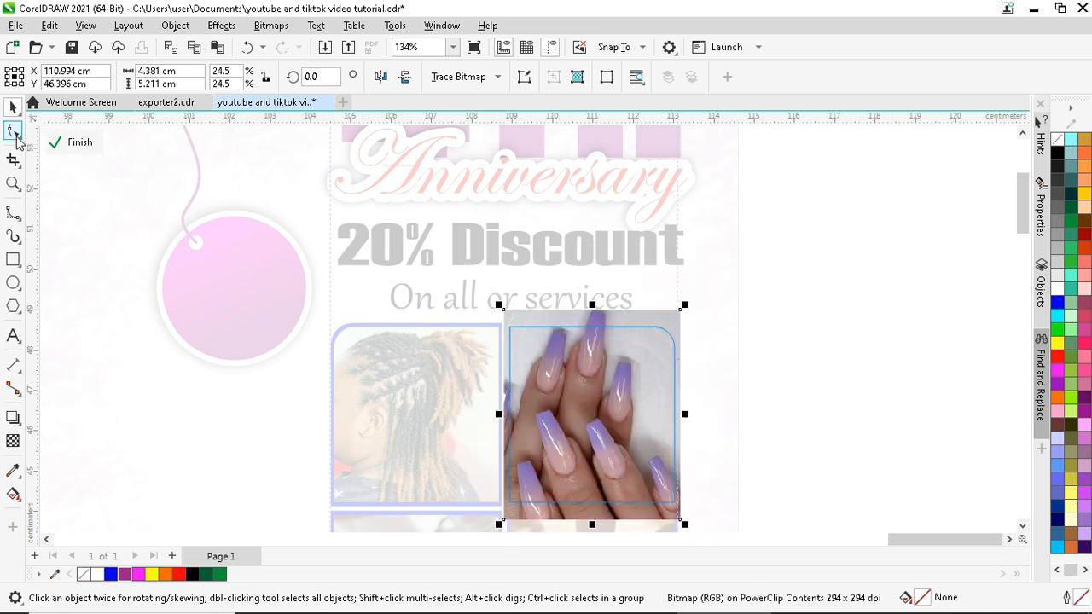
pyautogui.click(382, 78)
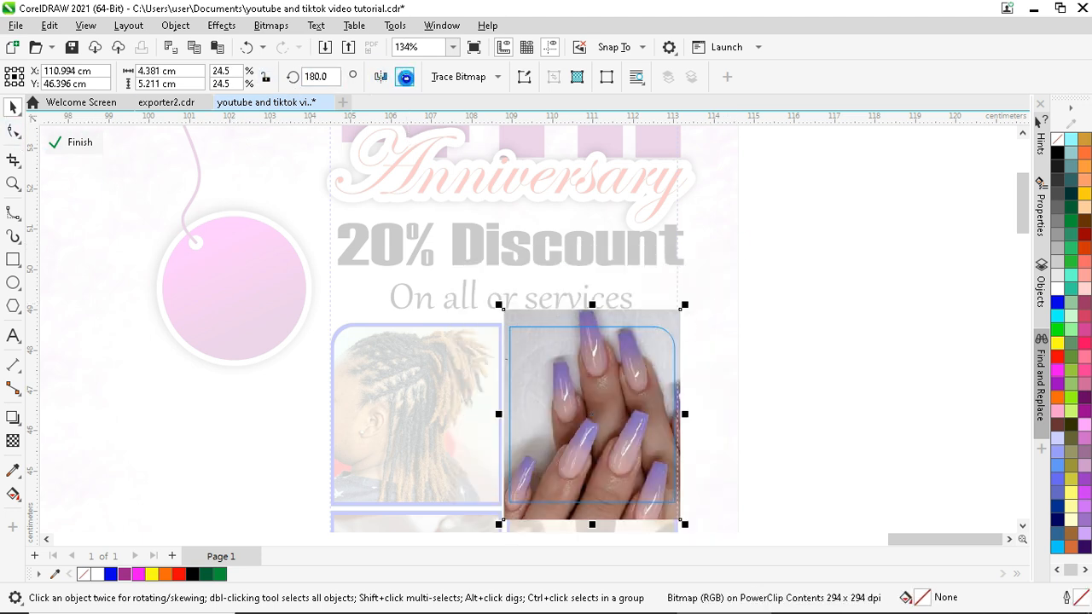
pyautogui.click(405, 77)
pyautogui.moveTo(686, 307); pyautogui.dragTo(676, 365)
pyautogui.scroll(3, 738, 372)
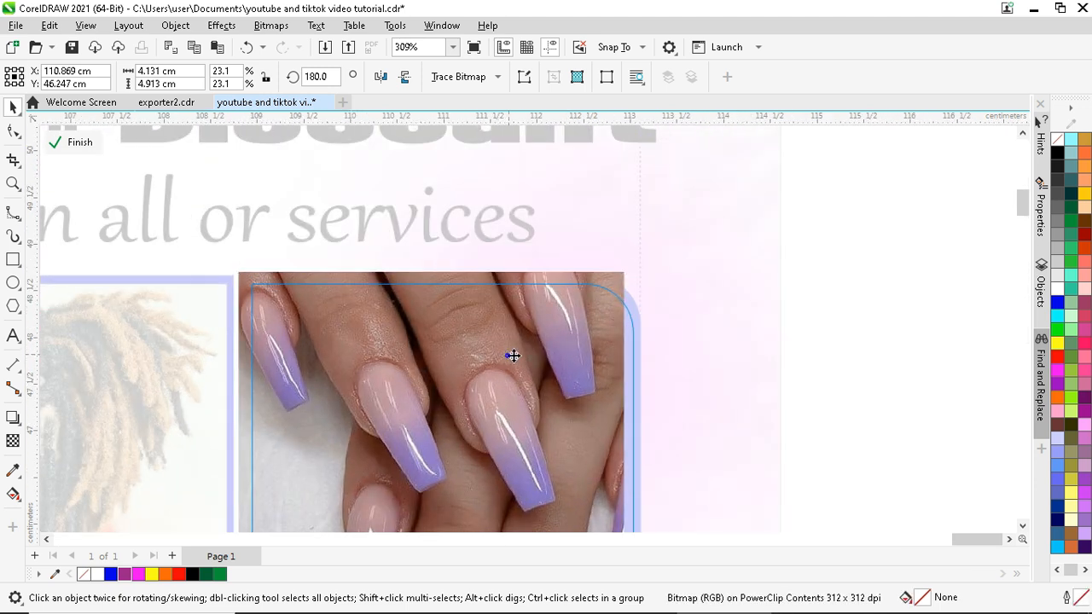
pyautogui.moveTo(454, 273); pyautogui.dragTo(427, 278)
pyautogui.scroll(-4, 397, 316)
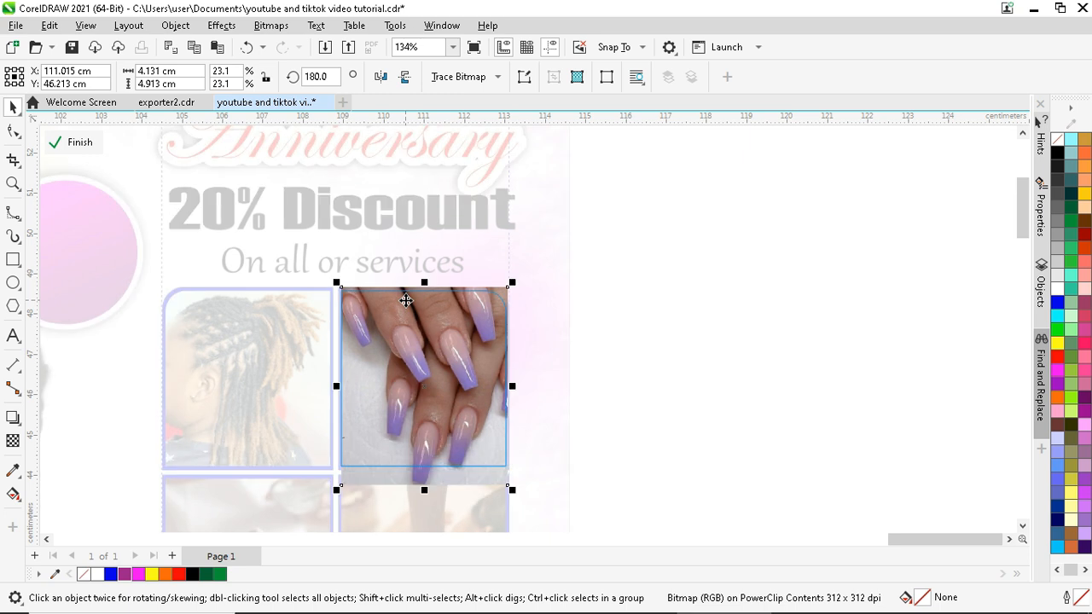
pyautogui.scroll(2, 427, 490)
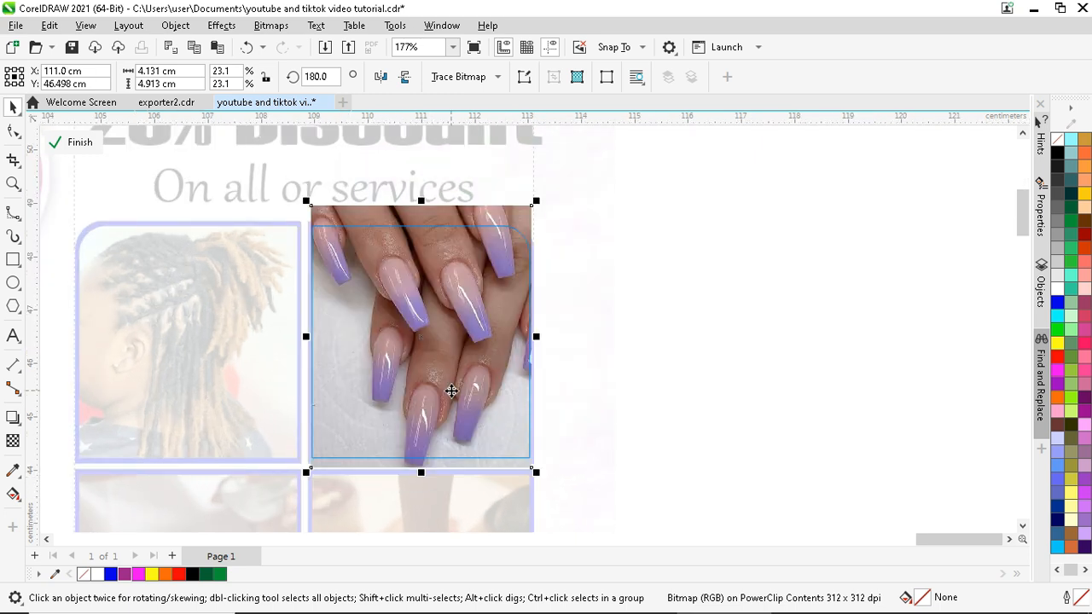
pyautogui.scroll(1, 452, 362)
pyautogui.click(83, 147)
pyautogui.scroll(-4, 451, 231)
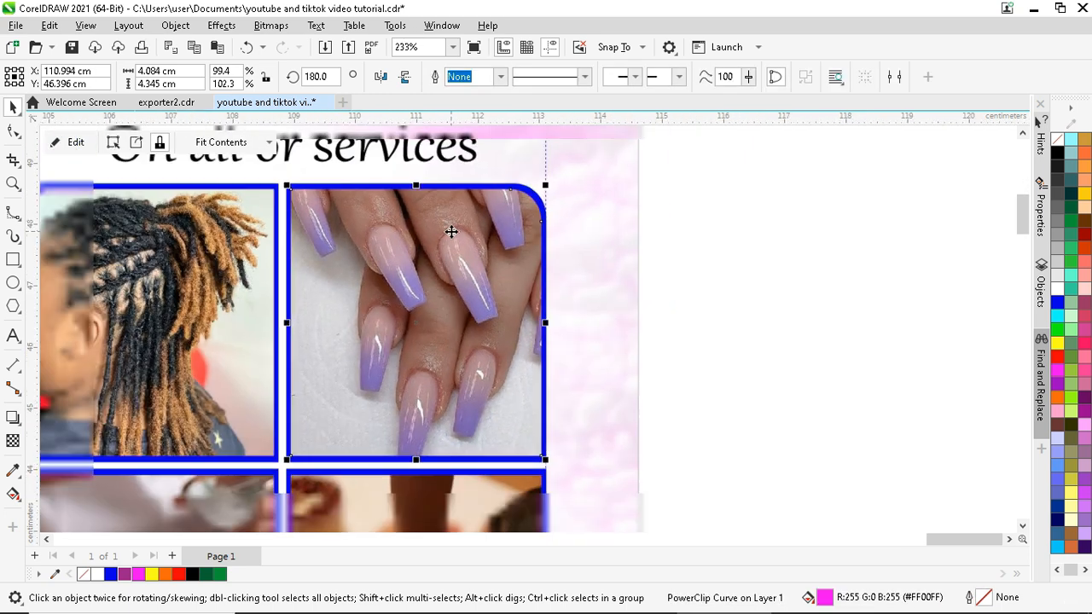
pyautogui.scroll(3, 477, 341)
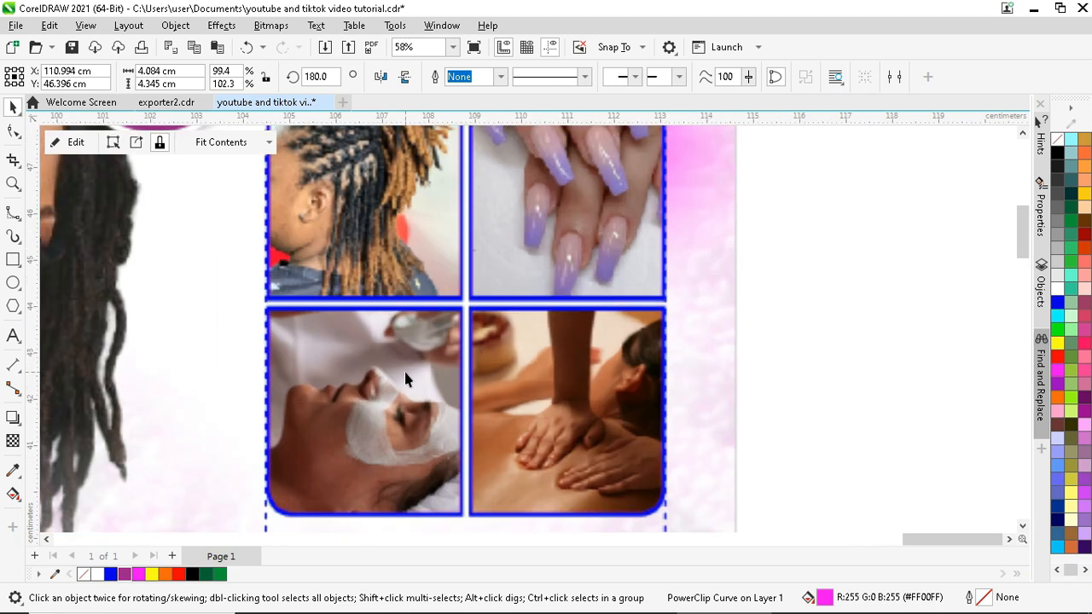
pyautogui.scroll(-3, 426, 388)
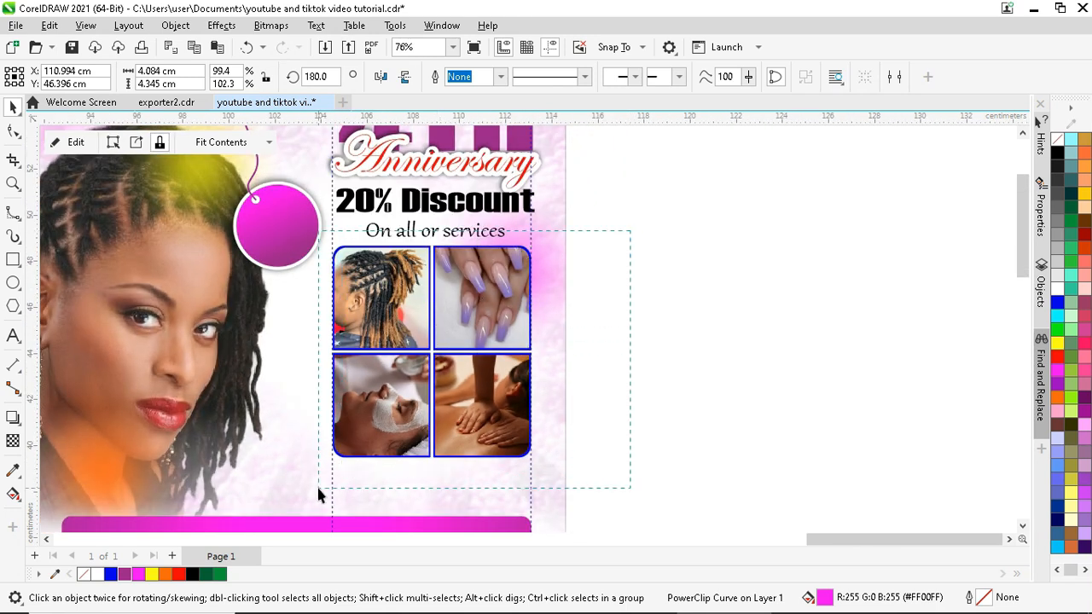
# - Give the photo grid frames purple borders
pyautogui.moveTo(318, 495); pyautogui.dragTo(319, 495)
pyautogui.click(124, 574)
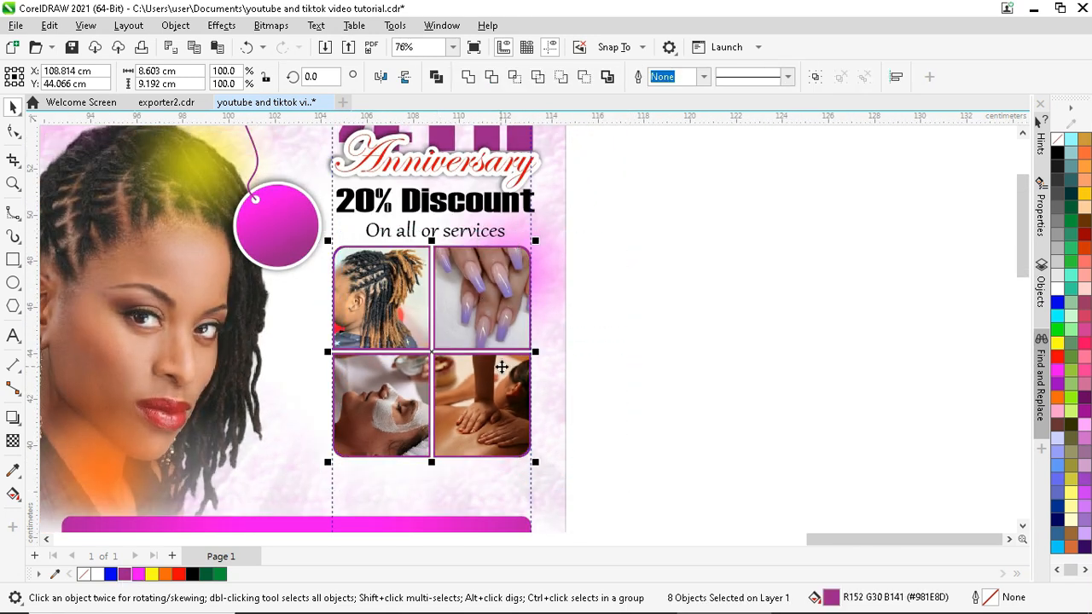
pyautogui.click(571, 325)
# - Place a copy of the 'On all or services' text onto the pink circle
pyautogui.scroll(2, 406, 262)
pyautogui.scroll(3, 405, 263)
pyautogui.scroll(2, 458, 247)
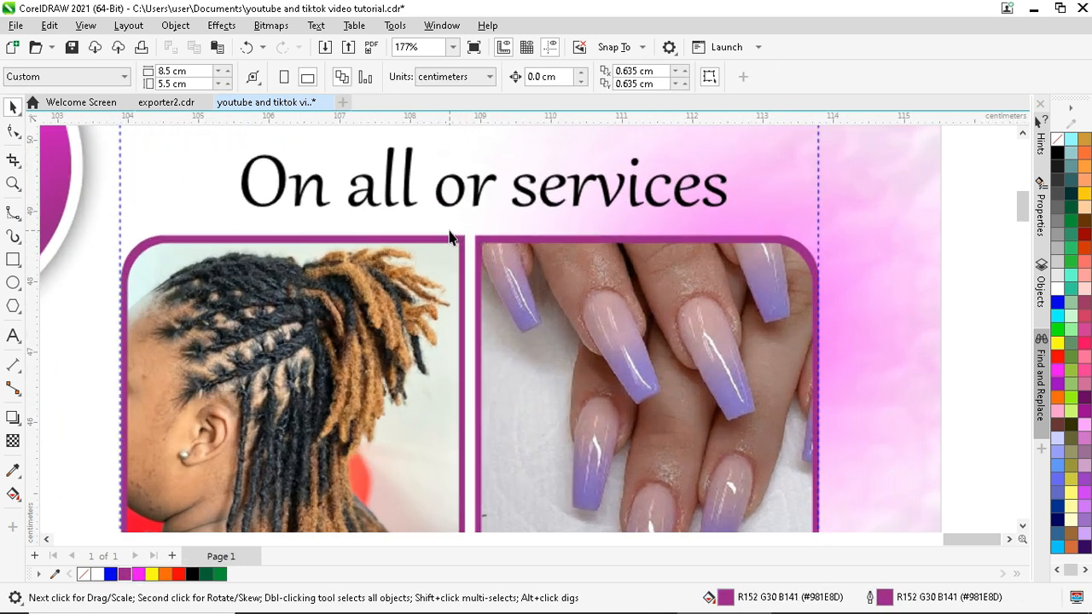
pyautogui.scroll(-5, 459, 240)
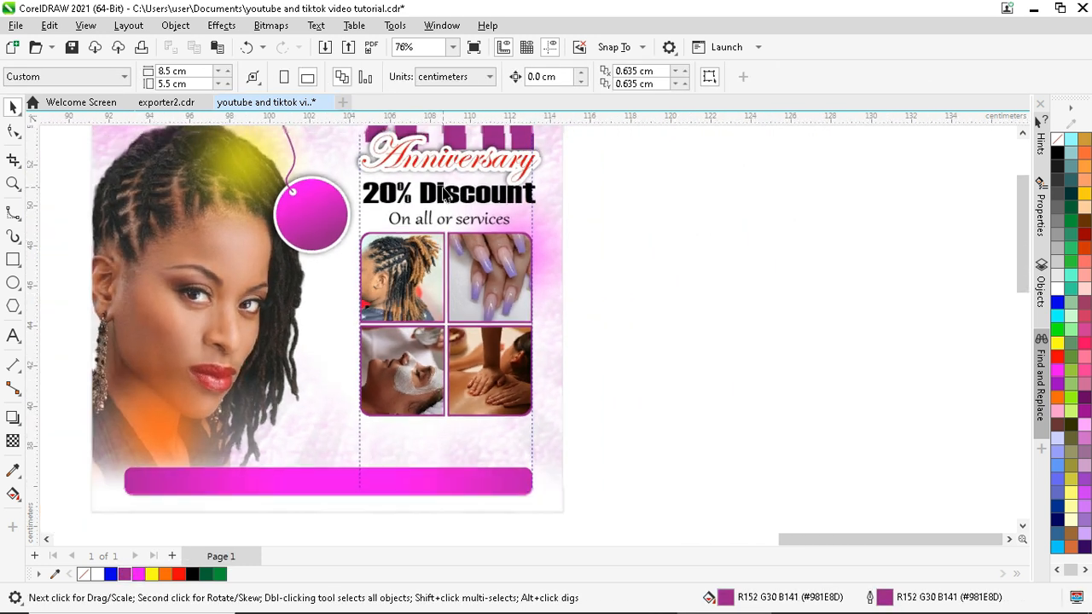
pyautogui.scroll(-1, 441, 429)
pyautogui.scroll(2, 361, 251)
pyautogui.scroll(1, 486, 327)
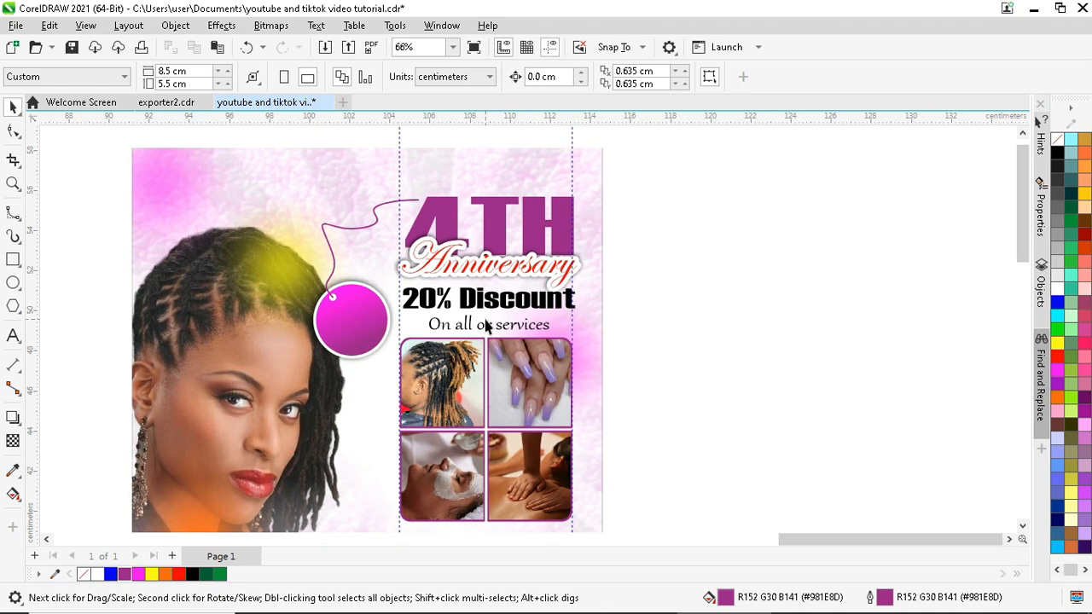
pyautogui.moveTo(491, 335); pyautogui.dragTo(365, 313)
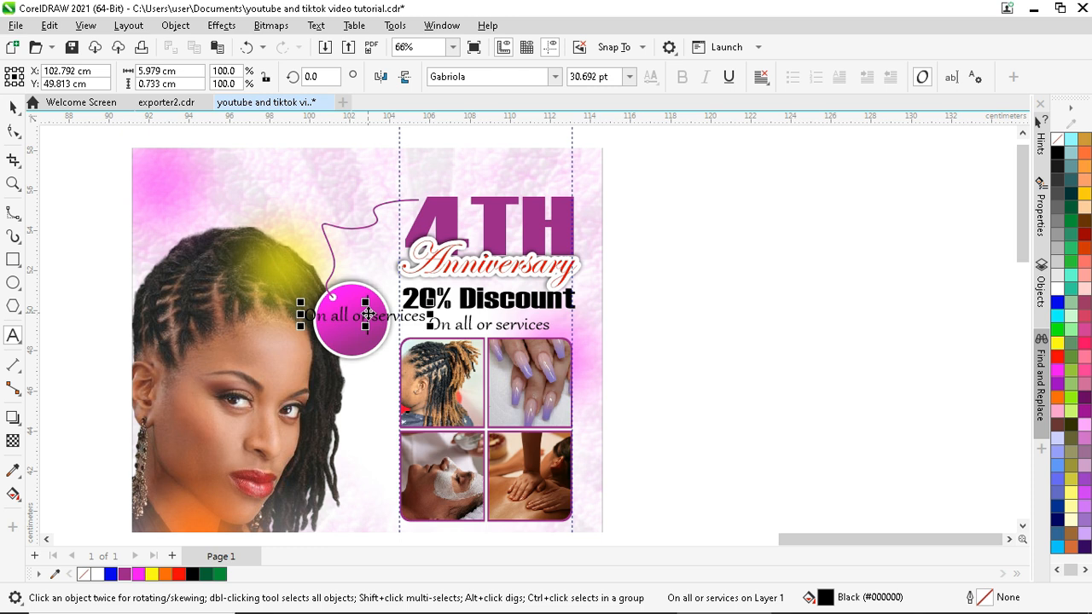
# - Retype the copied text as 'Easter Offers' on two lines
pyautogui.doubleClick(368, 314)
pyautogui.hotkey('ctrl', 'a')
pyautogui.write('Easte')
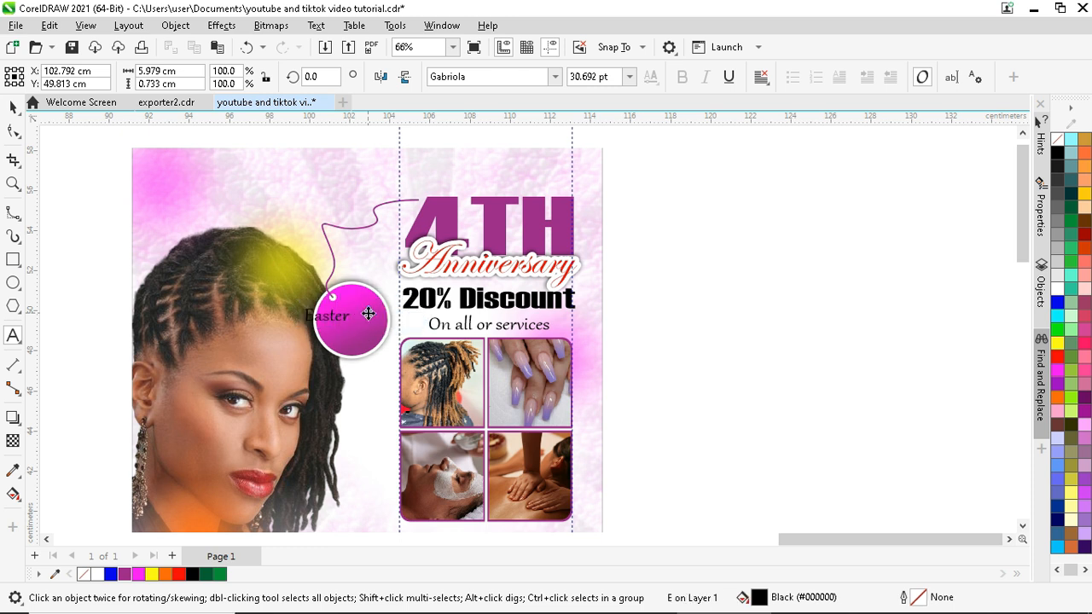
pyautogui.press('Escape')
pyautogui.press('Return')
pyautogui.write('Offers')
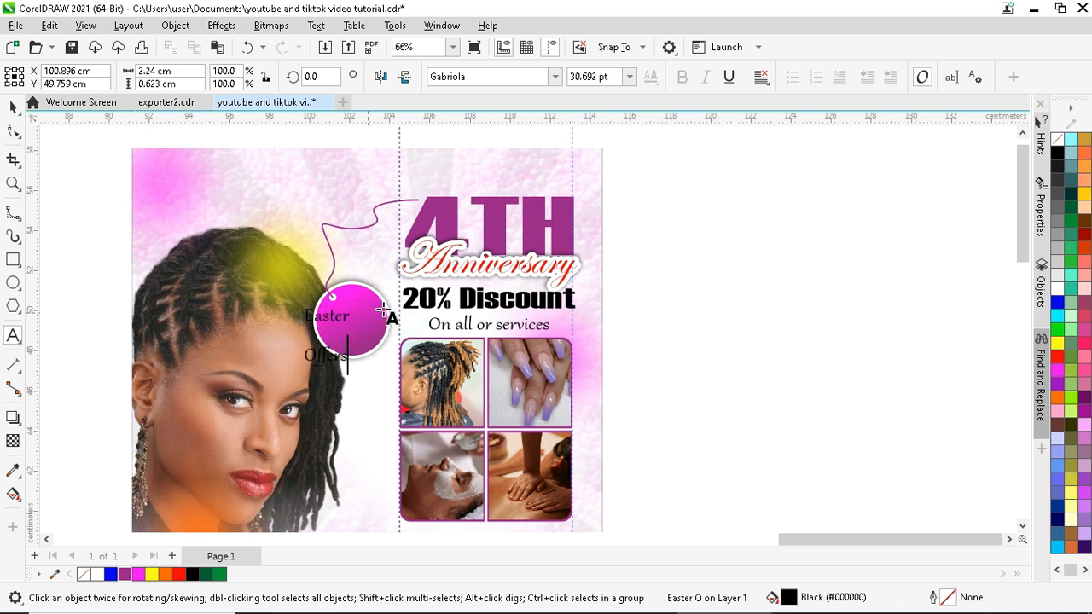
pyautogui.click(13, 107)
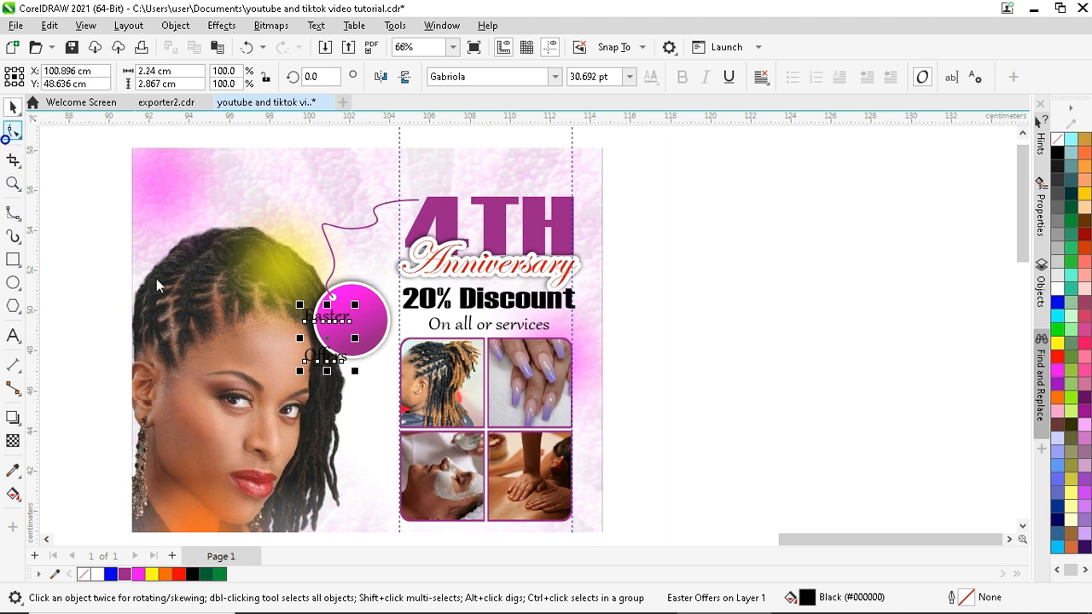
# - Tighten the line spacing and tilt the Easter Offers text about 29°
pyautogui.click(8, 133)
pyautogui.moveTo(299, 371); pyautogui.dragTo(364, 325)
pyautogui.click(13, 106)
pyautogui.click(307, 323)
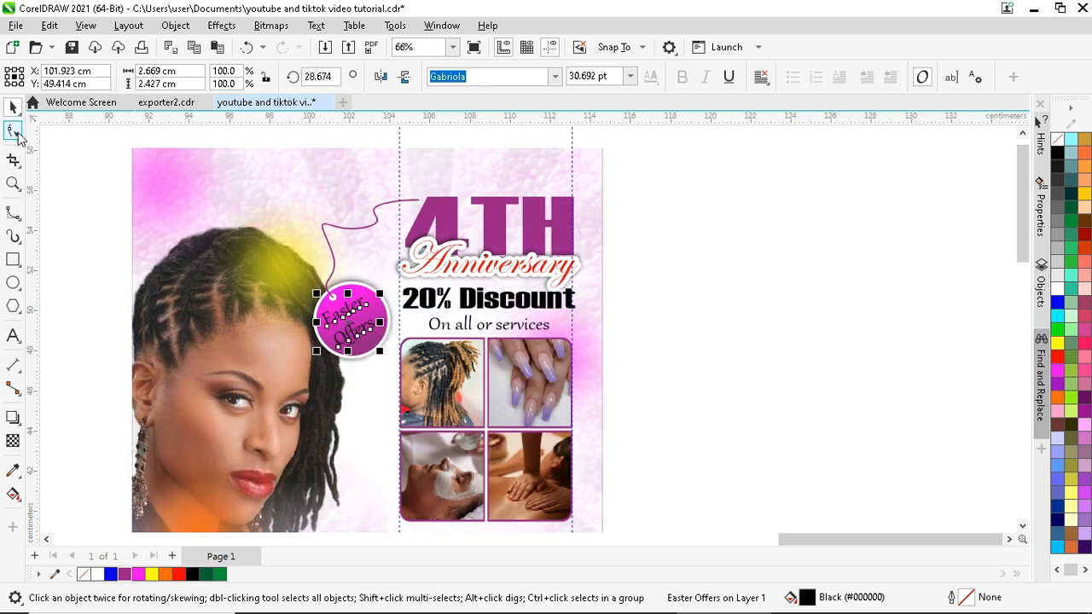
pyautogui.click(16, 133)
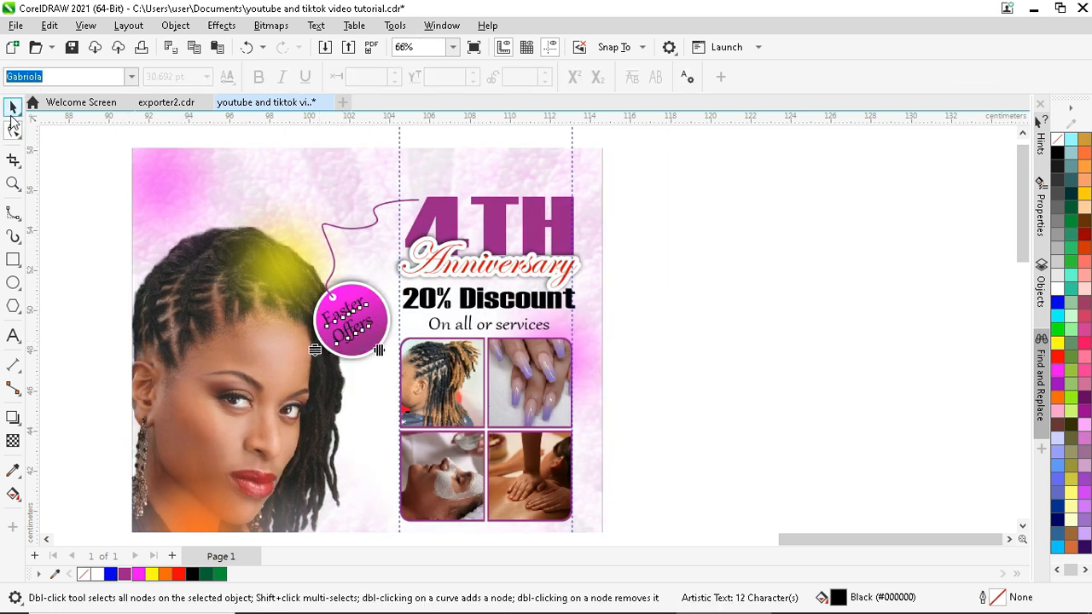
pyautogui.click(13, 108)
# - Fill the text red and give it a scaling 8 pt white outline behind the fill
pyautogui.click(180, 574)
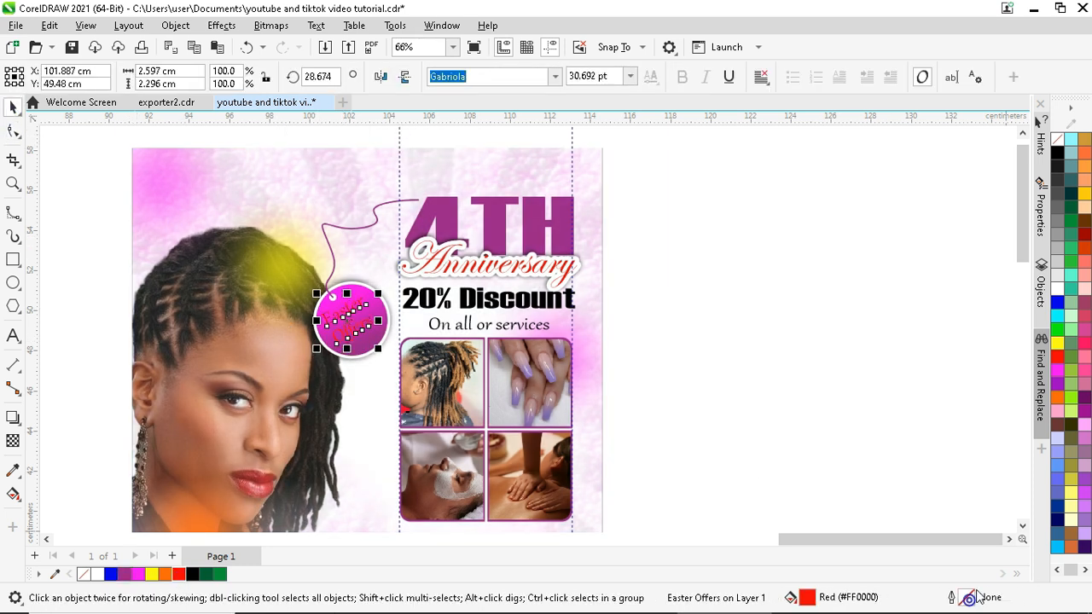
pyautogui.press('F12')
pyautogui.click(366, 418)
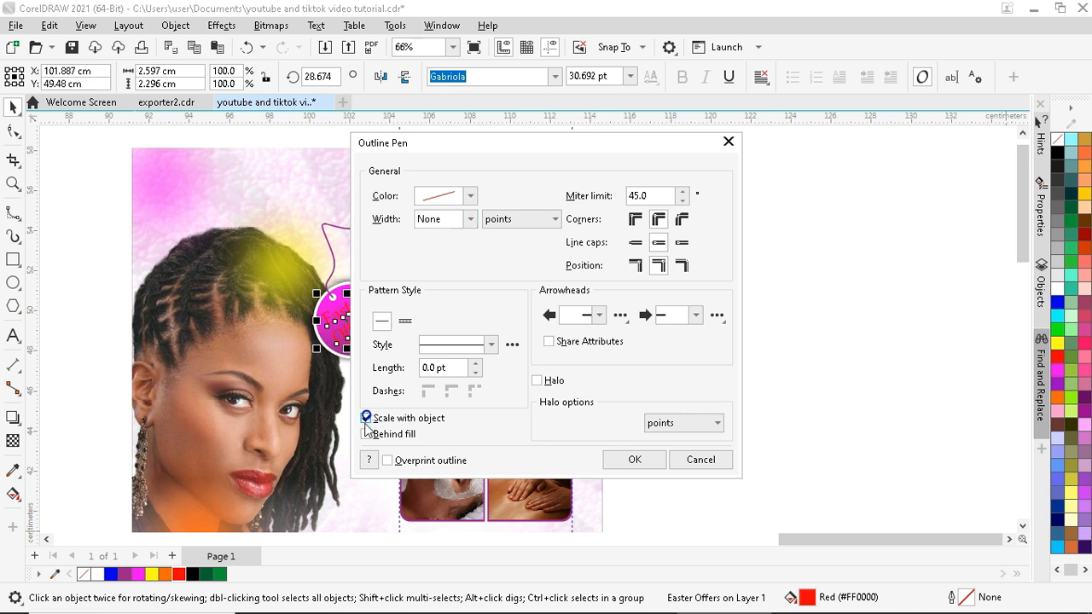
pyautogui.click(366, 434)
pyautogui.click(469, 219)
pyautogui.click(439, 348)
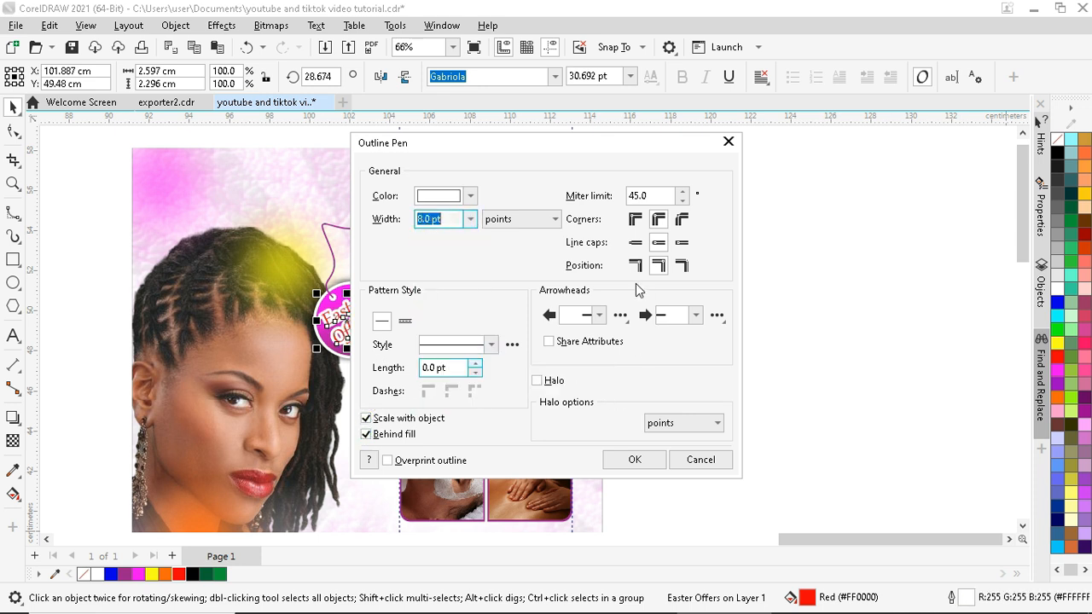
pyautogui.click(643, 458)
pyautogui.click(685, 273)
# - Enlarge the woman's photo to 125% inside its frame and reposition it
pyautogui.scroll(-3, 636, 276)
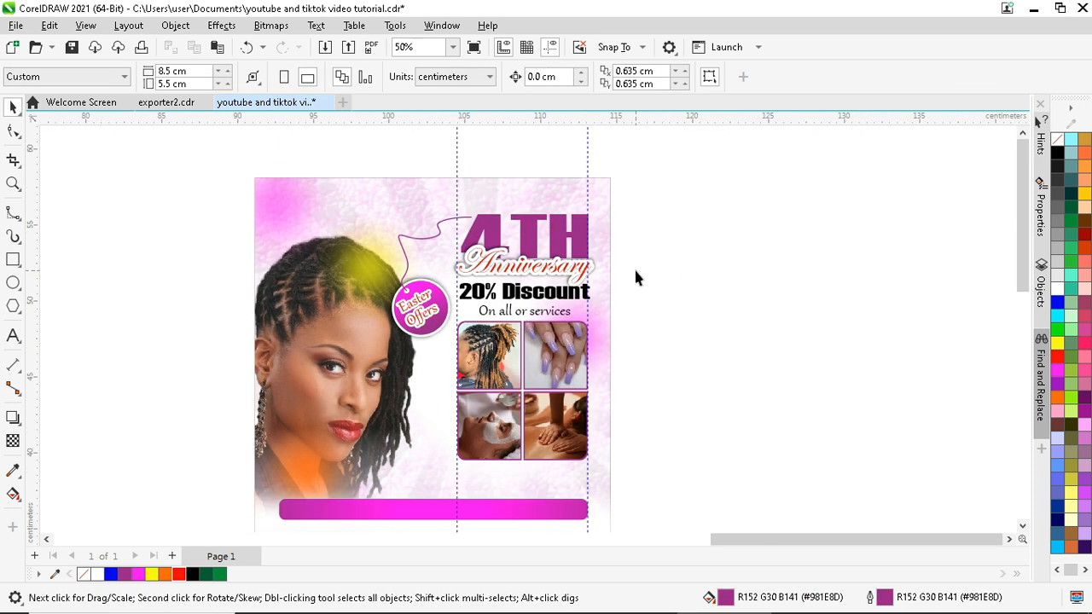
pyautogui.scroll(1, 510, 324)
pyautogui.click(512, 324)
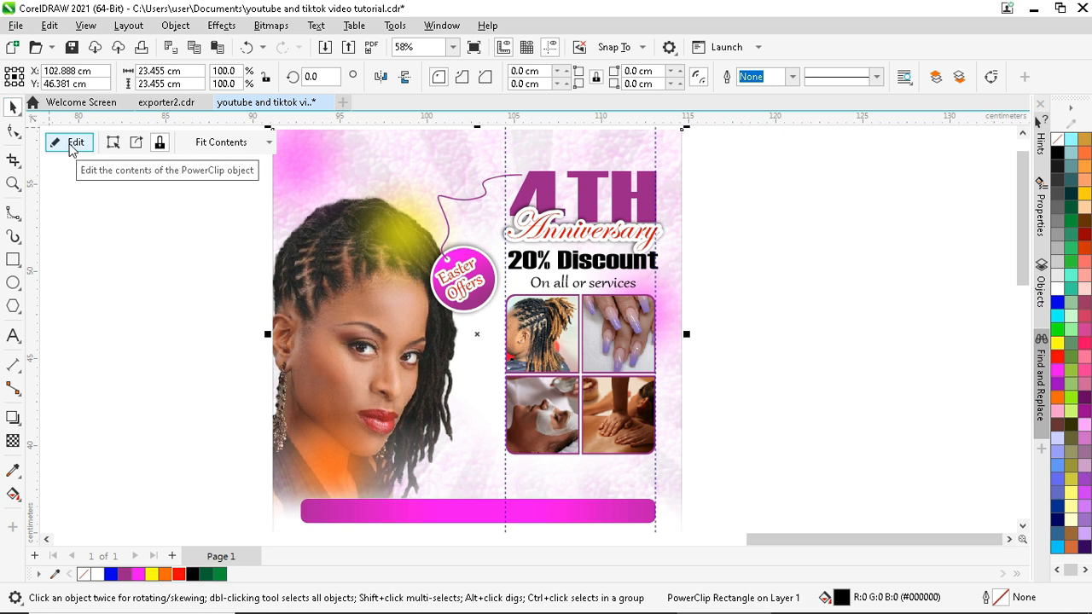
pyautogui.scroll(-1, 271, 247)
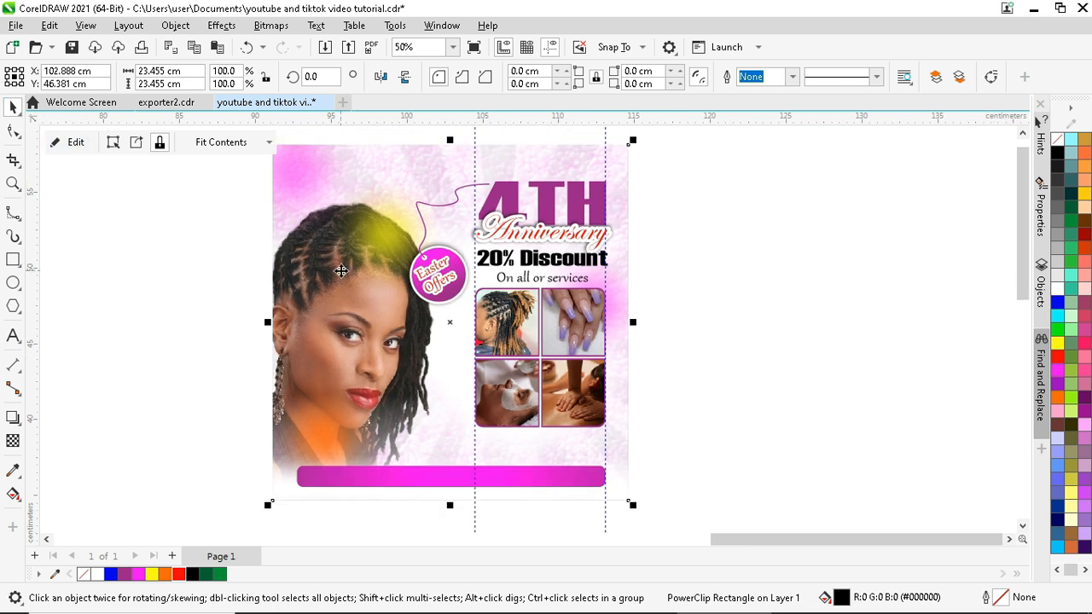
pyautogui.click(75, 142)
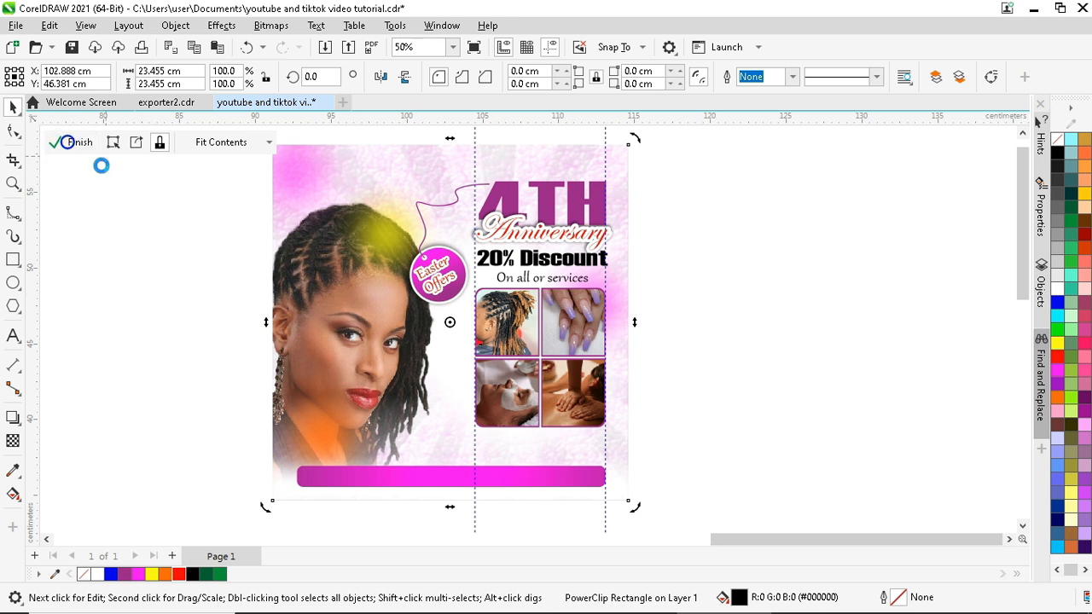
pyautogui.moveTo(422, 448); pyautogui.dragTo(463, 480)
pyautogui.scroll(1, 381, 286)
pyautogui.scroll(1, 381, 285)
pyautogui.moveTo(378, 295)
pyautogui.mouseDown()
pyautogui.moveTo(378, 275)
pyautogui.moveTo(390, 280)
pyautogui.moveTo(379, 282)
pyautogui.mouseUp()
# - Try a fade transparency on her hair, then remove it and finish editing the frame
pyautogui.click(13, 440)
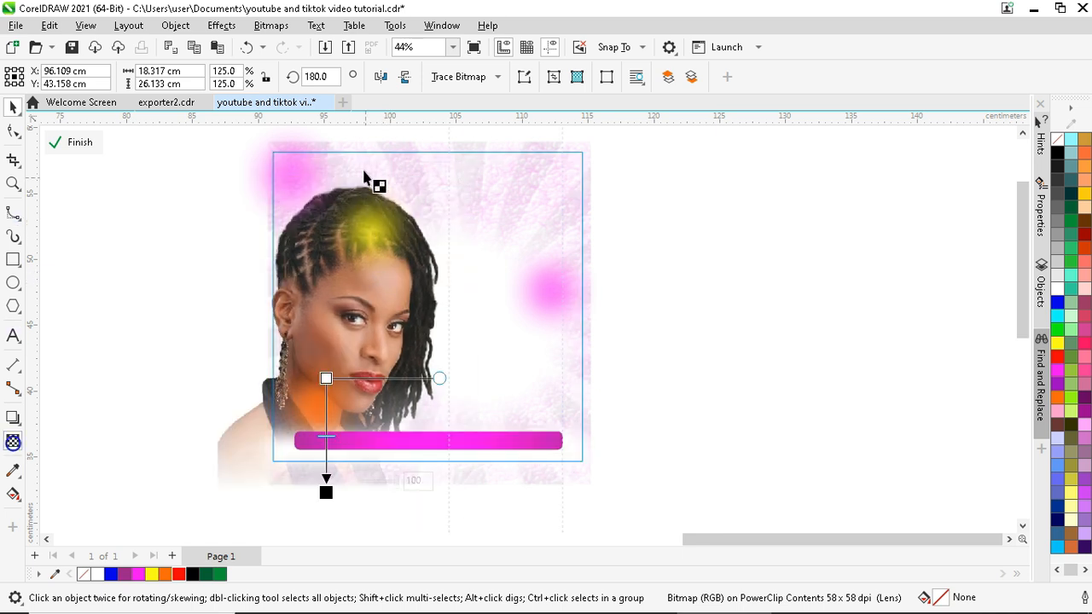
pyautogui.scroll(6, 365, 151)
pyautogui.moveTo(327, 431)
pyautogui.mouseDown()
pyautogui.moveTo(327, 267)
pyautogui.moveTo(339, 448)
pyautogui.moveTo(329, 412)
pyautogui.mouseUp()
pyautogui.scroll(-5, 329, 256)
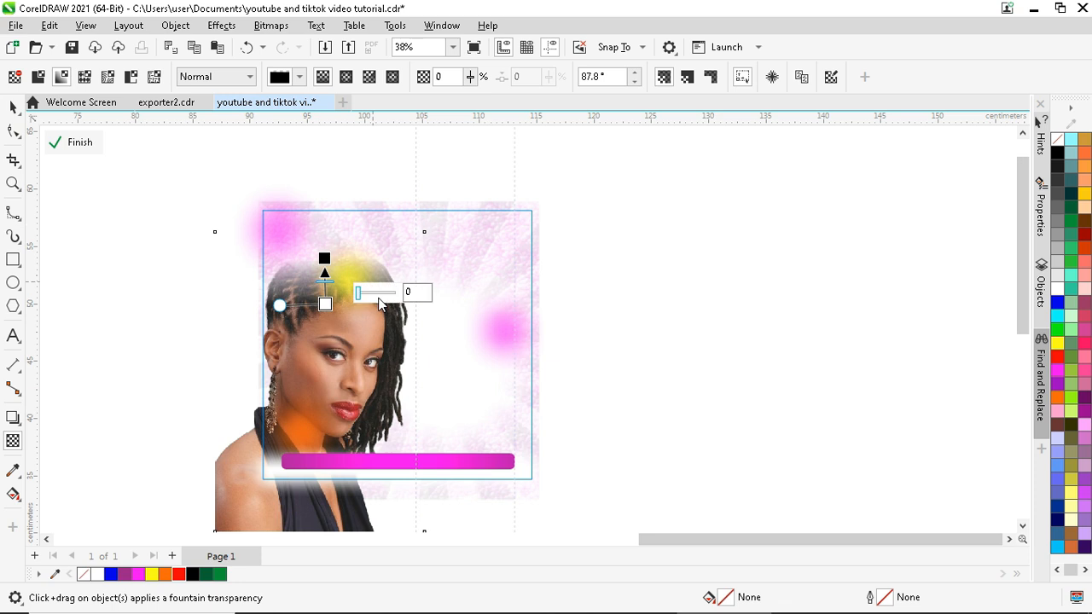
pyautogui.click(64, 143)
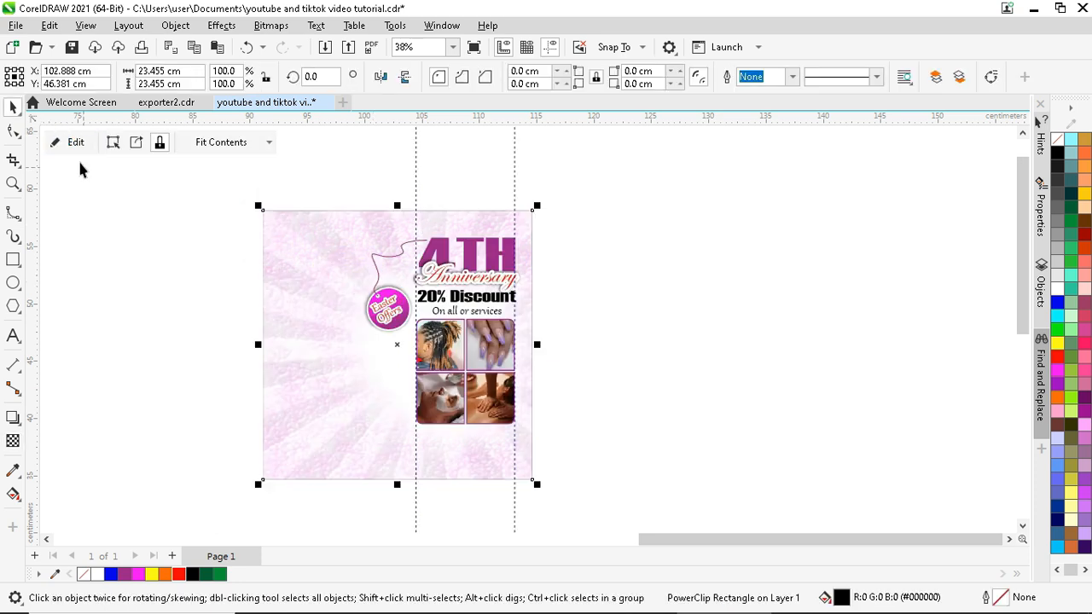
pyautogui.click(241, 262)
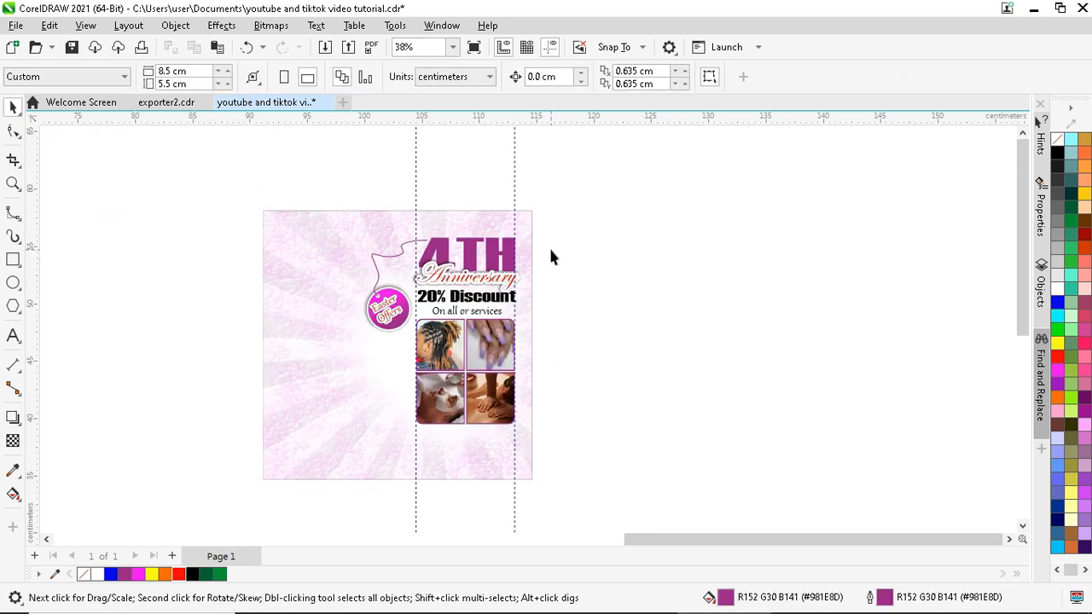
pyautogui.scroll(-1, 421, 512)
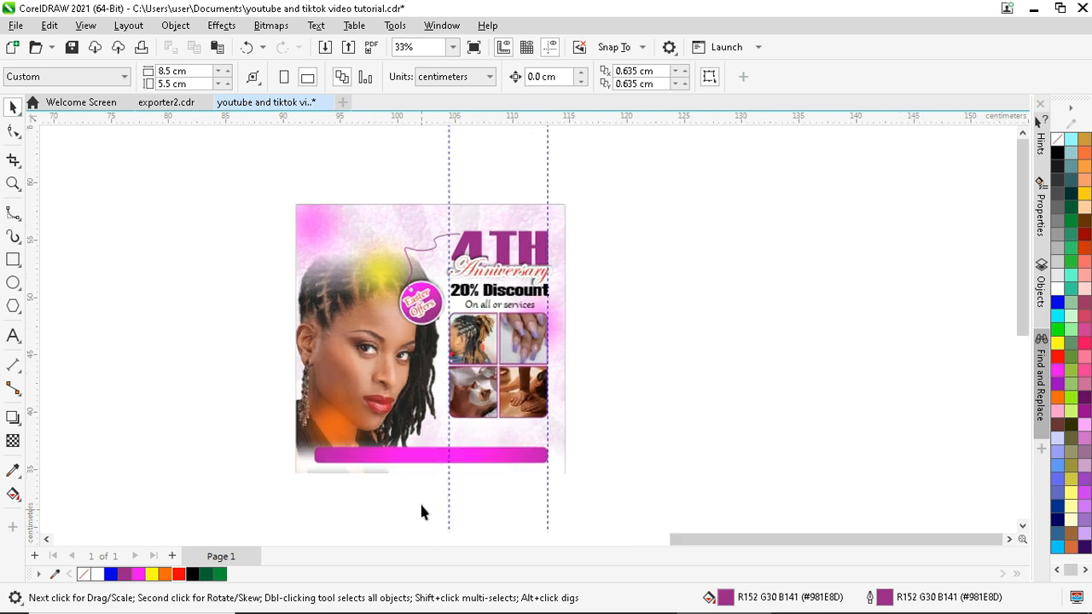
pyautogui.scroll(1, 420, 512)
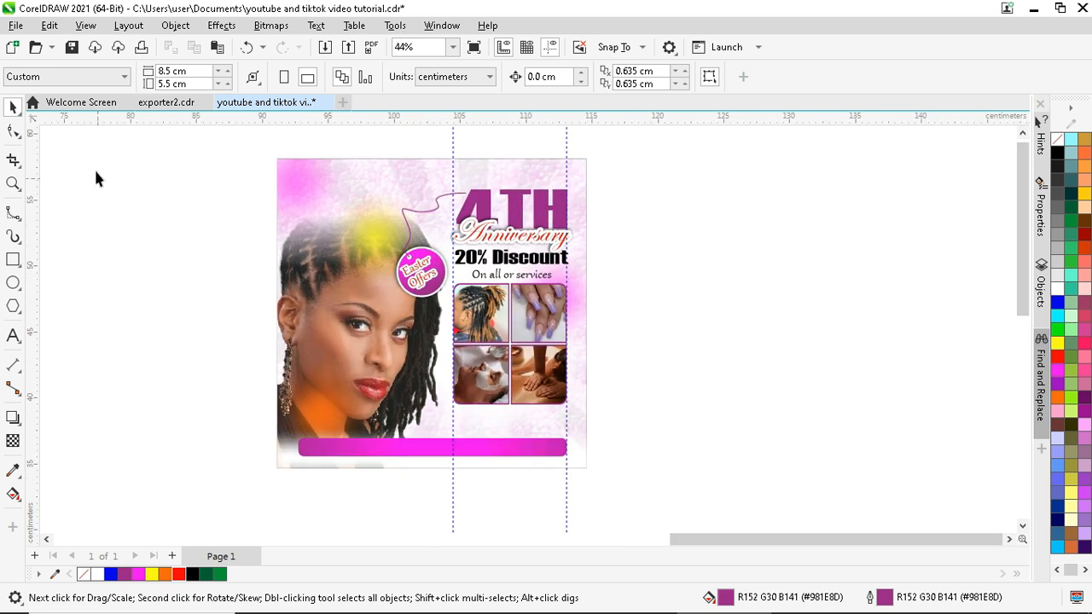
pyautogui.click(242, 47)
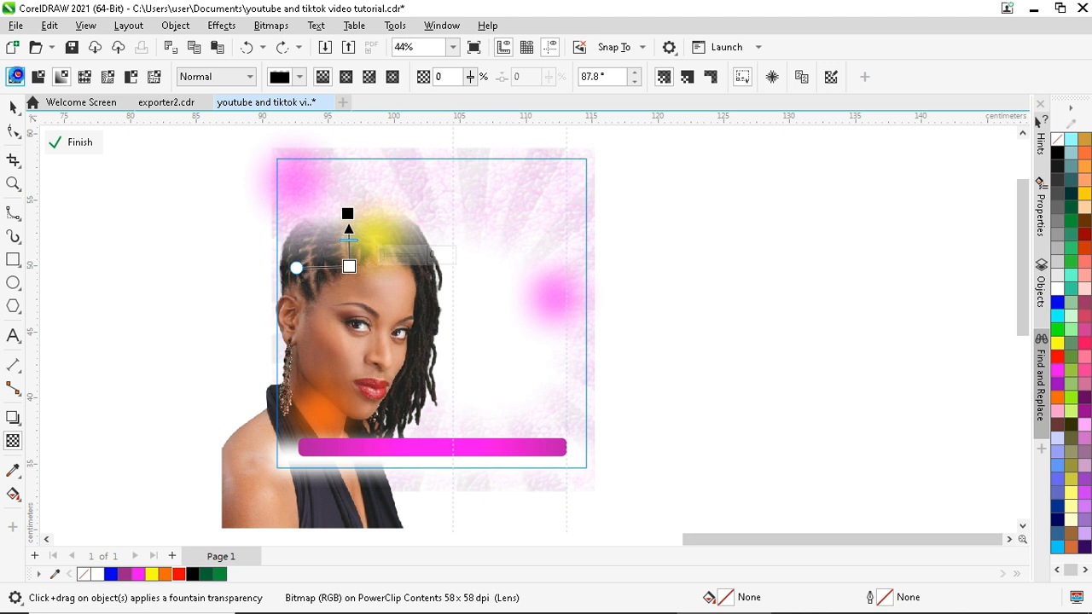
pyautogui.click(14, 77)
pyautogui.click(73, 144)
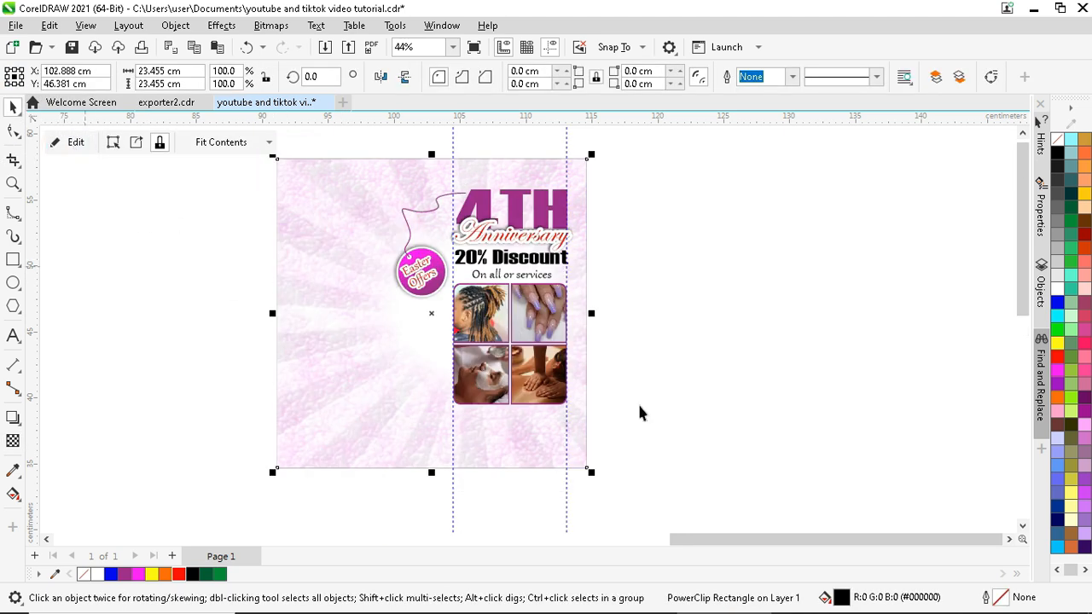
pyautogui.click(606, 377)
pyautogui.scroll(1, 605, 377)
# - Scale the headline and photo grid block to 94% and reposition it
pyautogui.scroll(1, 349, 175)
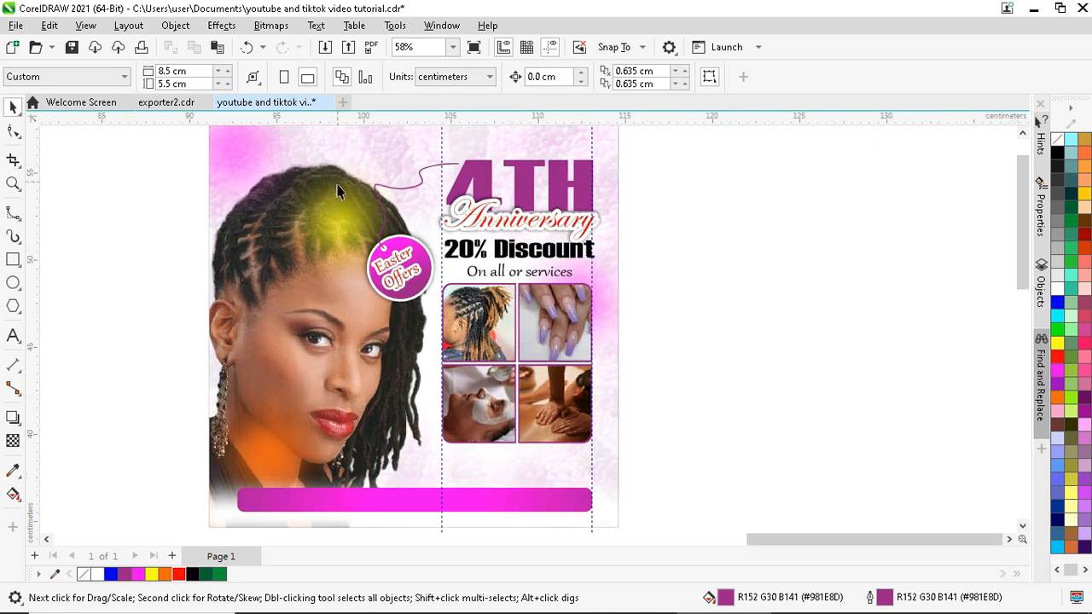
pyautogui.click(344, 236)
pyautogui.scroll(-1, 345, 230)
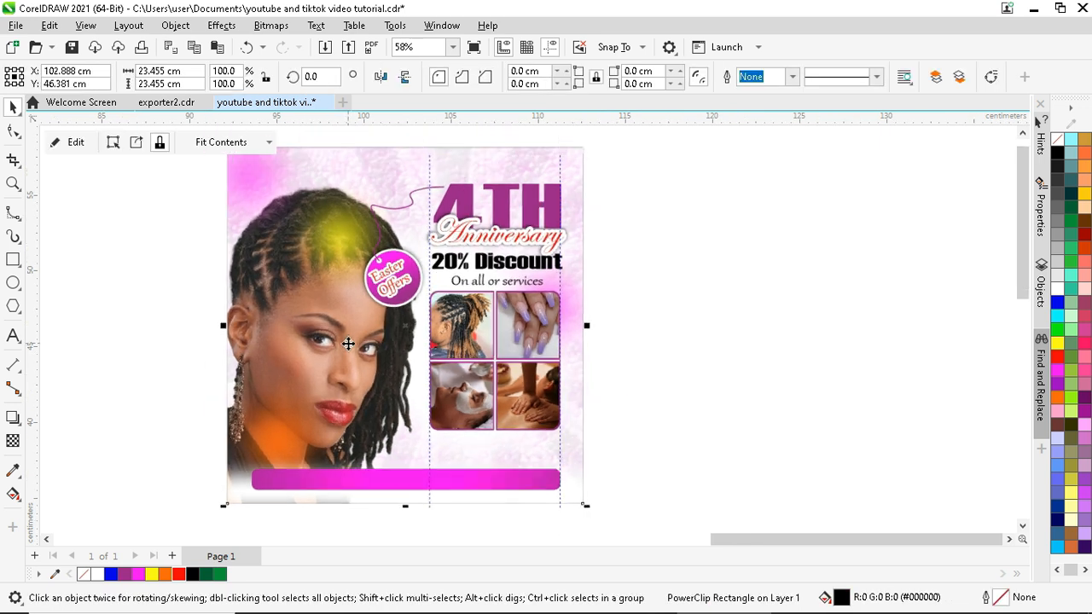
pyautogui.scroll(-1, 346, 199)
pyautogui.scroll(1, 349, 184)
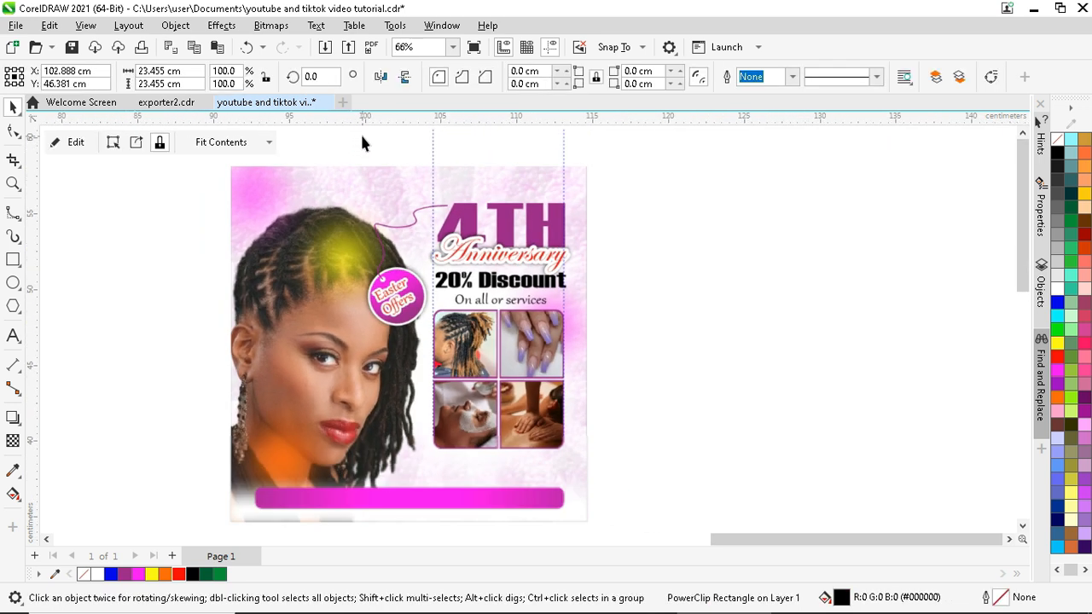
pyautogui.moveTo(634, 186); pyautogui.dragTo(416, 479)
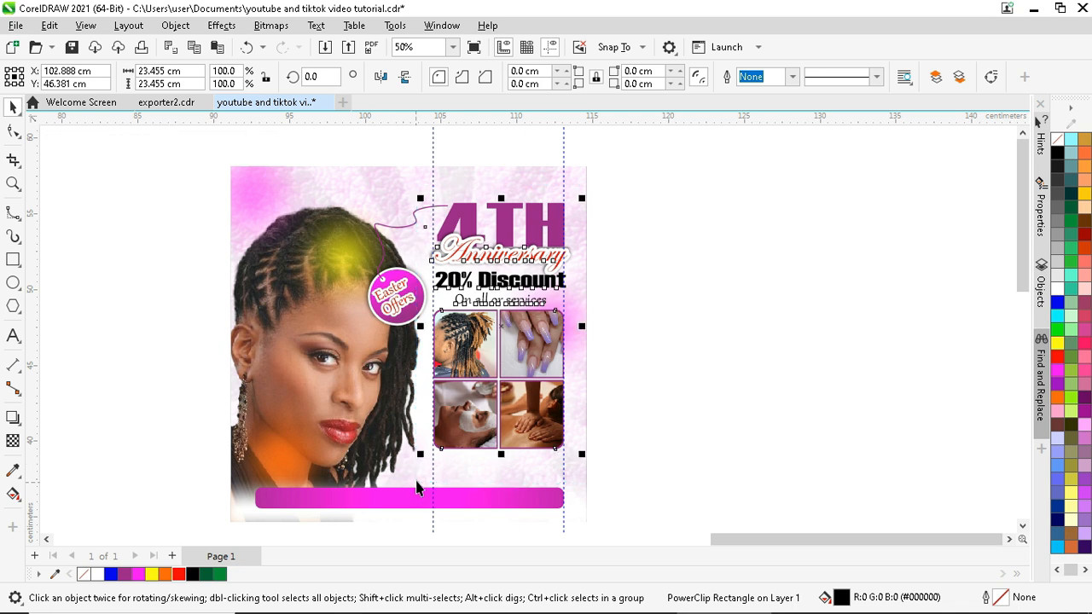
pyautogui.moveTo(496, 289); pyautogui.dragTo(496, 290)
pyautogui.moveTo(586, 193); pyautogui.dragTo(576, 205)
pyautogui.scroll(1, 490, 329)
pyautogui.moveTo(497, 334); pyautogui.dragTo(499, 330)
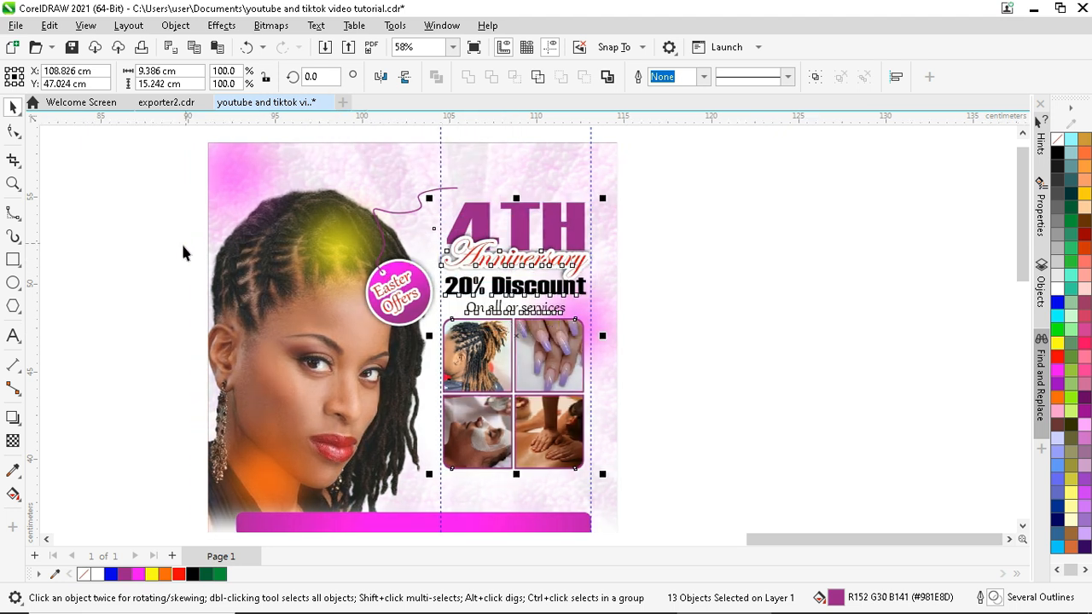
# - Move the whole Easter Offers badge slightly higher
pyautogui.moveTo(182, 248); pyautogui.dragTo(435, 339)
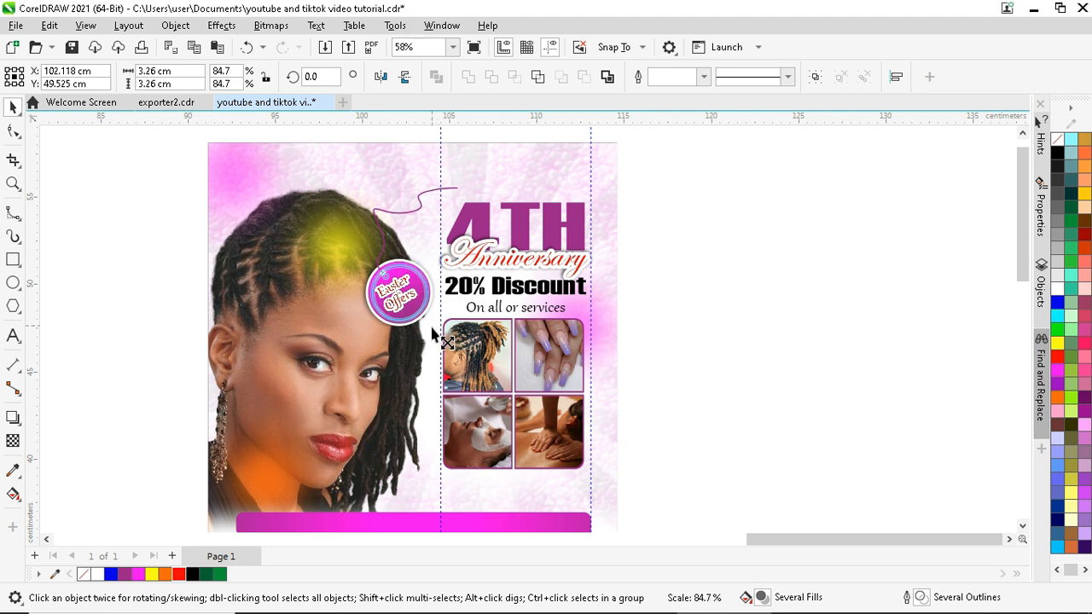
pyautogui.scroll(2, 433, 326)
pyautogui.moveTo(352, 393); pyautogui.dragTo(347, 377)
# - Reshape the badge's hanging string so its upper end meets the 4 of 4TH
pyautogui.click(306, 242)
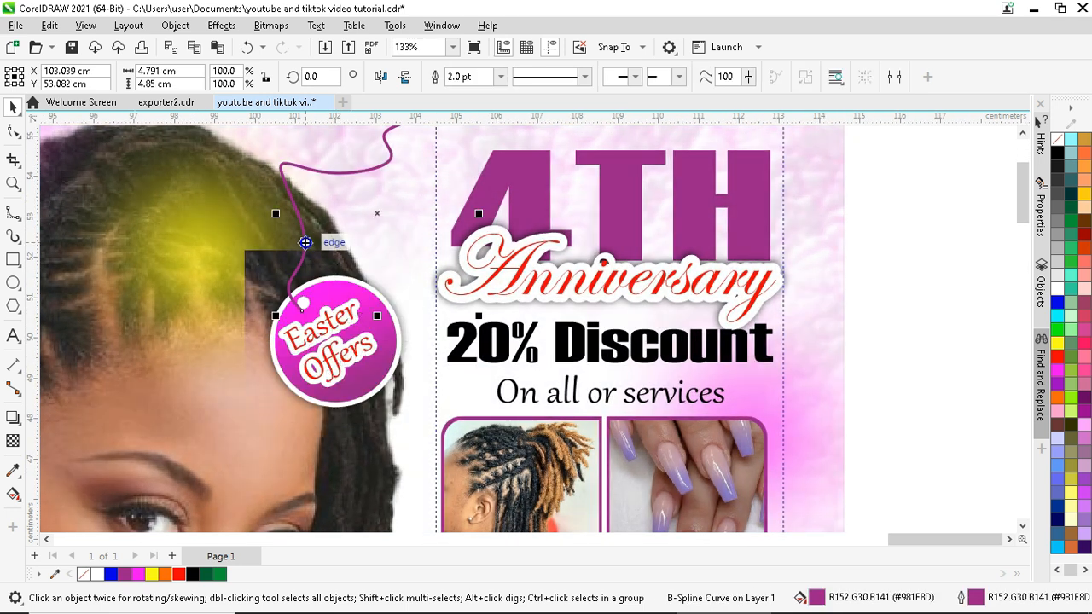
pyautogui.click(13, 131)
pyautogui.scroll(-1, 335, 340)
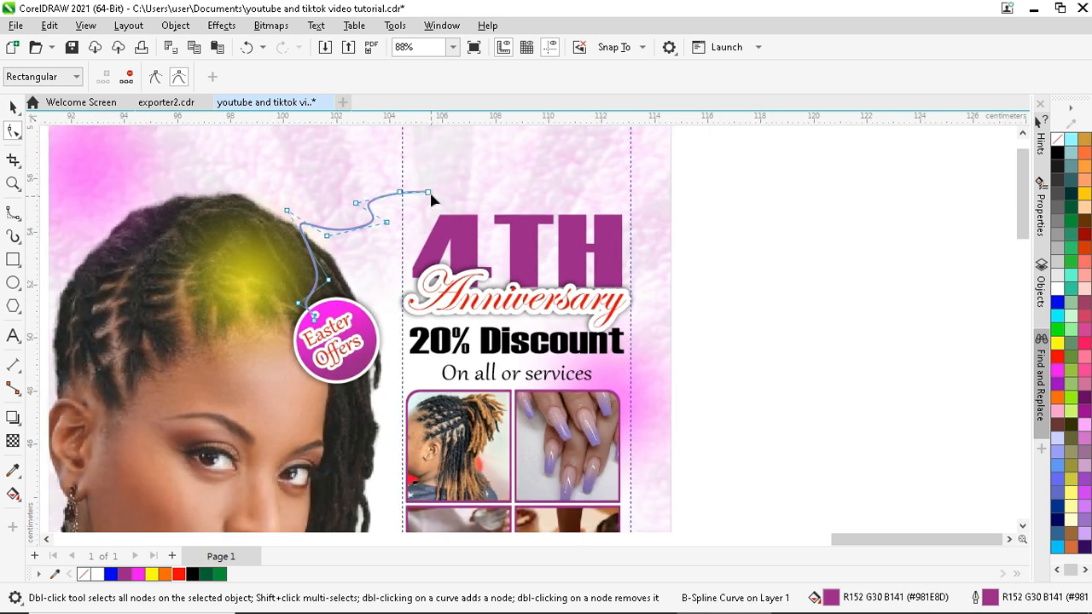
pyautogui.scroll(2, 346, 236)
pyautogui.moveTo(425, 197); pyautogui.dragTo(472, 285)
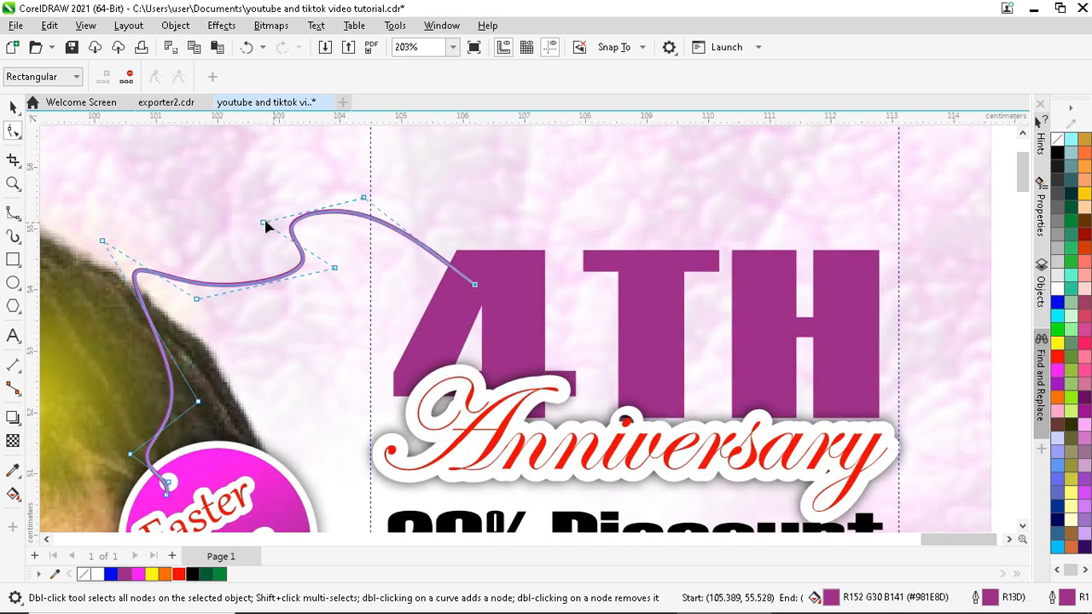
pyautogui.moveTo(333, 268); pyautogui.dragTo(264, 293)
pyautogui.scroll(-2, 394, 302)
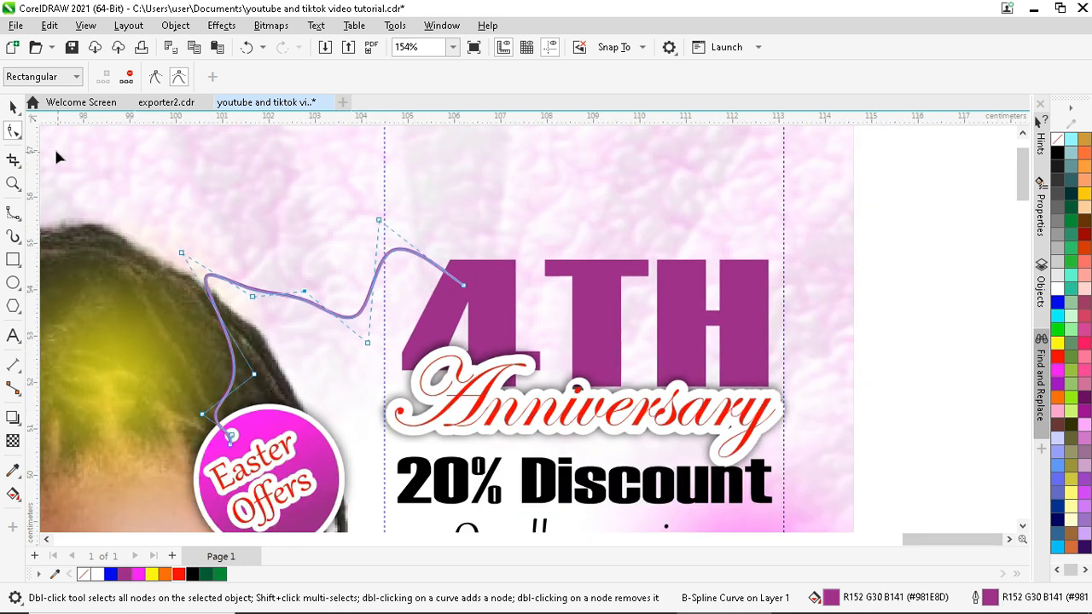
pyautogui.click(13, 107)
pyautogui.scroll(-2, 423, 205)
pyautogui.press('Escape')
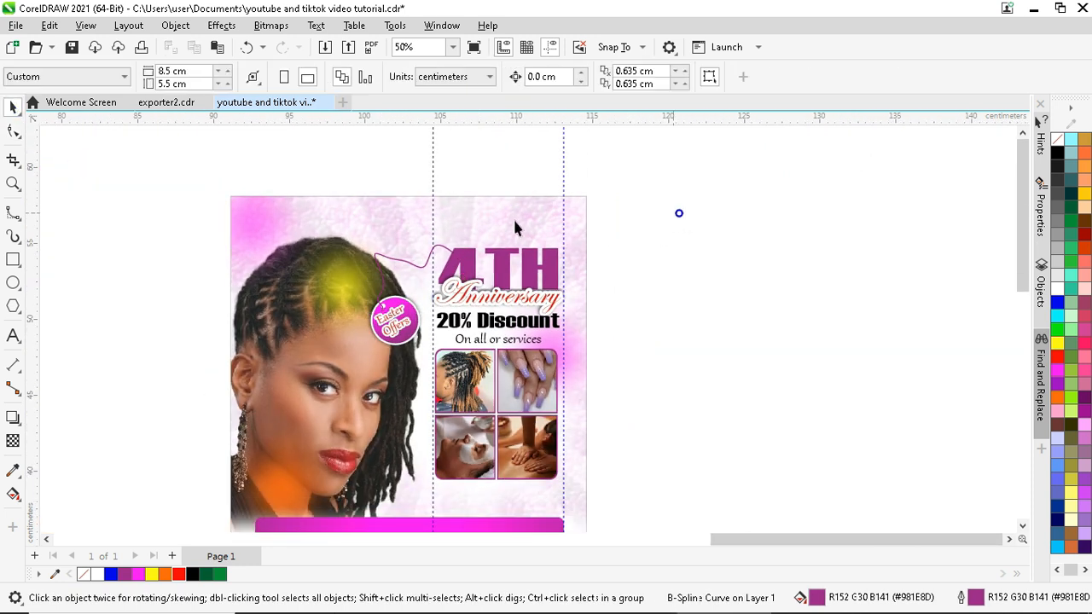
# - Try copying the 20% Discount text to the page top, then discard the copy
pyautogui.scroll(-1, 512, 216)
pyautogui.scroll(1, 549, 217)
pyautogui.scroll(-1, 392, 450)
pyautogui.scroll(1, 393, 451)
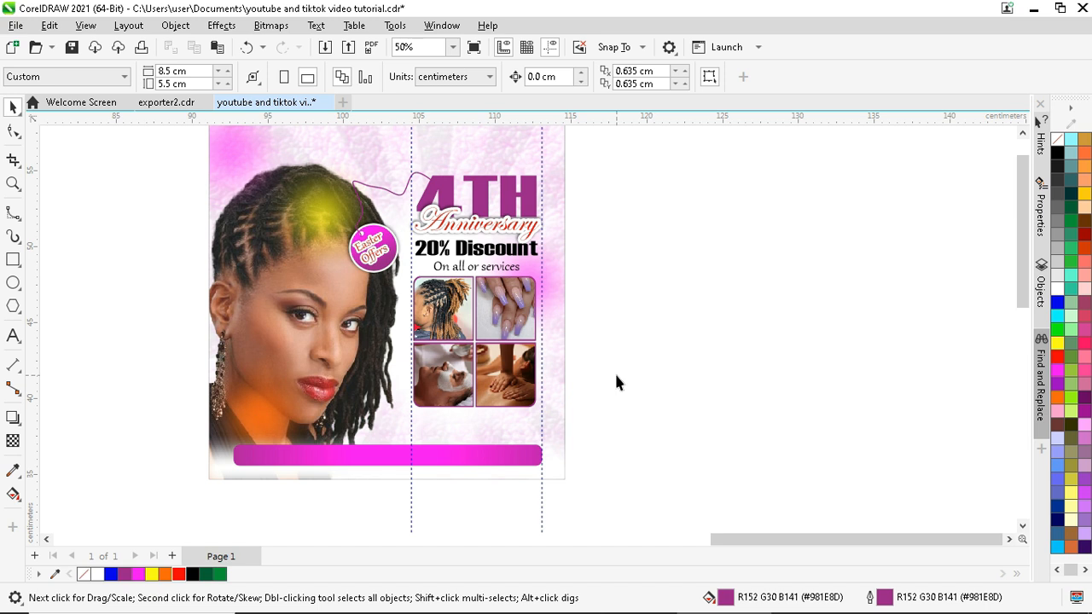
pyautogui.scroll(-1, 616, 382)
pyautogui.scroll(1, 404, 145)
pyautogui.click(542, 345)
pyautogui.moveTo(543, 344); pyautogui.dragTo(414, 201)
pyautogui.press('Escape')
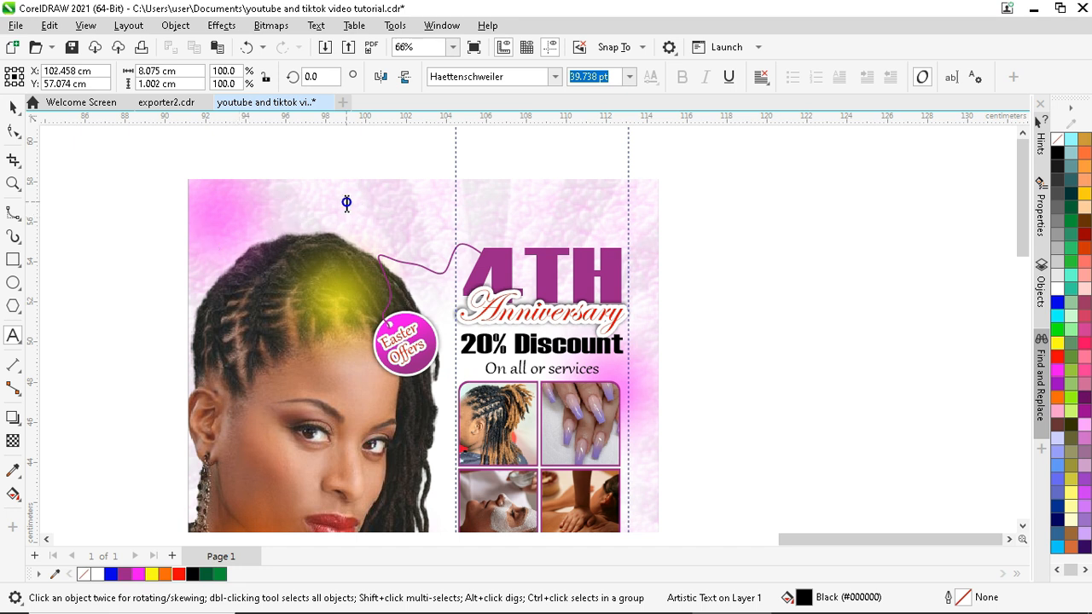
# - Add the text 'YOUR SALON NAME HERE' at the top of the page
pyautogui.click(346, 203)
pyautogui.write('YOUR SALO')
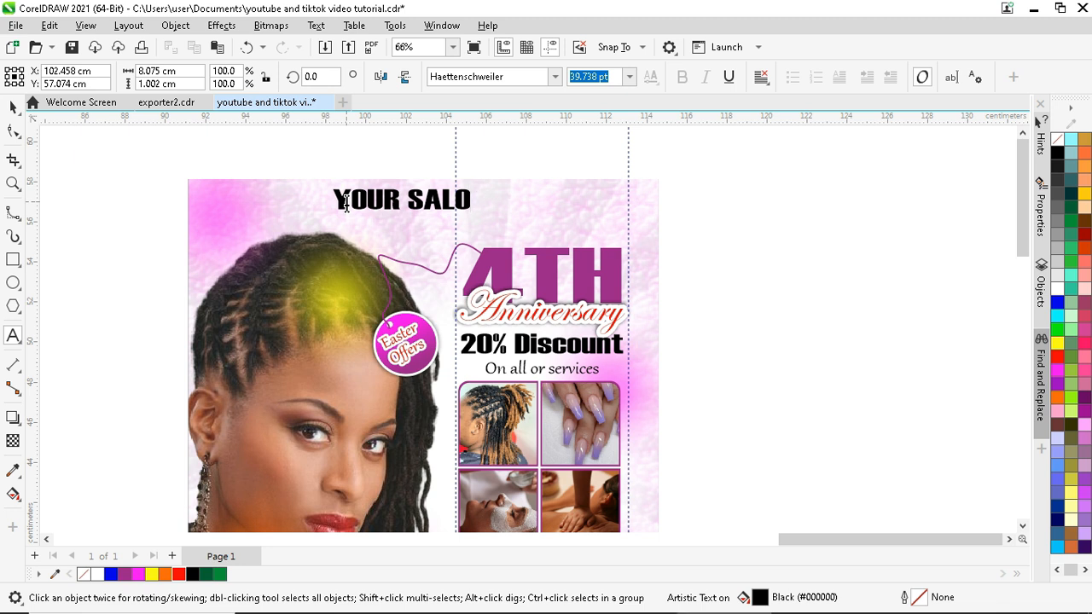
pyautogui.write('N NAME HETE')
pyautogui.press('BackSpace')
pyautogui.press('BackSpace')
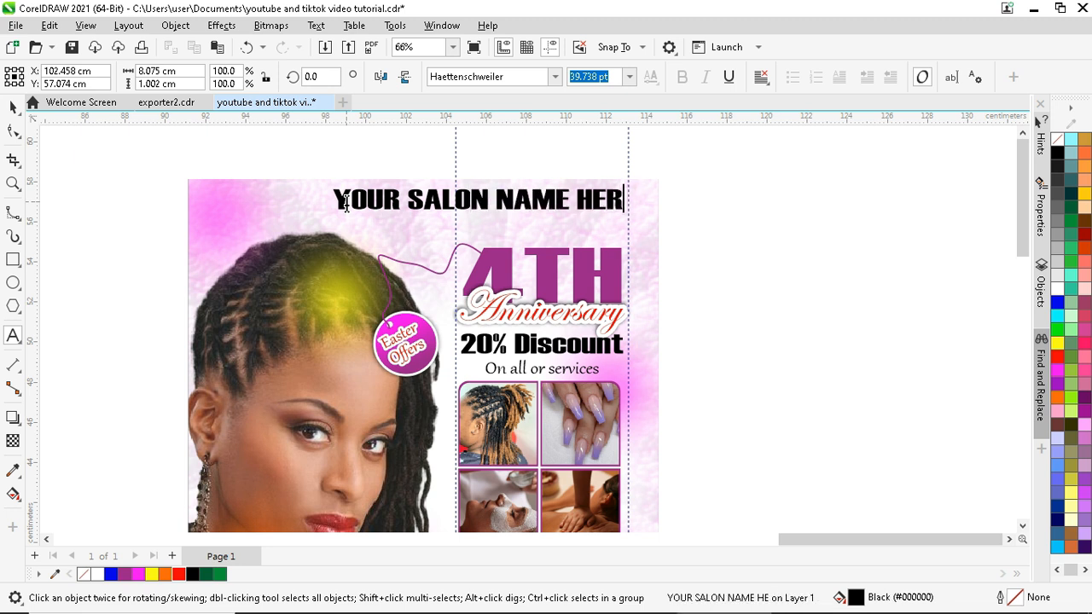
pyautogui.write('E')
pyautogui.click(12, 107)
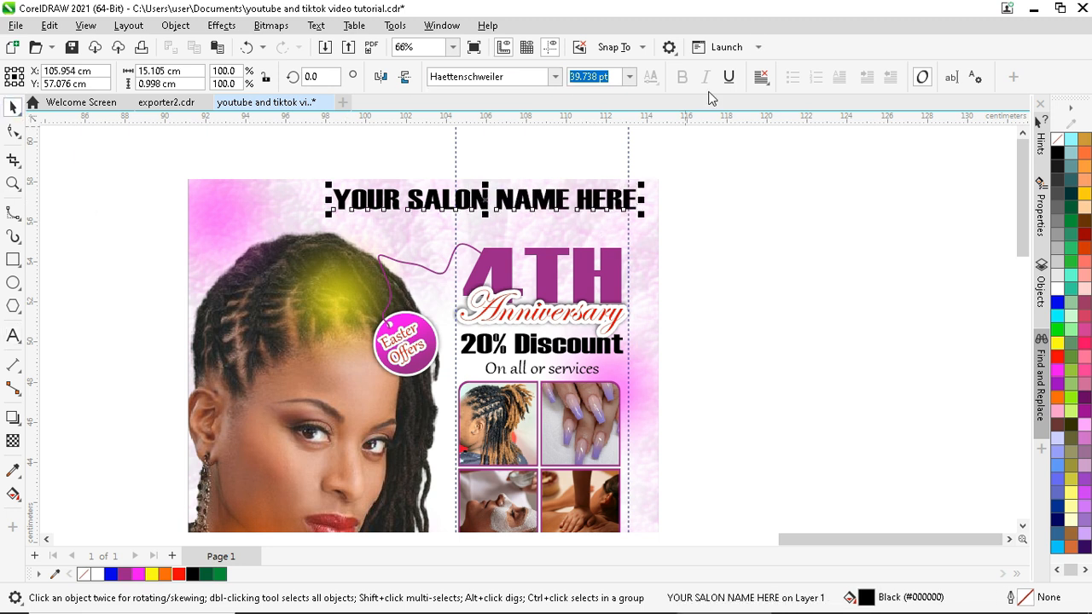
# - Shrink the salon name to about half size, set it in Arial Nova, and narrow it
pyautogui.scroll(1, 689, 207)
pyautogui.moveTo(689, 208); pyautogui.dragTo(633, 214)
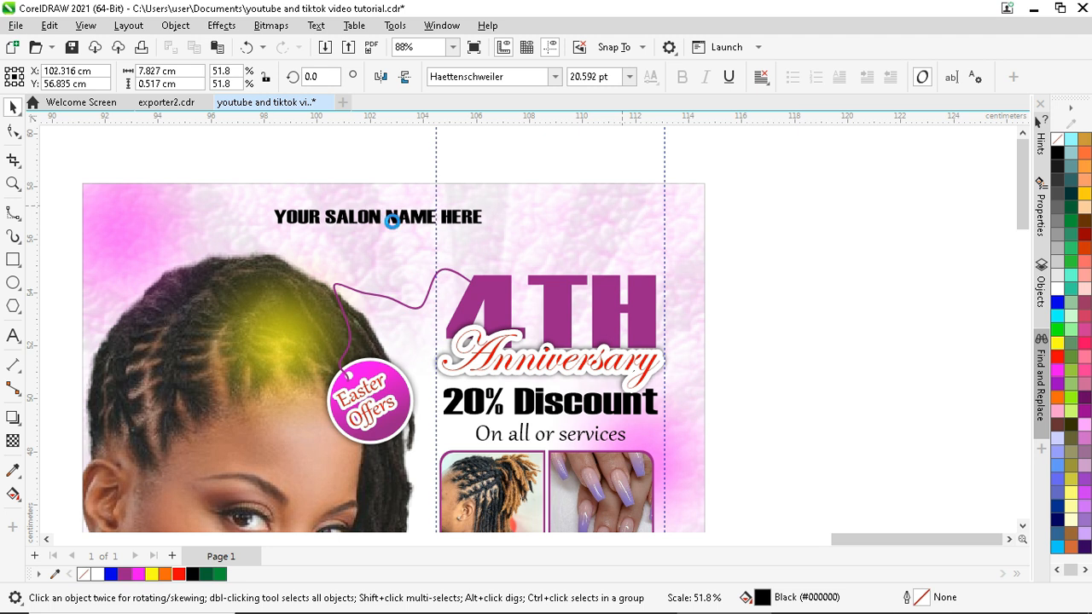
pyautogui.click(550, 77)
pyautogui.click(554, 77)
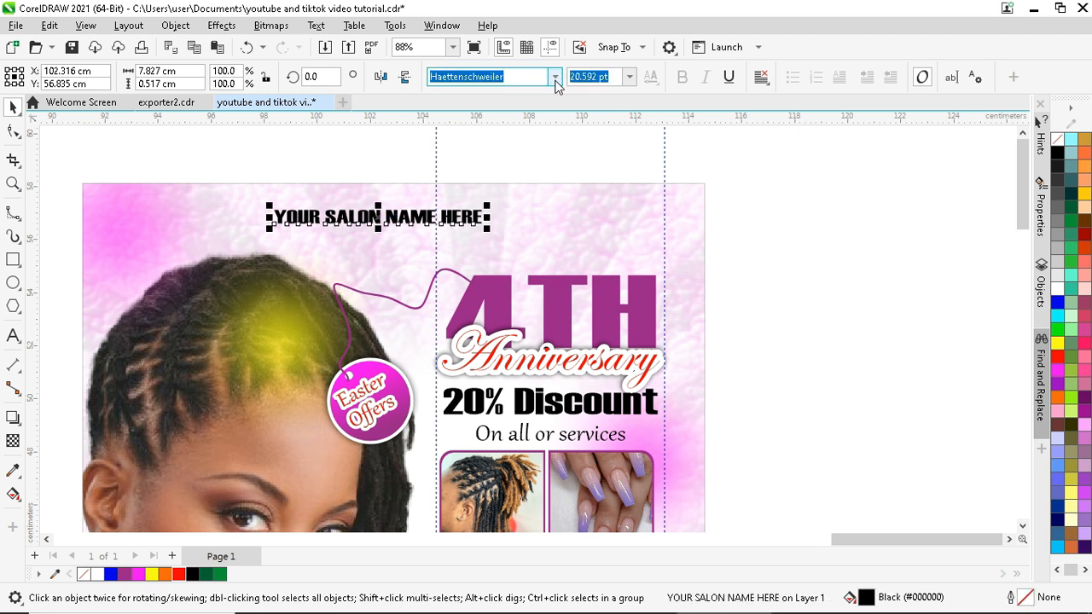
pyautogui.click(501, 208)
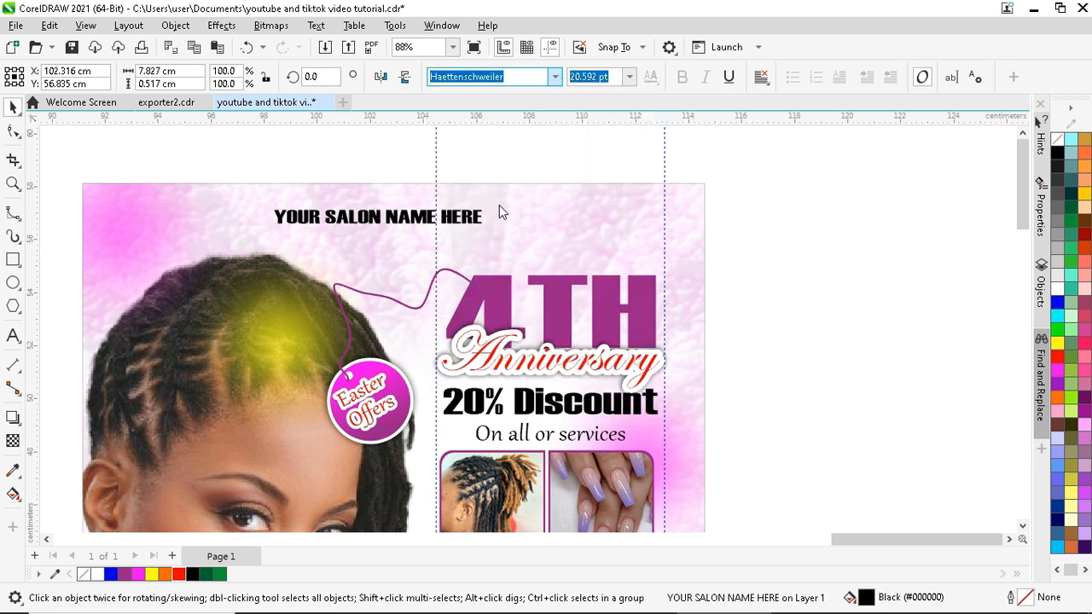
pyautogui.scroll(-4, 471, 167)
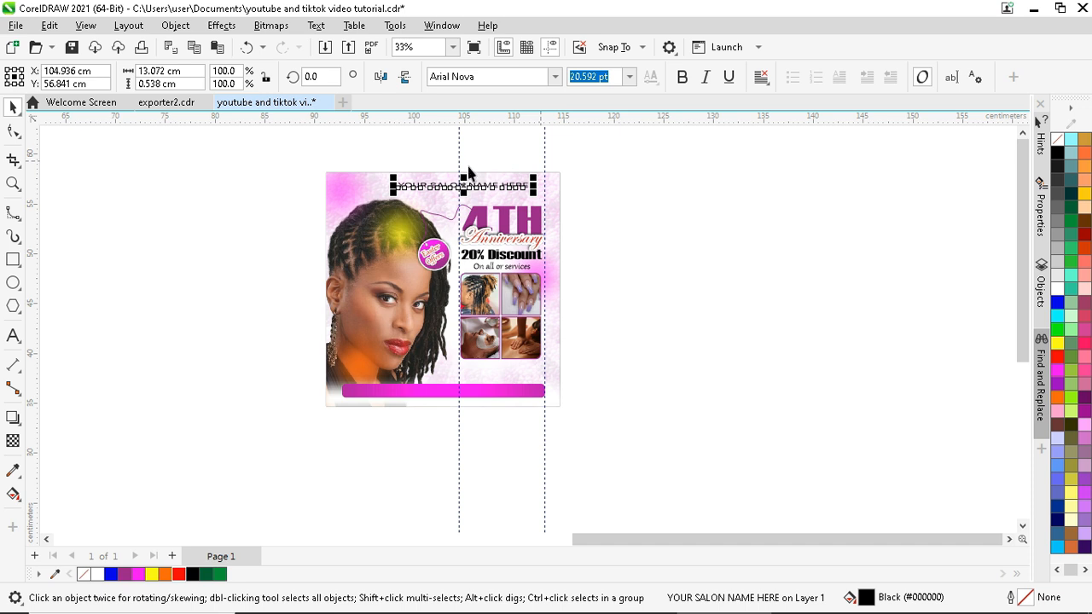
pyautogui.scroll(5, 429, 190)
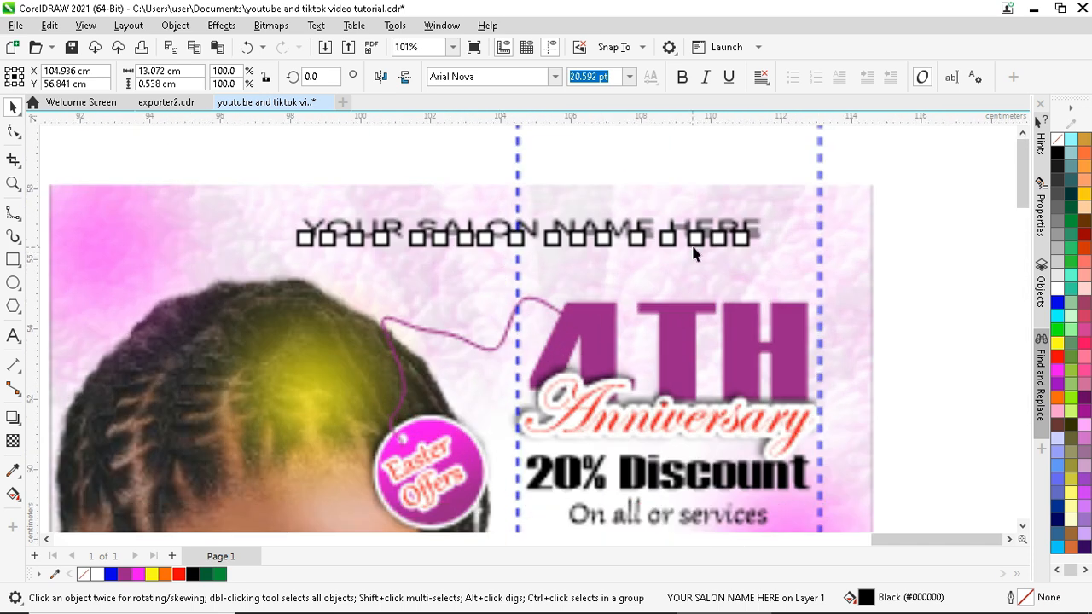
pyautogui.moveTo(768, 228); pyautogui.dragTo(640, 223)
# - Move the salon name slightly higher and add the background frame to the selection
pyautogui.click(493, 227)
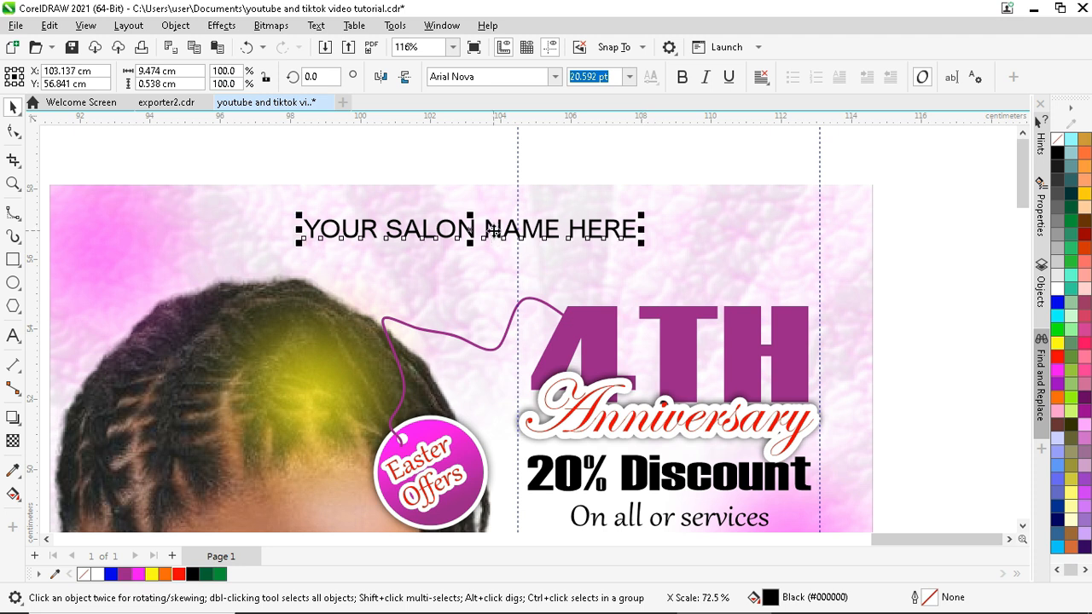
pyautogui.click(471, 236)
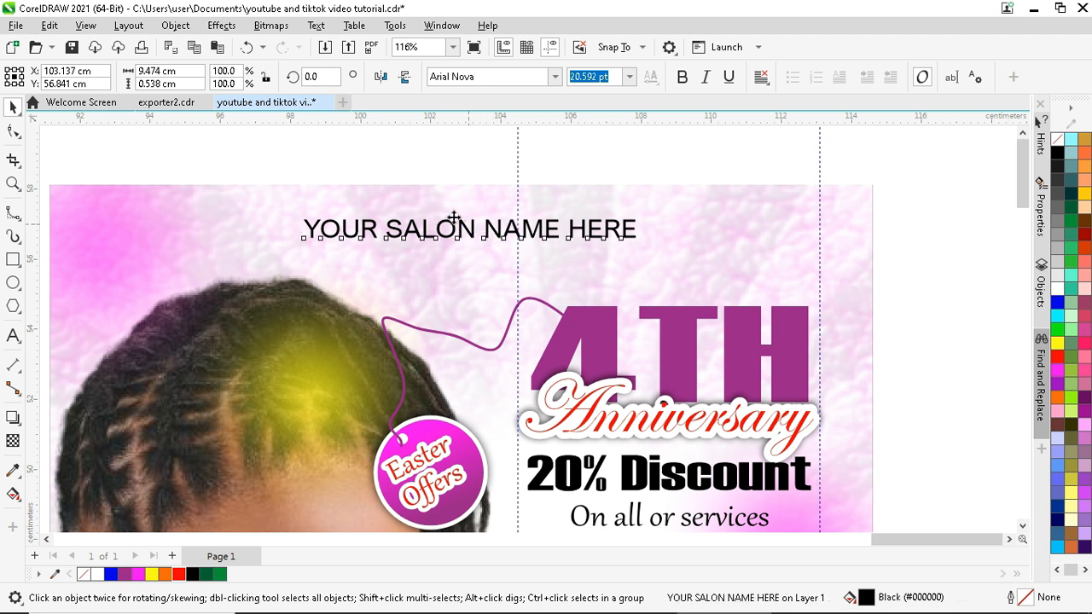
pyautogui.moveTo(449, 252); pyautogui.dragTo(450, 214)
pyautogui.keyDown('shift'); pyautogui.click(728, 215); pyautogui.keyUp('shift')
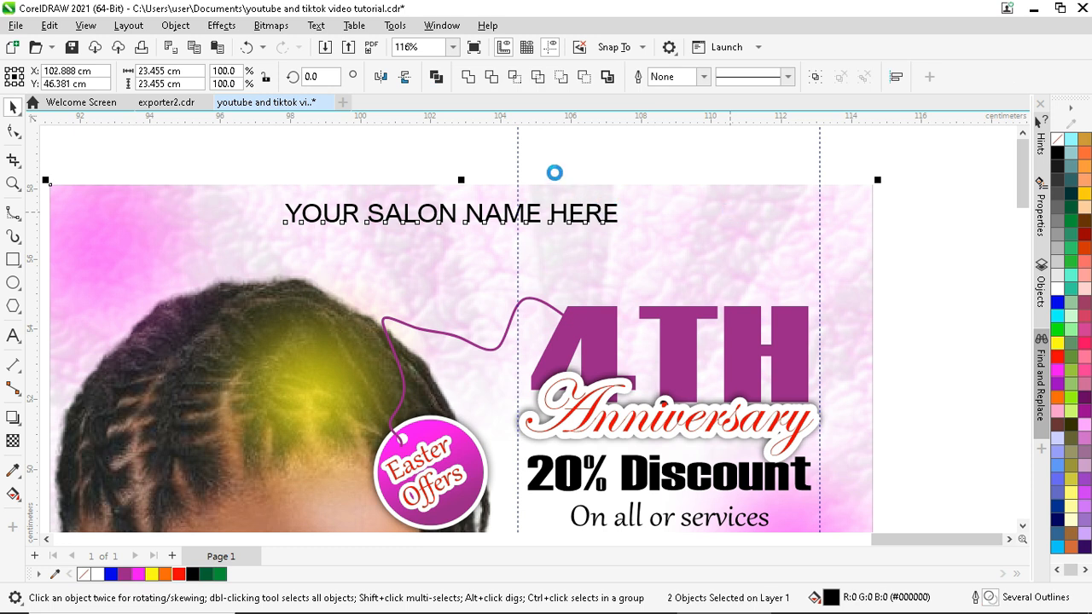
pyautogui.scroll(-4, 497, 175)
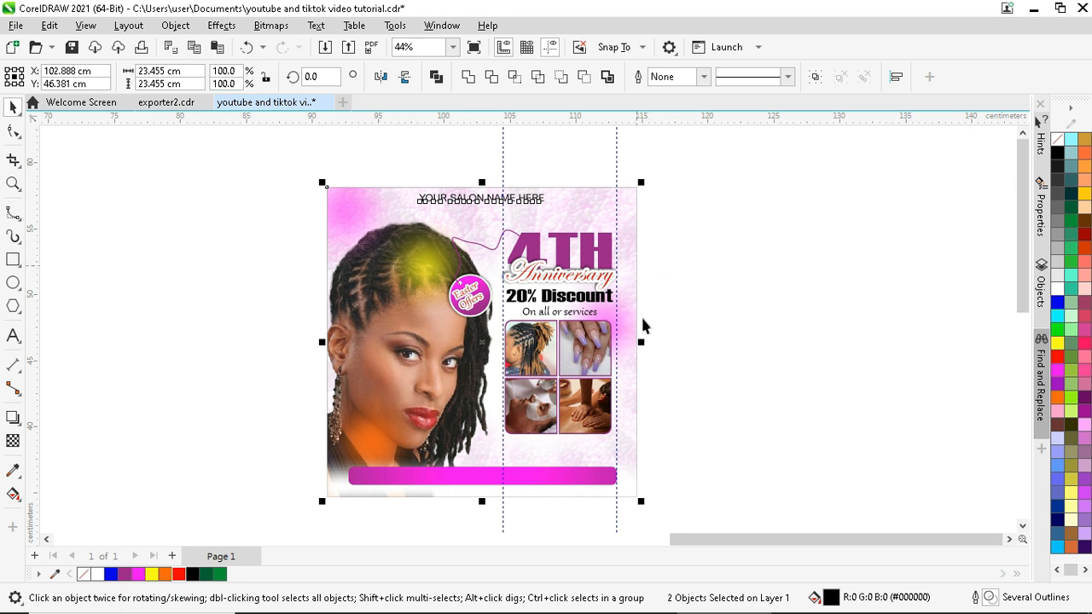
pyautogui.scroll(1, 636, 324)
# - Narrow the background frame slightly from its right edge
pyautogui.click(405, 343)
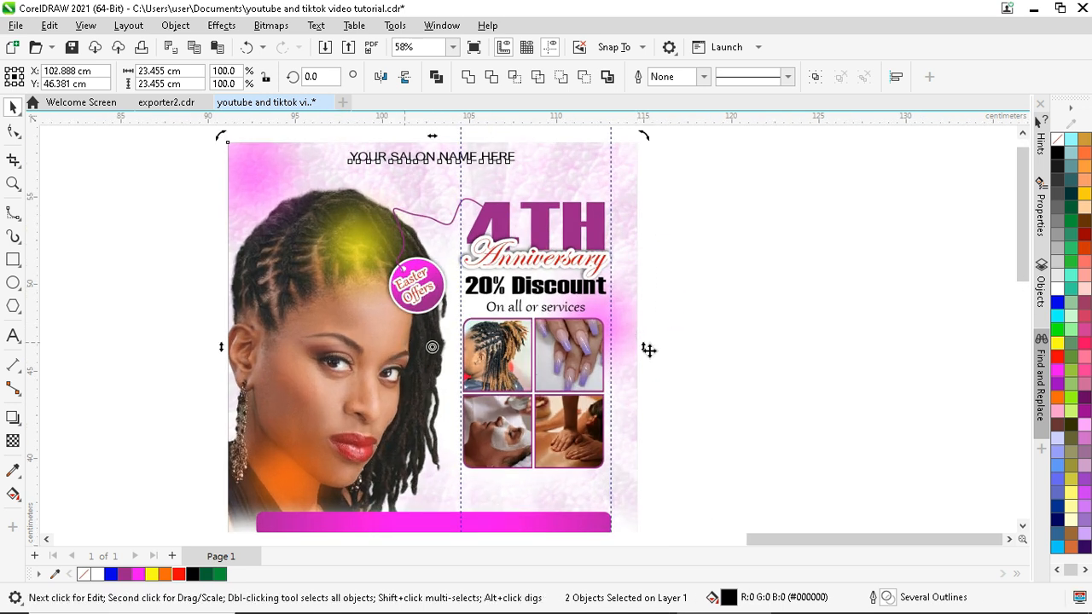
pyautogui.click(636, 312)
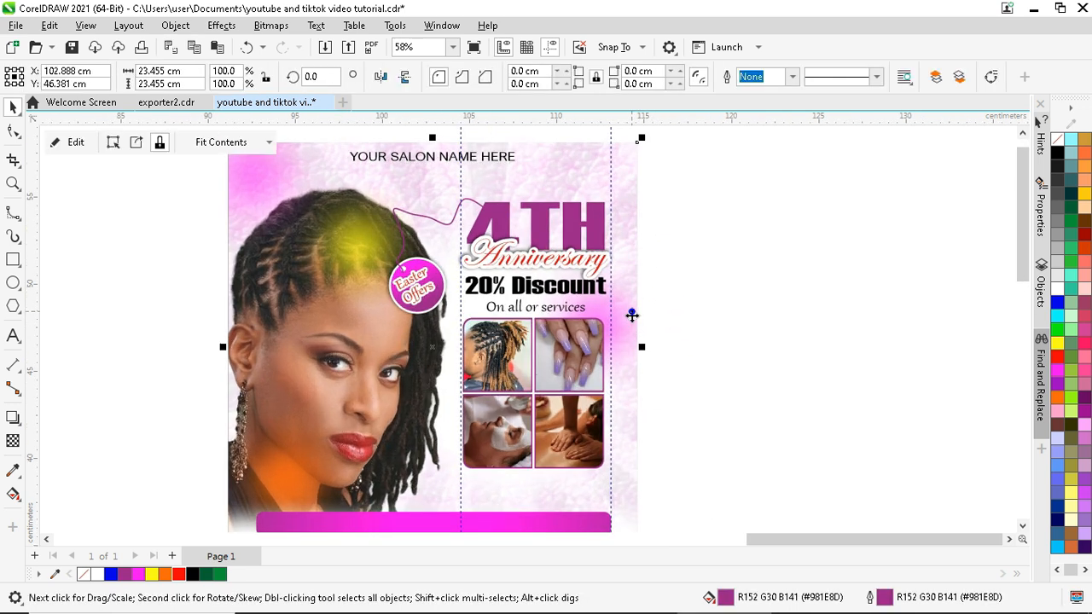
pyautogui.moveTo(644, 350); pyautogui.dragTo(626, 348)
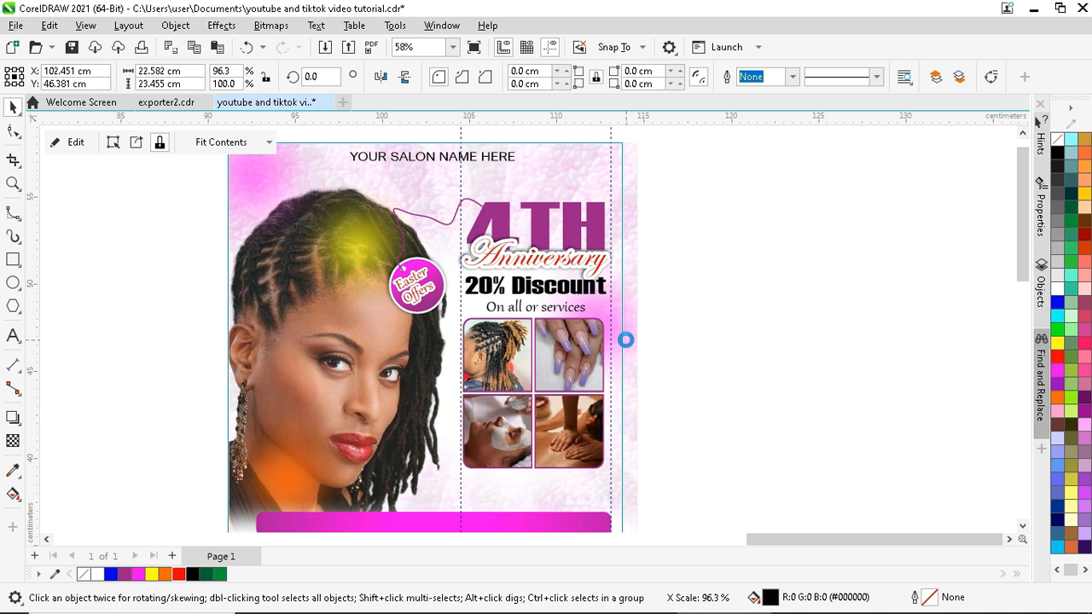
pyautogui.scroll(-1, 625, 339)
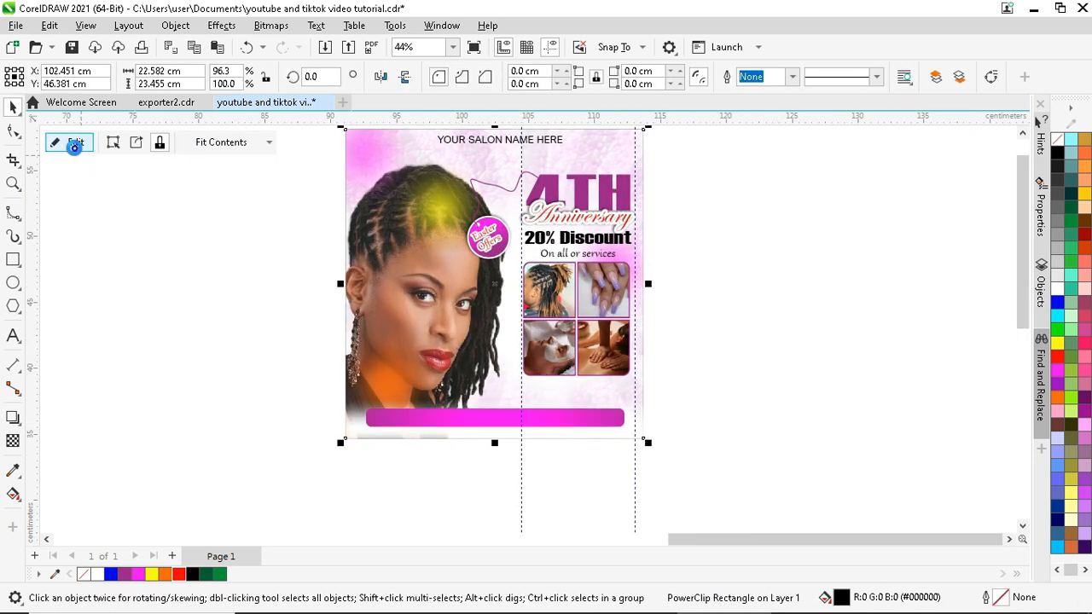
# - Inside the frame, stretch the photo wider, lower the white glow, and make the pink glow magenta
pyautogui.click(75, 141)
pyautogui.click(398, 303)
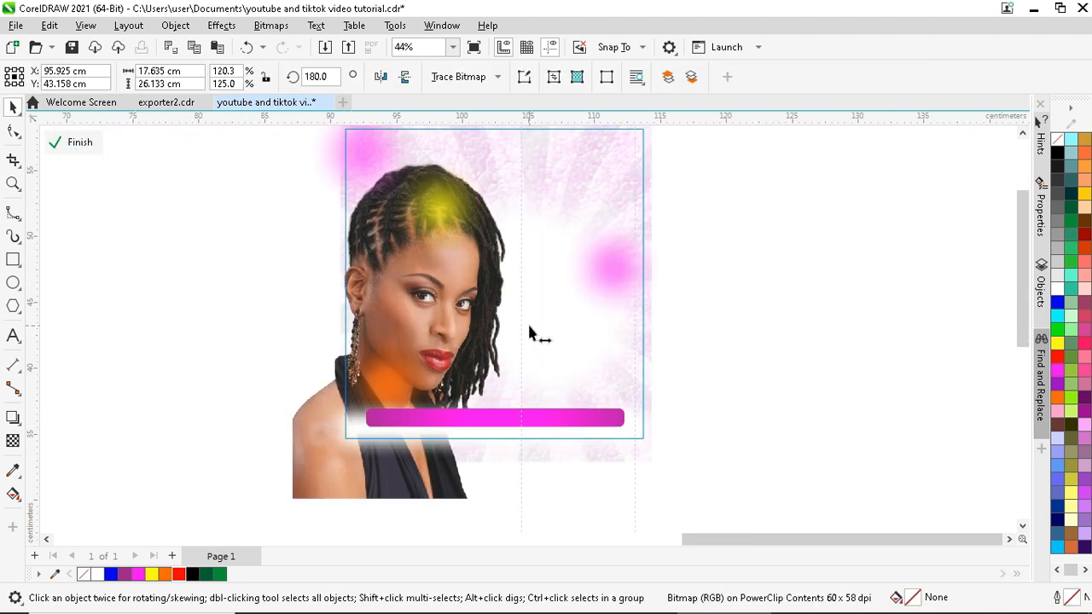
pyautogui.moveTo(528, 328)
pyautogui.mouseDown()
pyautogui.moveTo(536, 322)
pyautogui.moveTo(538, 334)
pyautogui.mouseUp()
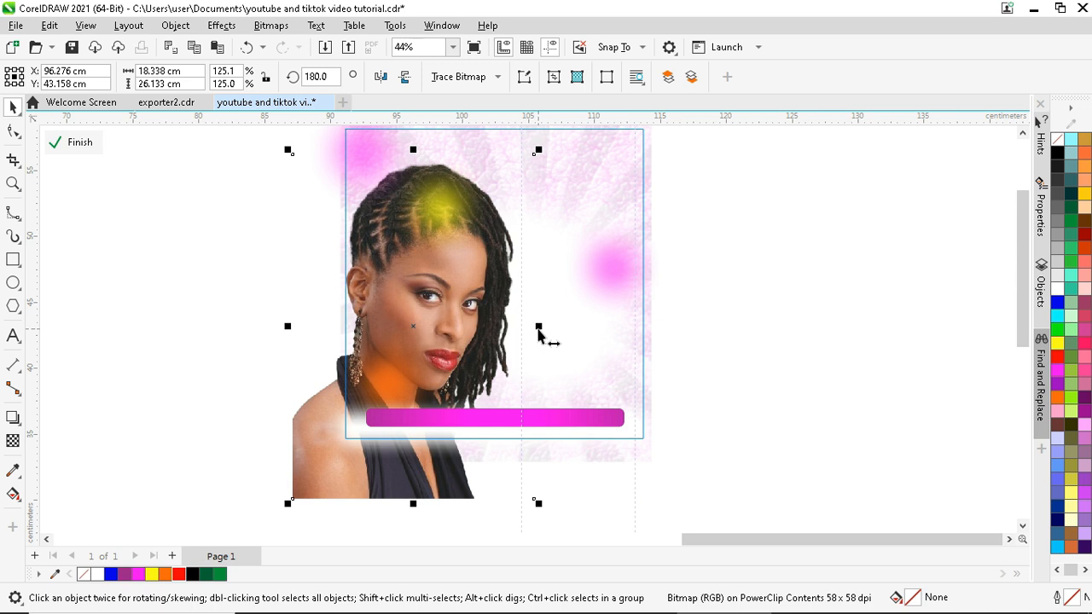
pyautogui.click(550, 372)
pyautogui.moveTo(551, 373); pyautogui.dragTo(552, 395)
pyautogui.click(615, 272)
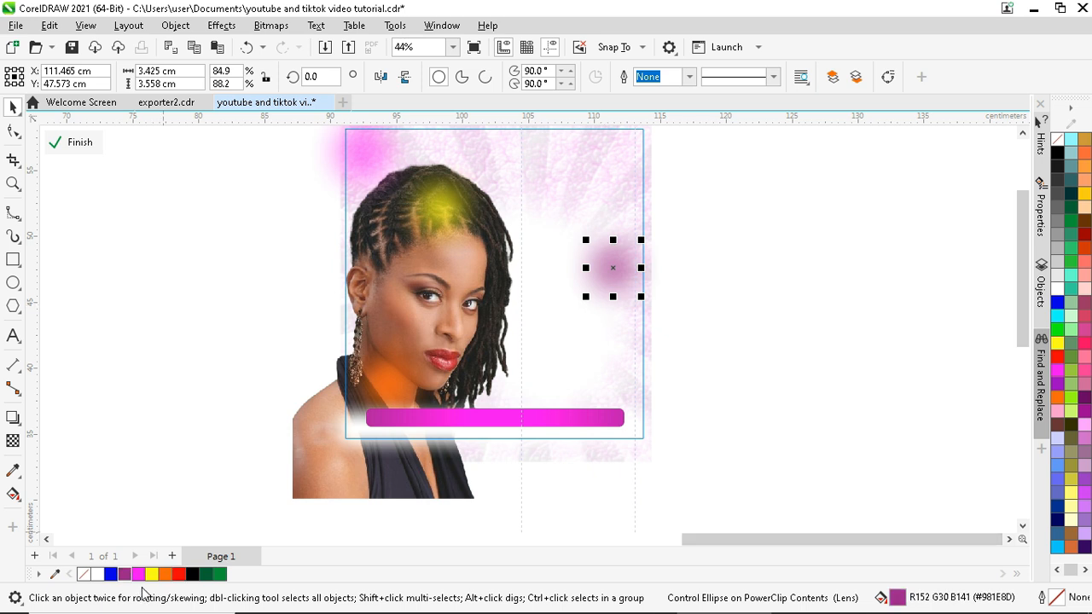
pyautogui.click(136, 574)
pyautogui.click(82, 143)
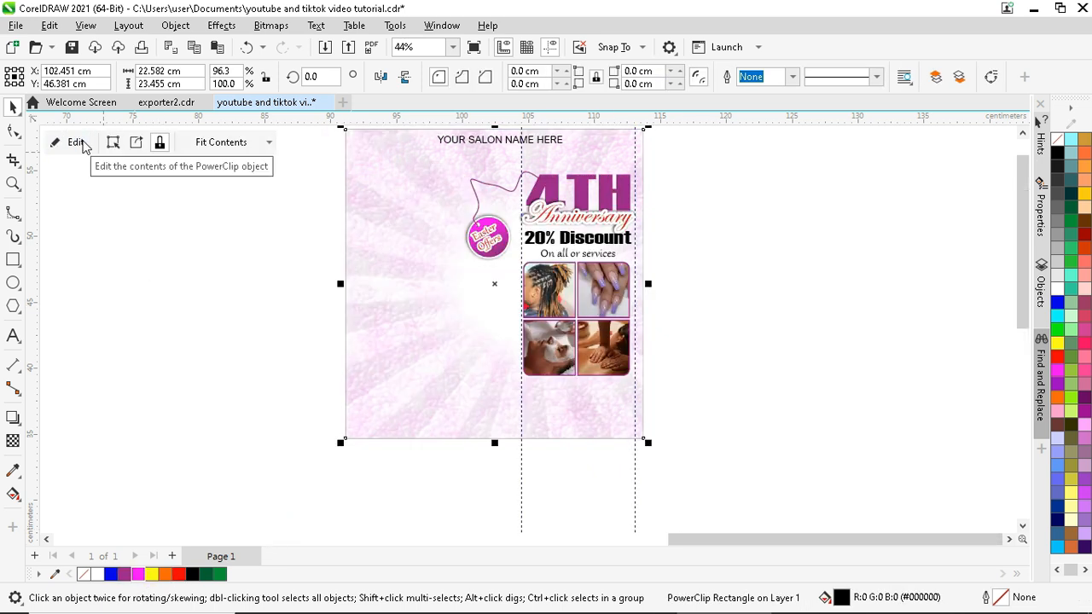
# - Draw a small magenta circle below the photo grid, shrink it, and remove its outline
pyautogui.scroll(3, 592, 417)
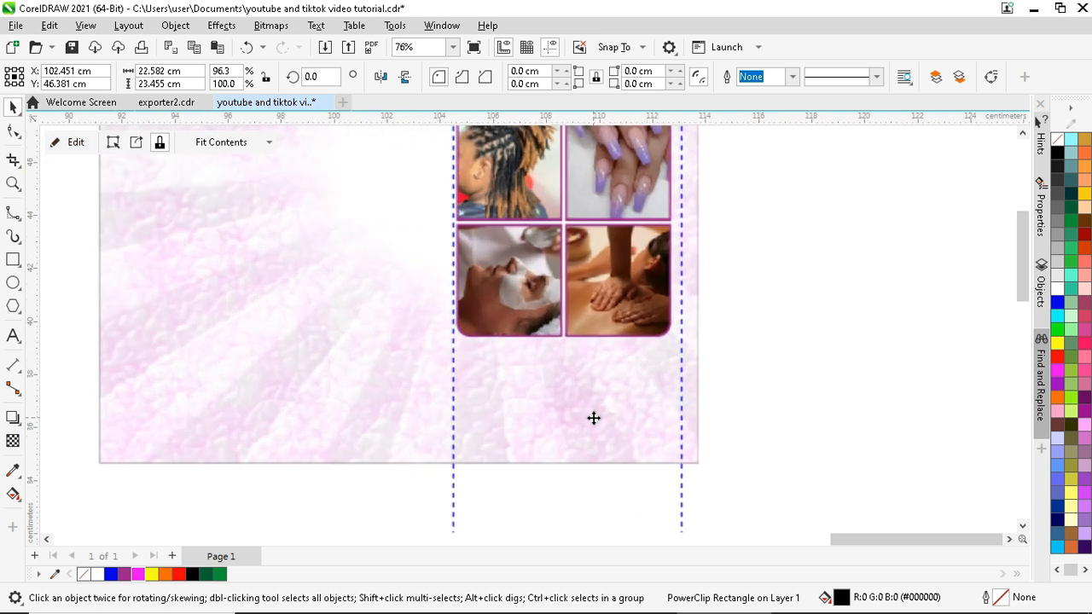
pyautogui.scroll(2, 592, 417)
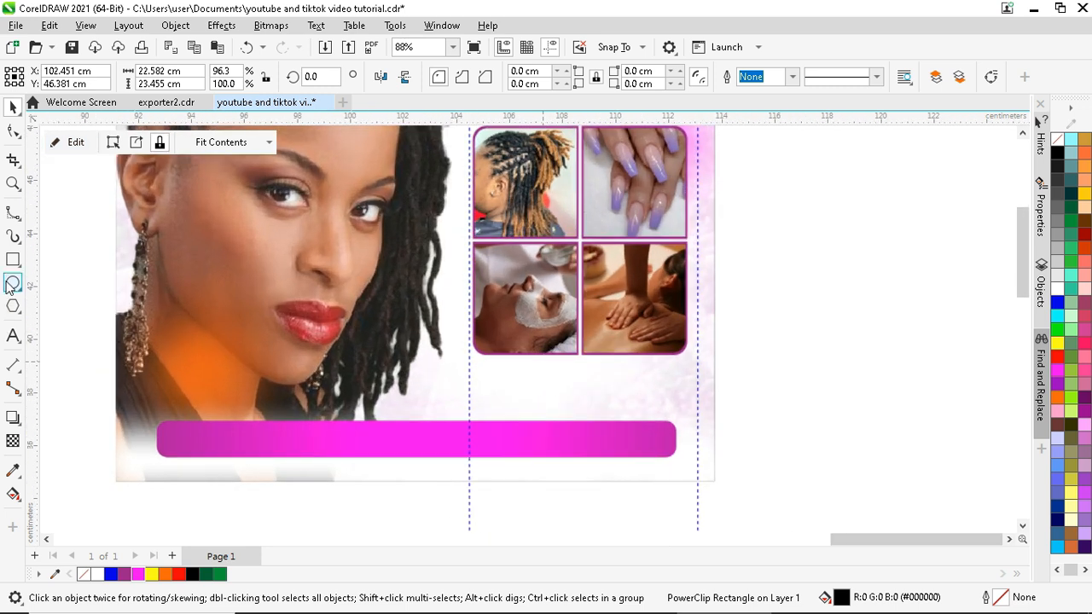
pyautogui.press('F7')
pyautogui.scroll(1, 451, 389)
pyautogui.moveTo(490, 359); pyautogui.dragTo(507, 376)
pyautogui.scroll(1, 515, 342)
pyautogui.click(13, 106)
pyautogui.scroll(3, 491, 375)
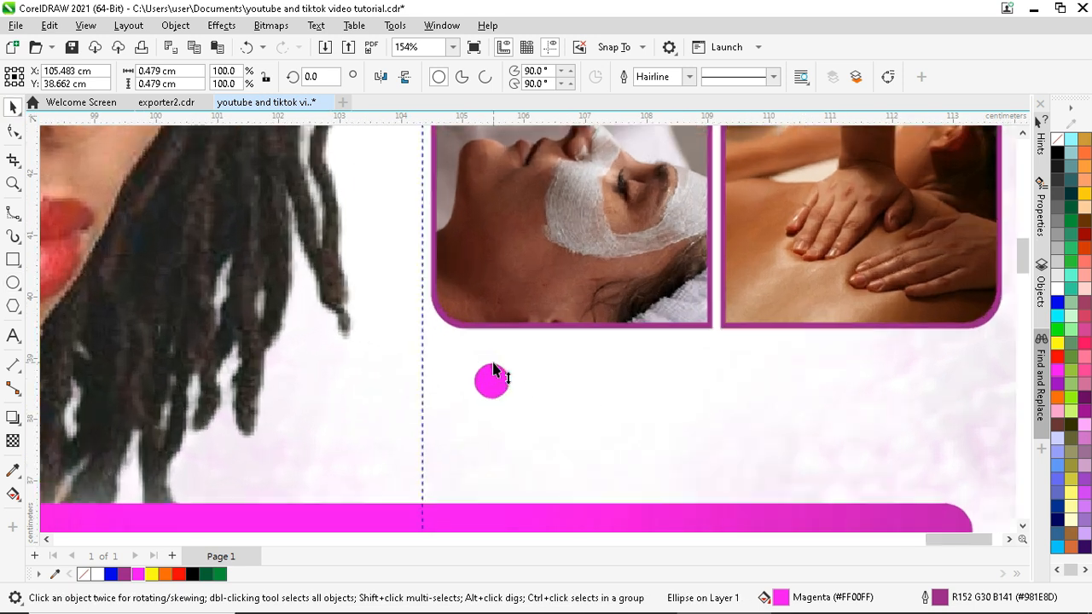
pyautogui.scroll(1, 493, 367)
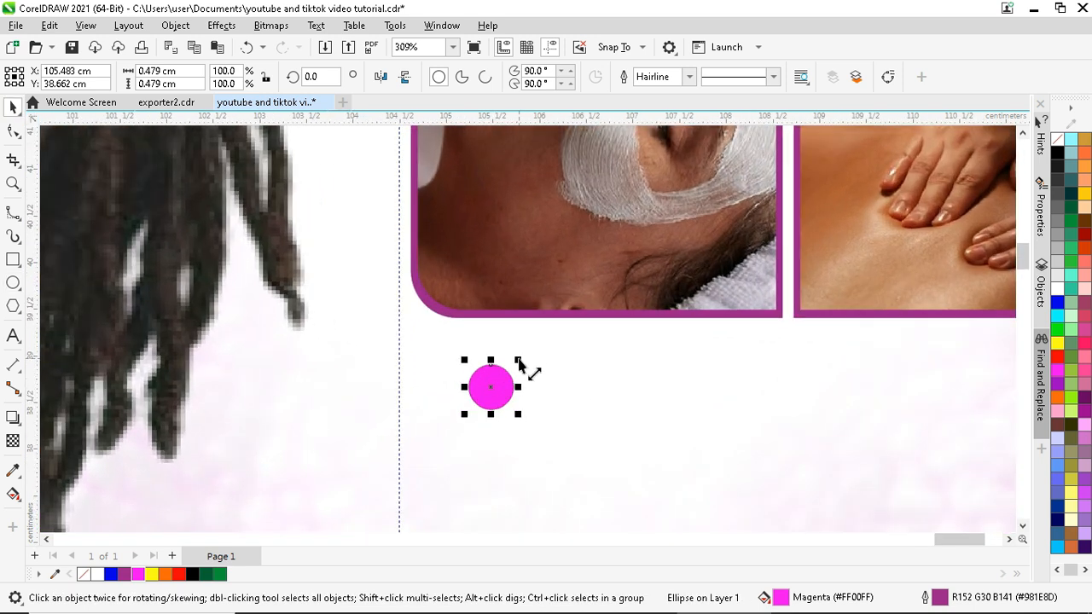
pyautogui.moveTo(517, 361)
pyautogui.mouseDown()
pyautogui.moveTo(526, 365)
pyautogui.moveTo(506, 358)
pyautogui.mouseUp()
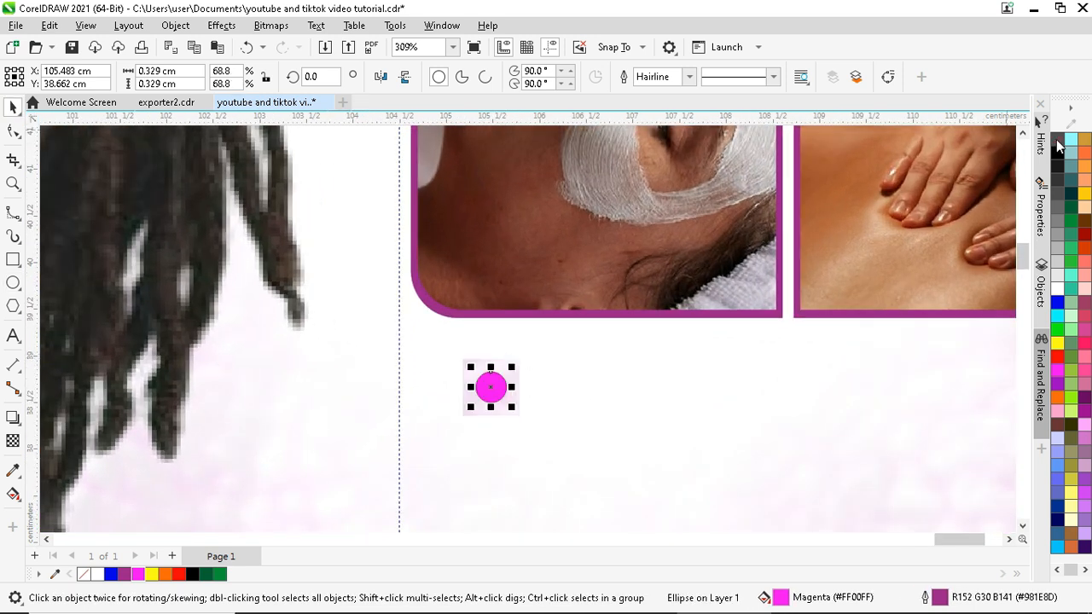
pyautogui.rightClick(1057, 141)
# - Duplicate the circle into two columns of three, then delete all but one
pyautogui.scroll(-3, 473, 356)
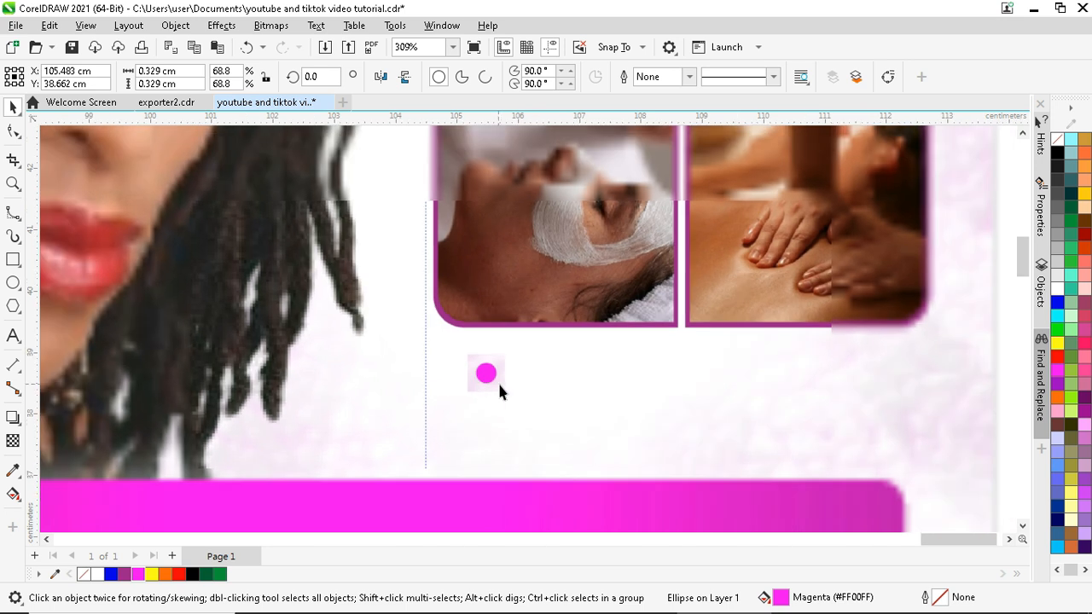
pyautogui.moveTo(488, 375); pyautogui.dragTo(482, 415)
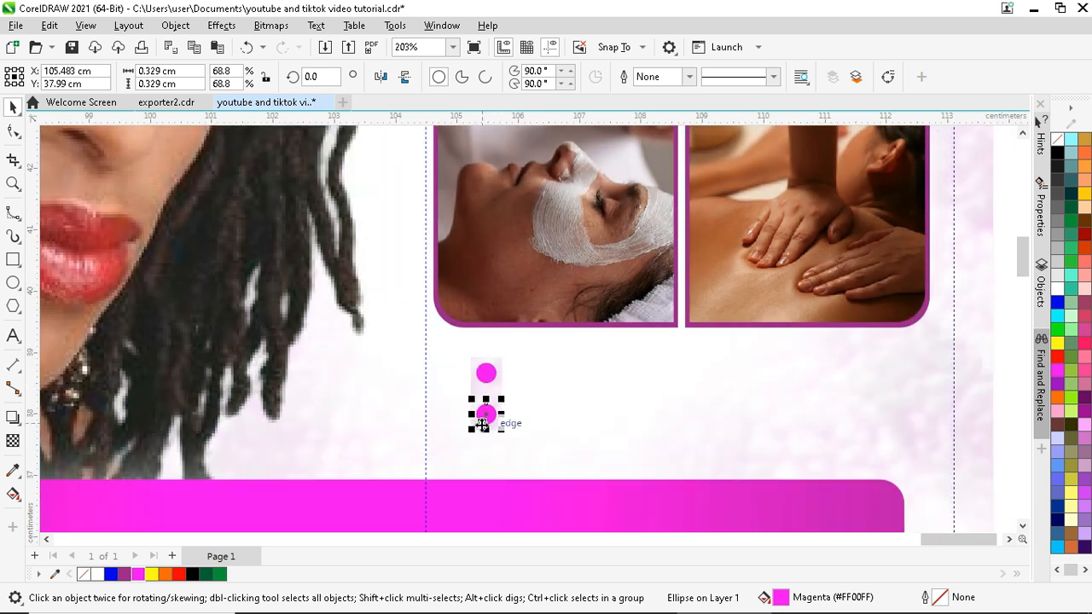
pyautogui.hotkey('ctrl', 'r')
pyautogui.scroll(-3, 447, 414)
pyautogui.moveTo(816, 365); pyautogui.dragTo(443, 479)
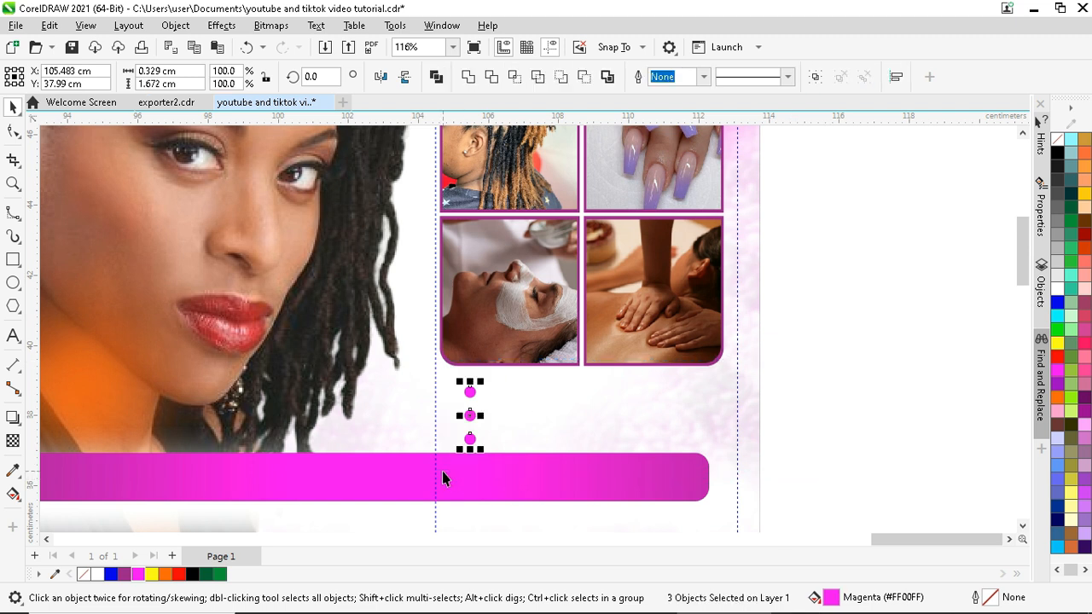
pyautogui.moveTo(471, 416); pyautogui.dragTo(630, 408)
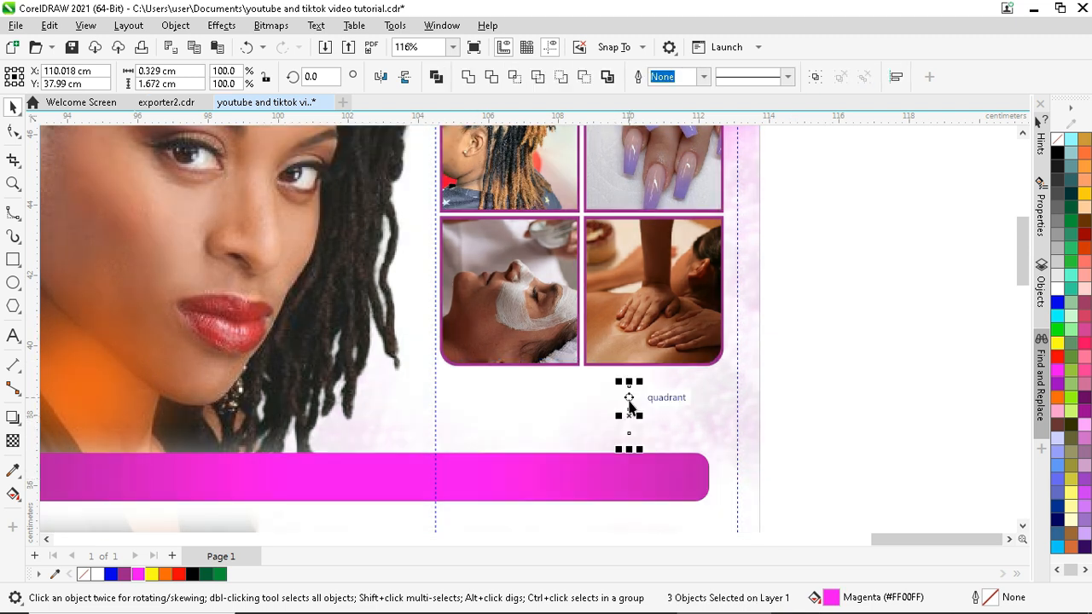
pyautogui.scroll(-2, 509, 496)
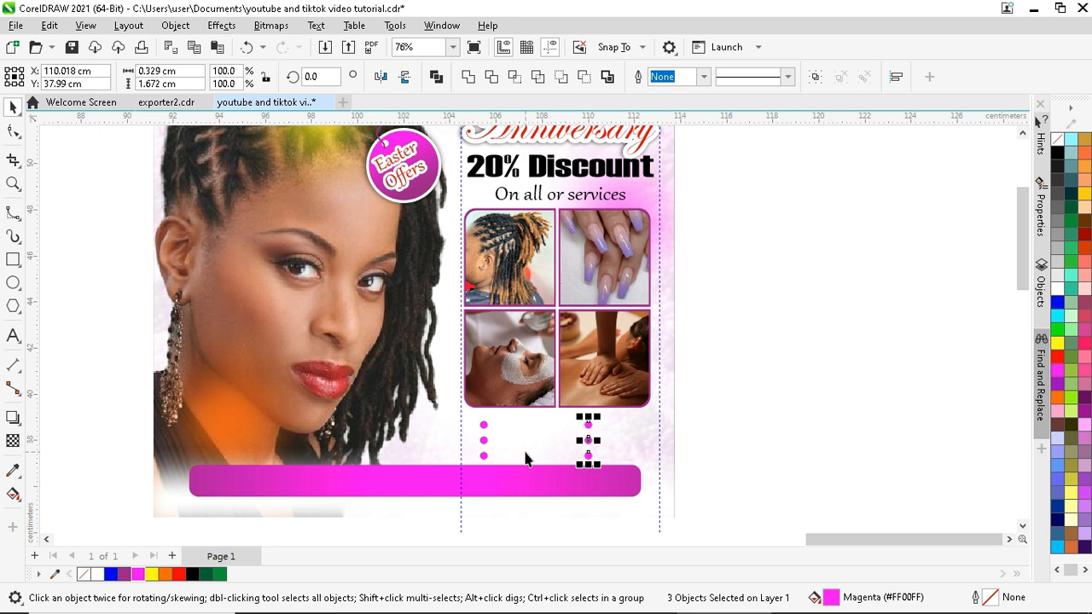
pyautogui.scroll(3, 527, 459)
pyautogui.moveTo(843, 371); pyautogui.dragTo(519, 505)
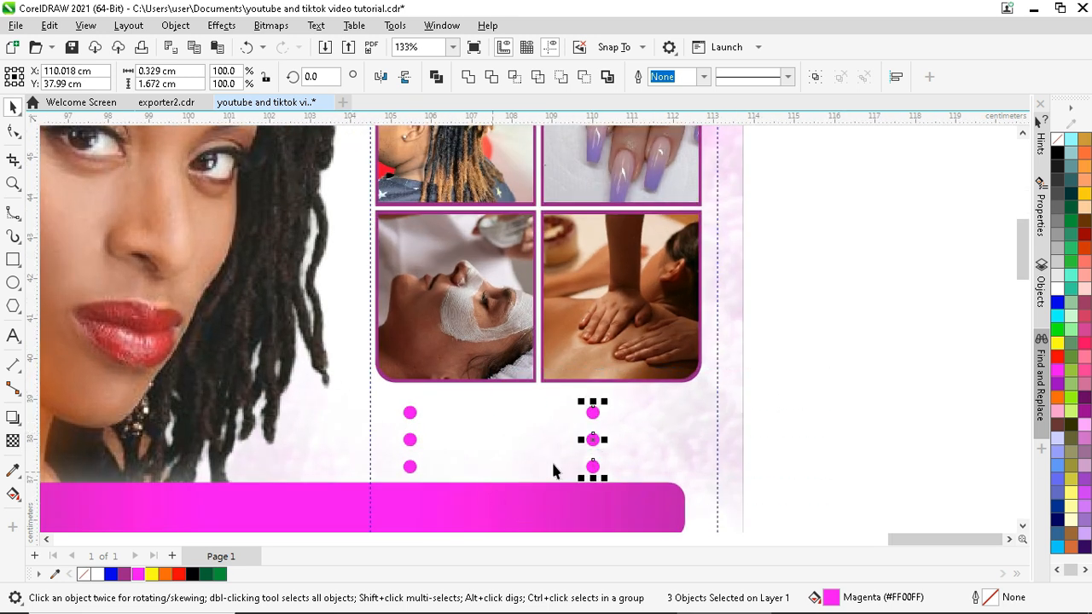
pyautogui.press('Delete')
pyautogui.moveTo(331, 536); pyautogui.dragTo(376, 462)
pyautogui.press('Delete')
# - Resize the remaining circle into a small bullet dot
pyautogui.scroll(3, 390, 388)
pyautogui.click(424, 354)
pyautogui.moveTo(426, 367); pyautogui.dragTo(446, 383)
pyautogui.scroll(2, 434, 363)
pyautogui.scroll(-6, 422, 367)
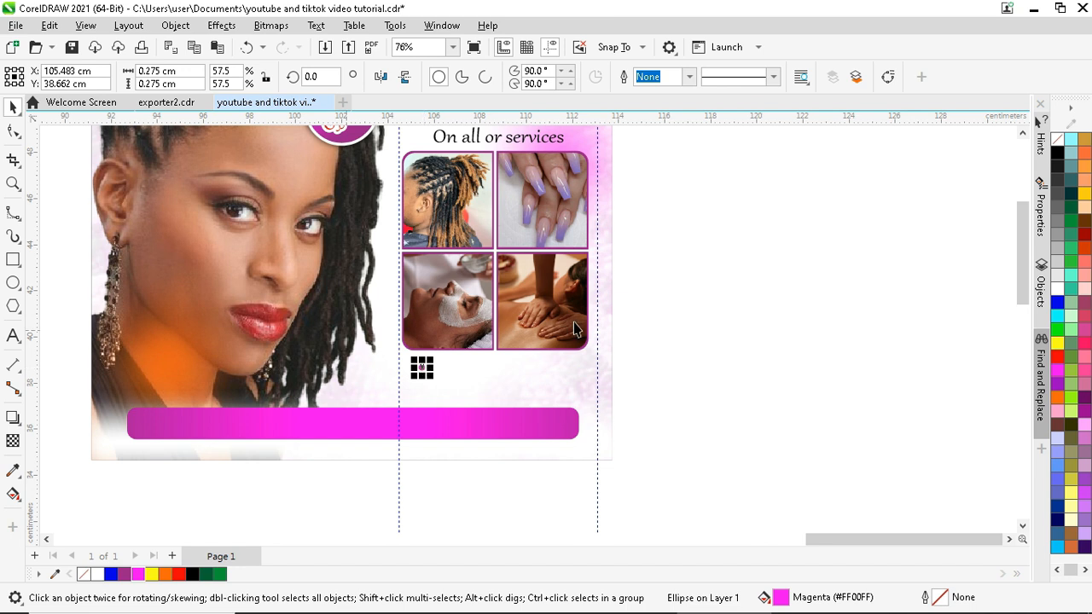
pyautogui.click(679, 263)
# - Place a half-size copy of the 20% Discount text (17.478 pt) beside the bullet
pyautogui.scroll(-2, 468, 407)
pyautogui.click(490, 241)
pyautogui.moveTo(489, 241); pyautogui.dragTo(518, 453)
pyautogui.scroll(2, 519, 453)
pyautogui.moveTo(638, 436); pyautogui.dragTo(573, 441)
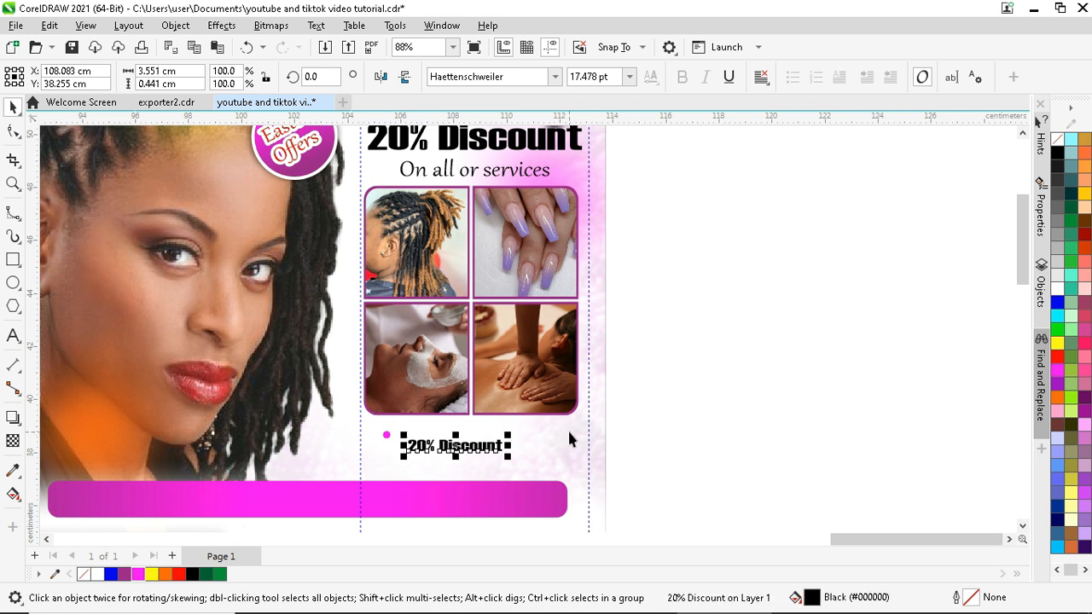
# - Retype the copied text as 'Dreads', correcting the misspelling
pyautogui.scroll(2, 447, 444)
pyautogui.doubleClick(443, 444)
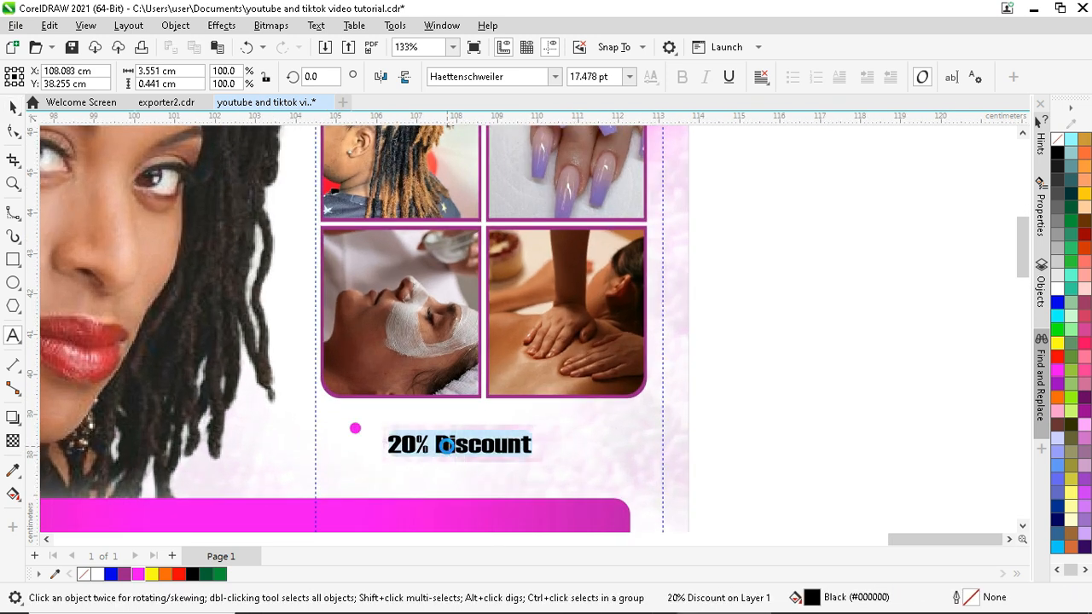
pyautogui.write('DREADS')
pyautogui.press('BackSpace')
pyautogui.press('BackSpace')
pyautogui.press('BackSpace')
pyautogui.press('BackSpace')
pyautogui.press('BackSpace')
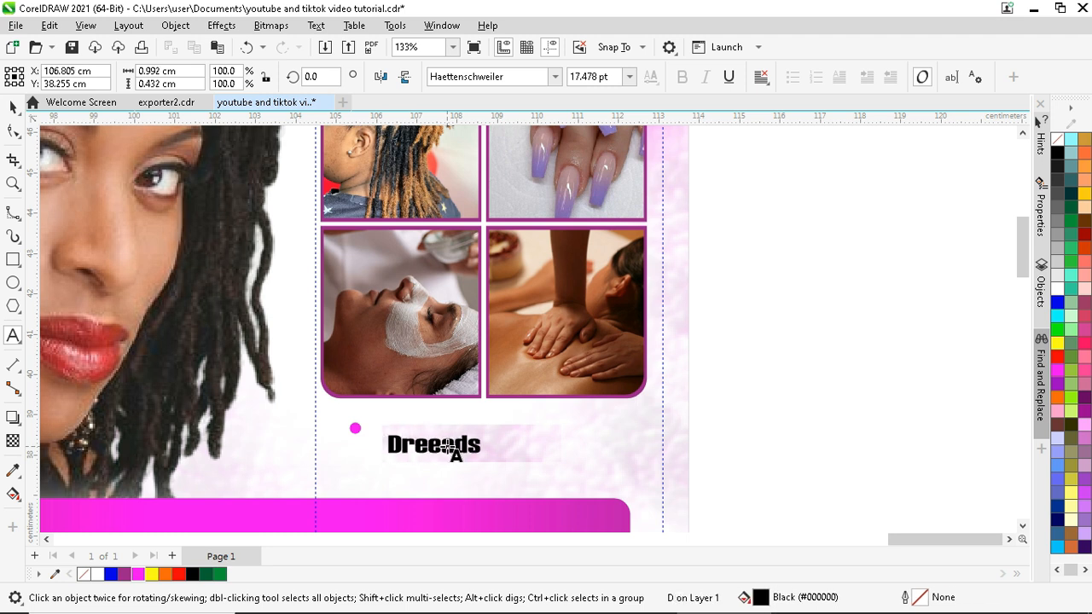
pyautogui.press('BackSpace')
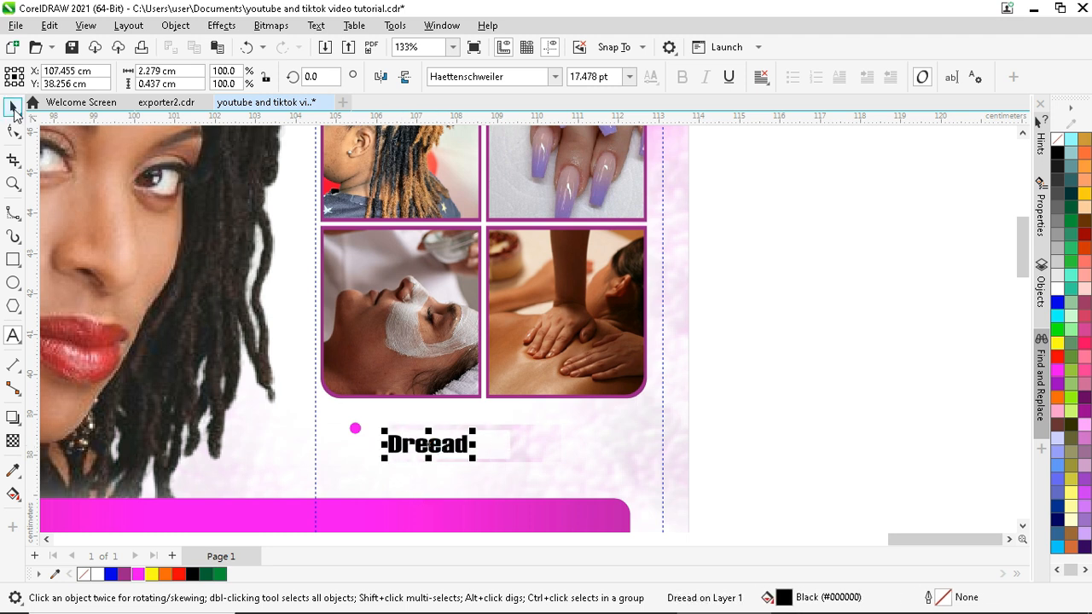
pyautogui.click(13, 109)
pyautogui.scroll(1, 392, 426)
pyautogui.doubleClick(466, 451)
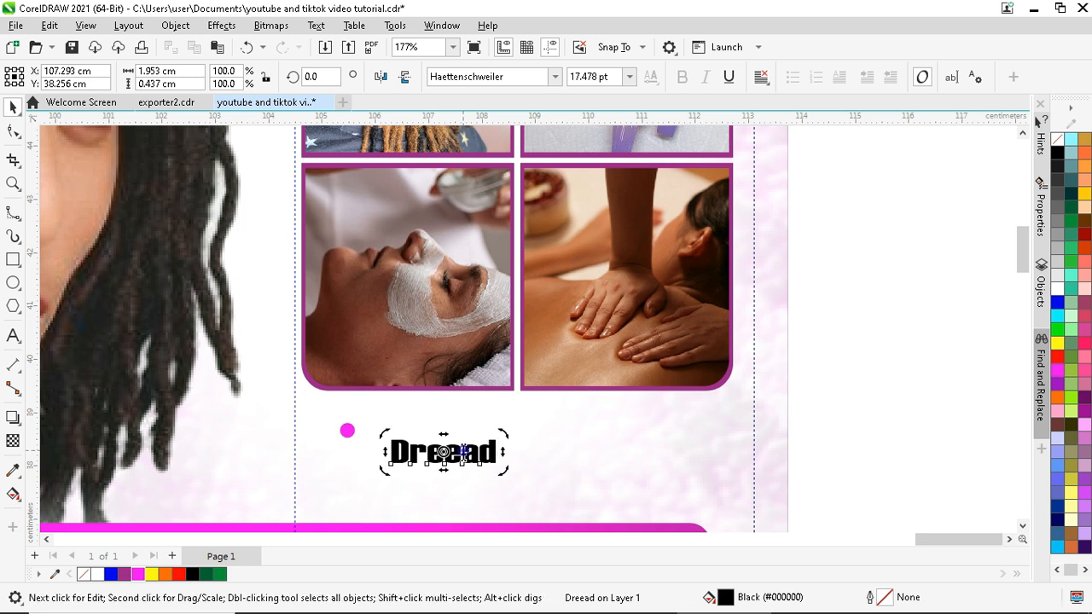
pyautogui.press('BackSpace')
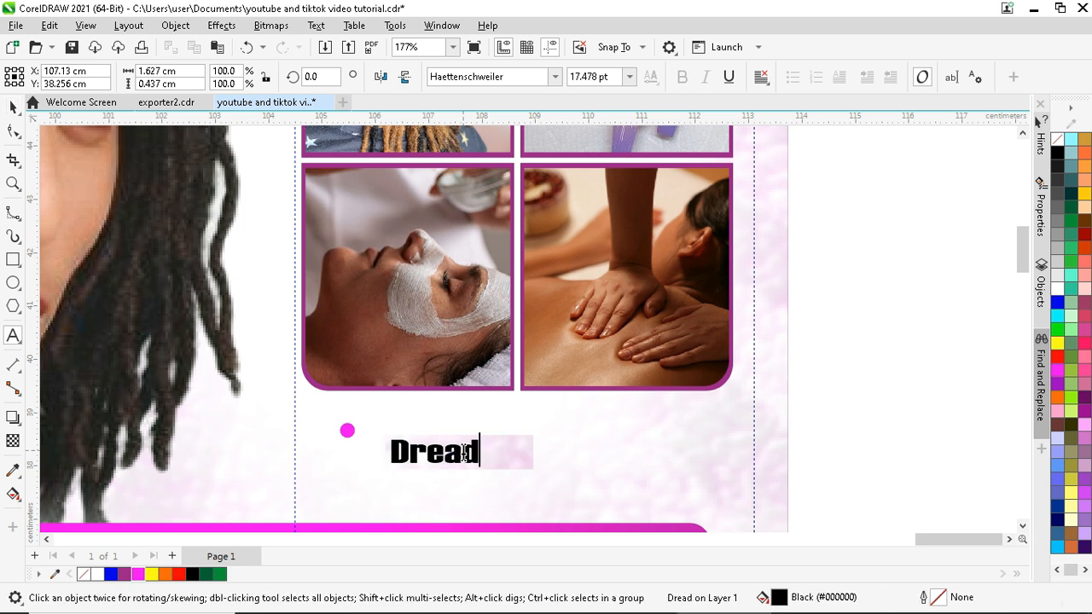
pyautogui.write('s')
pyautogui.press('Escape')
# - Shrink Dreads, move it beside the bullet, and add lines 'Nails' and 'Hair Dressing'
pyautogui.hotkey('ctrl', 'space')
pyautogui.moveTo(503, 436); pyautogui.dragTo(498, 438)
pyautogui.moveTo(412, 430); pyautogui.dragTo(418, 432)
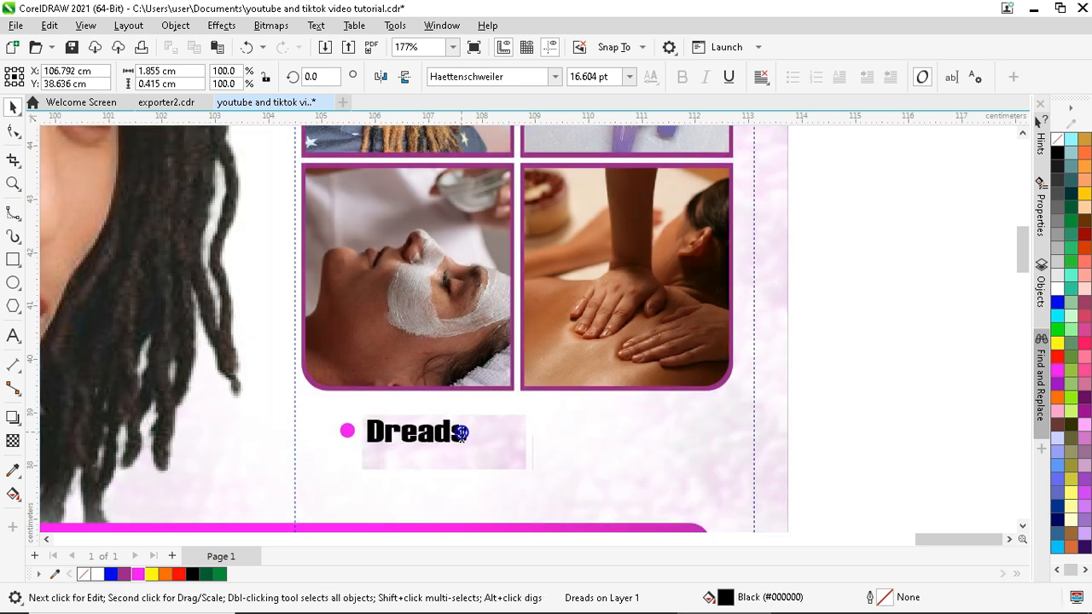
pyautogui.press('F8')
pyautogui.press('Return')
pyautogui.write('Nails ')
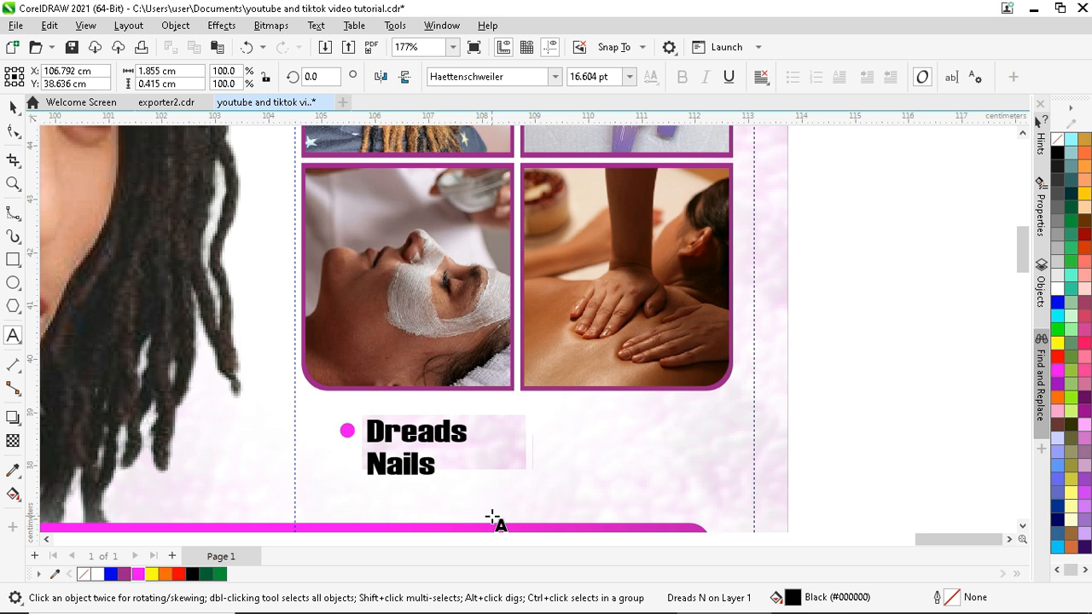
pyautogui.write('Hair ')
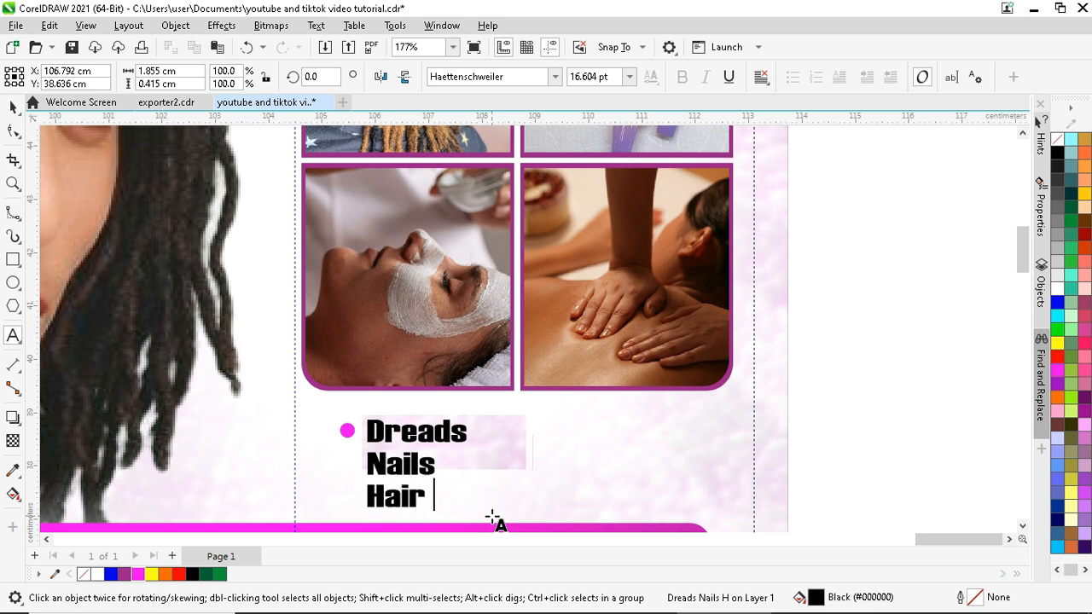
pyautogui.write('Dressing')
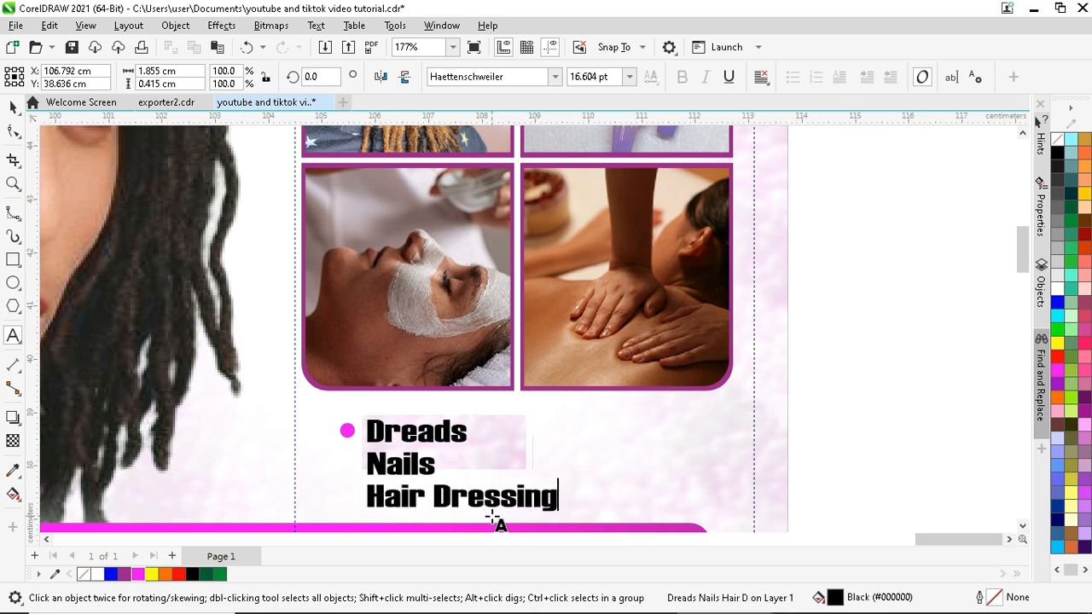
# - Widen the list's line spacing and scale the services text down to about 85%
pyautogui.click(11, 107)
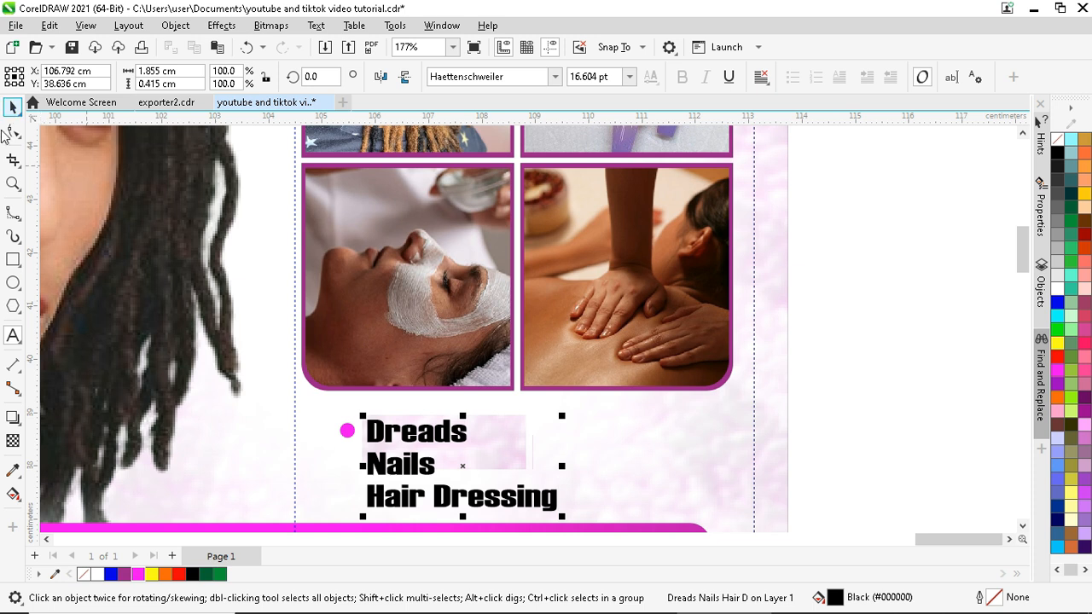
pyautogui.click(12, 132)
pyautogui.moveTo(361, 538); pyautogui.dragTo(367, 505)
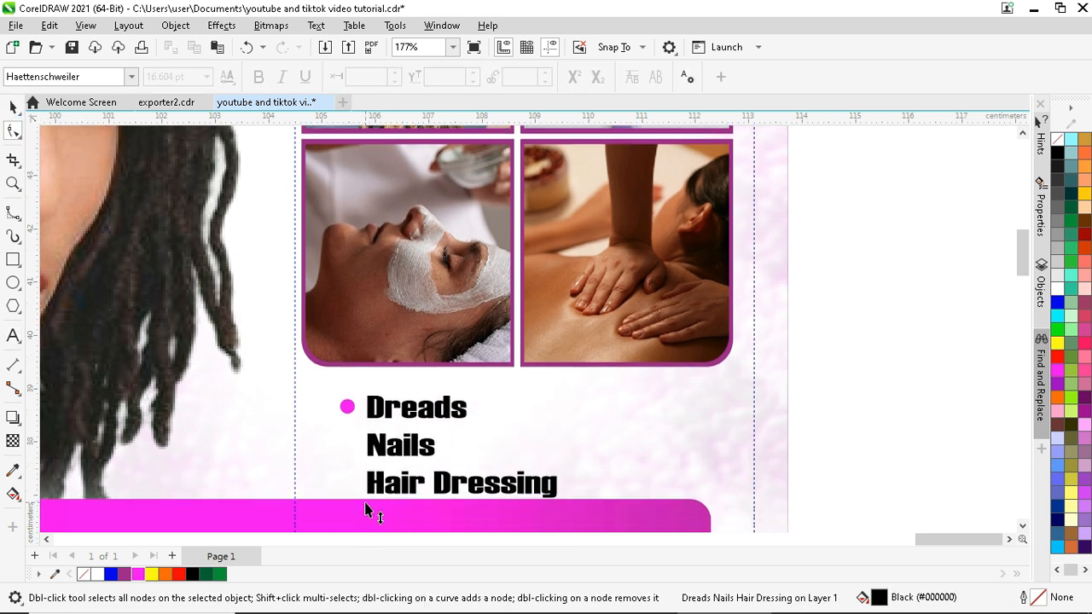
pyautogui.click(13, 106)
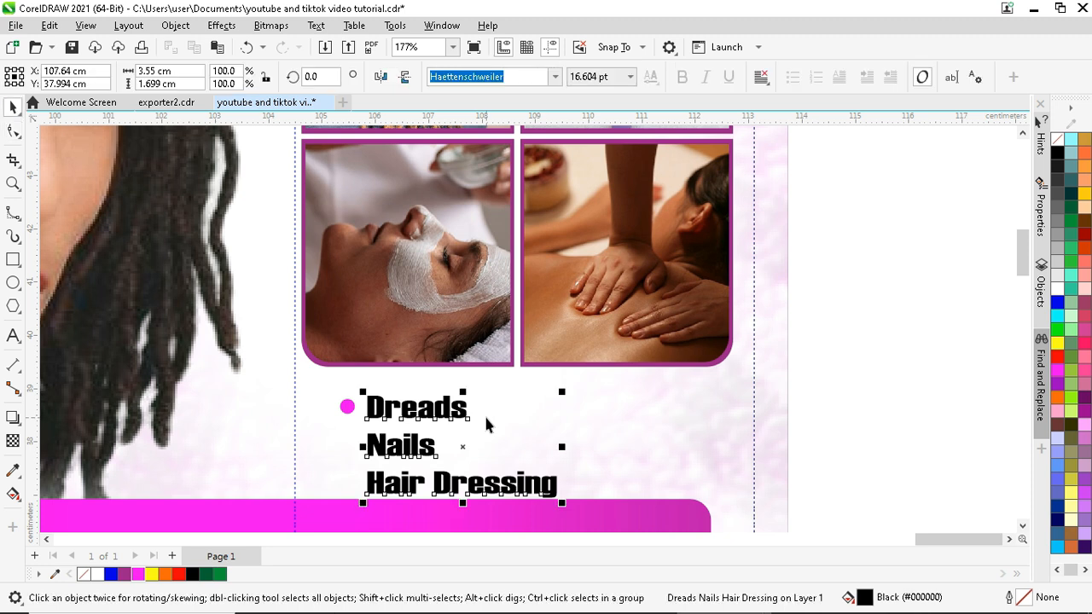
pyautogui.moveTo(562, 392); pyautogui.dragTo(536, 398)
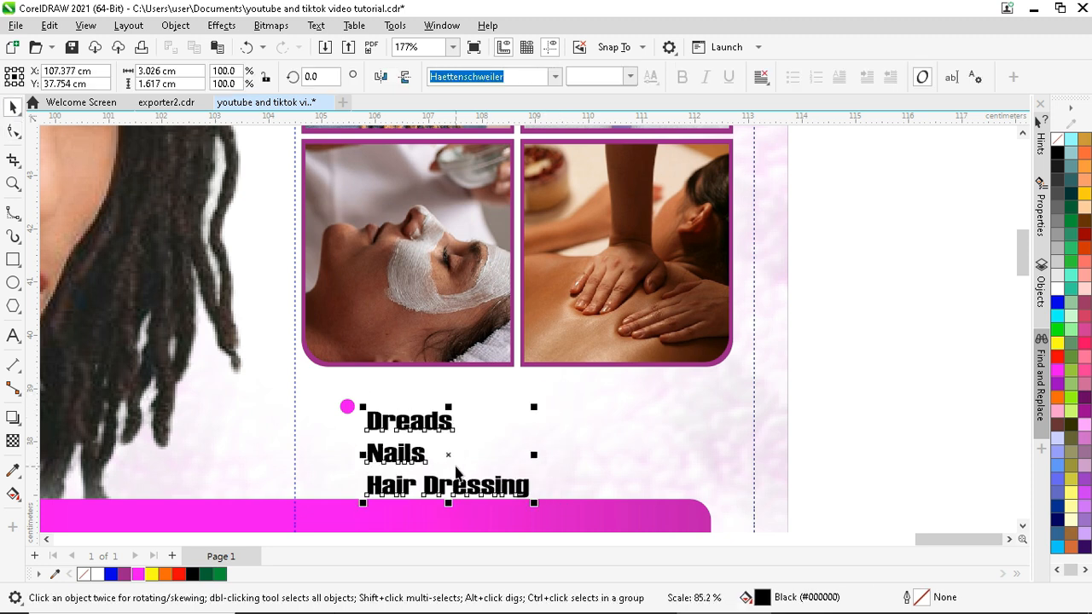
pyautogui.moveTo(447, 450); pyautogui.dragTo(443, 441)
# - Add a magenta bullet beside Nails and copy the bulleted list to the right
pyautogui.scroll(2, 375, 400)
pyautogui.click(344, 413)
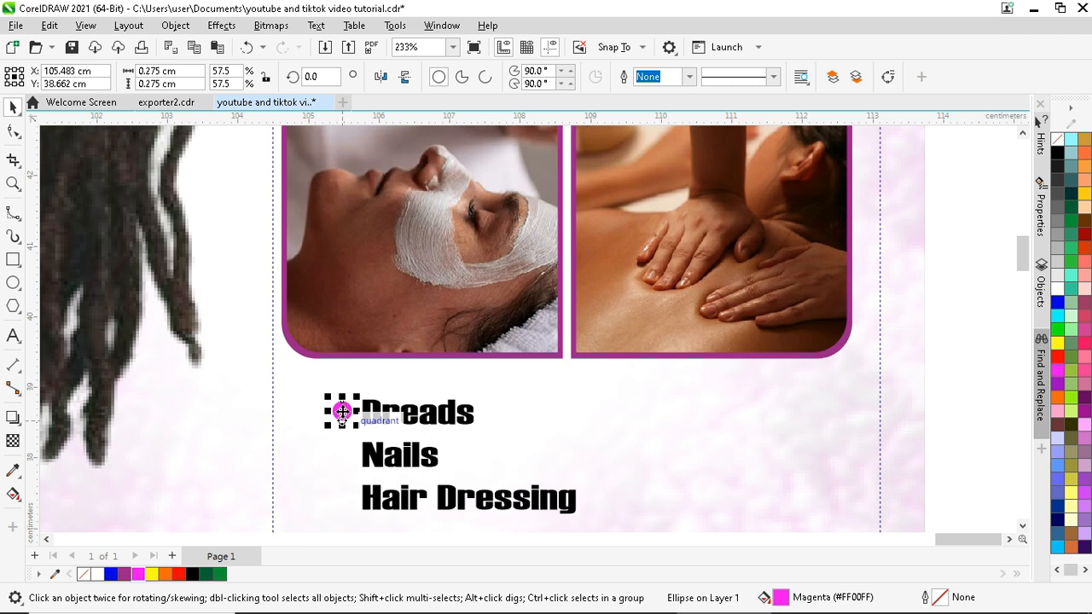
pyautogui.moveTo(342, 412); pyautogui.dragTo(346, 452)
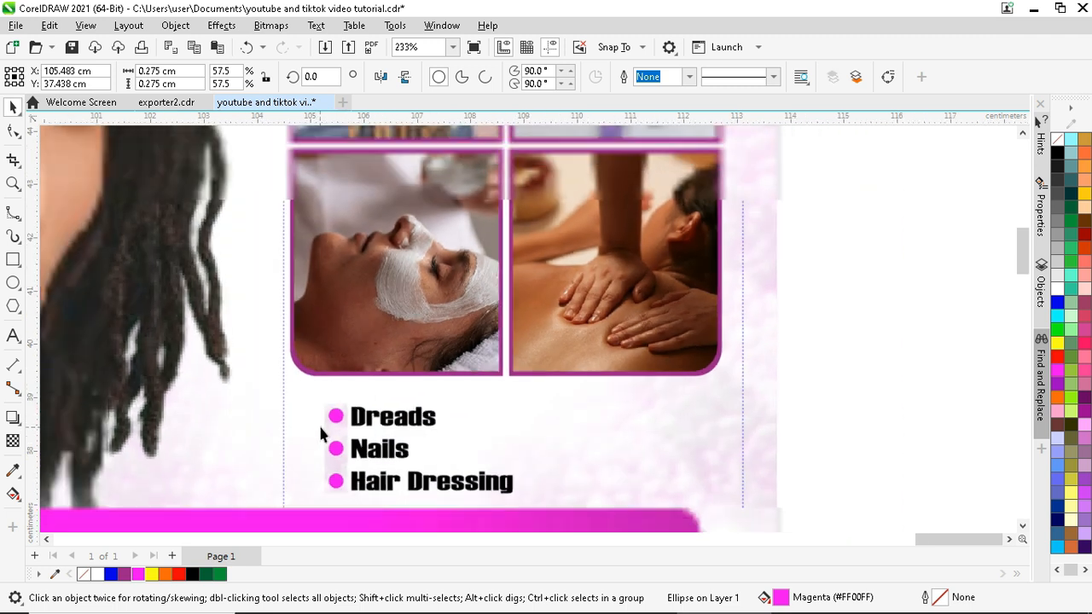
pyautogui.scroll(-2, 319, 434)
pyautogui.moveTo(727, 393); pyautogui.dragTo(319, 495)
pyautogui.moveTo(381, 447); pyautogui.dragTo(516, 453)
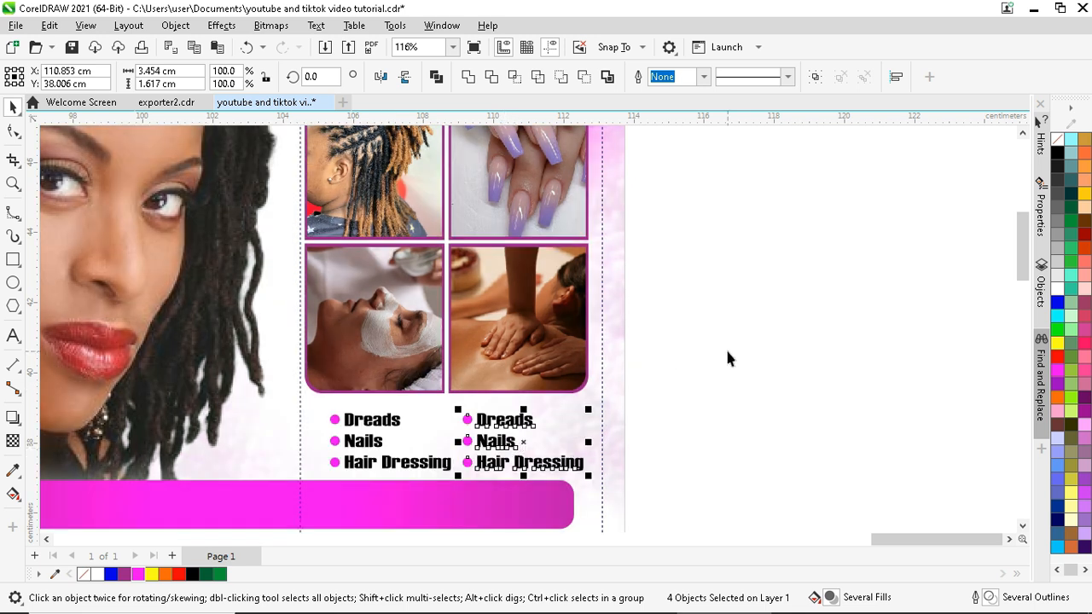
# - Retype the copied right-hand list as Facial, Waxing and Massage
pyautogui.click(726, 359)
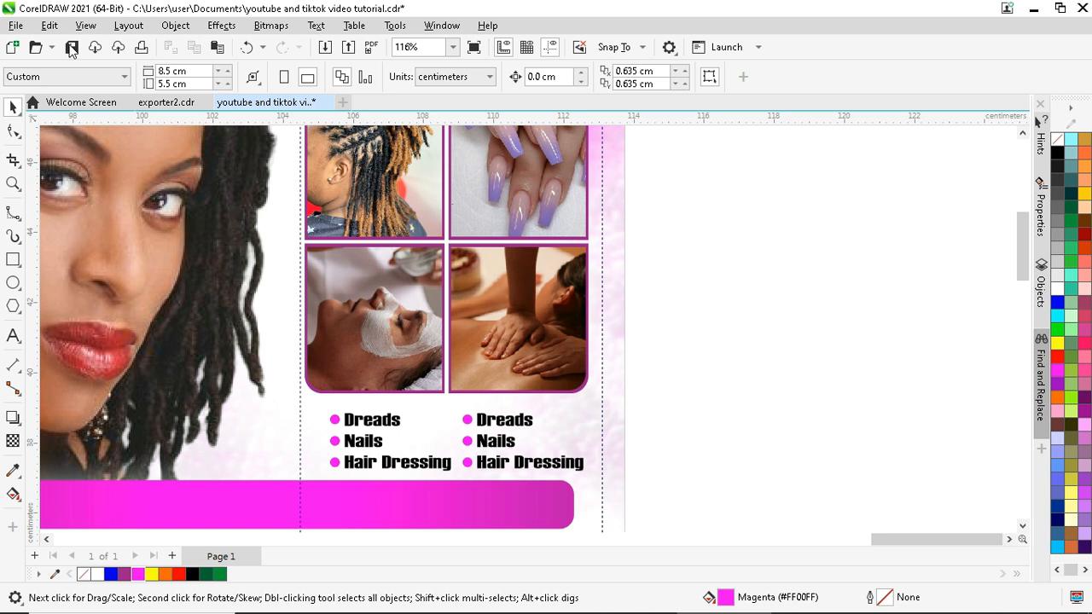
pyautogui.click(512, 419)
pyautogui.doubleClick(518, 422)
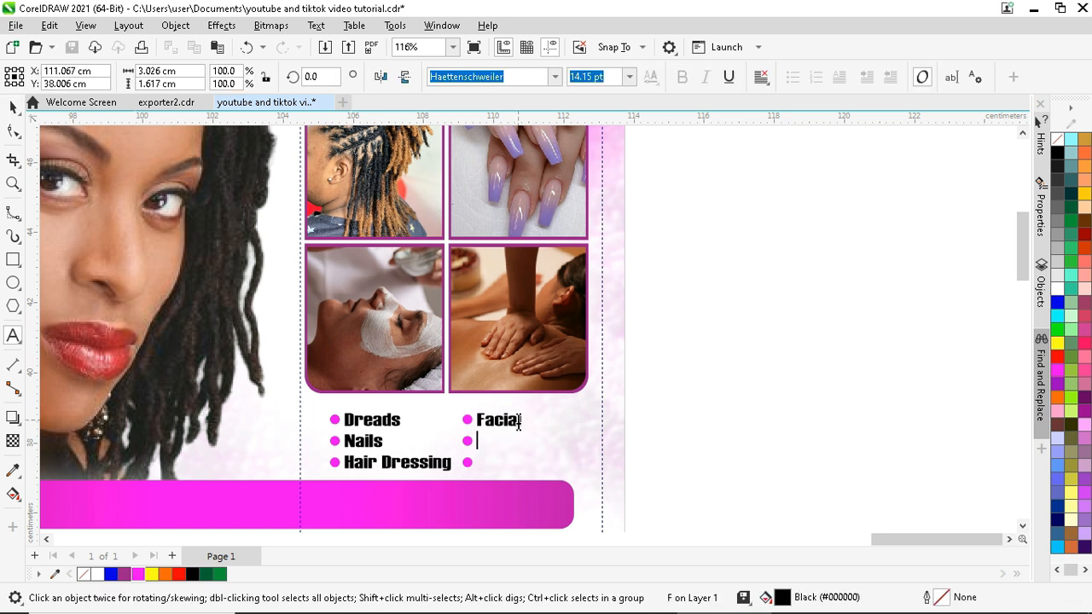
pyautogui.write('Waxing ')
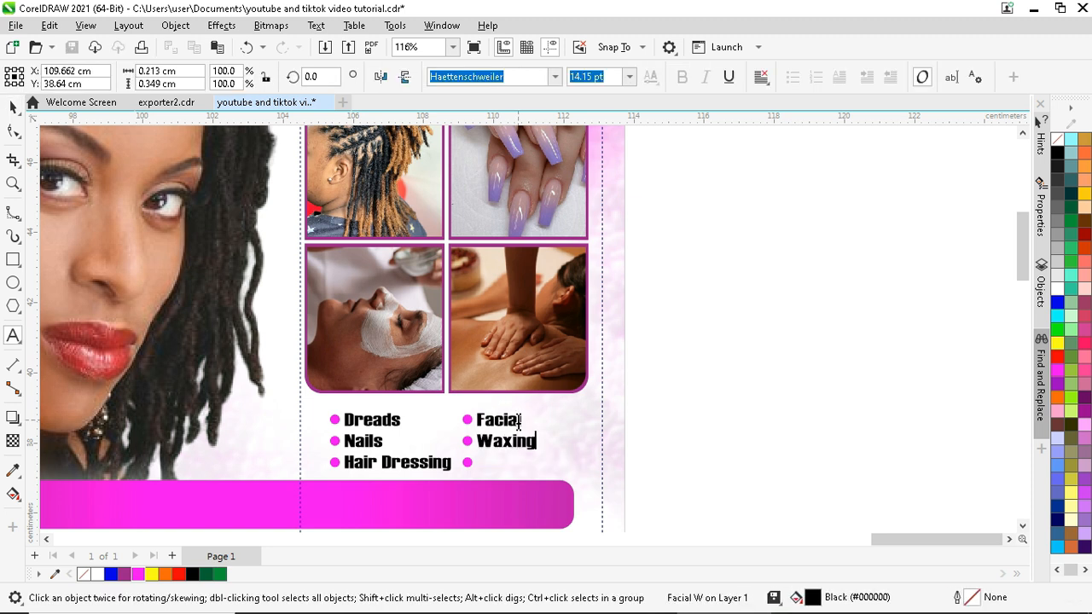
pyautogui.write('Massage')
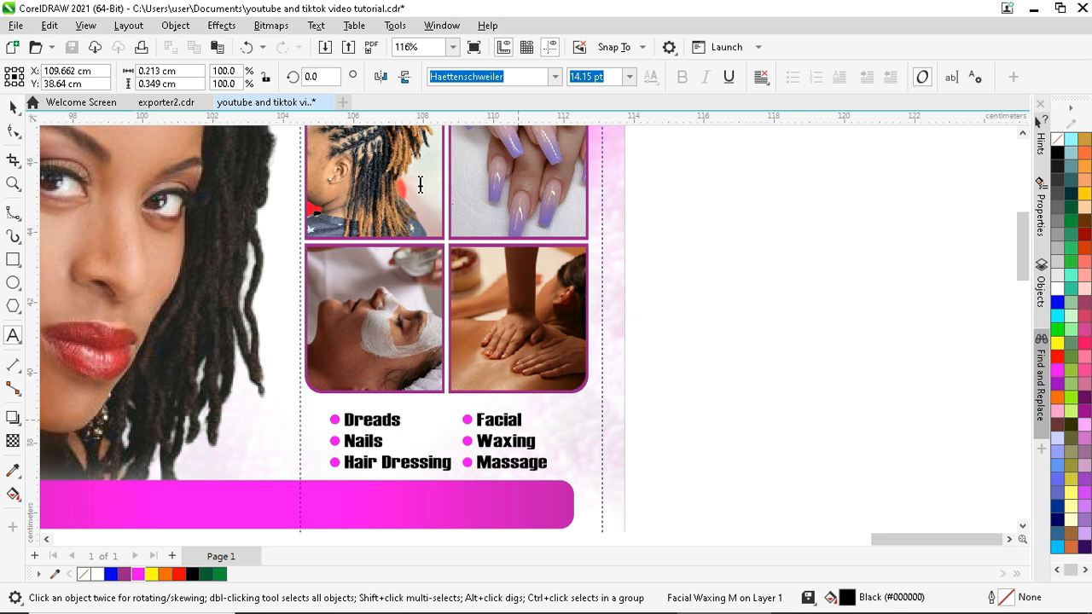
pyautogui.click(707, 294)
pyautogui.click(12, 107)
# - Place a smaller copy of the 20% Discount text onto the magenta bottom bar
pyautogui.scroll(-2, 790, 310)
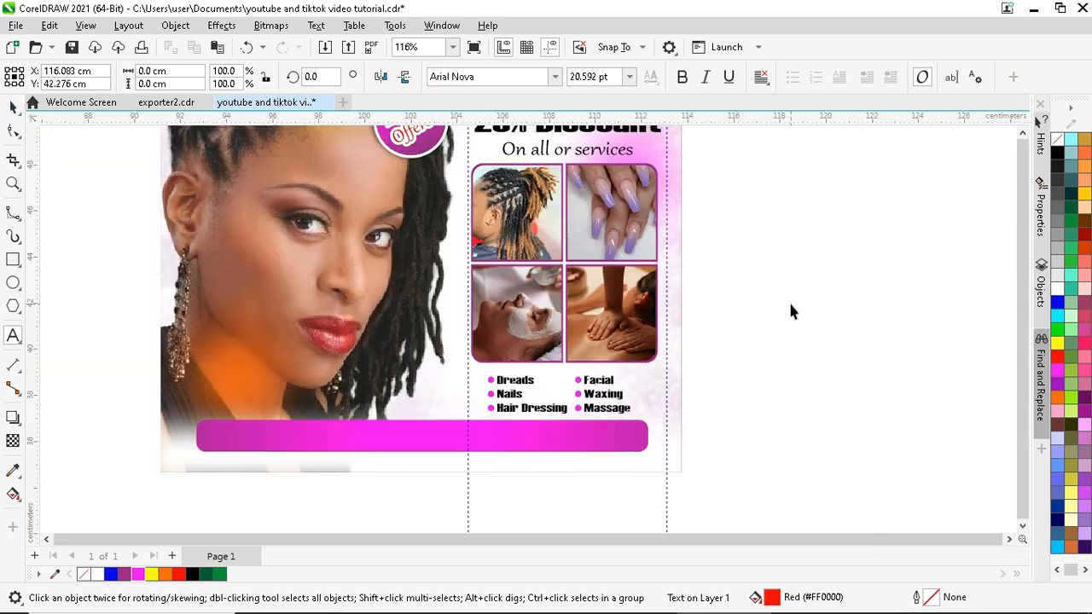
pyautogui.click(789, 310)
pyautogui.scroll(-2, 478, 438)
pyautogui.scroll(-1, 579, 411)
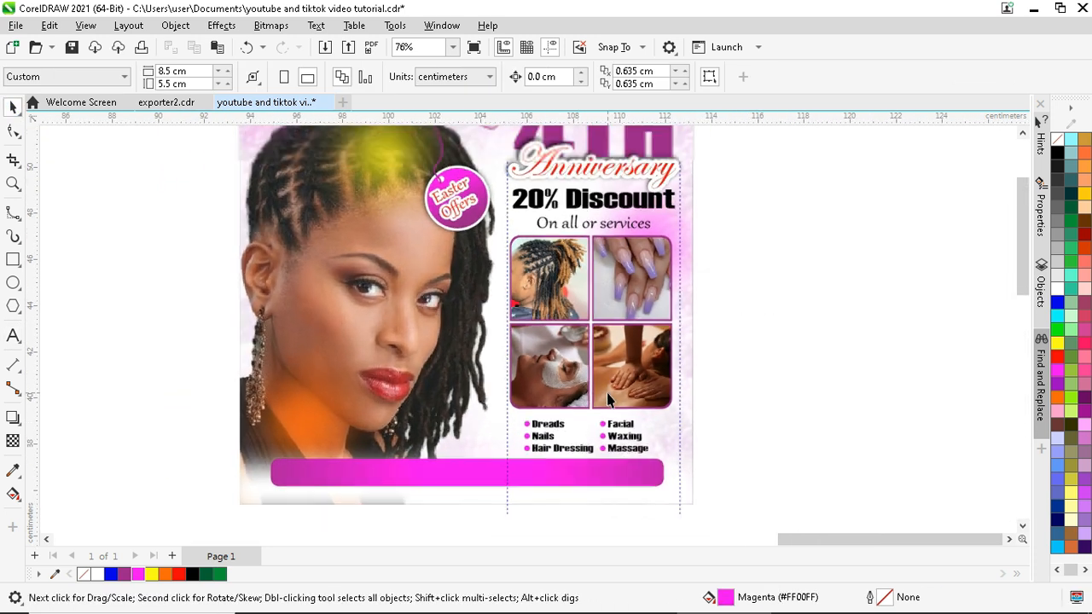
pyautogui.moveTo(594, 203); pyautogui.dragTo(408, 464)
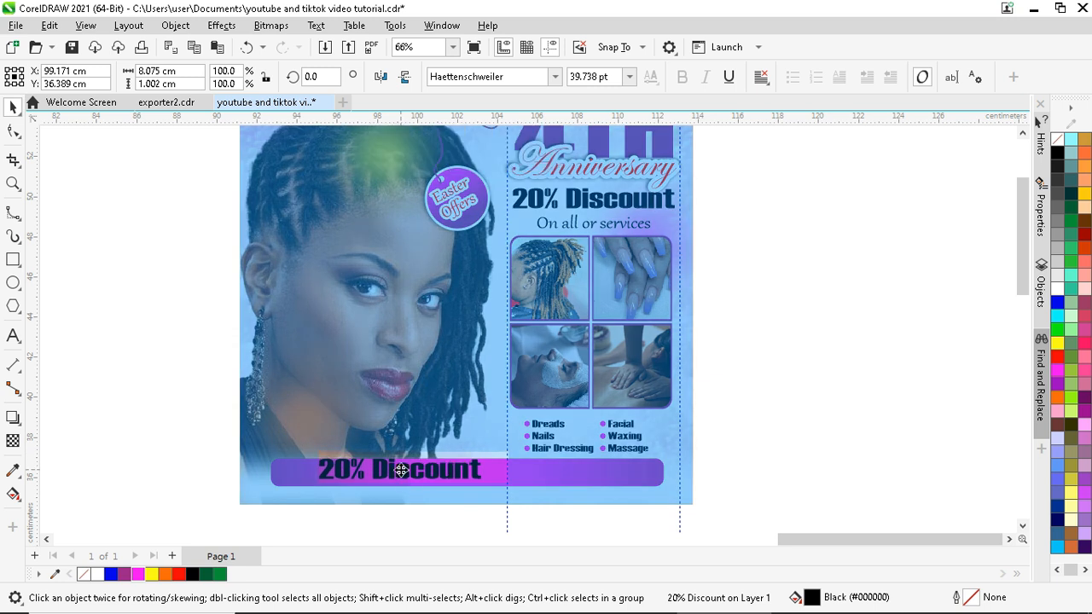
pyautogui.scroll(2, 398, 470)
pyautogui.moveTo(531, 450); pyautogui.dragTo(496, 463)
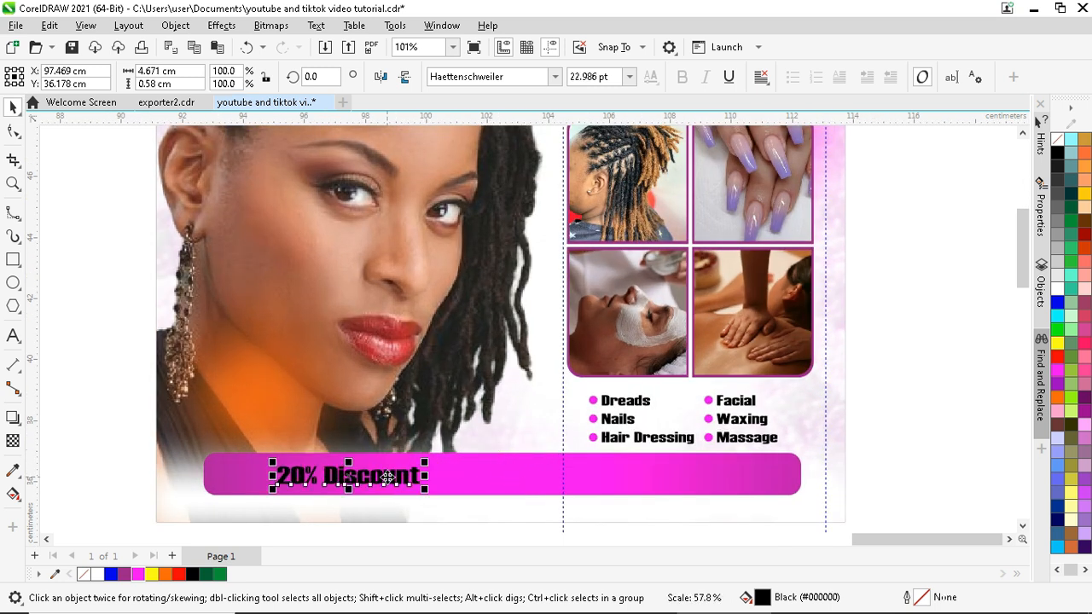
# - Replace the copied text with 'Call us' and the salon's phone number
pyautogui.doubleClick(388, 478)
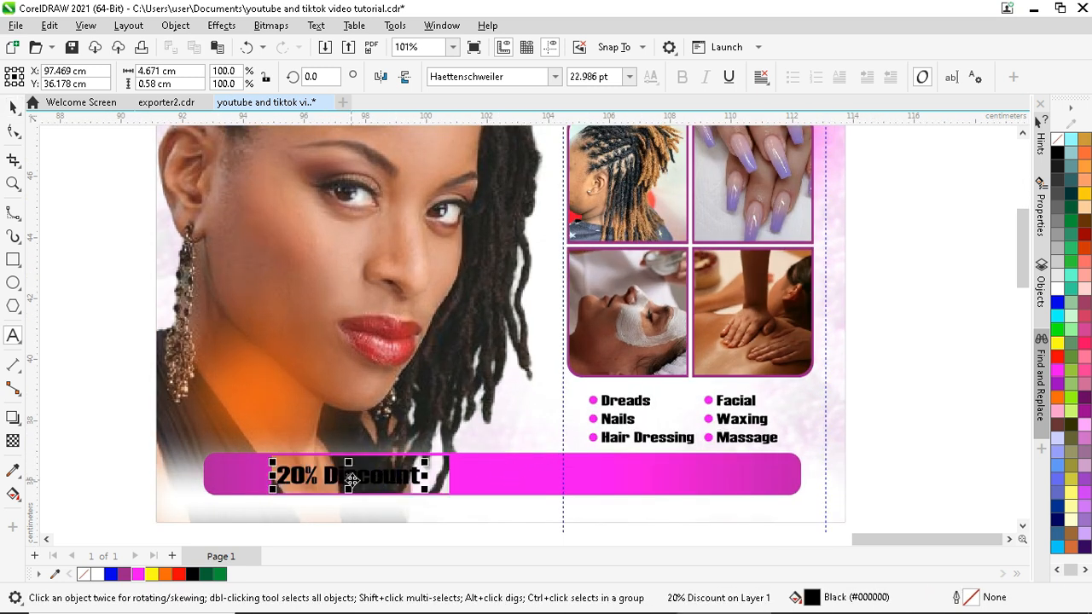
pyautogui.hotkey('ctrl', 'a')
pyautogui.write('Call ')
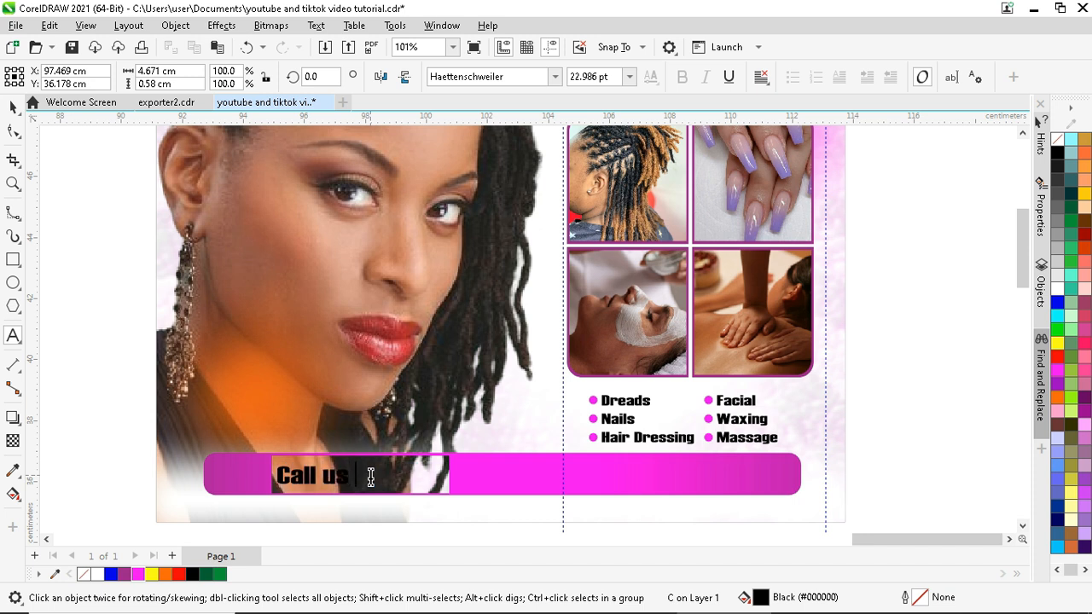
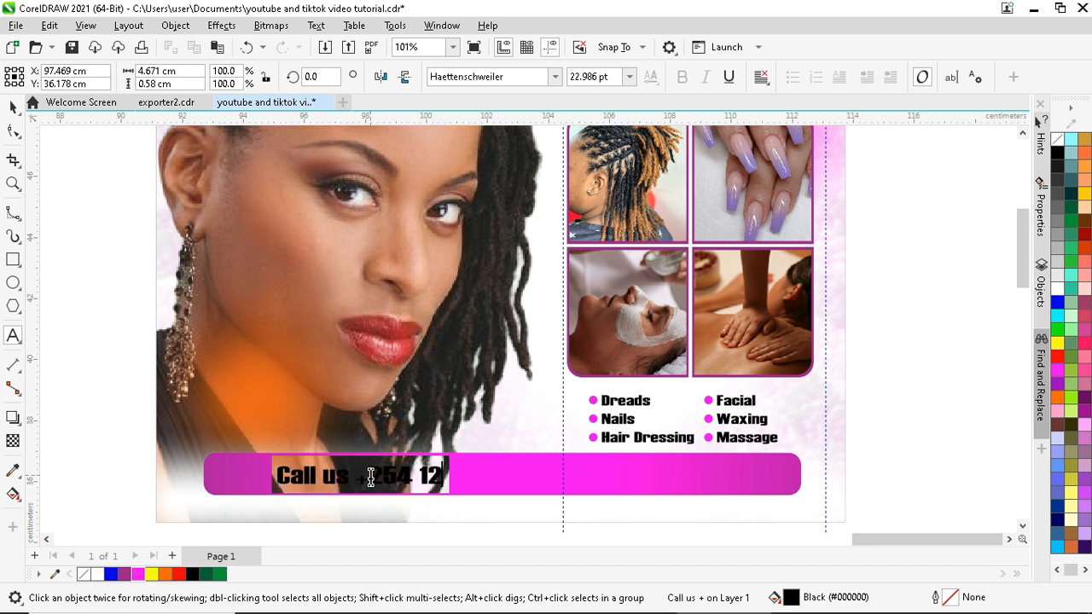
pyautogui.hotkey('ctrl', 'space')
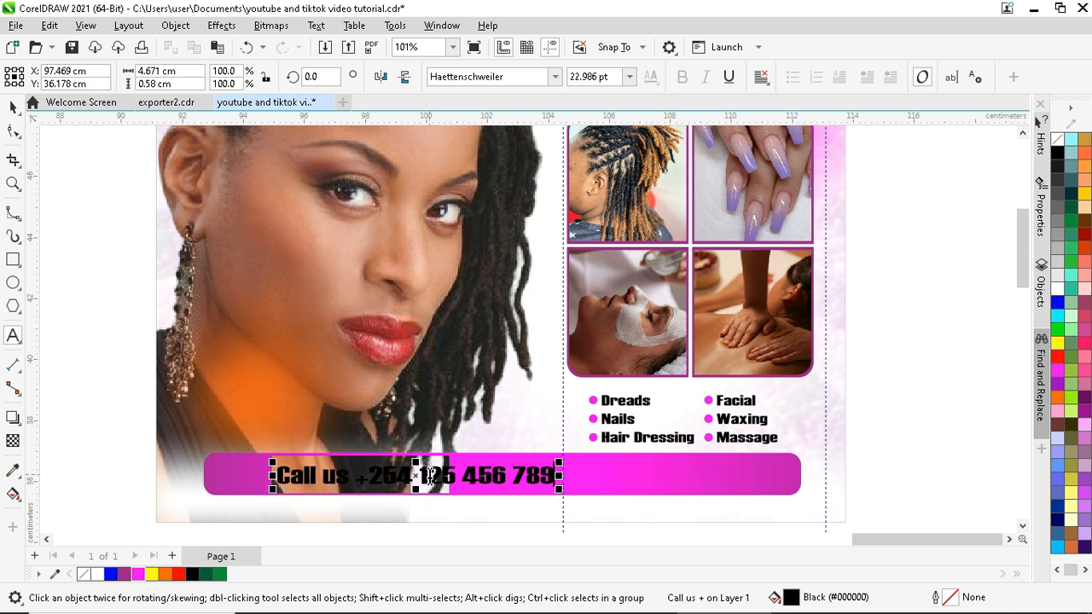
pyautogui.write('712')
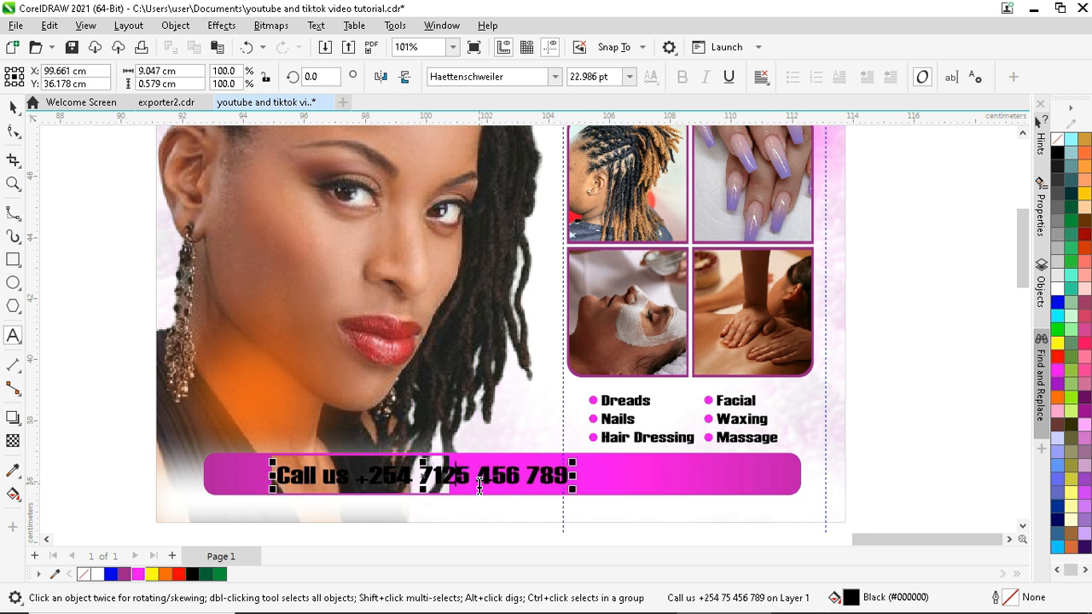
pyautogui.press('Delete')
pyautogui.hotkey('ctrl', 'space')
# - Shrink the call line slightly, move it to the bar's left side, and make it white
pyautogui.scroll(2, 512, 475)
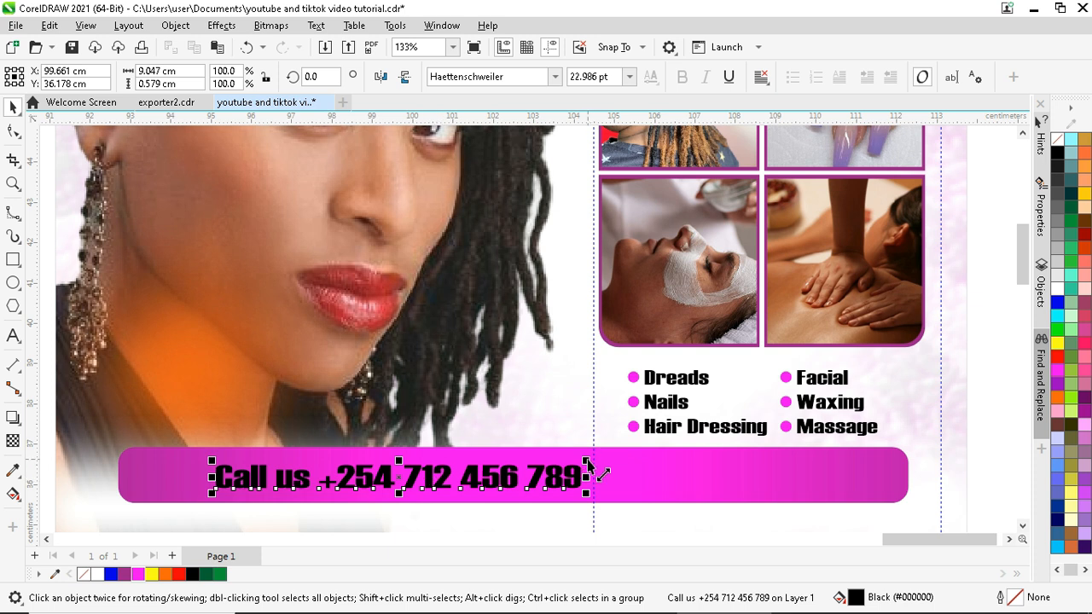
pyautogui.moveTo(595, 471); pyautogui.dragTo(572, 470)
pyautogui.moveTo(380, 475); pyautogui.dragTo(384, 472)
pyautogui.click(1057, 292)
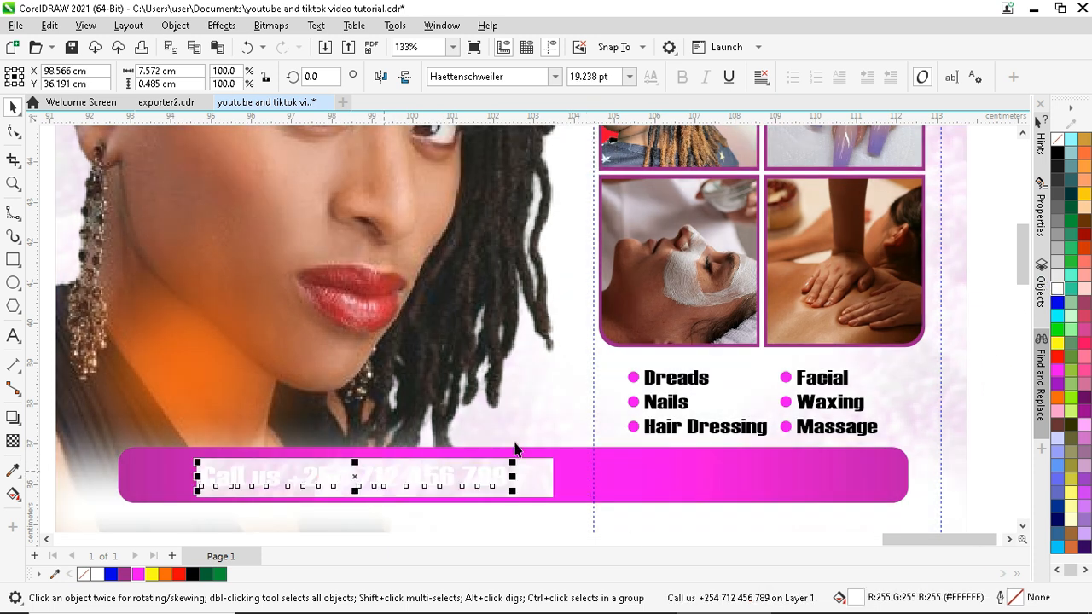
# - Place a copy of the call line on the bar's right and type new text over it
pyautogui.moveTo(357, 478); pyautogui.dragTo(717, 477)
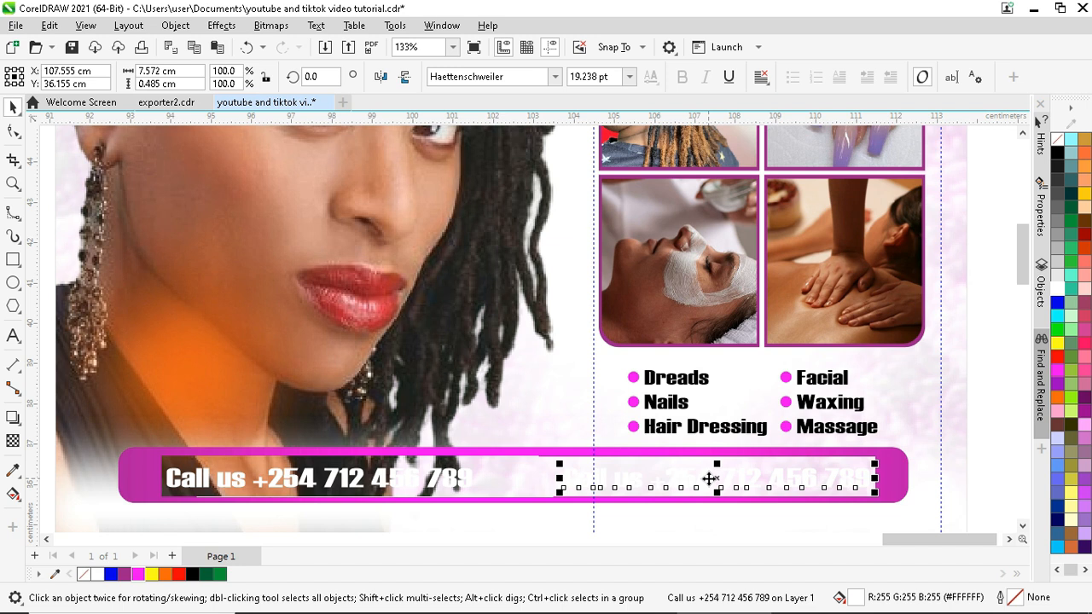
pyautogui.doubleClick(693, 481)
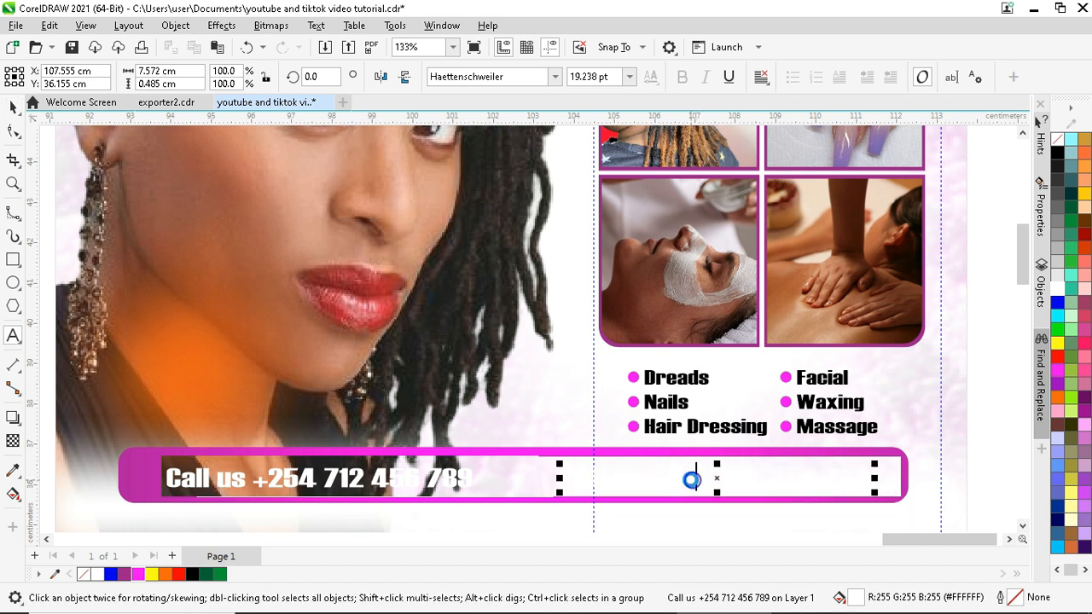
pyautogui.hotkey('ctrl', 'a')
pyautogui.write('Stre')
pyautogui.write('ting this')
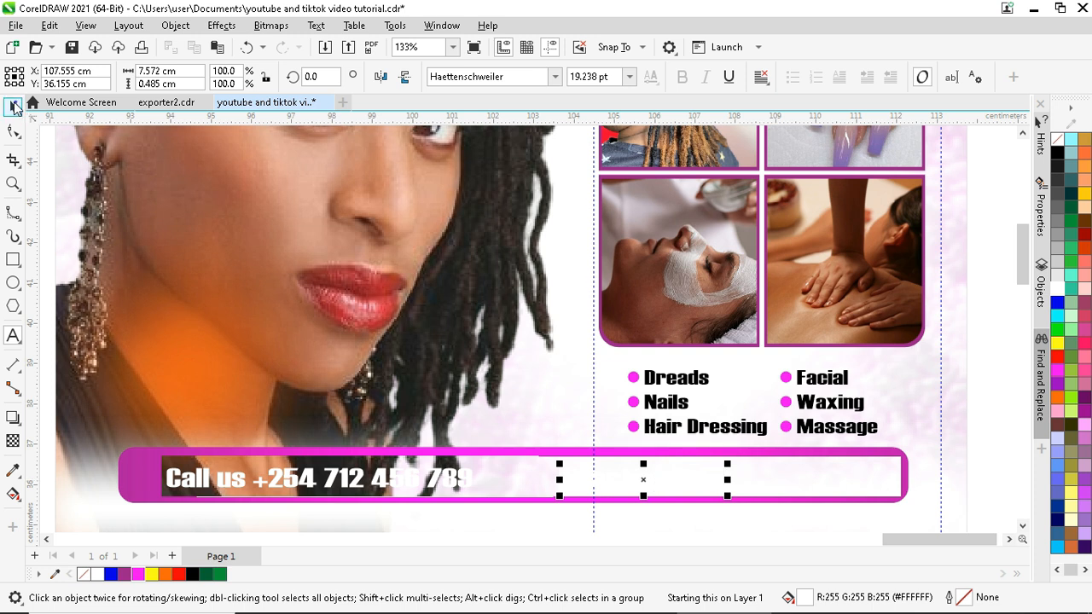
pyautogui.click(14, 106)
pyautogui.scroll(-2, 781, 505)
pyautogui.scroll(2, 781, 504)
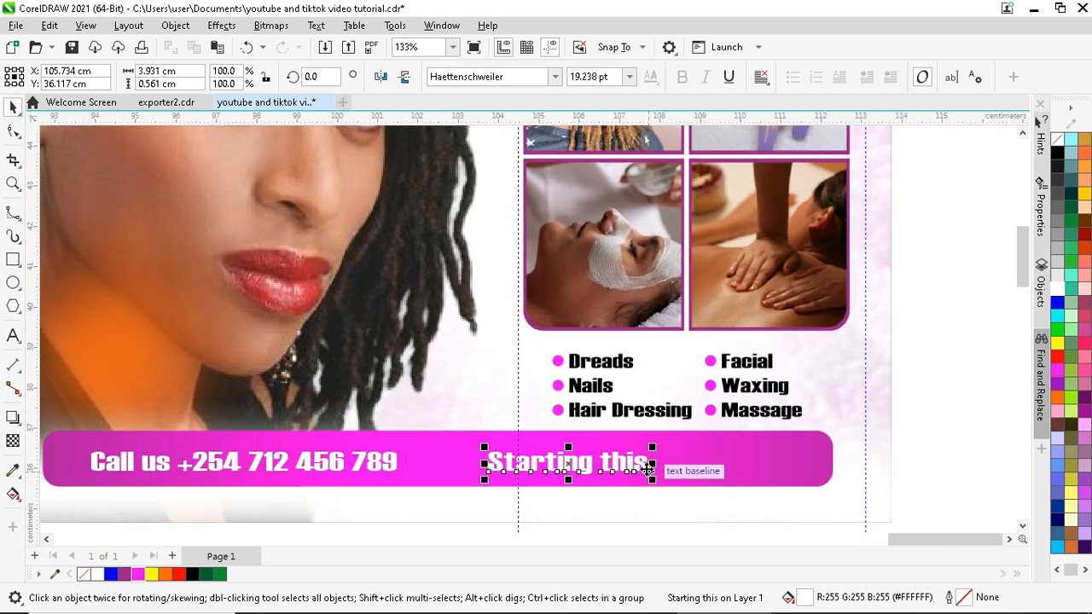
# - Correct the right-hand text to read 'This Friday to Tuesday'
pyautogui.doubleClick(608, 461)
pyautogui.moveTo(608, 461); pyautogui.dragTo(482, 465)
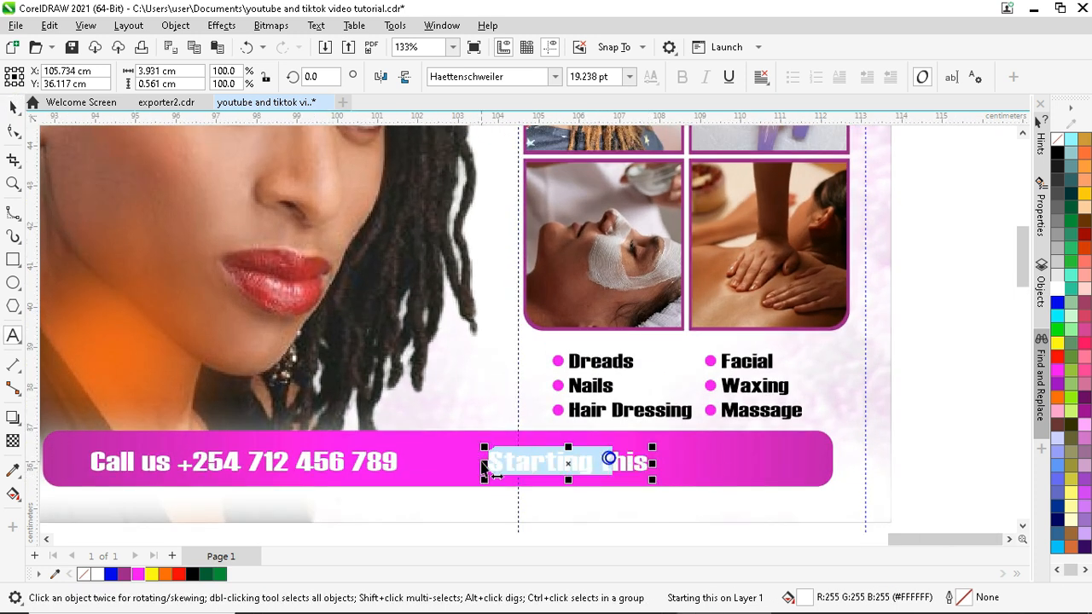
pyautogui.write('This')
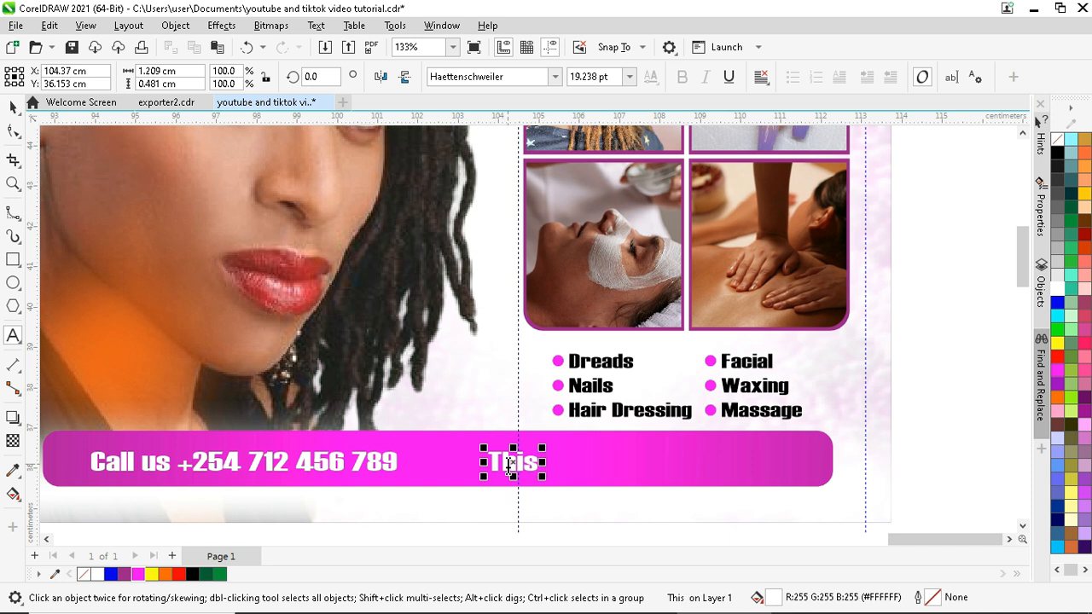
pyautogui.write(' Friday to')
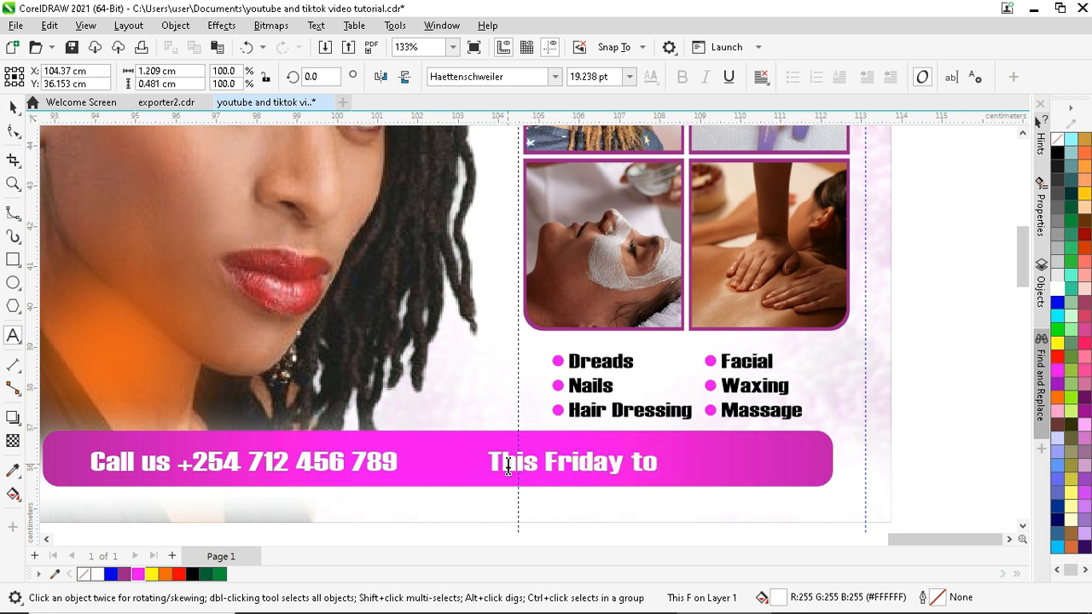
pyautogui.write(' Tuesday')
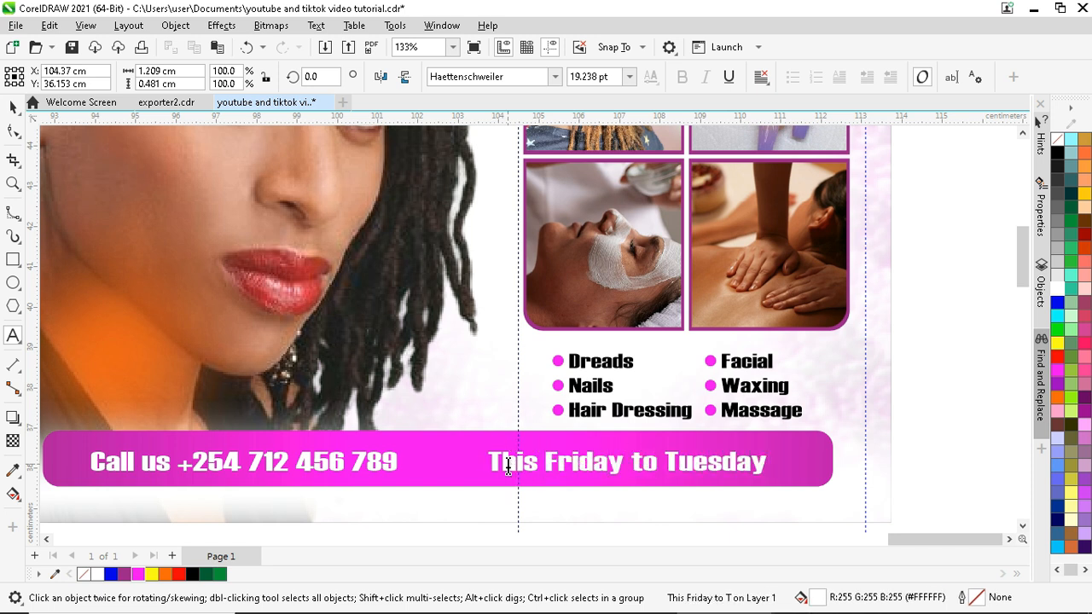
pyautogui.hotkey('ctrl', 'space')
pyautogui.scroll(-1, 516, 440)
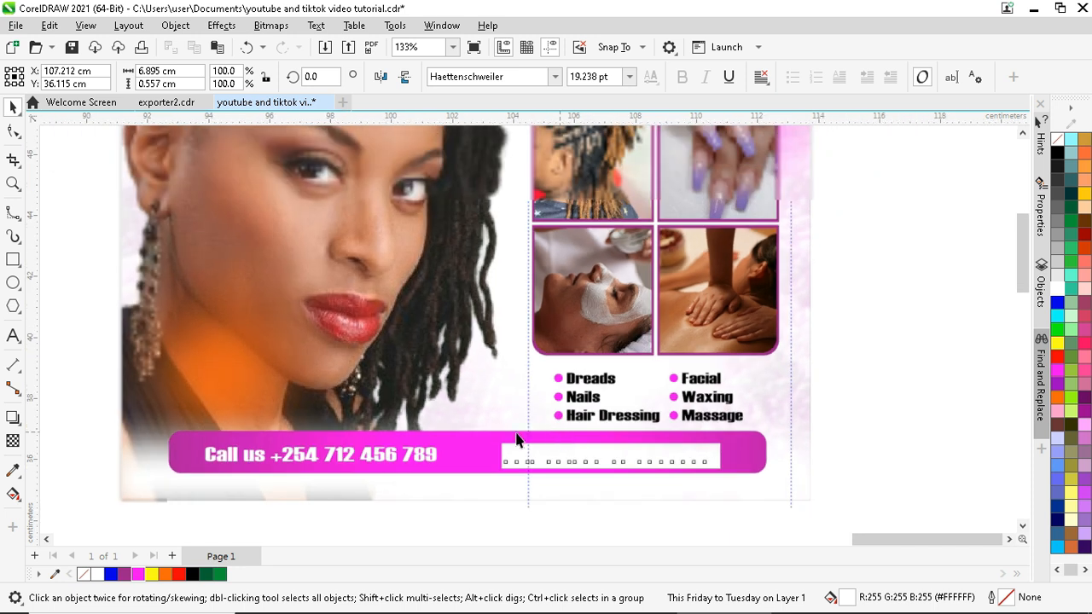
pyautogui.scroll(-2, 516, 440)
pyautogui.click(577, 177)
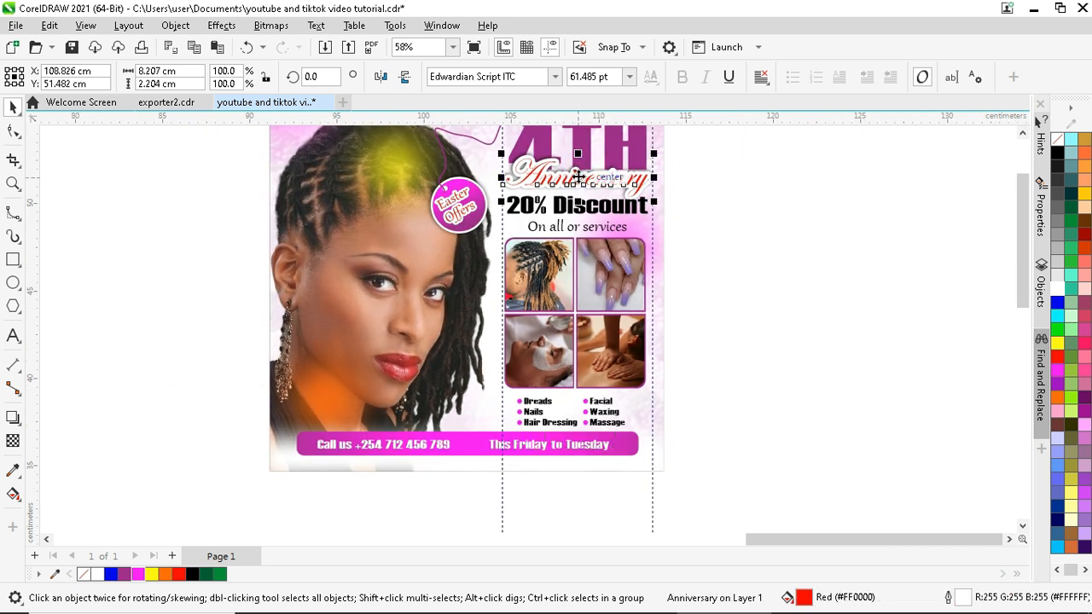
# - Copy the Anniversary script text and retype it as 'Starting'
pyautogui.moveTo(577, 177); pyautogui.dragTo(512, 434)
pyautogui.scroll(2, 442, 370)
pyautogui.doubleClick(512, 434)
pyautogui.hotkey('ctrl', 'a')
pyautogui.write('Starting')
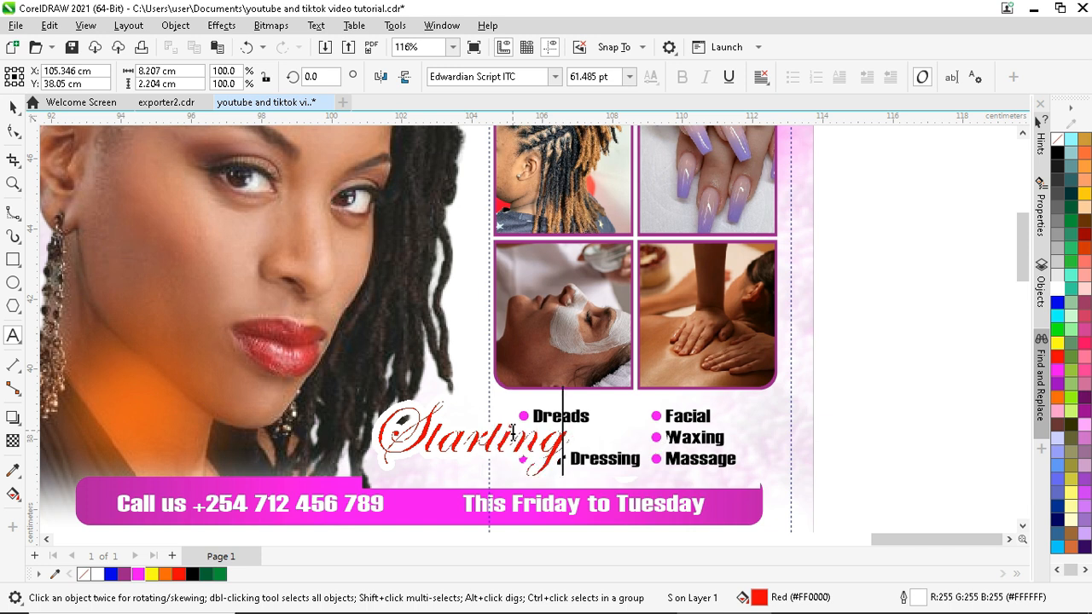
pyautogui.click(13, 107)
# - Shrink and tilt Starting, place it between phone and dates, and add a drop shadow
pyautogui.moveTo(577, 396); pyautogui.dragTo(464, 399)
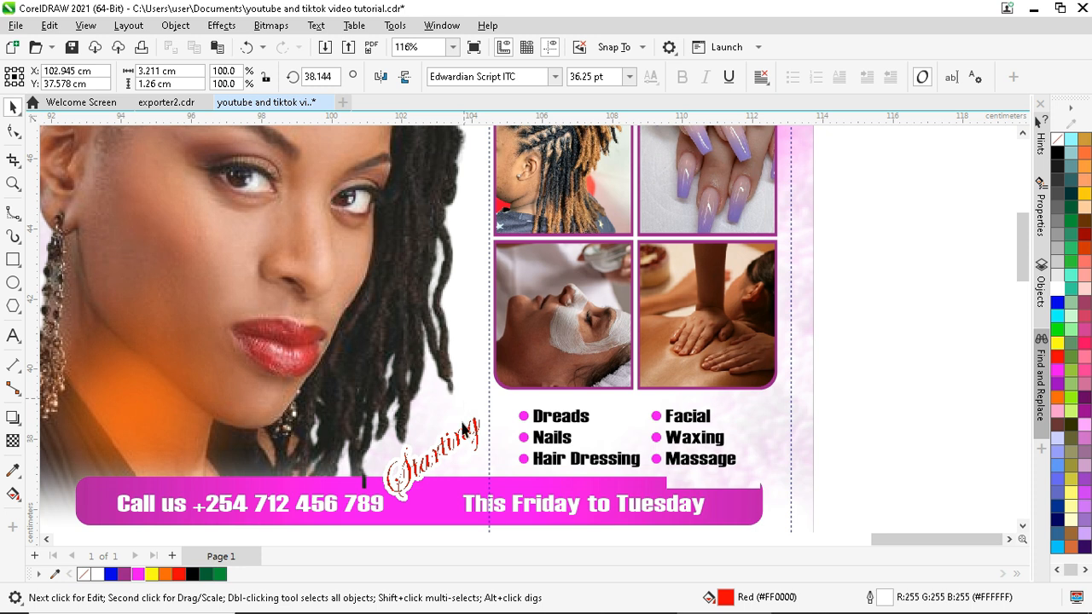
pyautogui.click(843, 382)
pyautogui.click(449, 468)
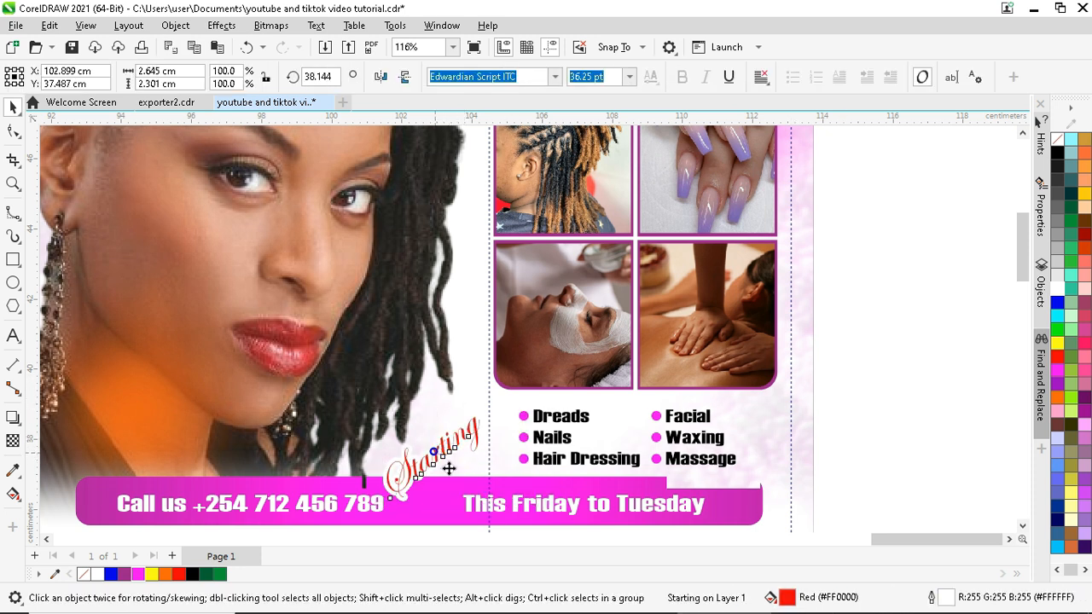
pyautogui.moveTo(449, 469); pyautogui.dragTo(476, 478)
pyautogui.click(14, 417)
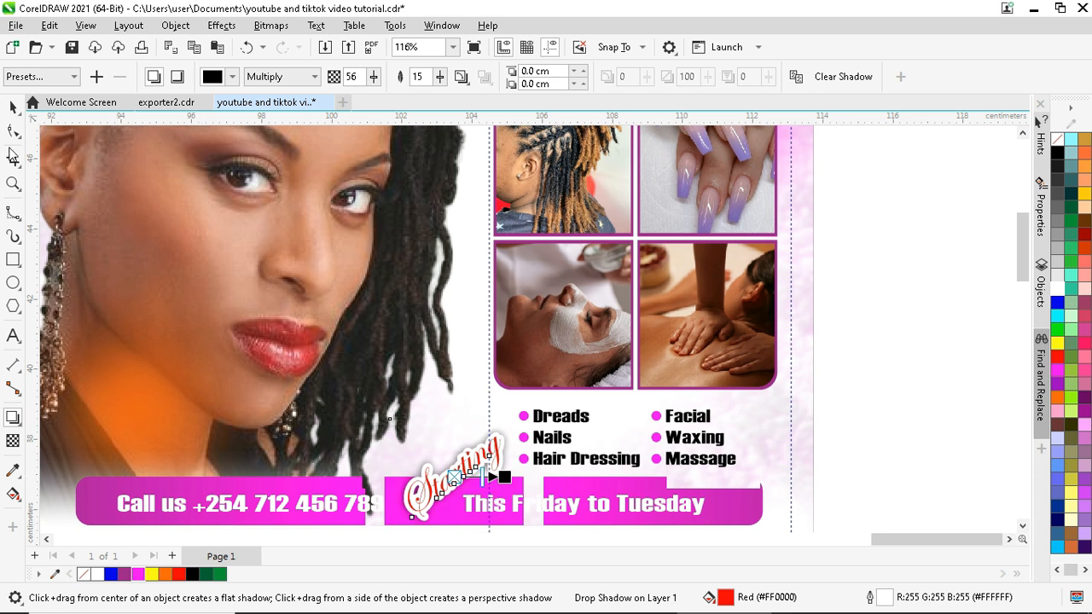
pyautogui.press('space')
pyautogui.scroll(-1, 405, 294)
pyautogui.click(805, 351)
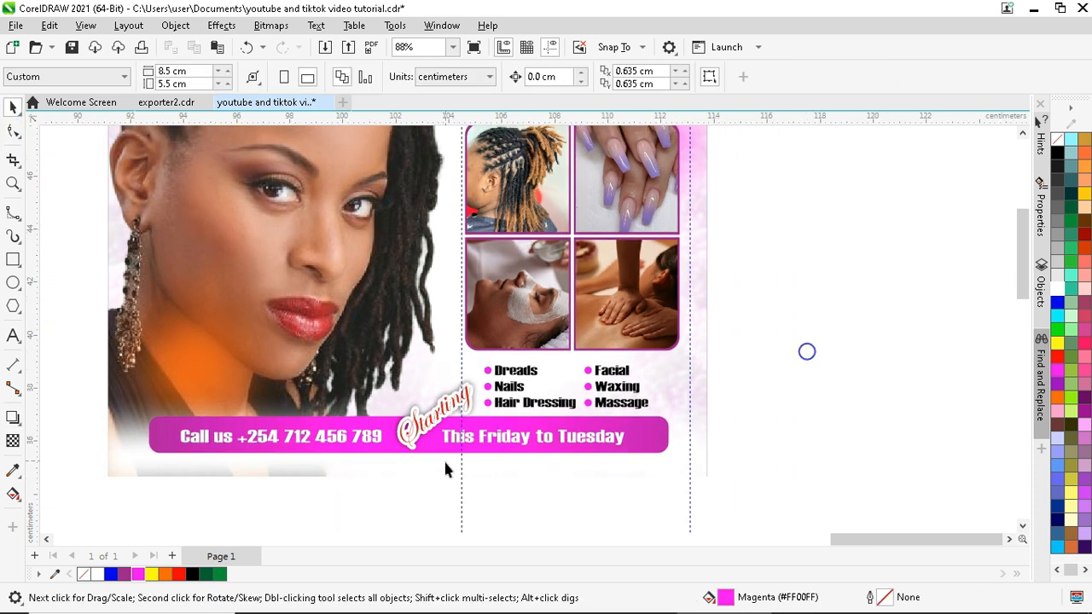
pyautogui.scroll(-1, 428, 154)
pyautogui.scroll(2, 429, 153)
pyautogui.scroll(2, 429, 177)
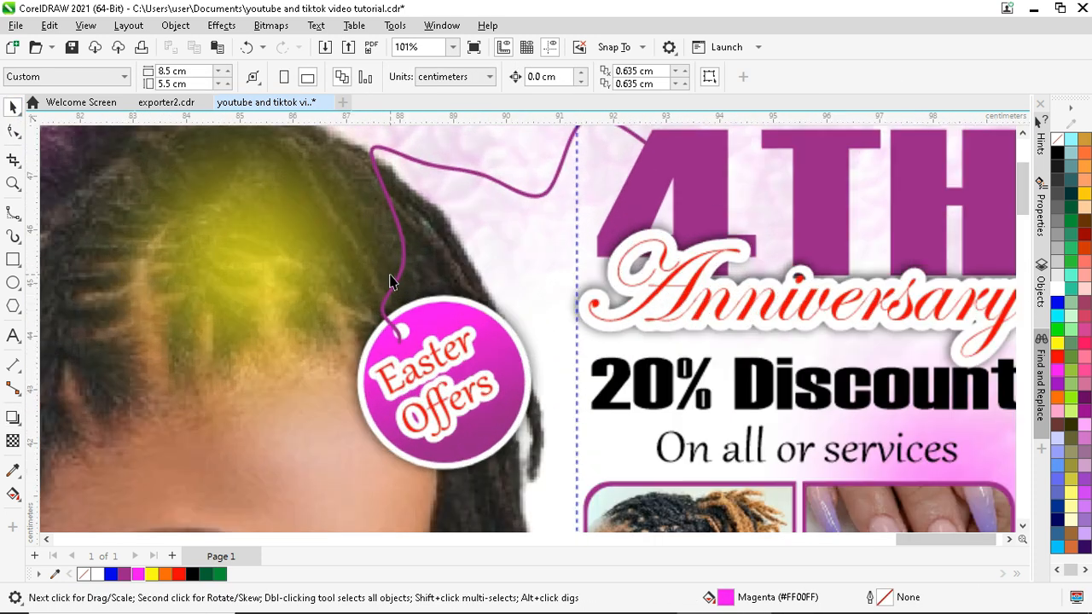
pyautogui.click(394, 288)
pyautogui.press('F10')
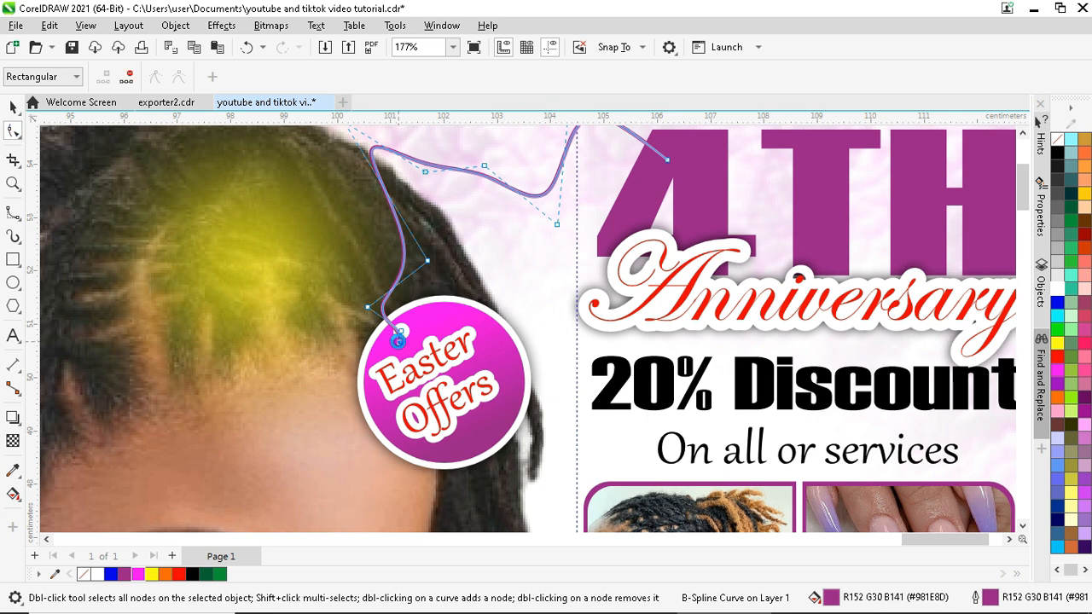
pyautogui.press('space')
pyautogui.scroll(-2, 458, 224)
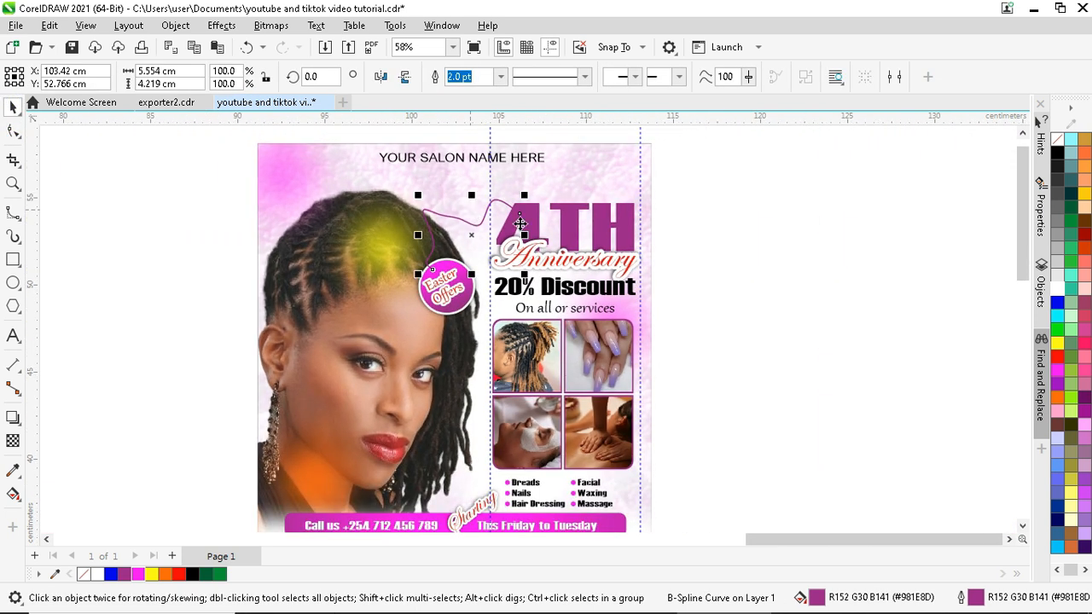
pyautogui.click(738, 224)
pyautogui.scroll(-1, 739, 224)
pyautogui.scroll(2, 670, 452)
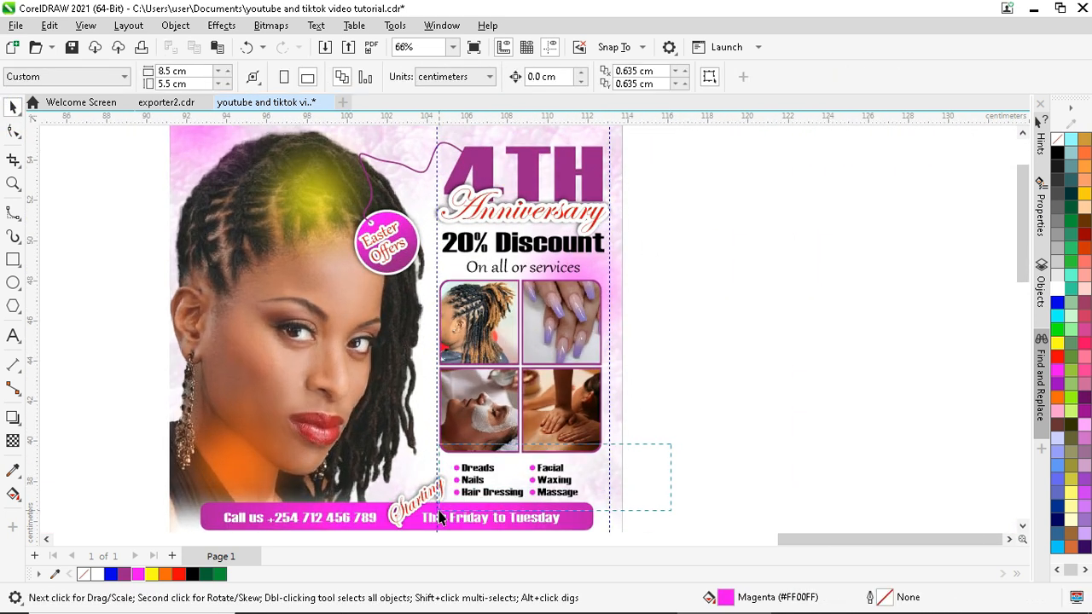
pyautogui.moveTo(670, 444); pyautogui.dragTo(439, 517)
pyautogui.scroll(2, 440, 517)
pyautogui.scroll(-2, 580, 508)
pyautogui.scroll(3, 560, 461)
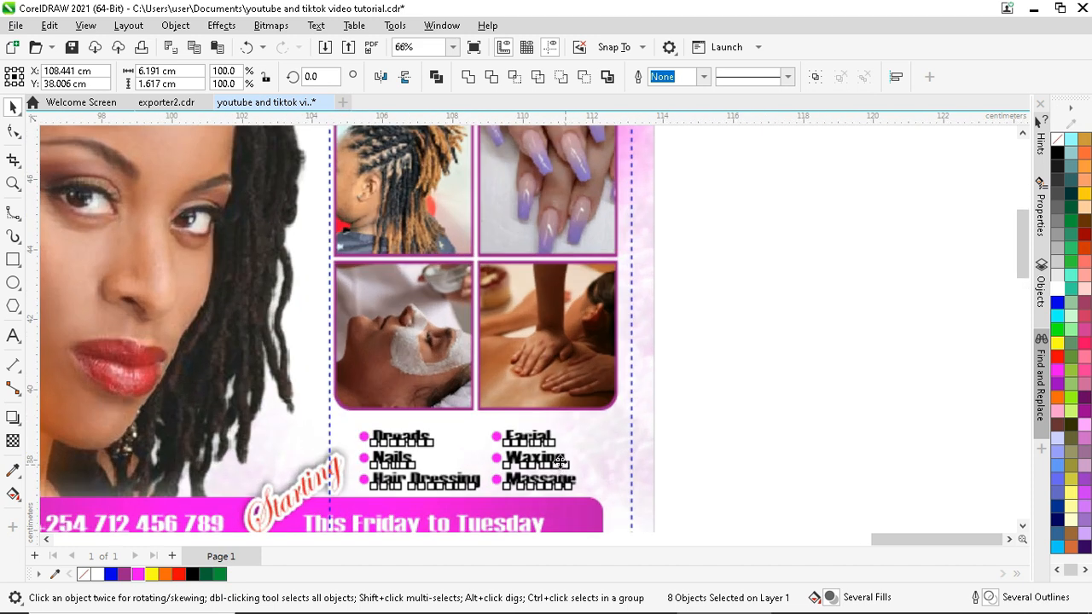
pyautogui.scroll(-1, 560, 461)
pyautogui.click(614, 449)
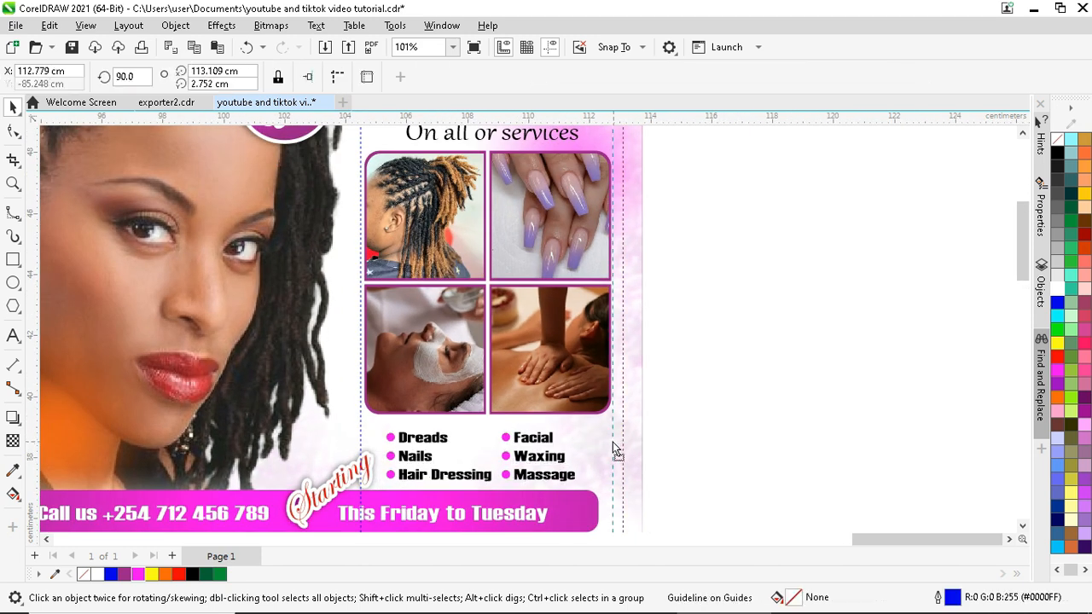
pyautogui.scroll(-3, 648, 438)
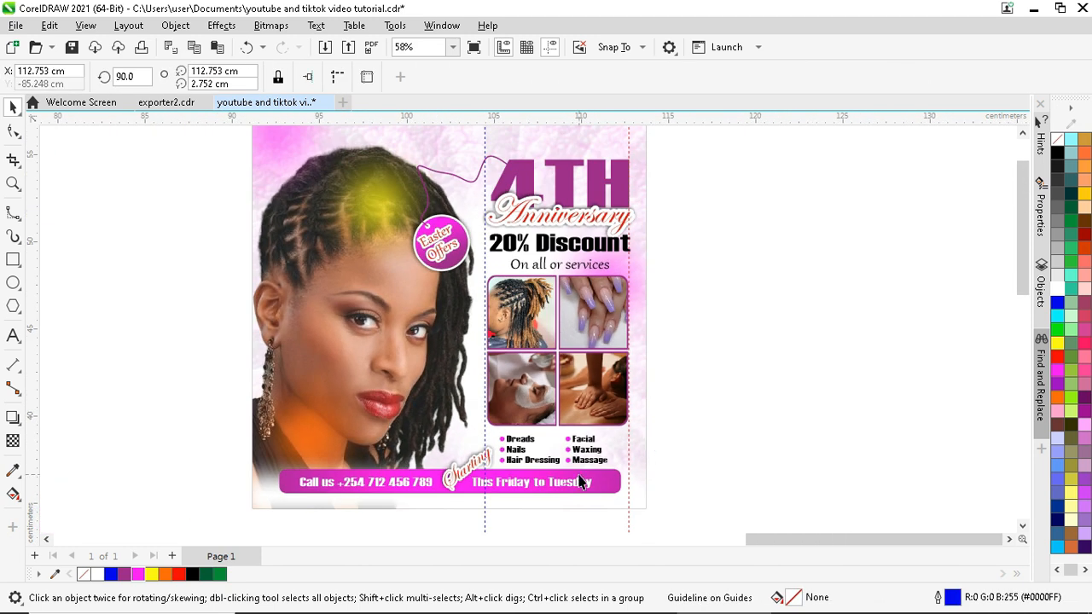
# - Extend the magenta bottom bar's right end slightly inside the PowerClip
pyautogui.click(273, 389)
pyautogui.click(70, 142)
pyautogui.click(607, 476)
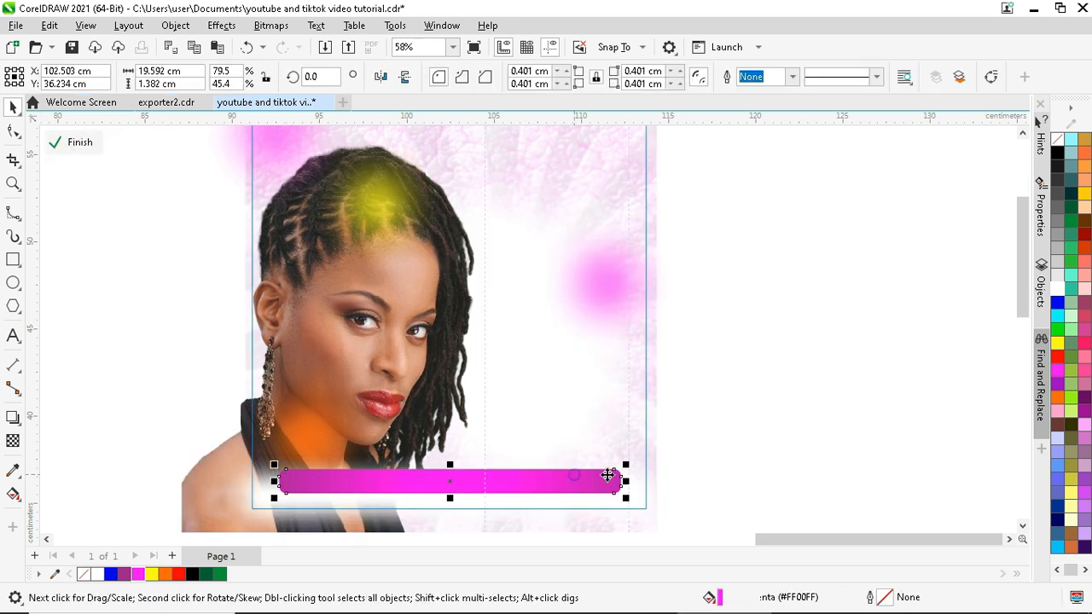
pyautogui.scroll(5, 608, 475)
pyautogui.moveTo(638, 481); pyautogui.dragTo(660, 479)
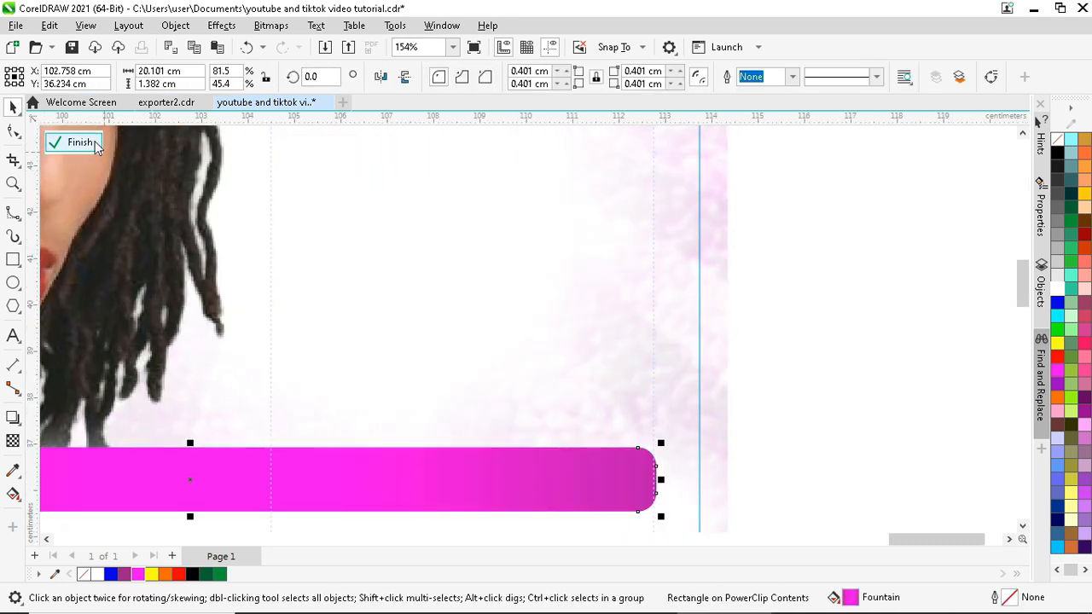
pyautogui.click(79, 141)
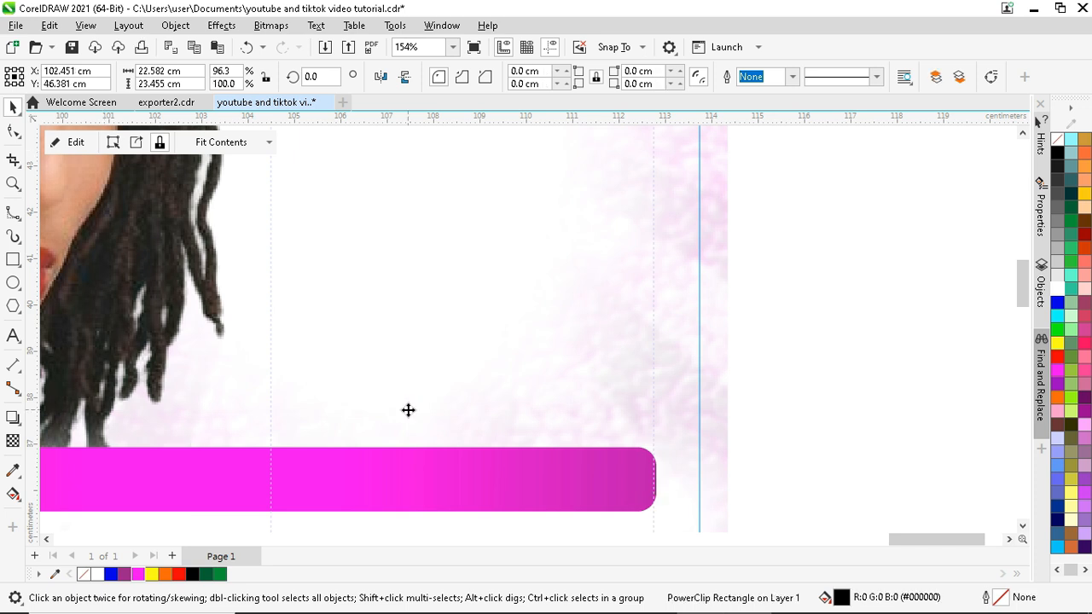
# - Save the flyer file
pyautogui.scroll(-5, 407, 409)
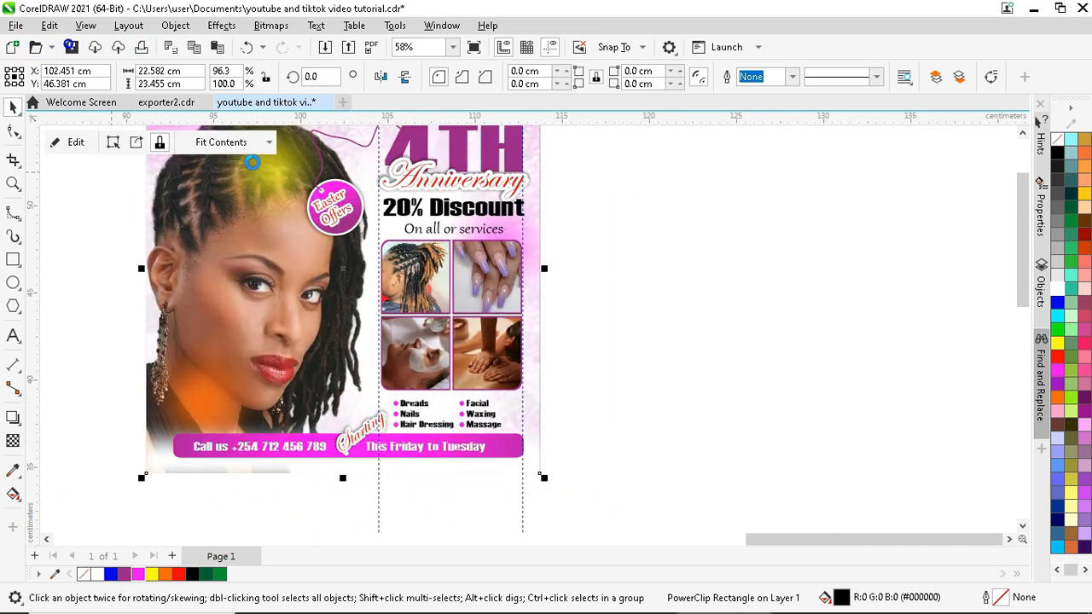
pyautogui.click(625, 352)
pyautogui.scroll(-2, 532, 503)
pyautogui.scroll(1, 404, 168)
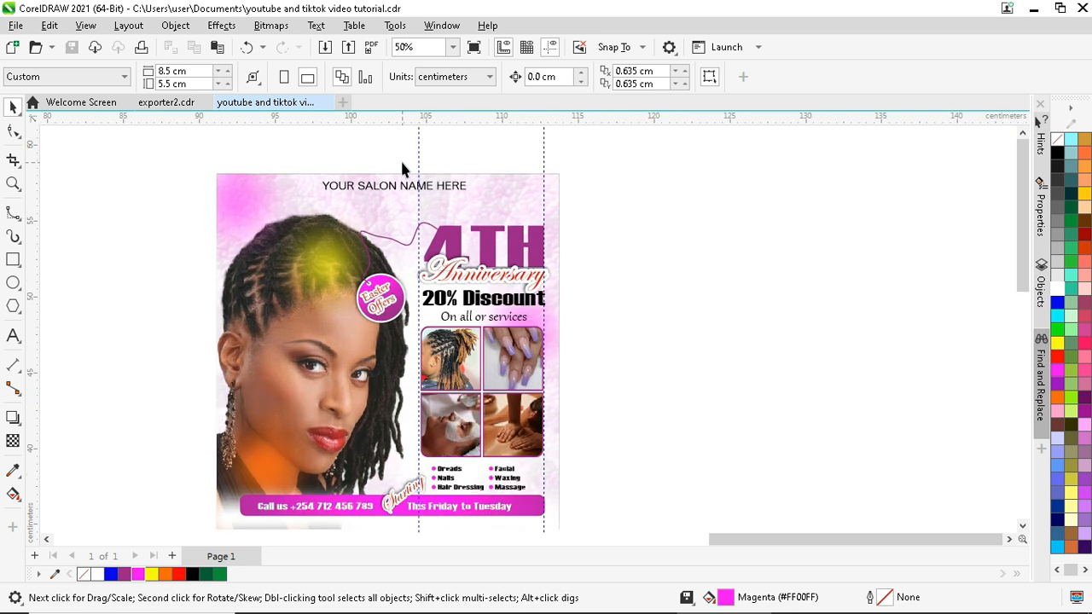
pyautogui.scroll(4, 403, 168)
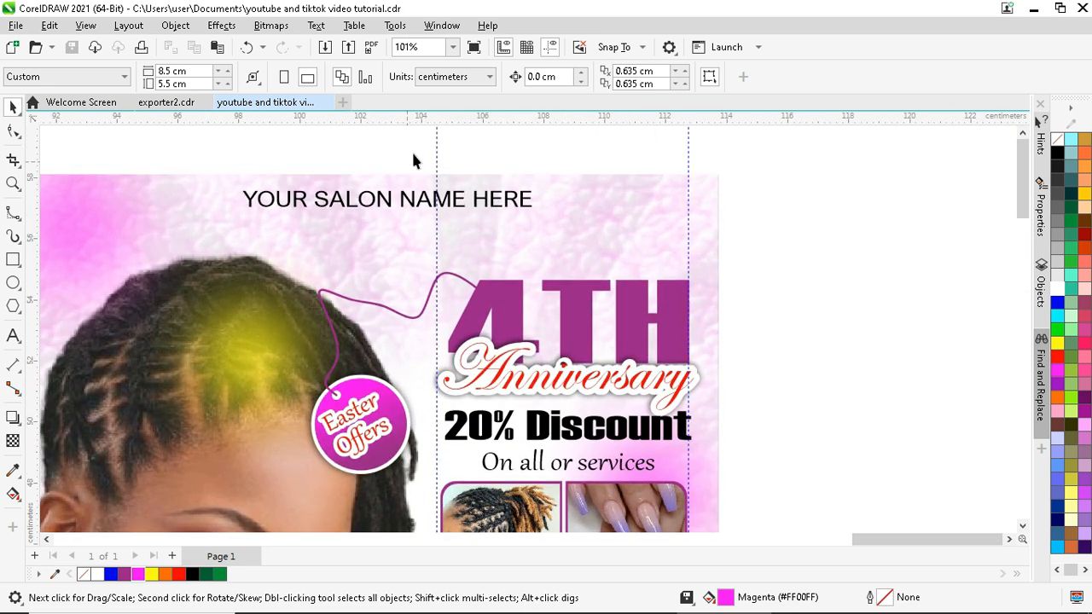
pyautogui.scroll(-2, 416, 136)
# - Draw a small 0.914 cm circle just below the bottom bar near its left side
pyautogui.click(350, 207)
pyautogui.scroll(-2, 365, 209)
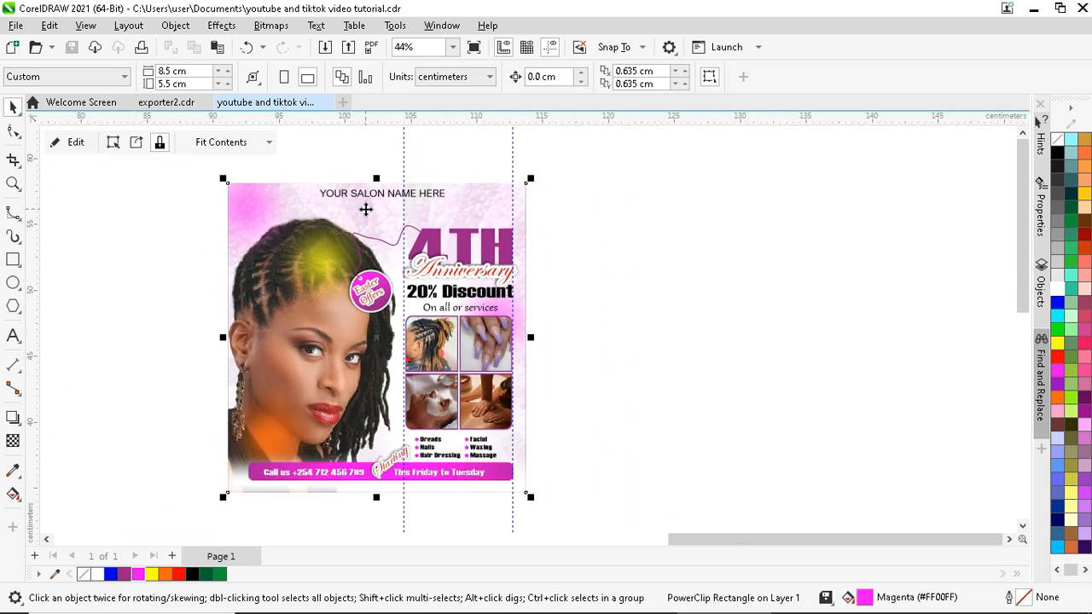
pyautogui.scroll(1, 365, 209)
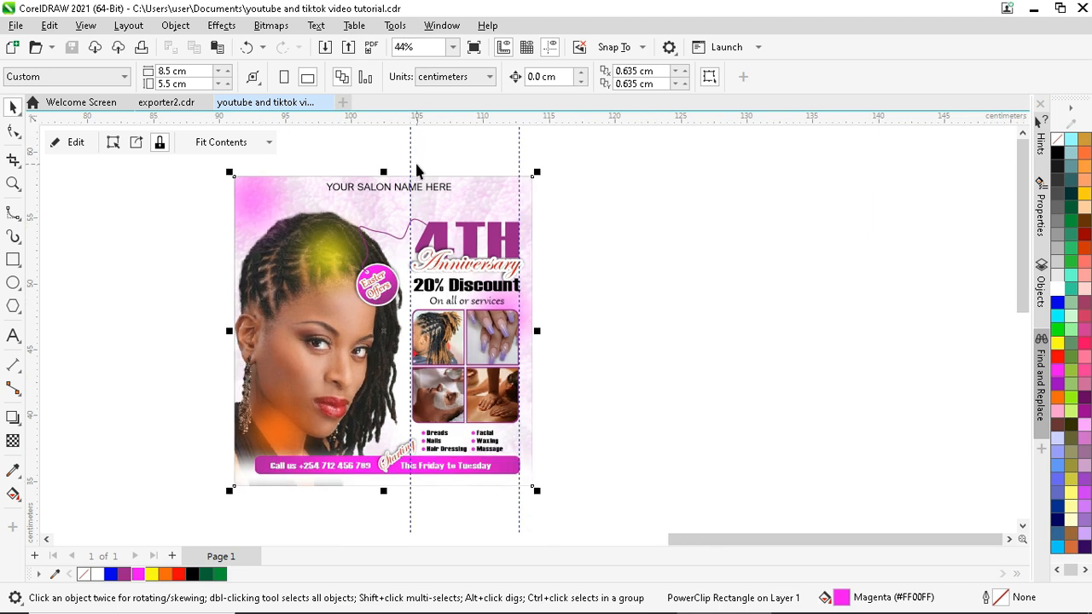
pyautogui.scroll(1, 390, 502)
pyautogui.click(13, 283)
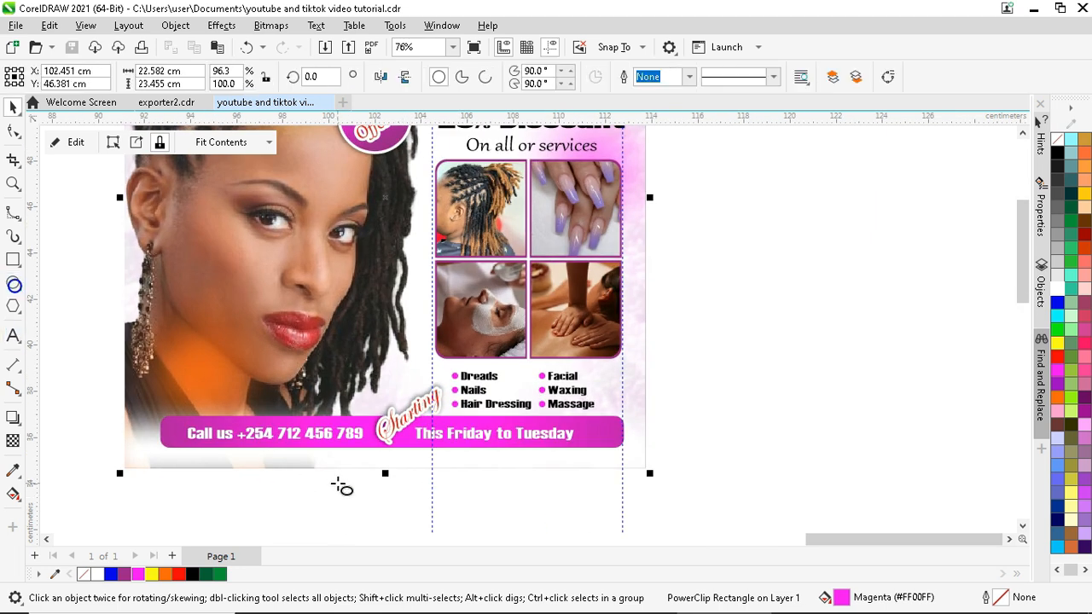
pyautogui.scroll(2, 337, 479)
pyautogui.moveTo(300, 425); pyautogui.dragTo(346, 470)
# - Fill the circle black and shrink it to about three-quarters size
pyautogui.press('space')
pyautogui.click(191, 574)
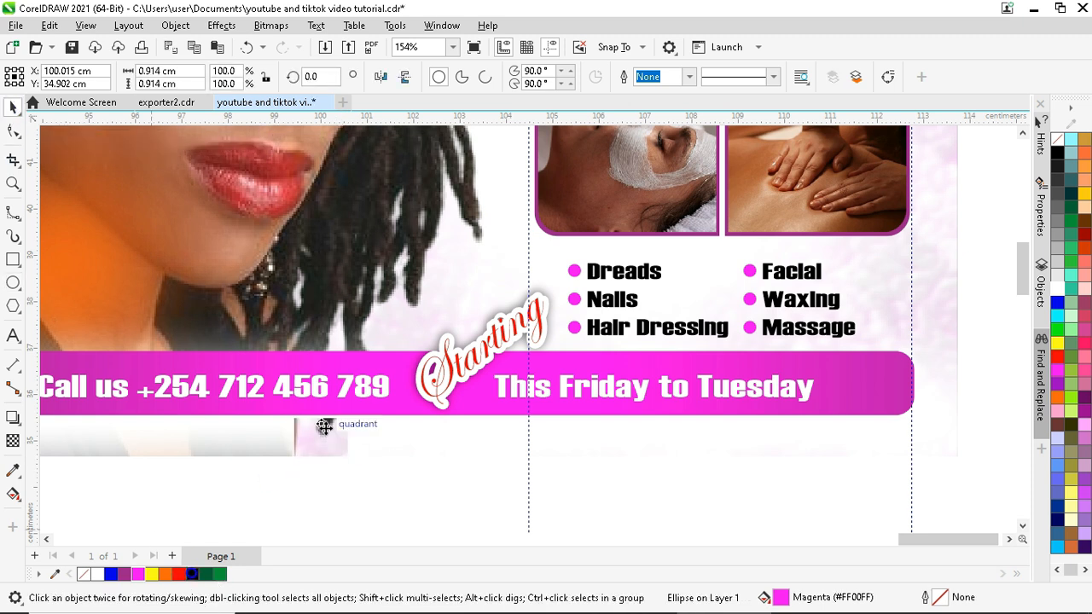
pyautogui.scroll(1, 358, 498)
pyautogui.moveTo(352, 488); pyautogui.dragTo(405, 440)
pyautogui.scroll(1, 310, 445)
pyautogui.scroll(-2, 298, 442)
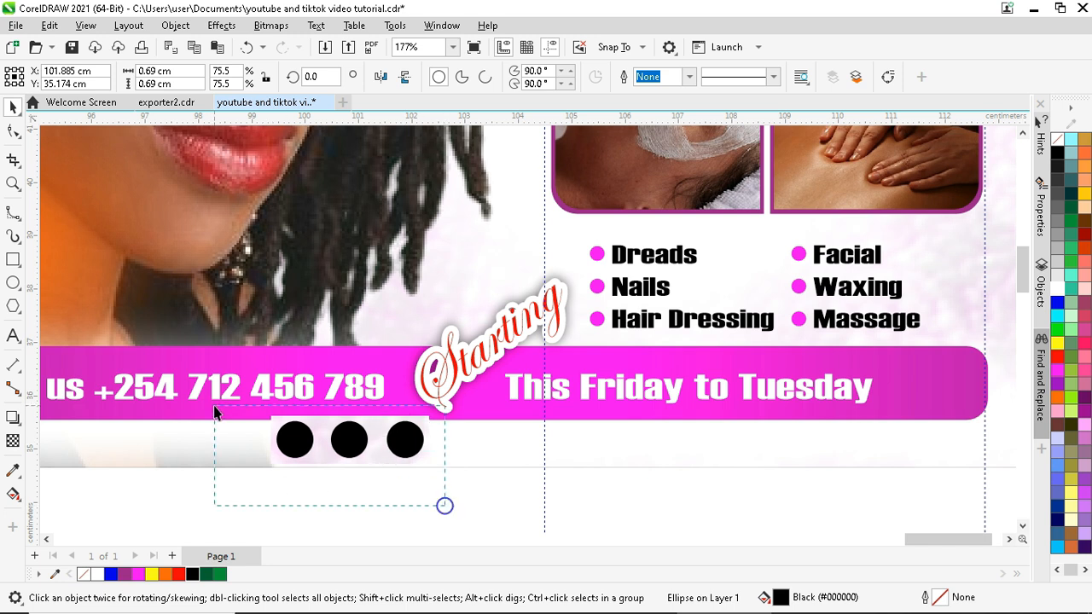
# - Group the three black circles with Ctrl+G and centre them horizontally on the flyer background
pyautogui.moveTo(214, 412); pyautogui.dragTo(216, 409)
pyautogui.scroll(-1, 360, 462)
pyautogui.hotkey('ctrl', 'g')
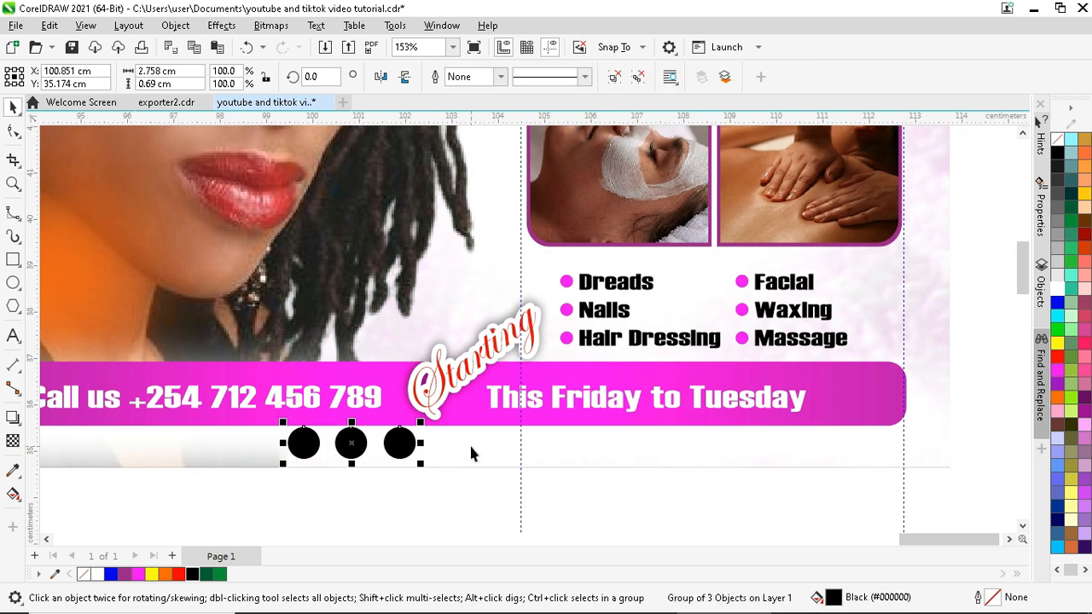
pyautogui.keyDown('shift'); pyautogui.click(470, 446); pyautogui.keyUp('shift')
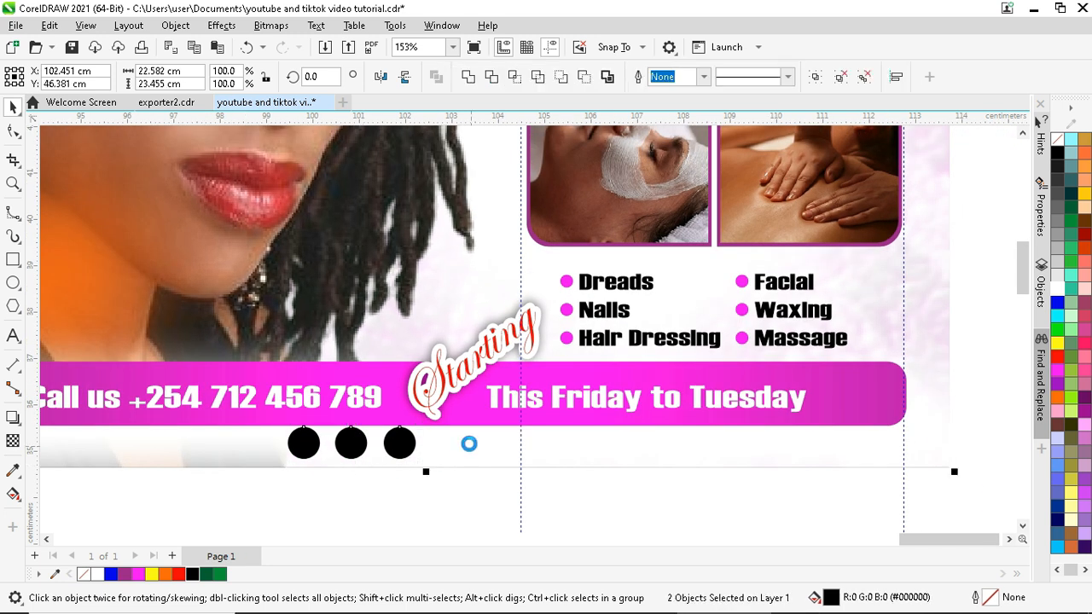
pyautogui.press('c')
pyautogui.click(457, 502)
# - Move the circle group into place just below the magenta bottom bar
pyautogui.scroll(-2, 457, 502)
pyautogui.scroll(1, 457, 502)
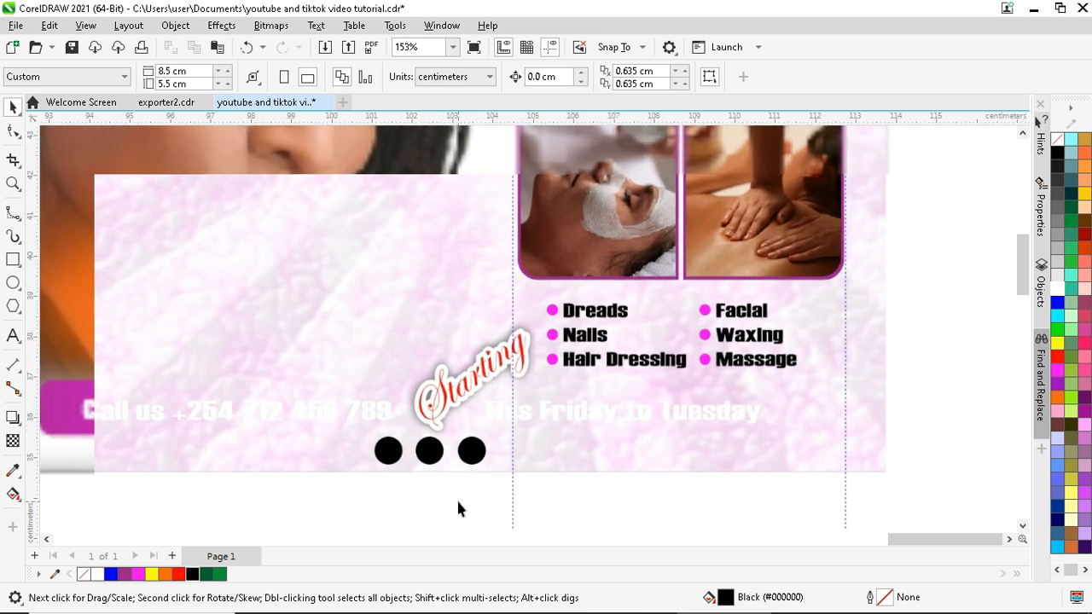
pyautogui.scroll(2, 482, 493)
pyautogui.moveTo(507, 515); pyautogui.dragTo(331, 401)
pyautogui.scroll(1, 386, 419)
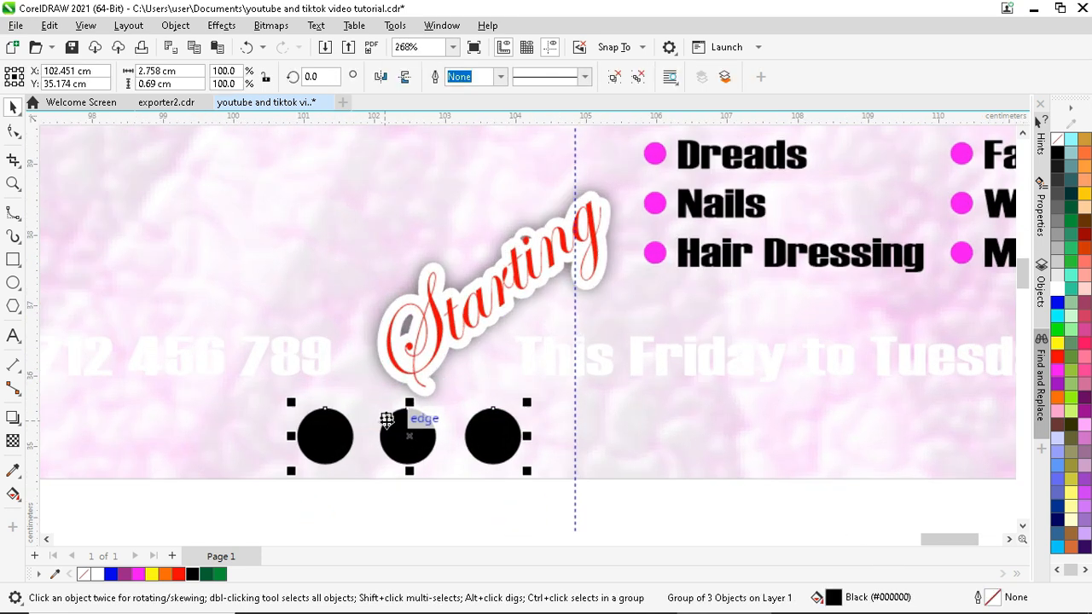
pyautogui.scroll(1, 386, 419)
pyautogui.moveTo(412, 440); pyautogui.dragTo(412, 453)
# - Add the 'in' text, shrink it, and place it in the middle black circle
pyautogui.click(13, 340)
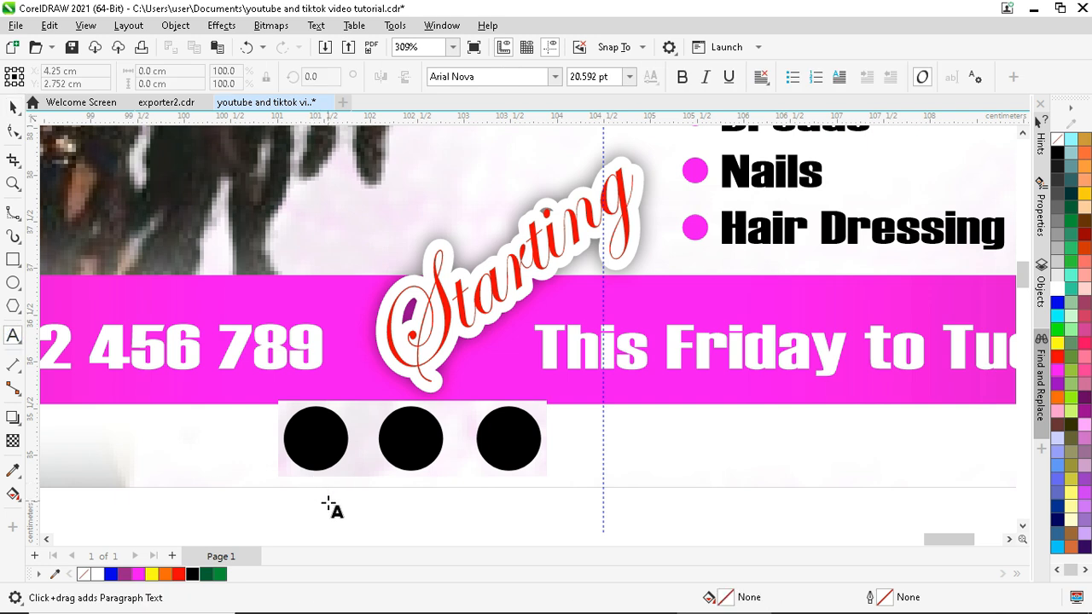
pyautogui.click(333, 510)
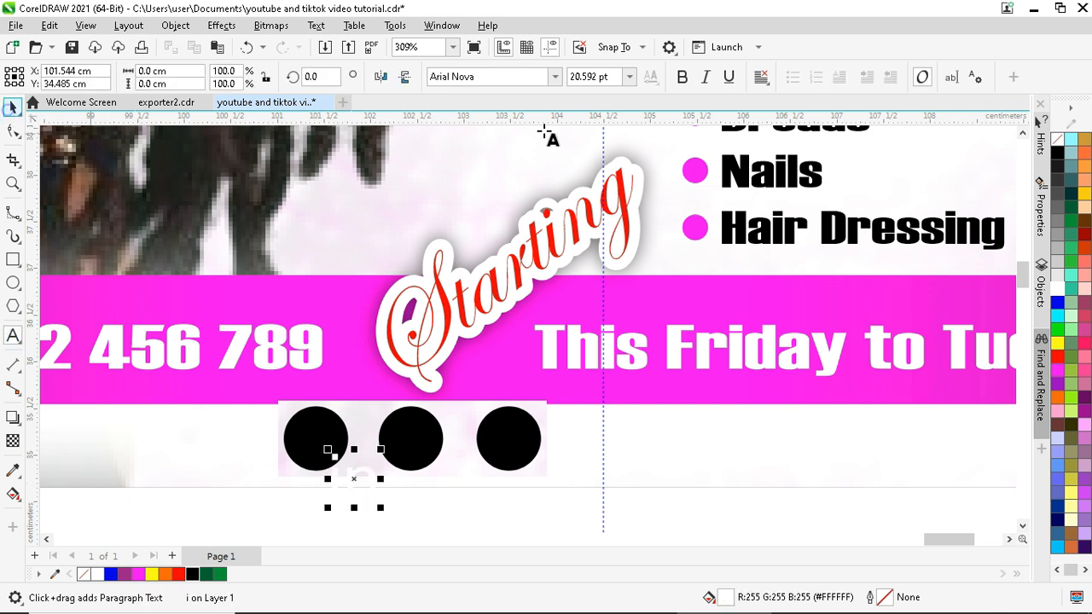
pyautogui.hotkey('ctrl', 'space')
pyautogui.scroll(2, 375, 497)
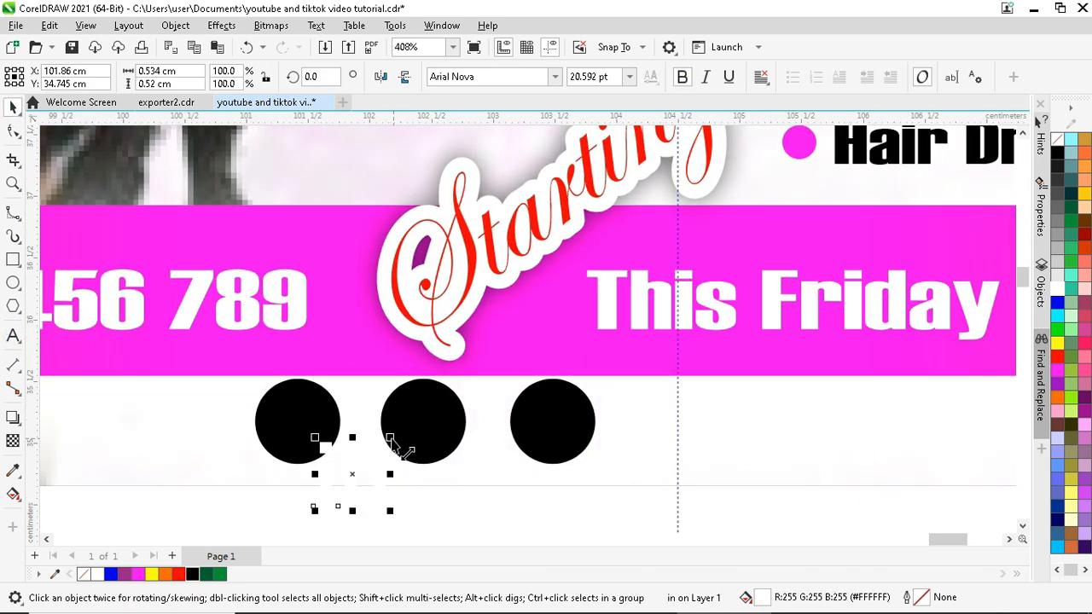
pyautogui.moveTo(390, 439); pyautogui.dragTo(424, 421)
pyautogui.moveTo(429, 427); pyautogui.dragTo(451, 418)
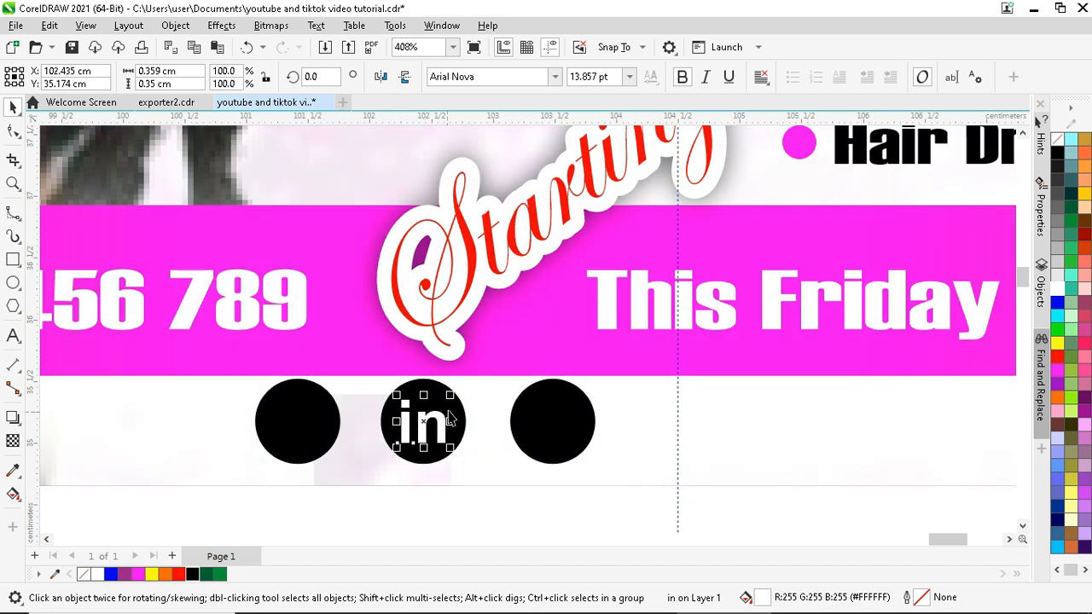
# - Fine-tune the position of the 'in' letters within the middle circle
pyautogui.click(463, 416)
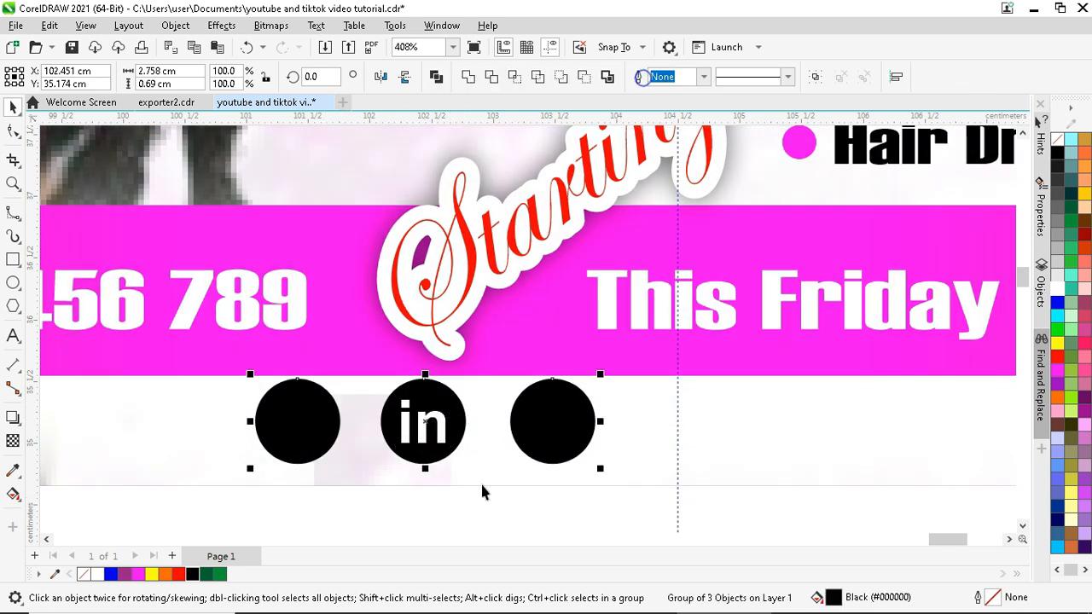
pyautogui.click(475, 508)
pyautogui.click(450, 430)
pyautogui.scroll(3, 426, 427)
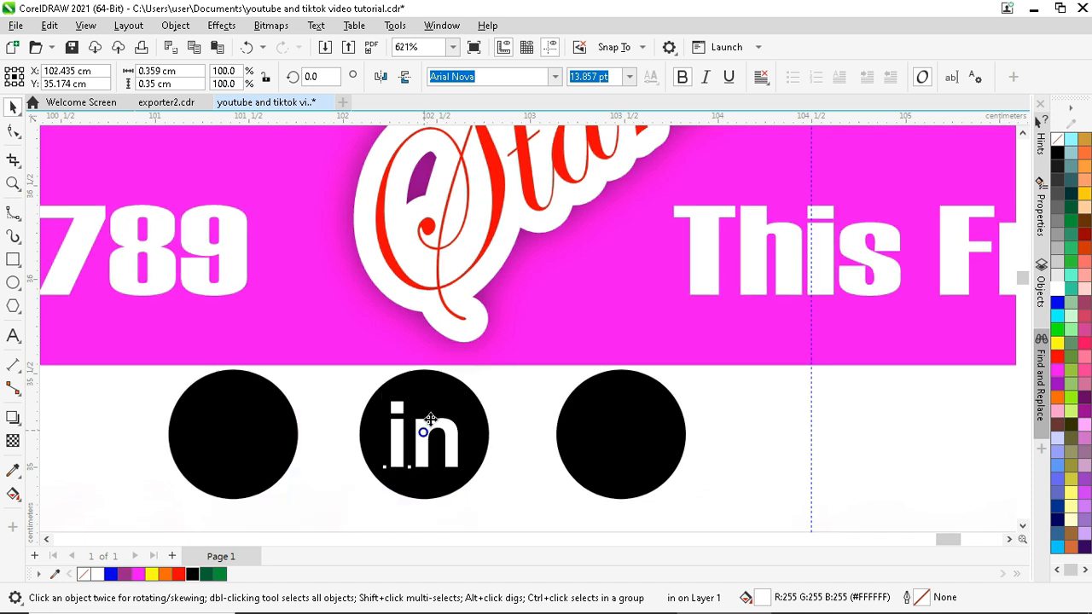
pyautogui.moveTo(427, 429)
pyautogui.mouseDown()
pyautogui.moveTo(430, 440)
pyautogui.moveTo(427, 432)
pyautogui.mouseUp()
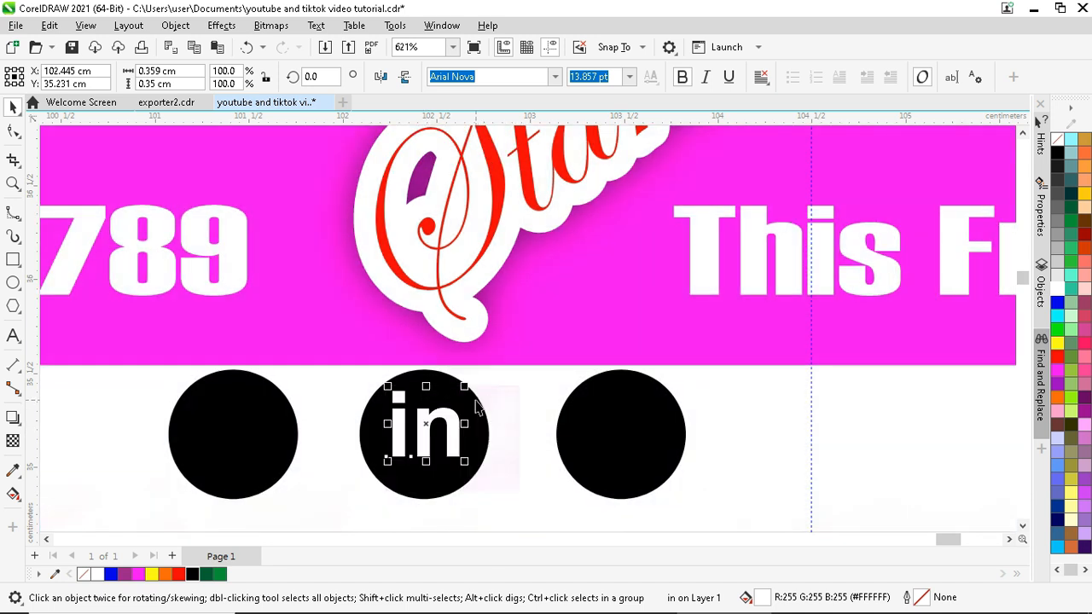
pyautogui.keyDown('shift'); pyautogui.click(476, 408); pyautogui.keyUp('shift')
pyautogui.scroll(-3, 434, 339)
pyautogui.click(406, 475)
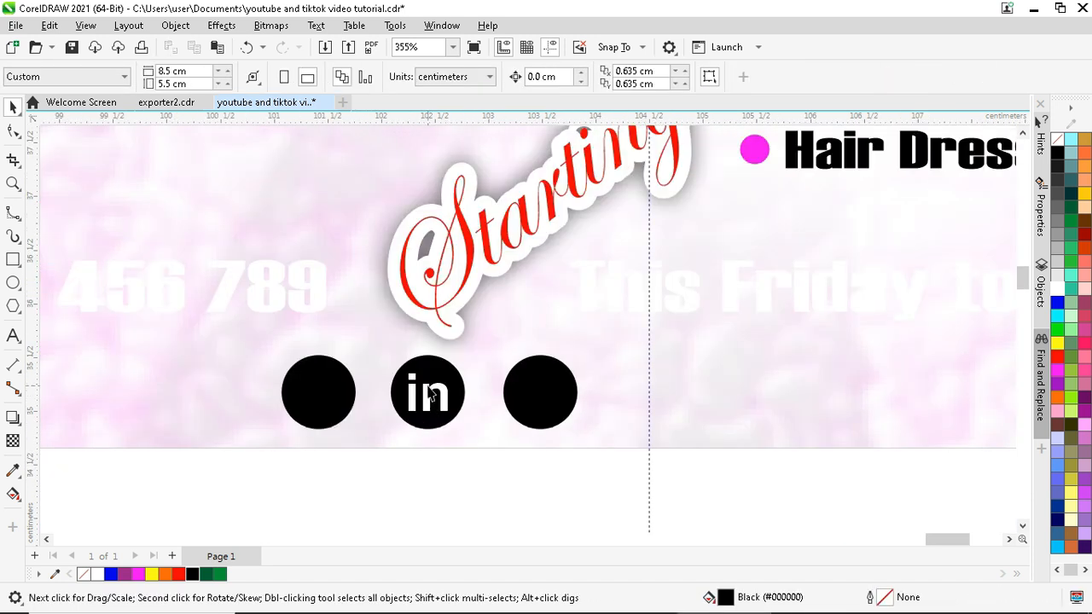
# - Copy the 'in' onto the left circle, retype it as 'f', and centre it with C
pyautogui.moveTo(430, 394); pyautogui.dragTo(319, 392)
pyautogui.doubleClick(319, 392)
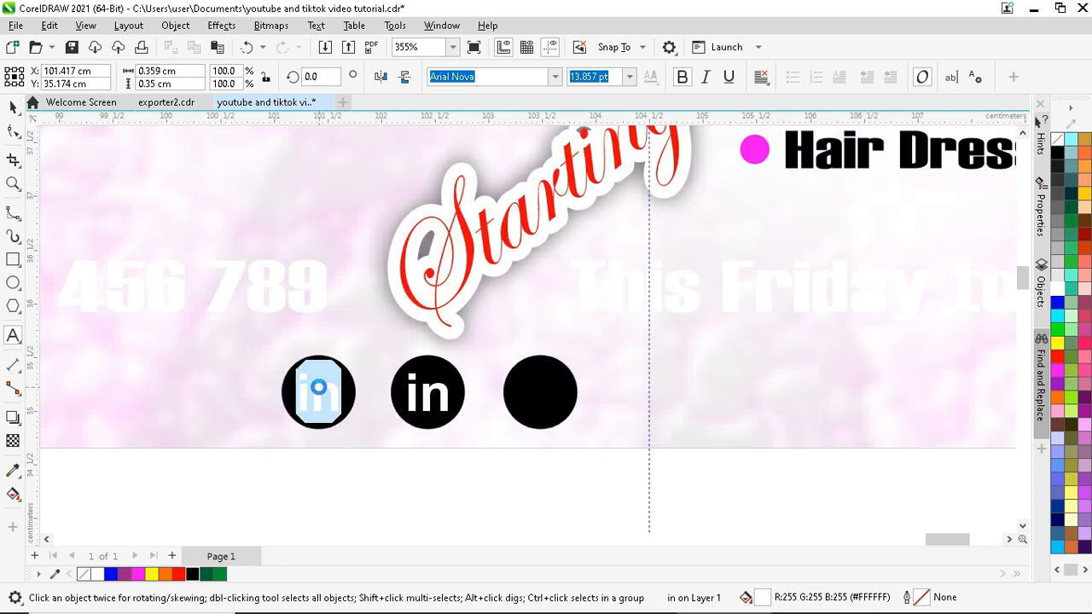
pyautogui.write('f')
pyautogui.click(12, 107)
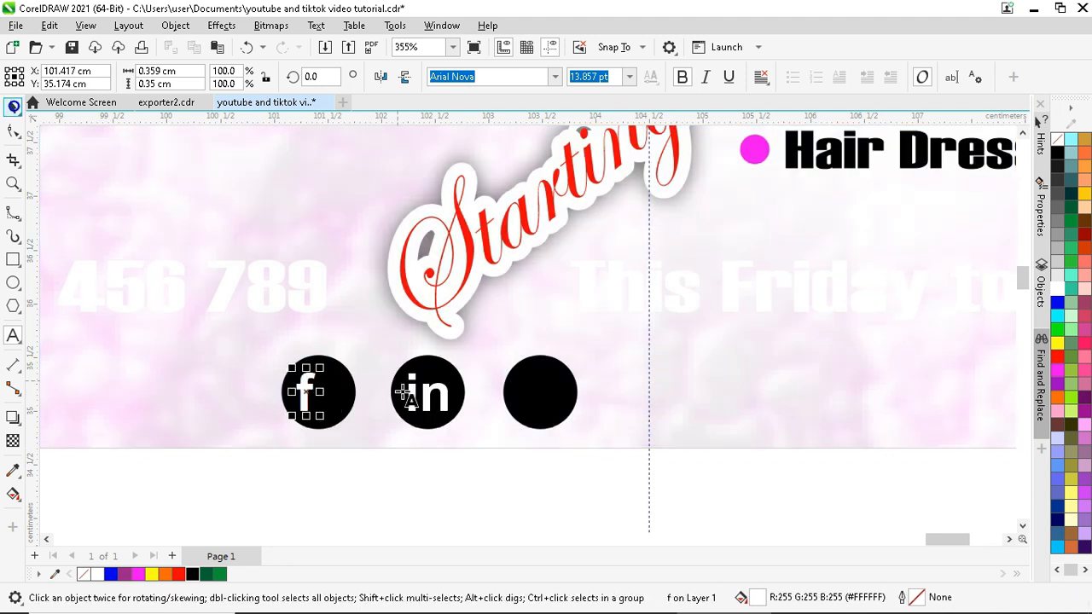
pyautogui.keyDown('shift'); pyautogui.click(339, 387); pyautogui.keyUp('shift')
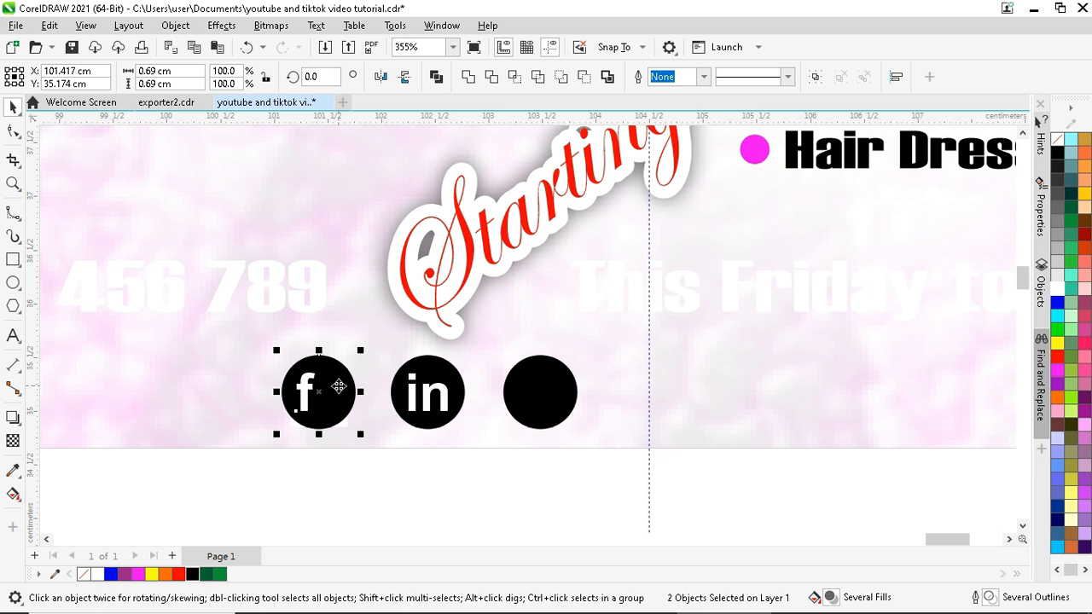
pyautogui.click(296, 452)
pyautogui.click(311, 390)
pyautogui.keyDown('shift'); pyautogui.click(353, 392); pyautogui.keyUp('shift')
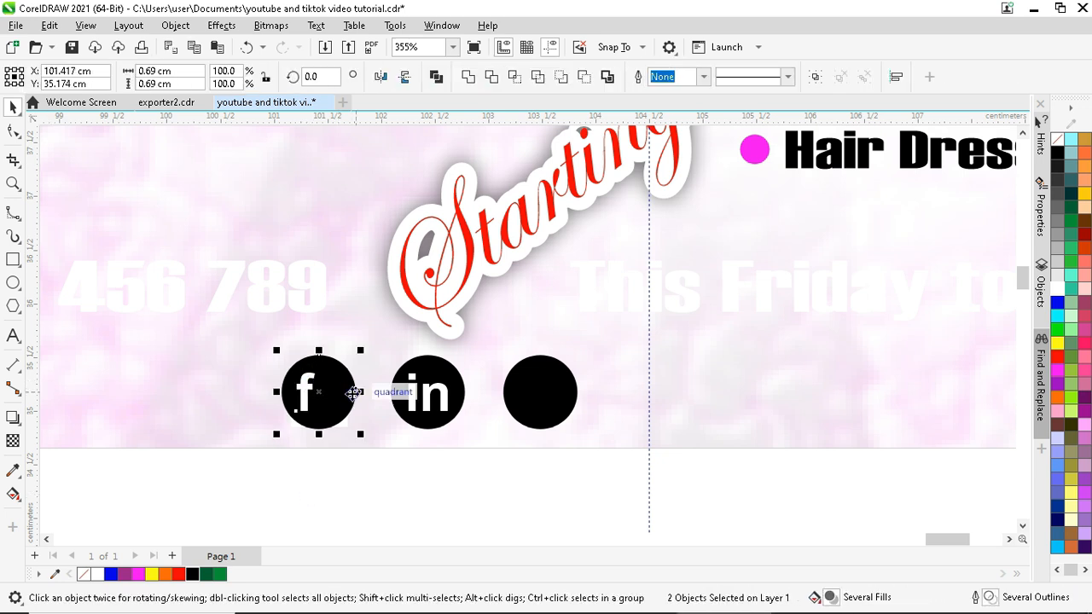
pyautogui.press('c')
pyautogui.click(361, 489)
# - Copy the 'f' onto the right circle and retype it as 'x'
pyautogui.click(320, 392)
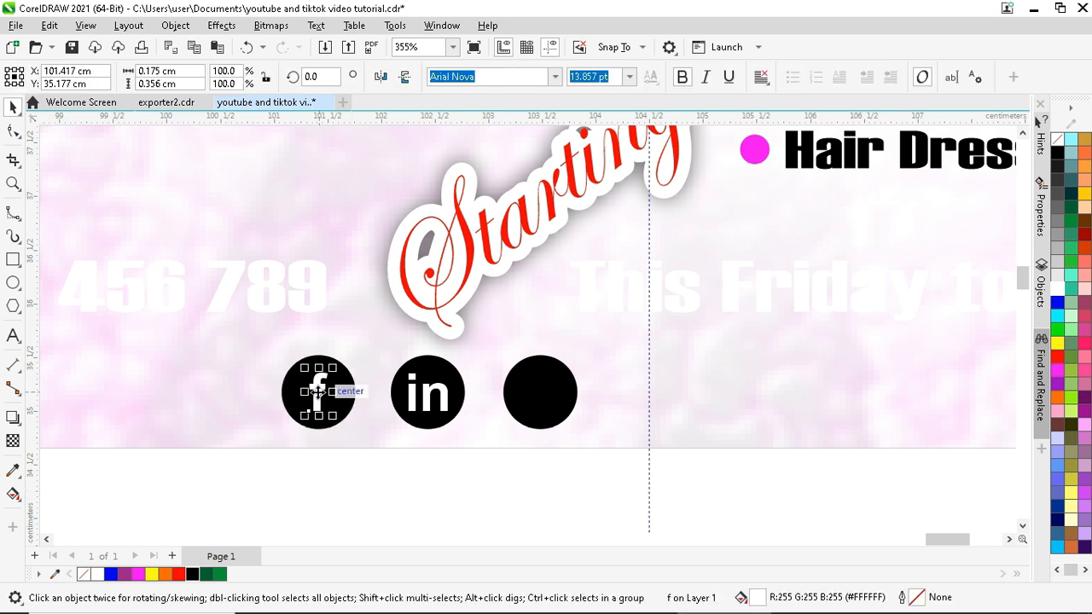
pyautogui.moveTo(320, 392); pyautogui.dragTo(539, 394)
pyautogui.click(540, 390)
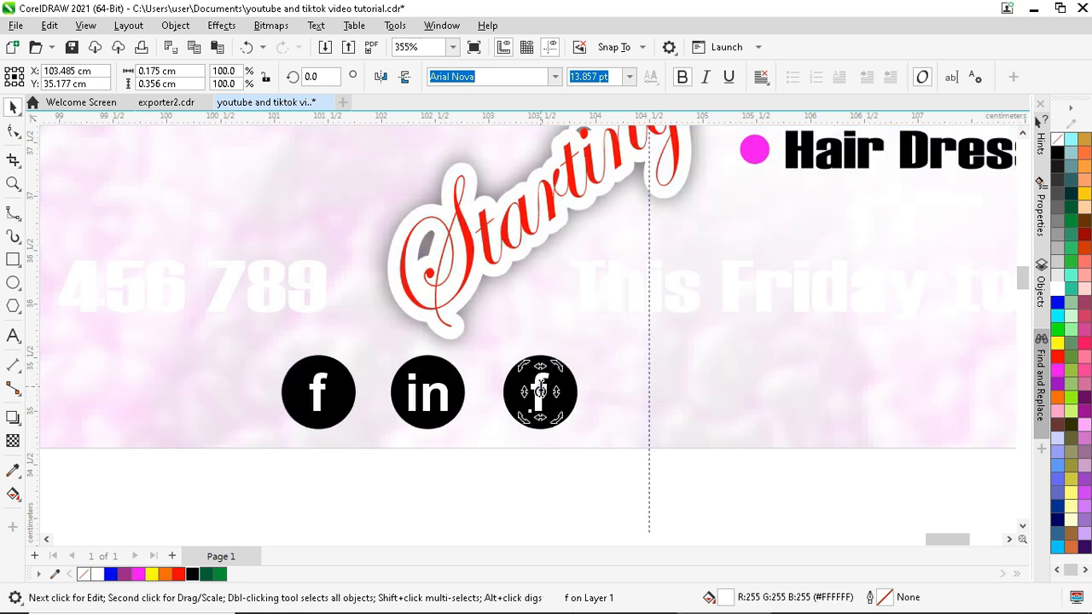
pyautogui.click(540, 388)
pyautogui.click(541, 389)
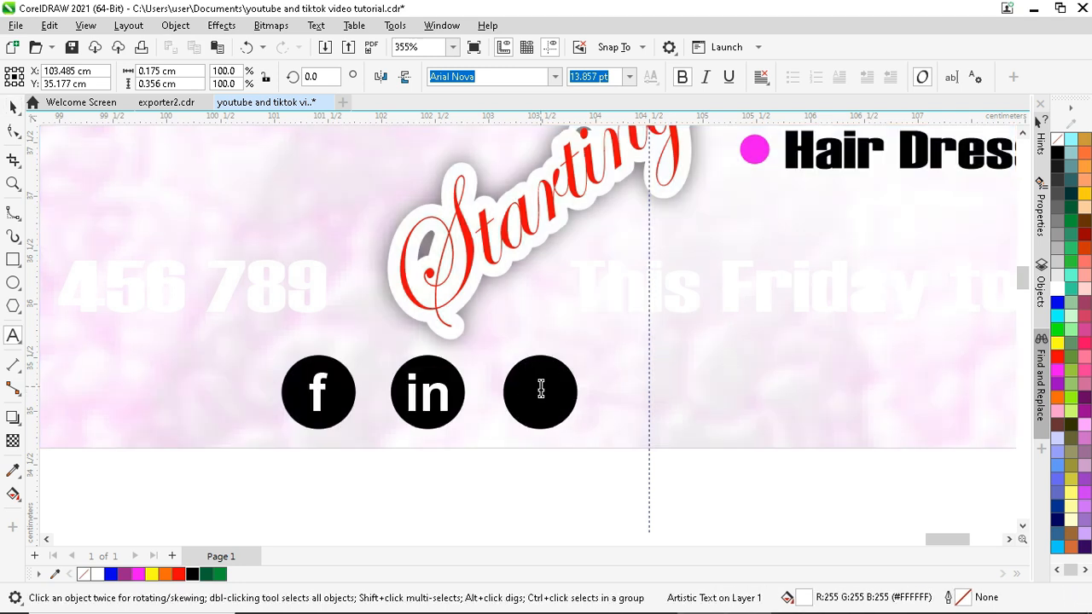
pyautogui.write('x')
pyautogui.click(13, 107)
pyautogui.keyDown('shift'); pyautogui.click(555, 365); pyautogui.keyUp('shift')
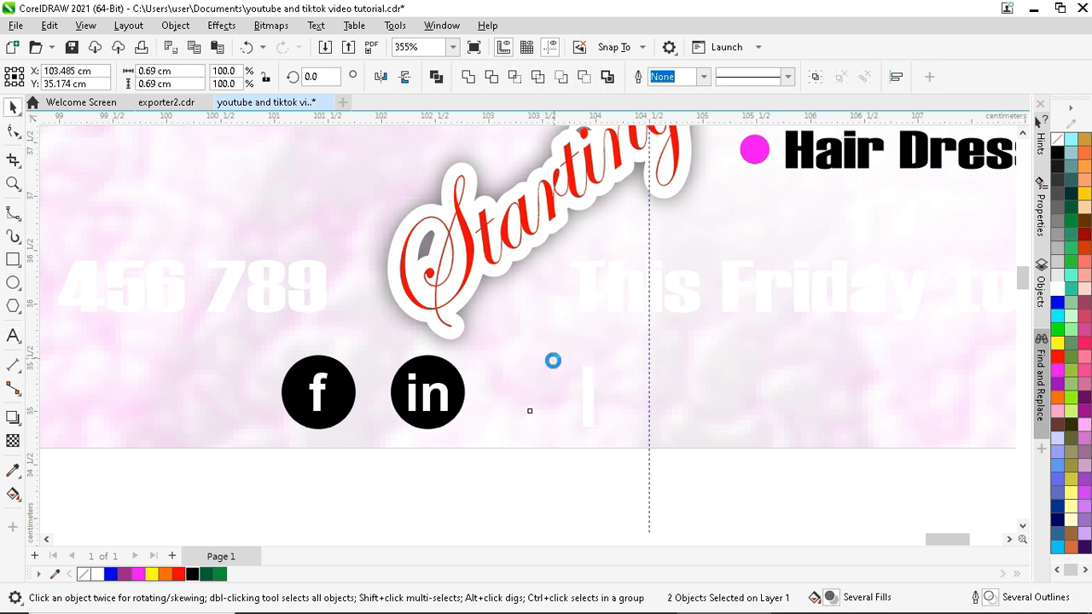
pyautogui.scroll(-2, 315, 363)
pyautogui.click(380, 436)
pyautogui.scroll(-5, 418, 443)
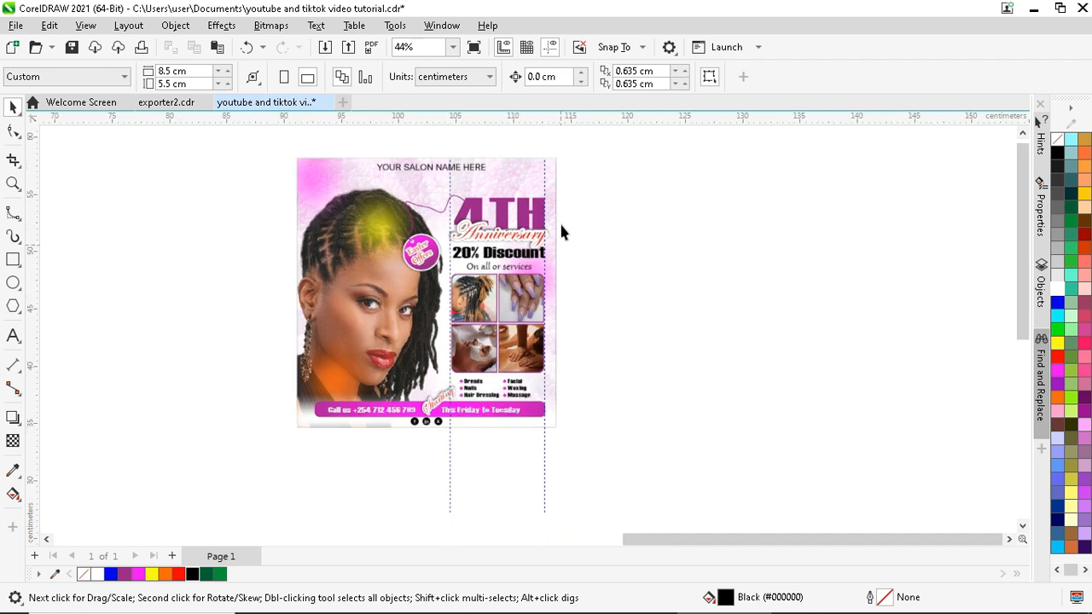
# - Edit the PowerClip frame's contents and select the background photo inside it
pyautogui.scroll(2, 597, 137)
pyautogui.click(435, 196)
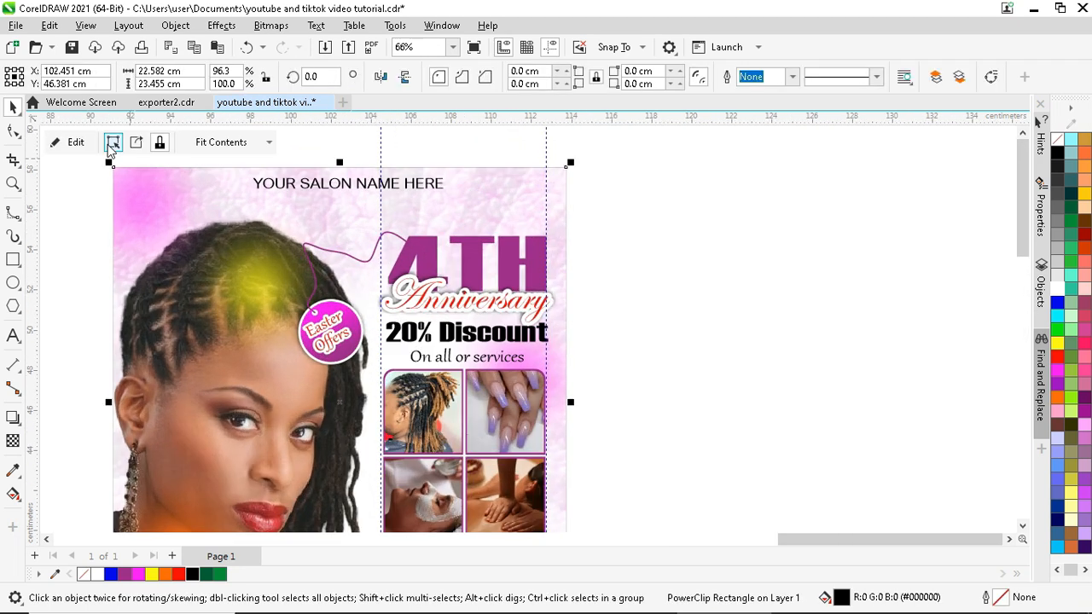
pyautogui.click(75, 142)
pyautogui.click(324, 203)
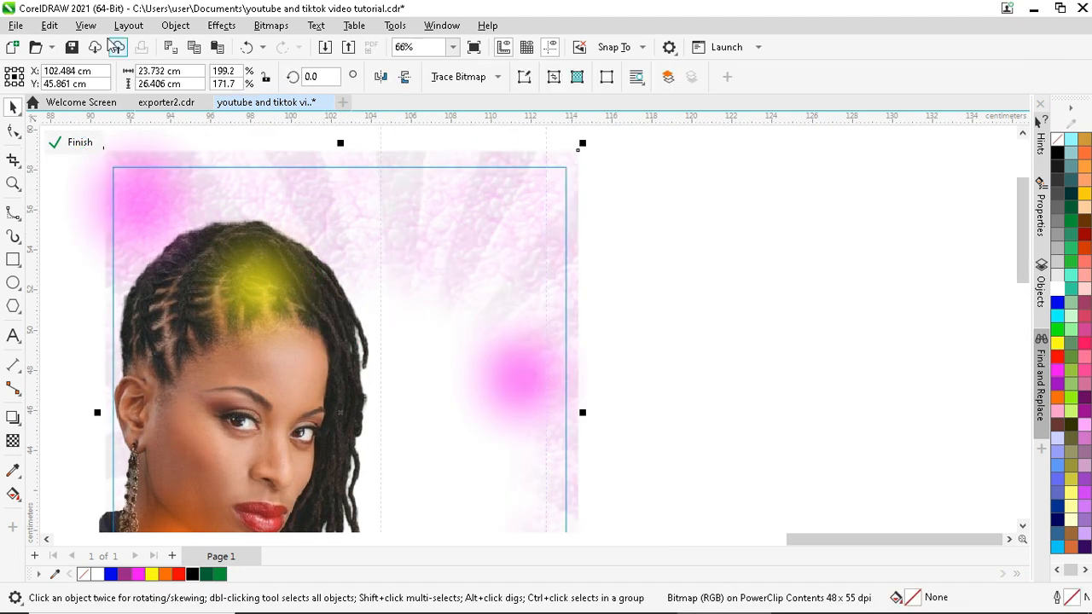
# - Apply a Gaussian feather of width 35 to the background photo
pyautogui.click(220, 30)
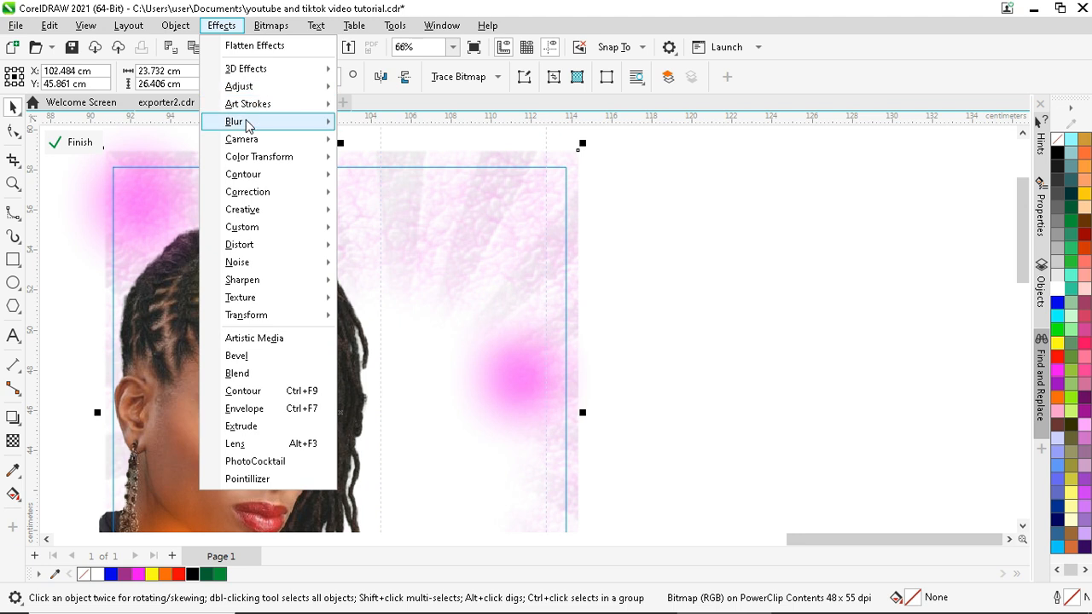
pyautogui.click(376, 142)
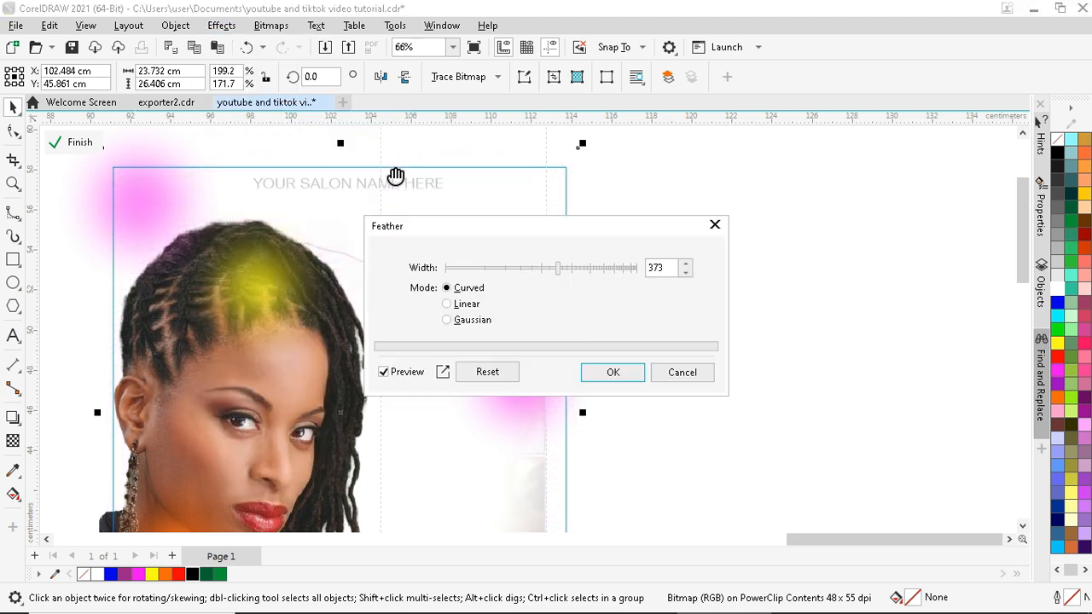
pyautogui.click(461, 272)
pyautogui.moveTo(475, 272); pyautogui.dragTo(488, 278)
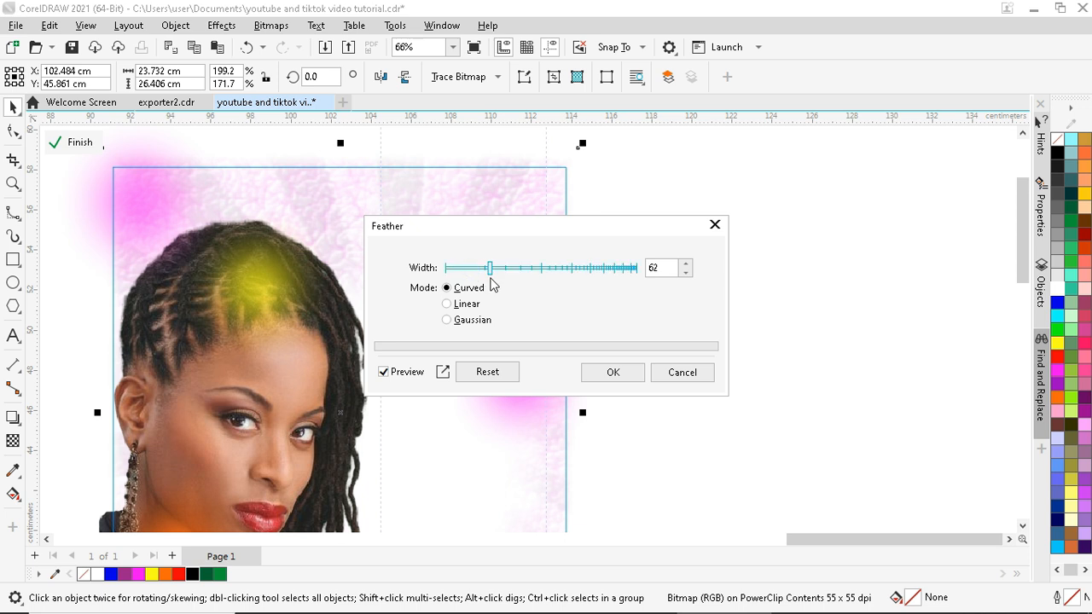
pyautogui.click(450, 304)
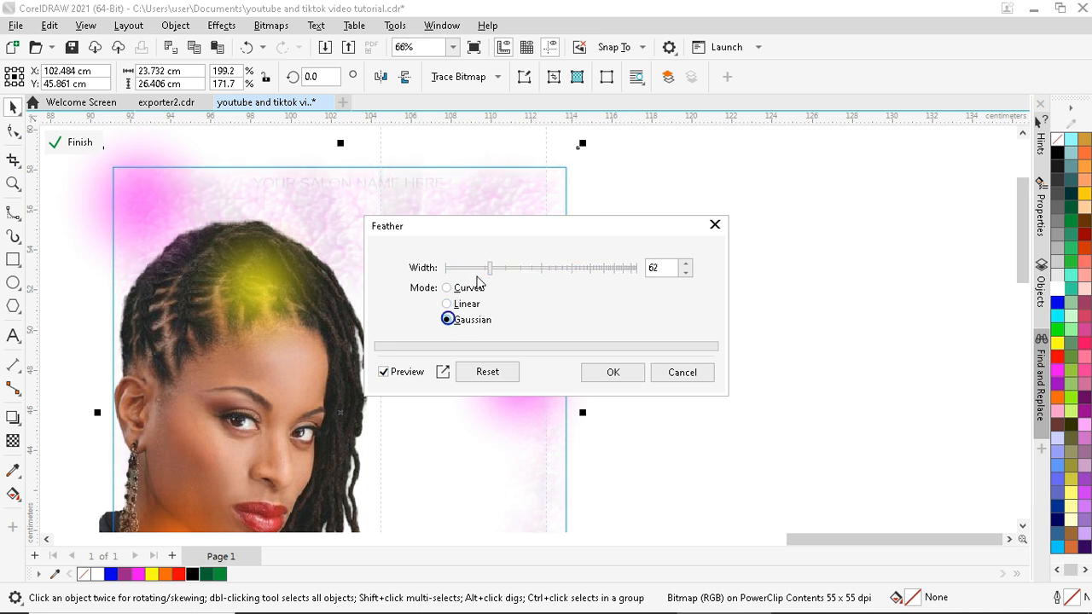
pyautogui.moveTo(490, 270); pyautogui.dragTo(476, 273)
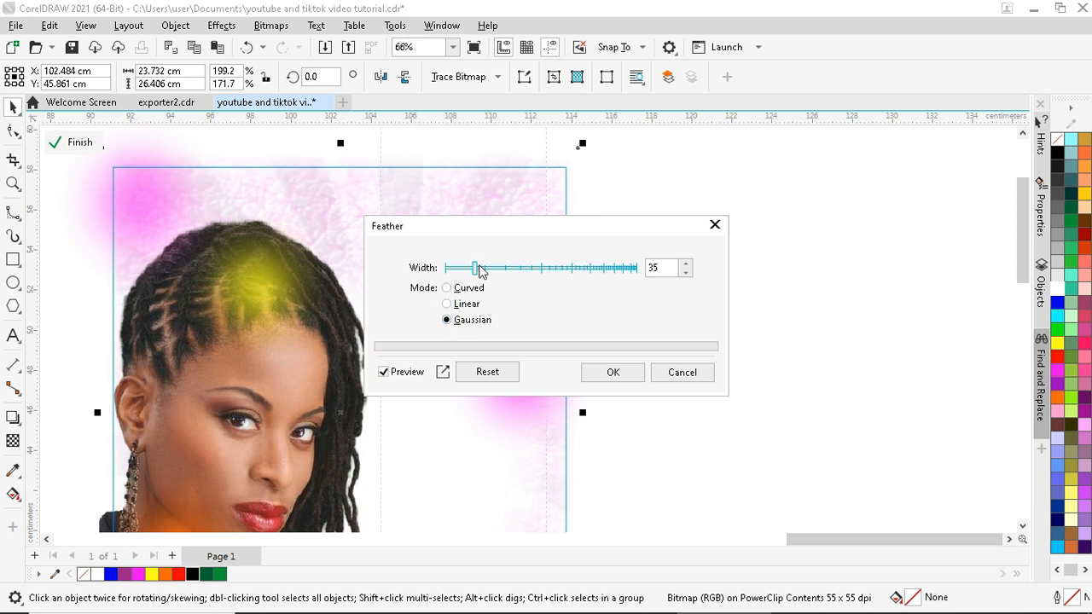
pyautogui.click(611, 372)
pyautogui.scroll(-1, 468, 222)
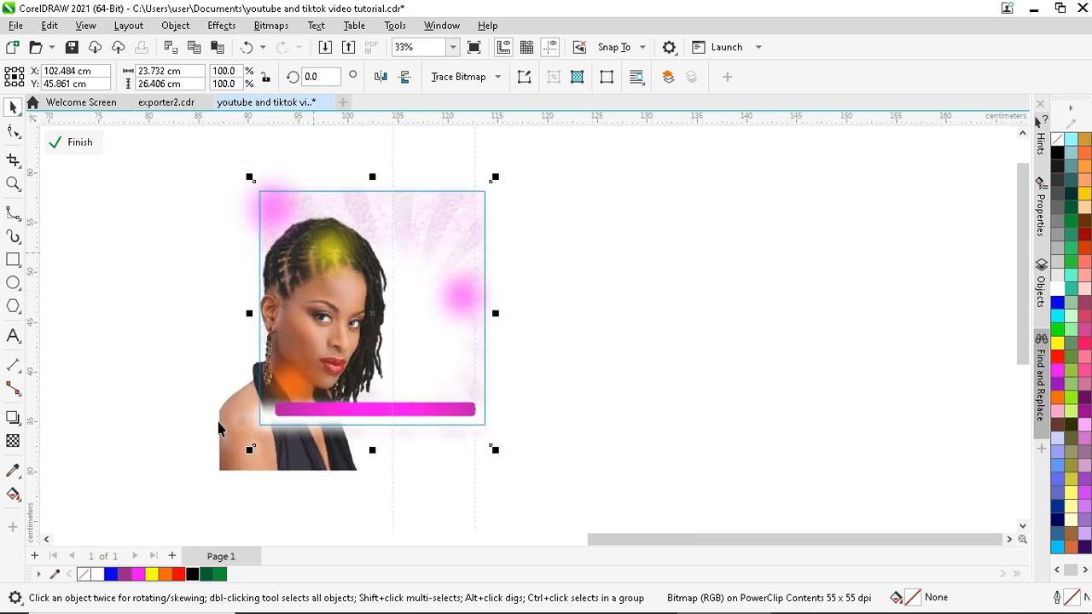
# - Fade the woman's photo toward its bottom edge with a fountain transparency
pyautogui.click(232, 444)
pyautogui.scroll(3, 273, 426)
pyautogui.scroll(-2, 281, 410)
pyautogui.scroll(-2, 282, 409)
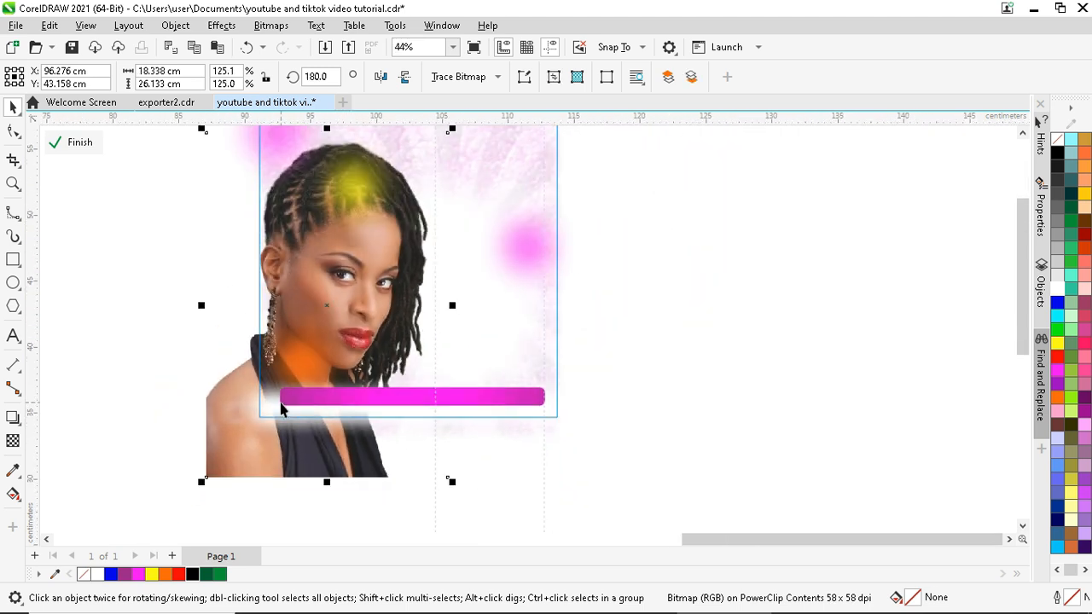
pyautogui.click(13, 441)
pyautogui.moveTo(282, 351); pyautogui.dragTo(281, 416)
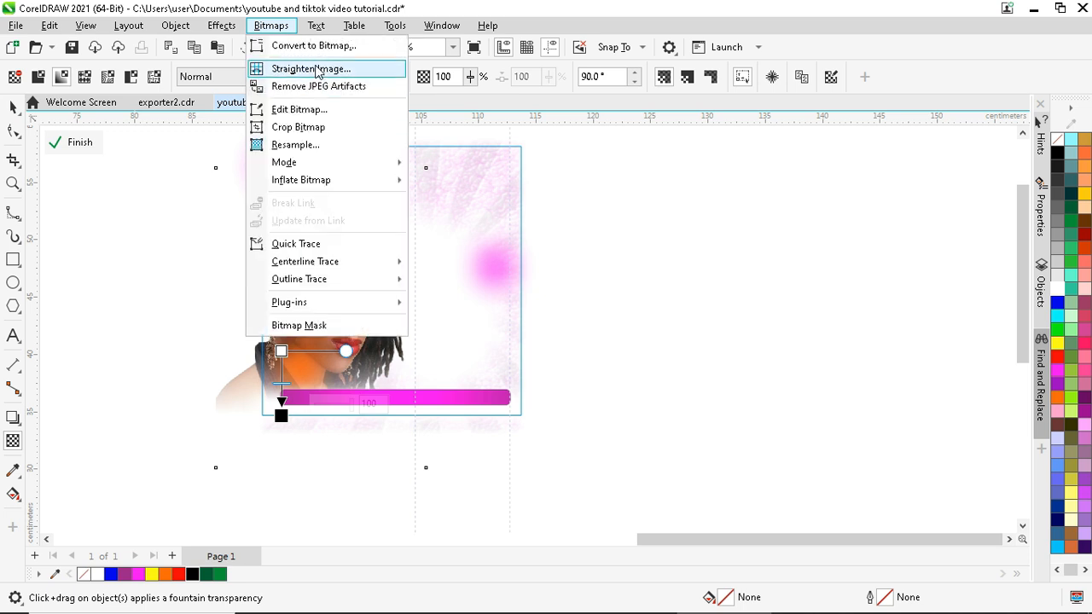
# - Convert the faded photo to a bitmap and finish editing the frame contents
pyautogui.click(294, 44)
pyautogui.click(565, 398)
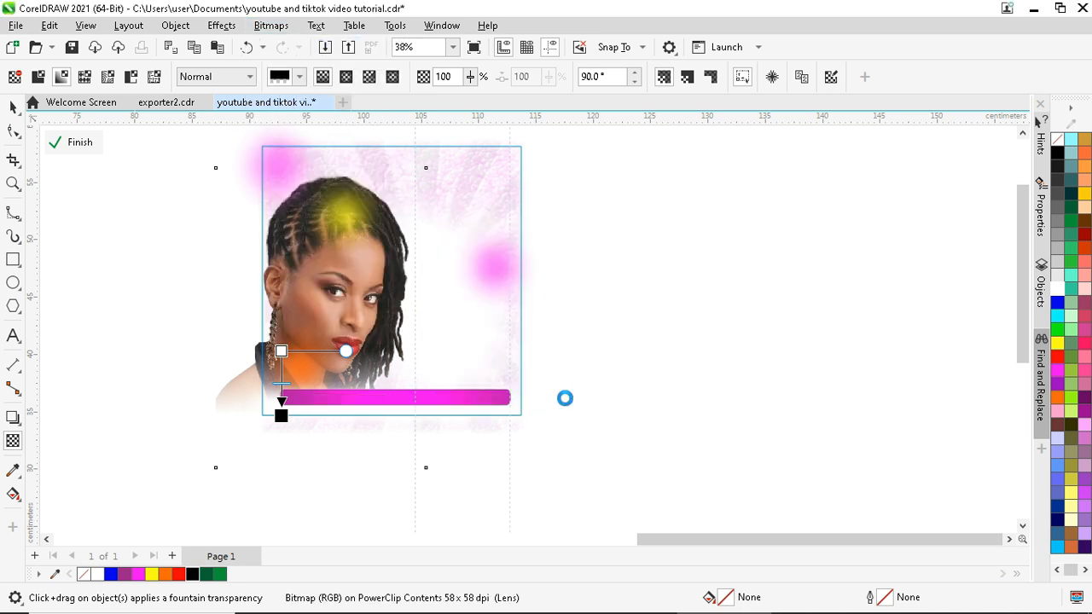
pyautogui.click(81, 142)
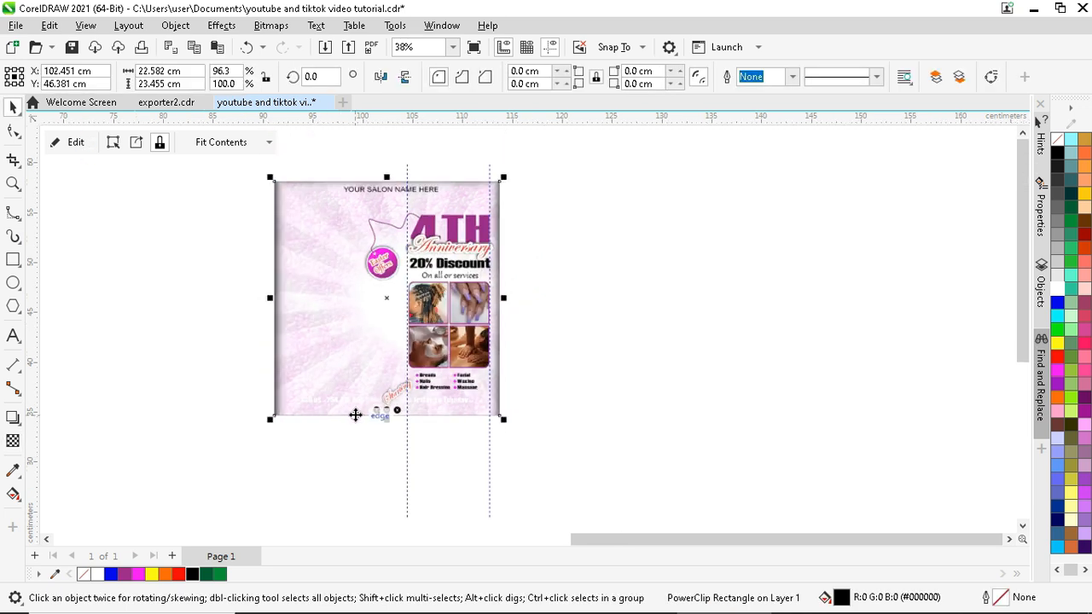
# - Deselect the flyer and delete both vertical guidelines
pyautogui.scroll(4, 313, 162)
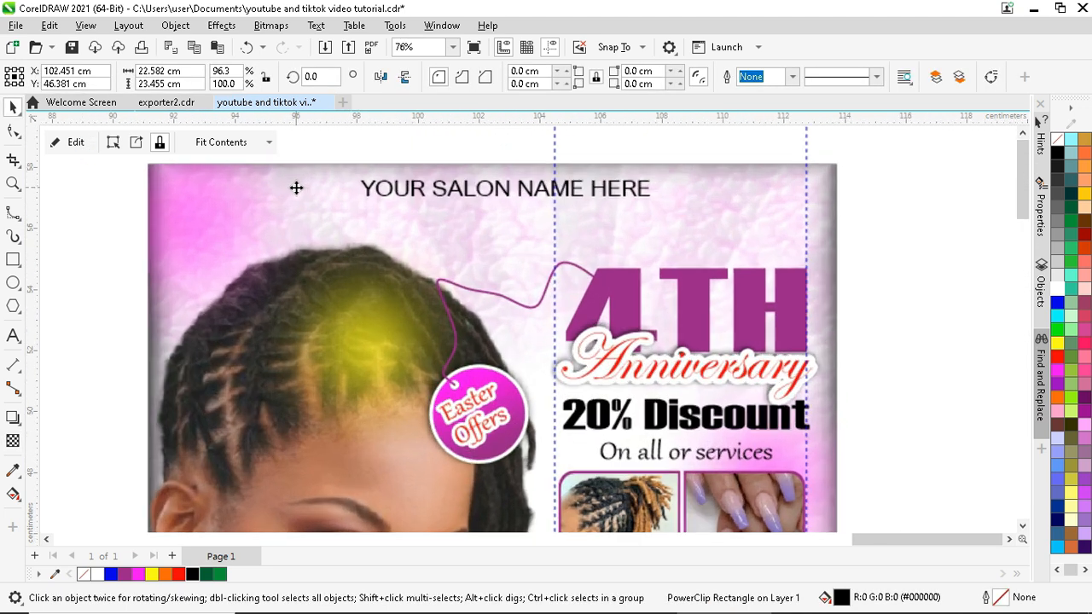
pyautogui.scroll(-4, 308, 205)
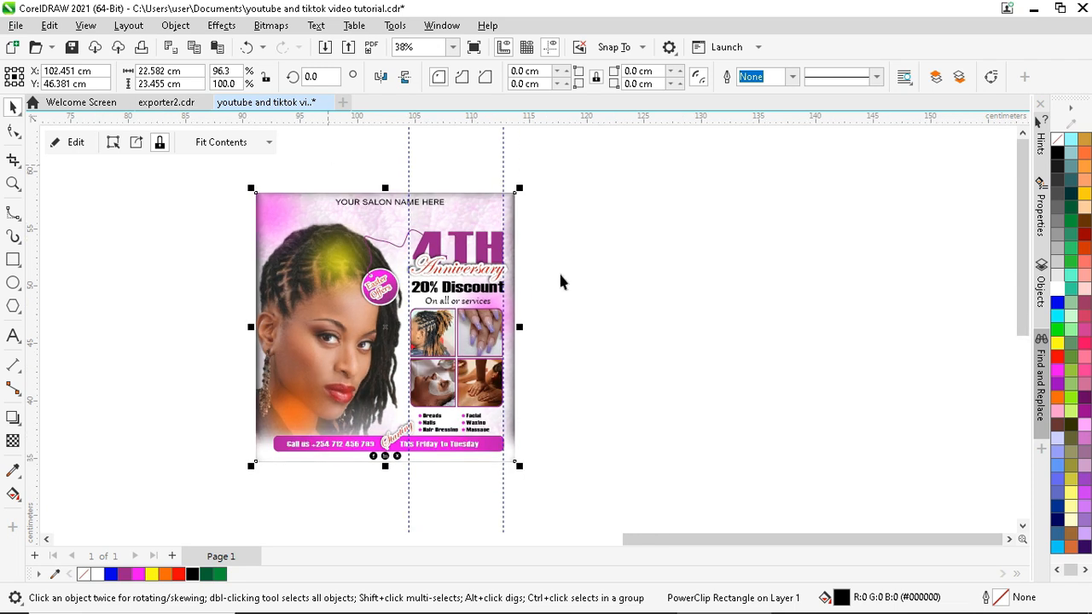
pyautogui.click(559, 273)
pyautogui.click(408, 165)
pyautogui.press('Delete')
pyautogui.click(503, 165)
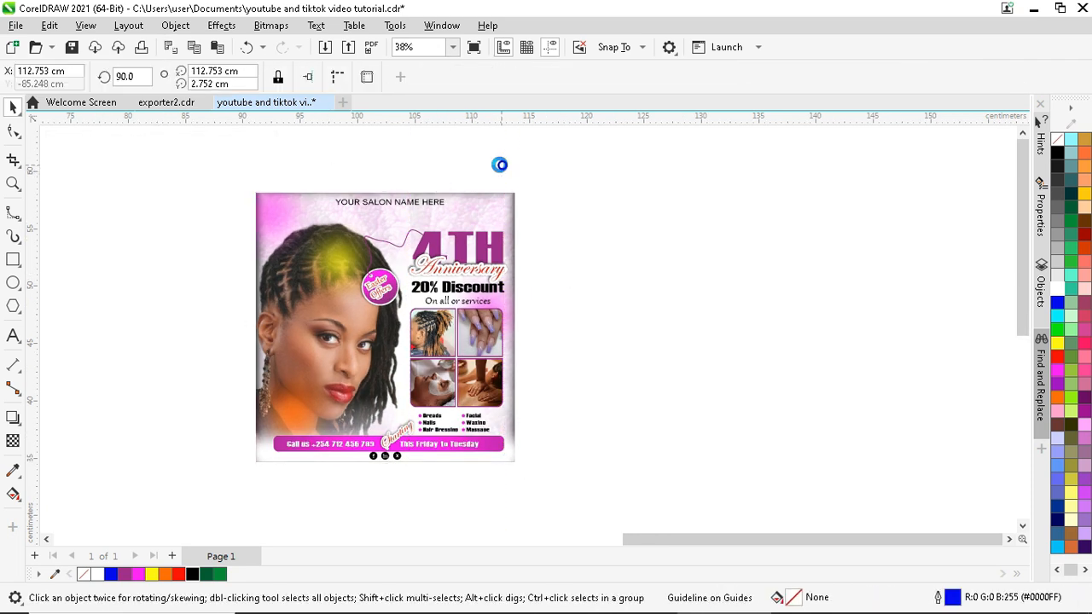
pyautogui.press('Delete')
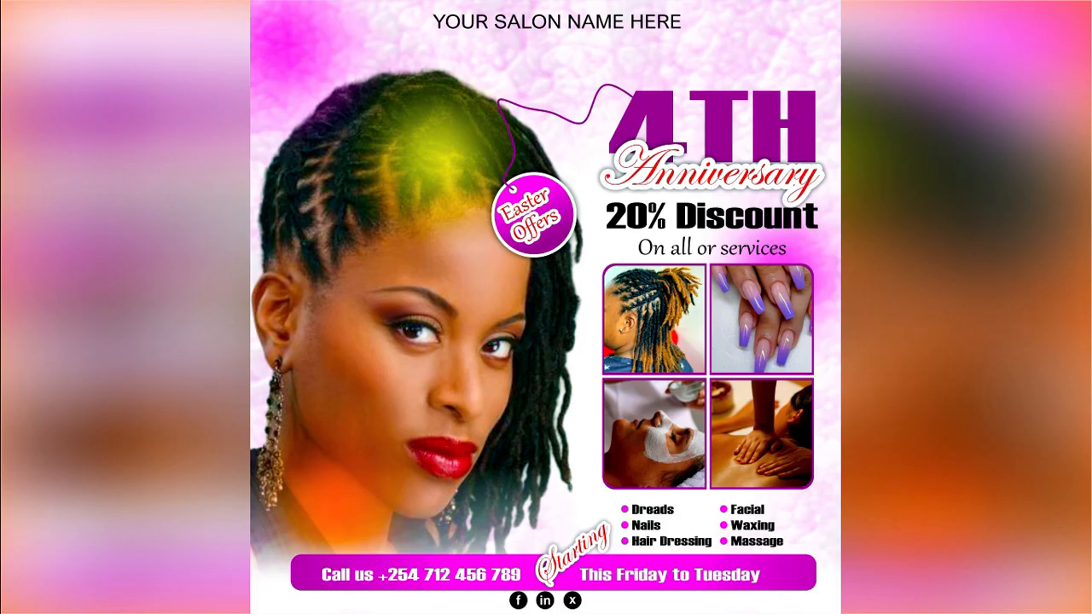